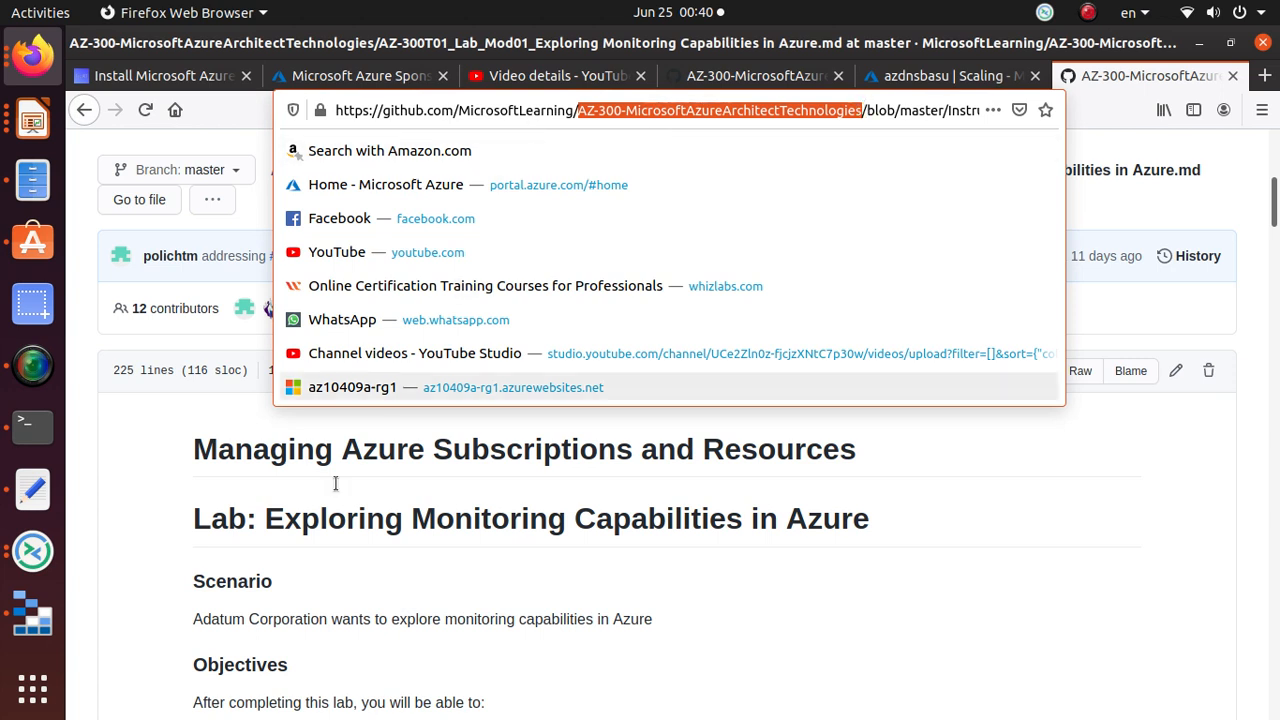
Step: Read the lab README from Exercise 1 down to Task 2's autoscaling criteria
click(494, 523)
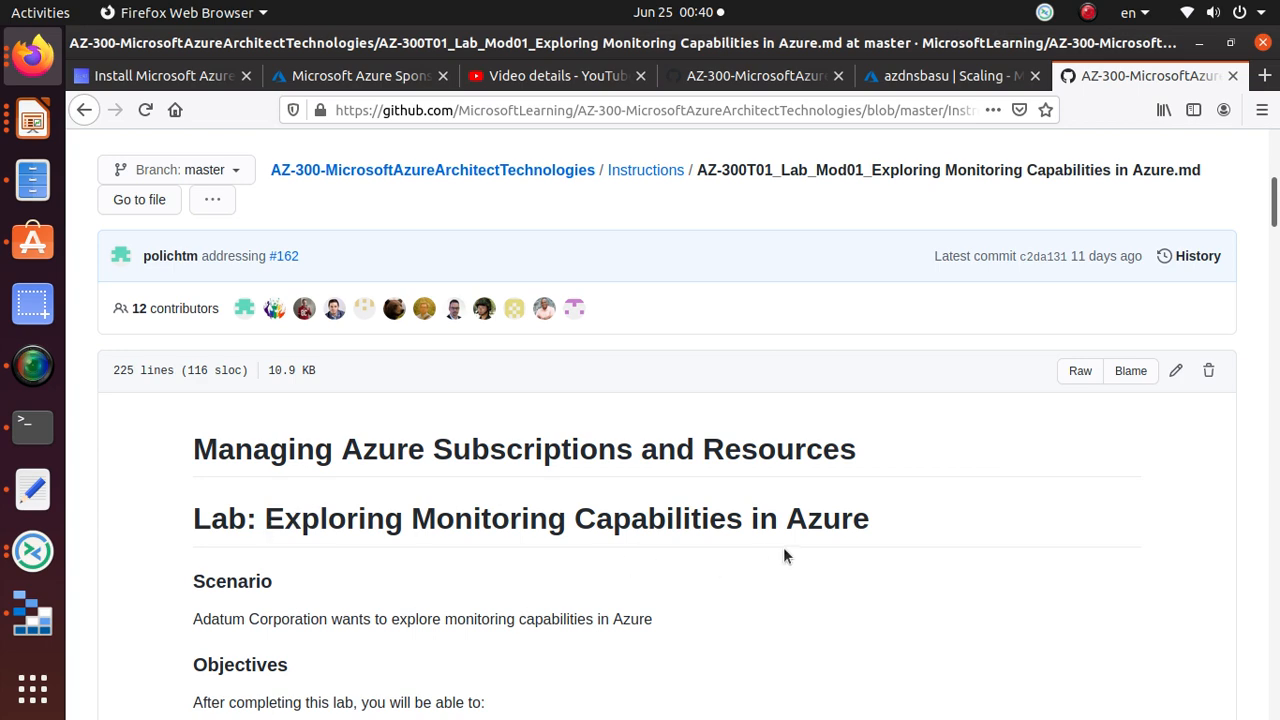
scroll(783, 549, down, 10)
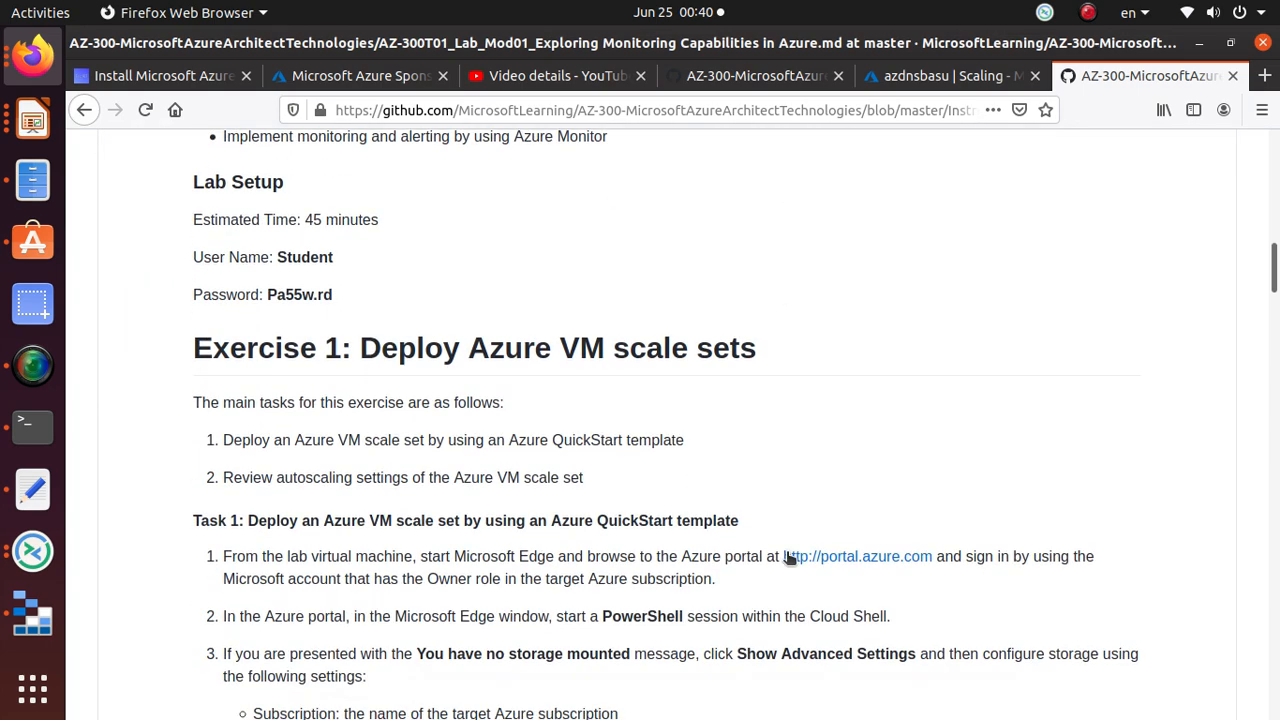
drag(216, 249, 740, 245)
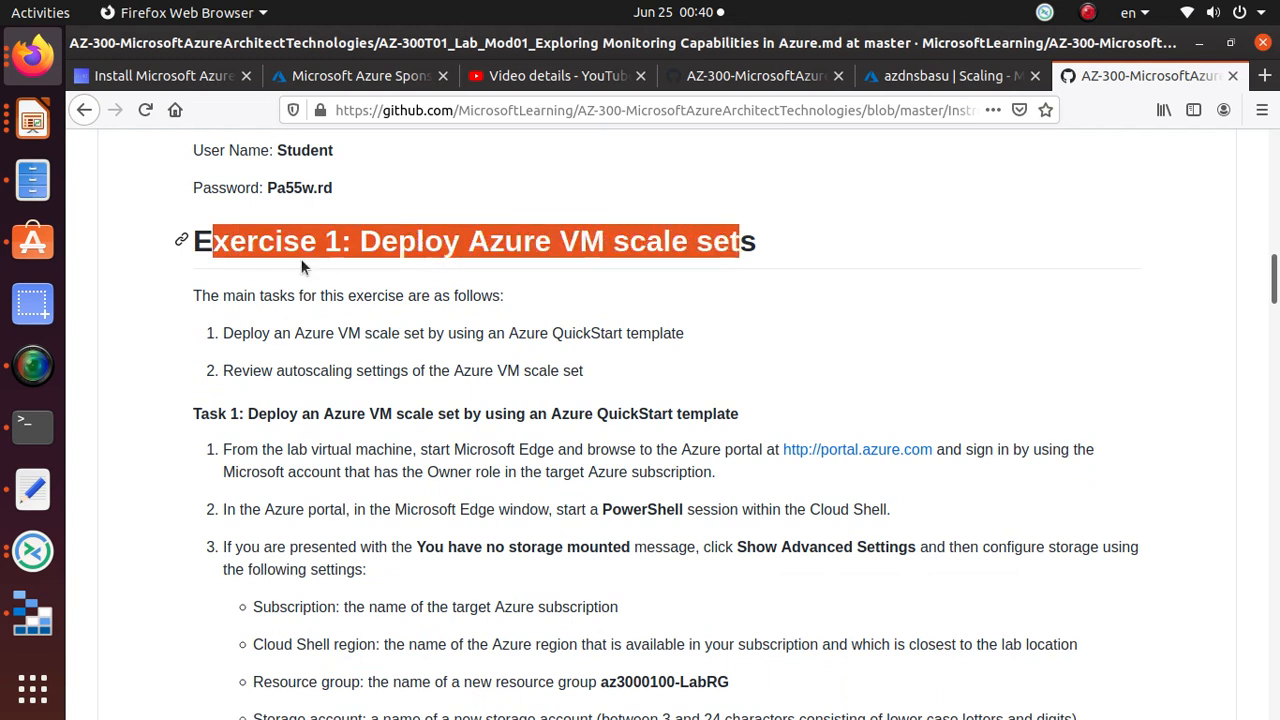
click(542, 246)
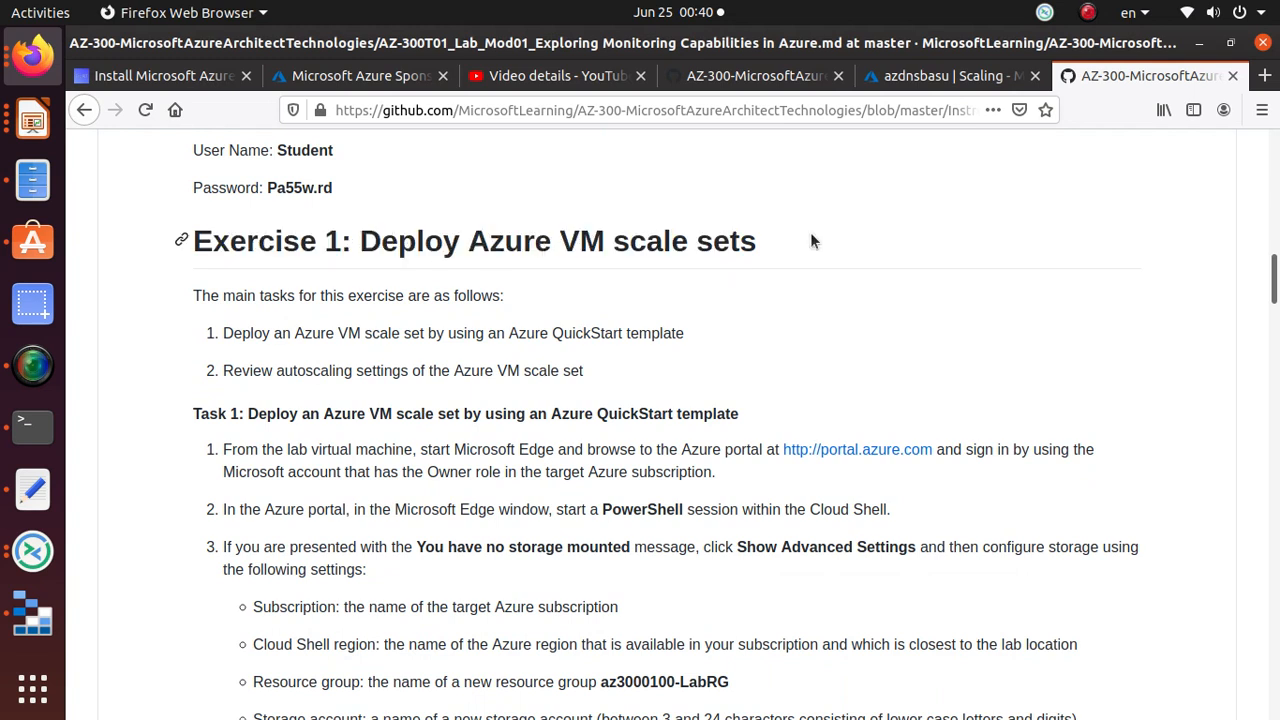
scroll(807, 249, down, 13)
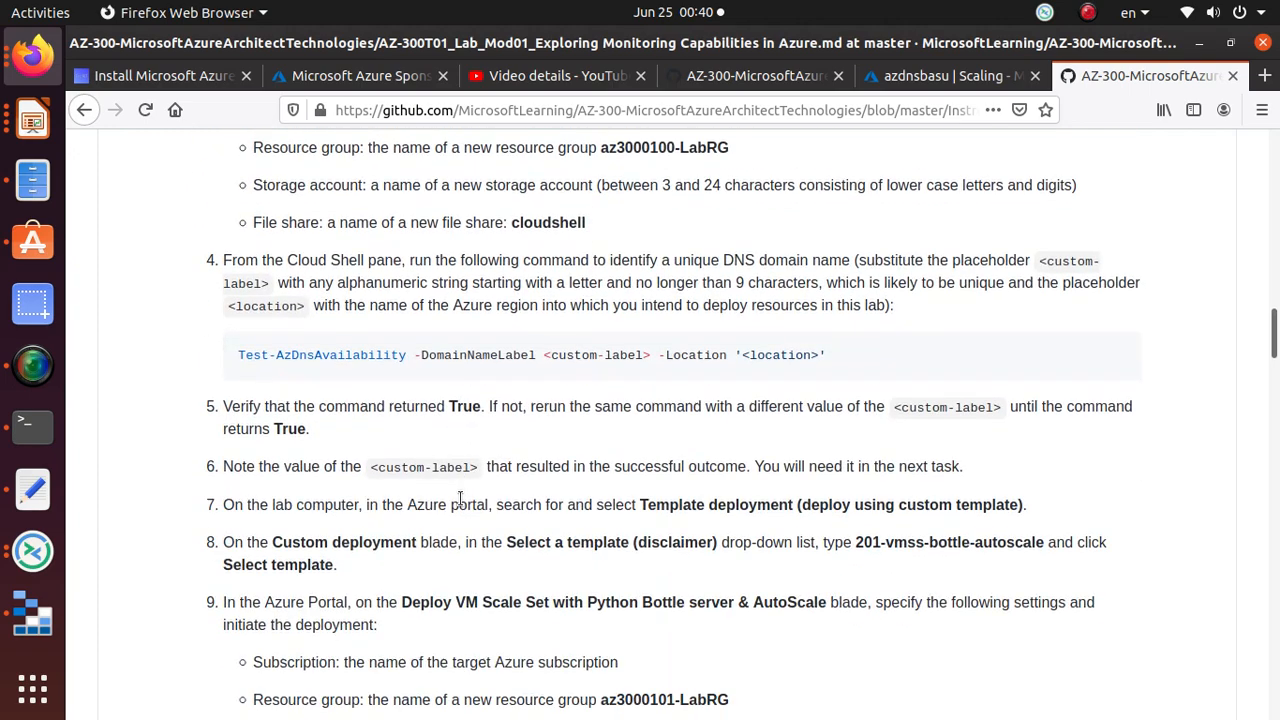
scroll(461, 500, down, 2)
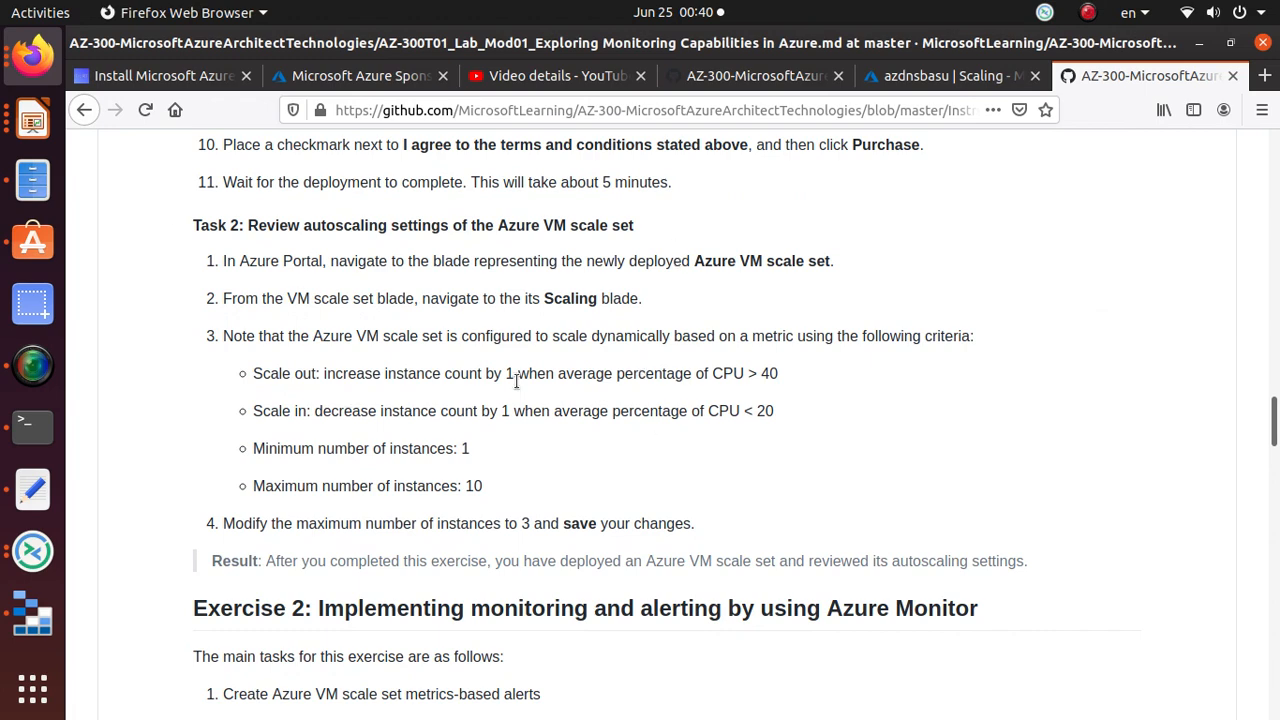
scroll(512, 381, down, 1)
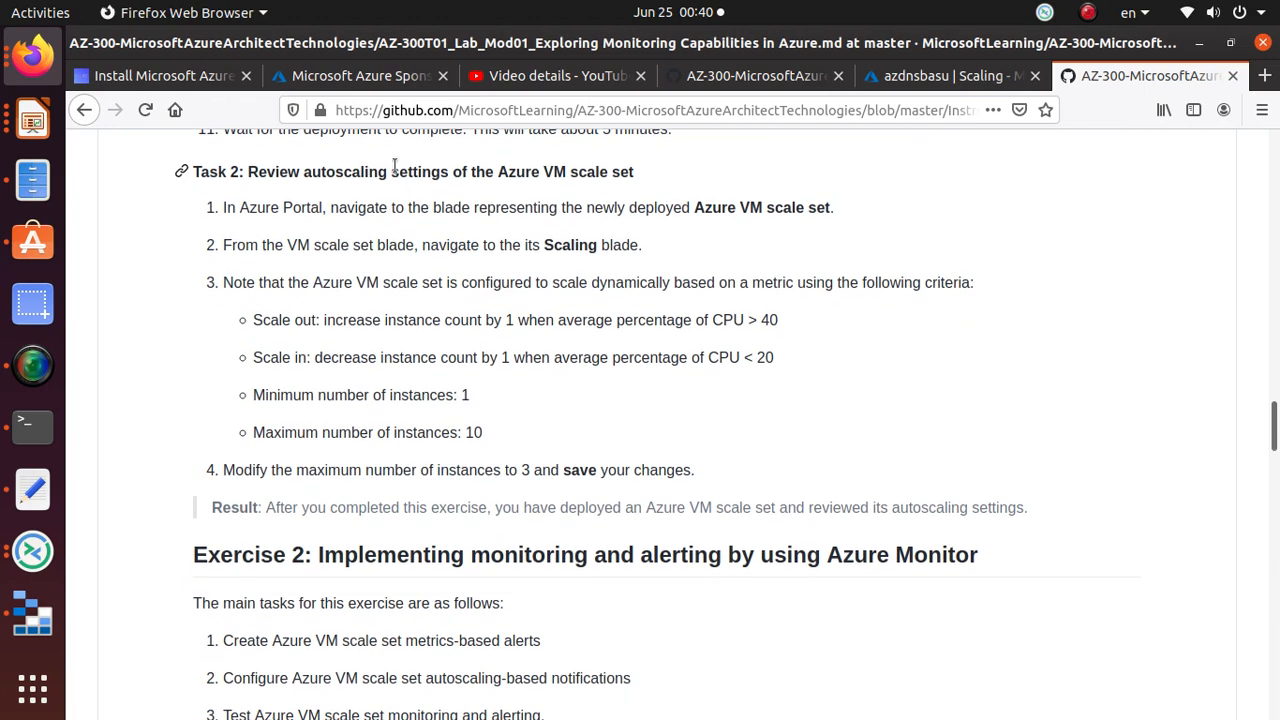
Step: Close the spare Azure Sponsorships and Azure install guide tabs
click(349, 76)
click(443, 76)
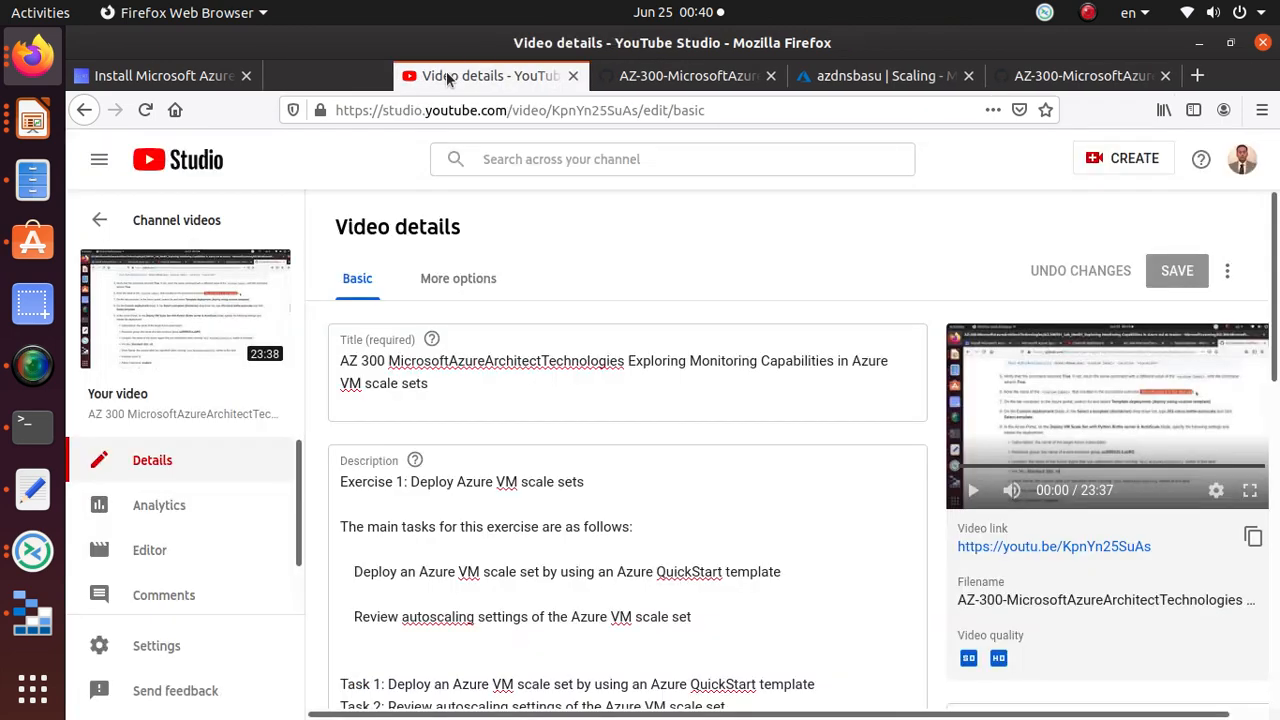
click(237, 82)
click(245, 76)
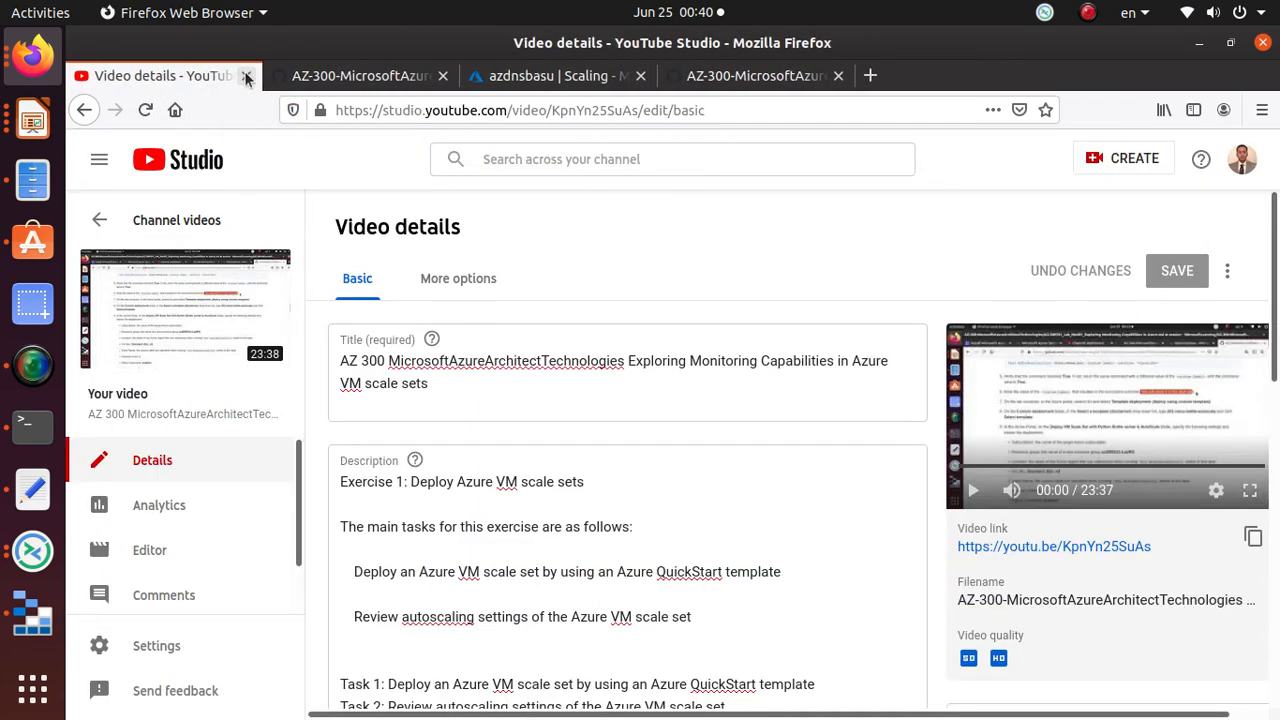
Step: Open the az3000101-LabRG resource group from azdnsbasu's Scaling page, then read Exercise 2 in the lab
click(543, 78)
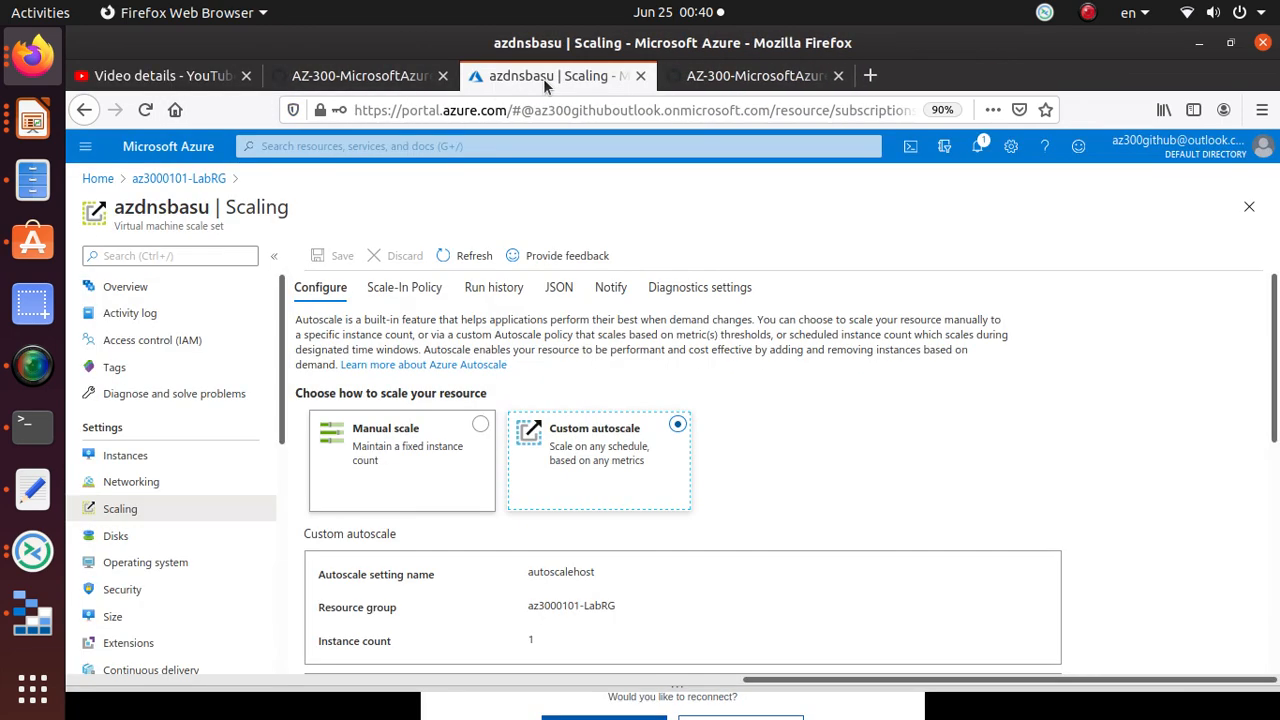
click(178, 179)
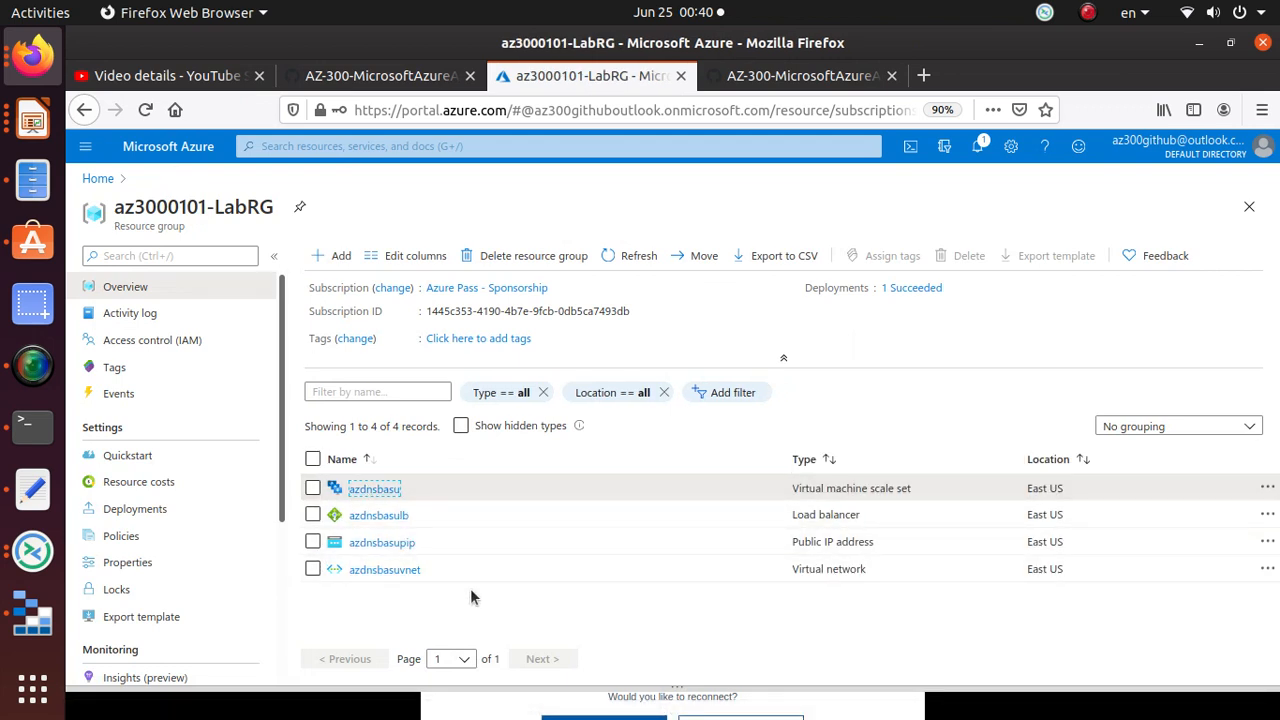
drag(793, 492, 1058, 490)
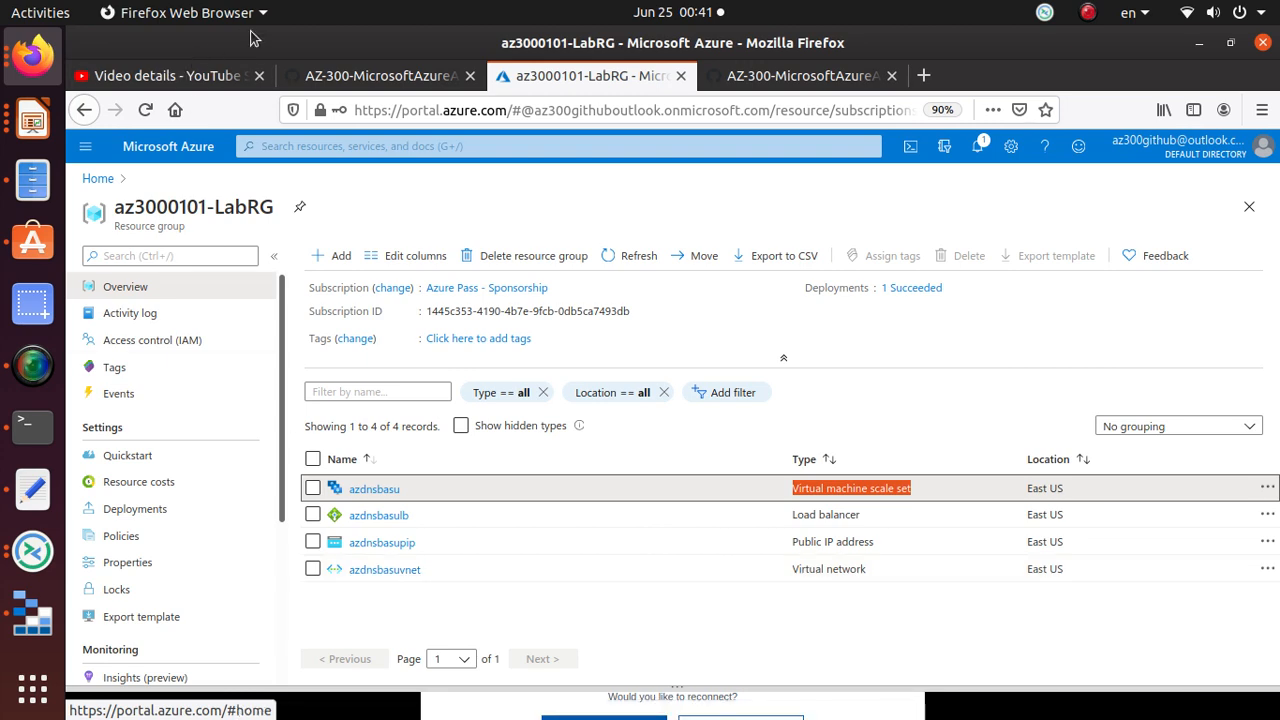
click(790, 76)
scroll(604, 477, down, 3)
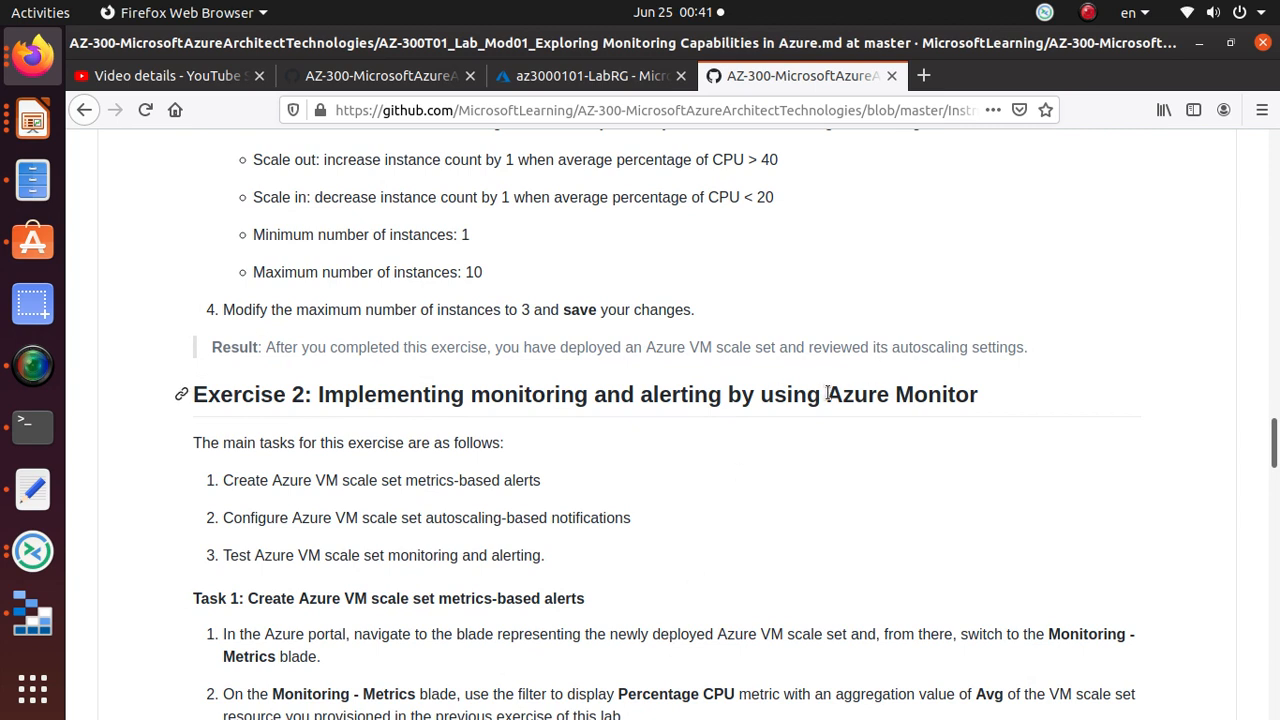
drag(826, 394, 972, 395)
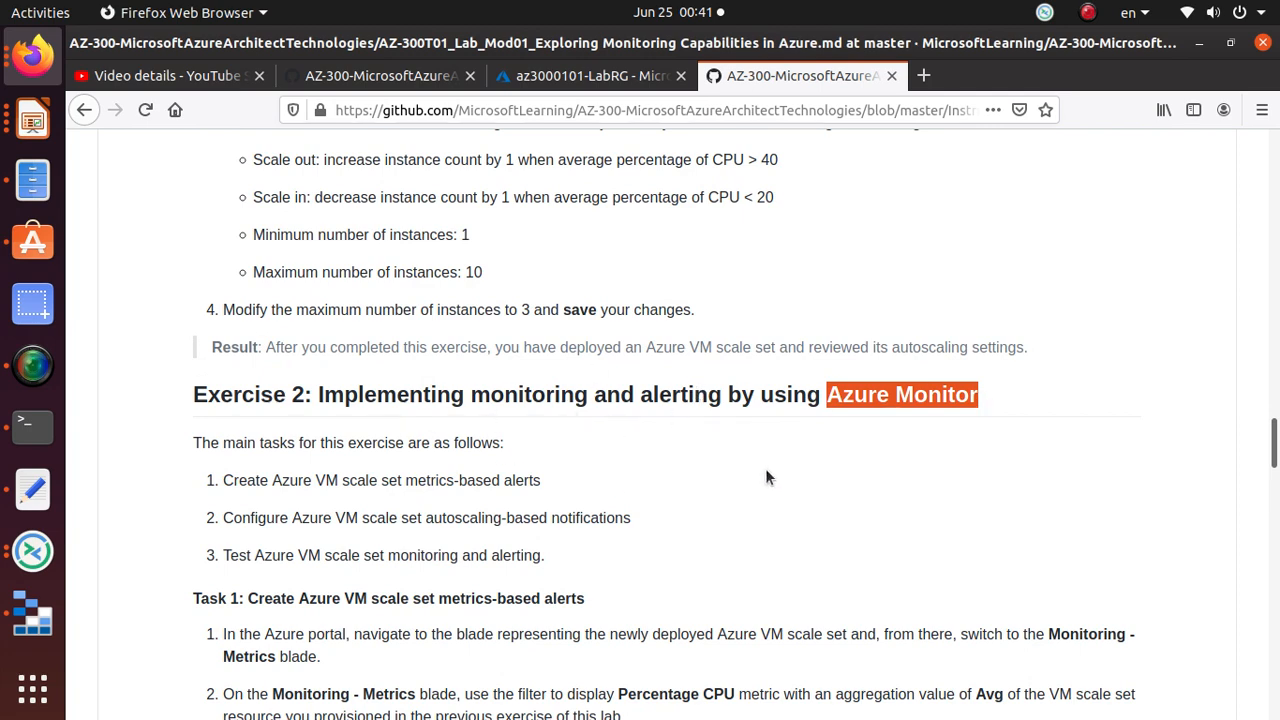
scroll(249, 568, down, 4)
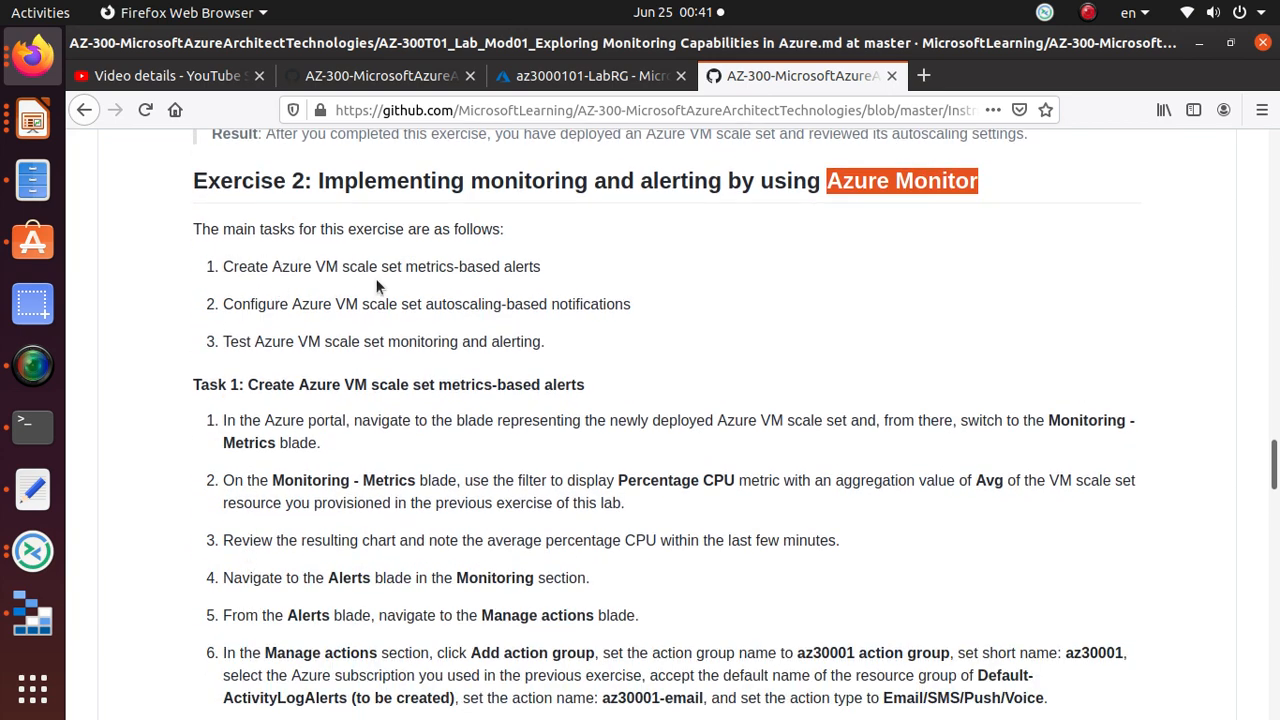
drag(406, 266, 557, 292)
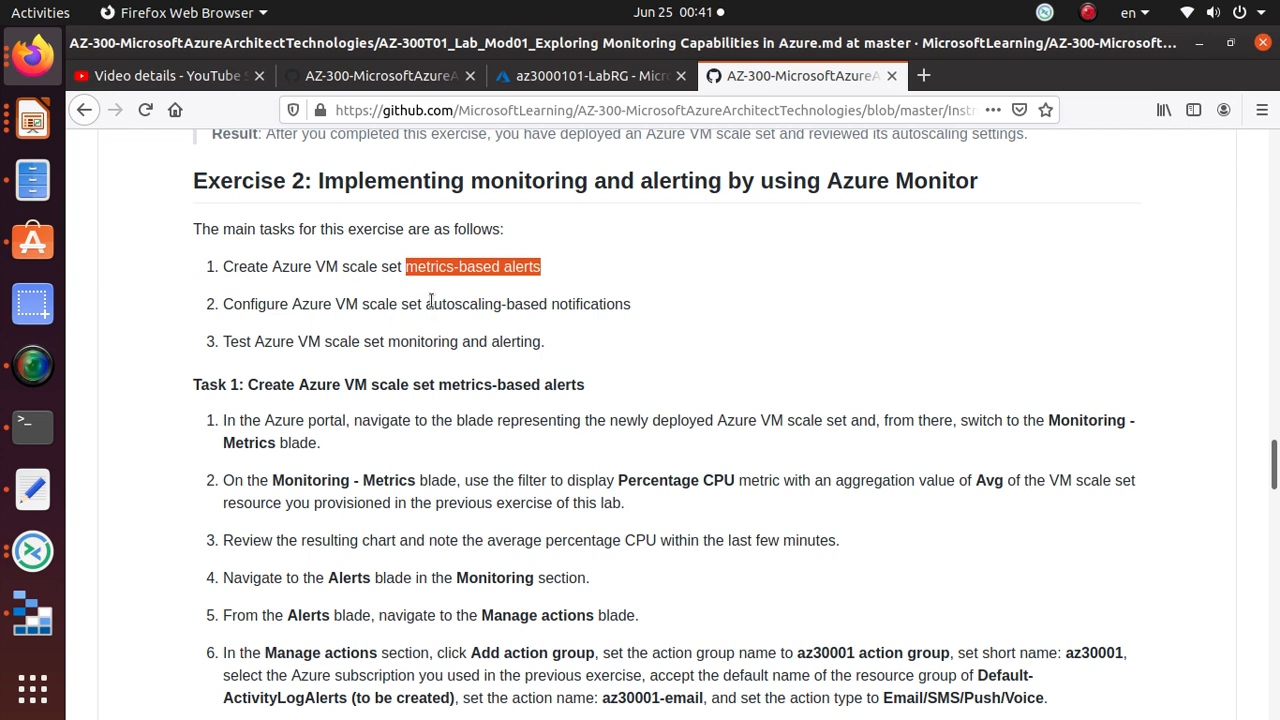
drag(426, 304, 590, 308)
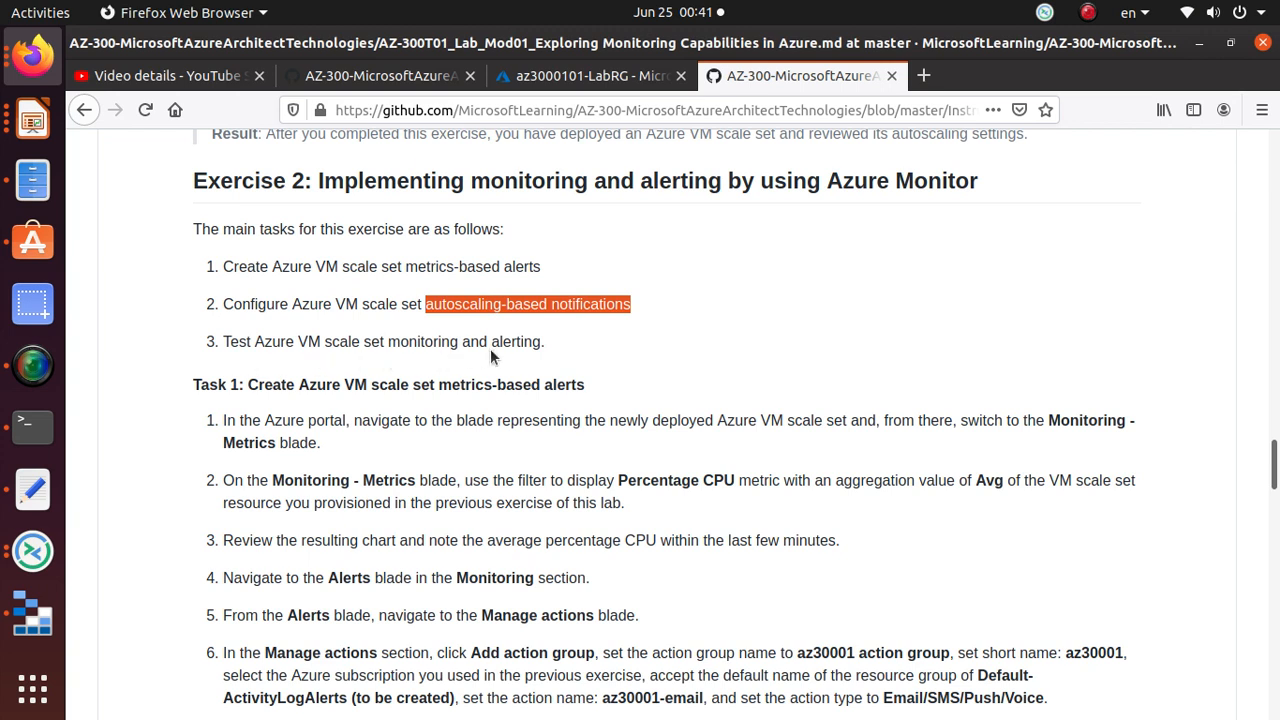
drag(560, 347, 192, 353)
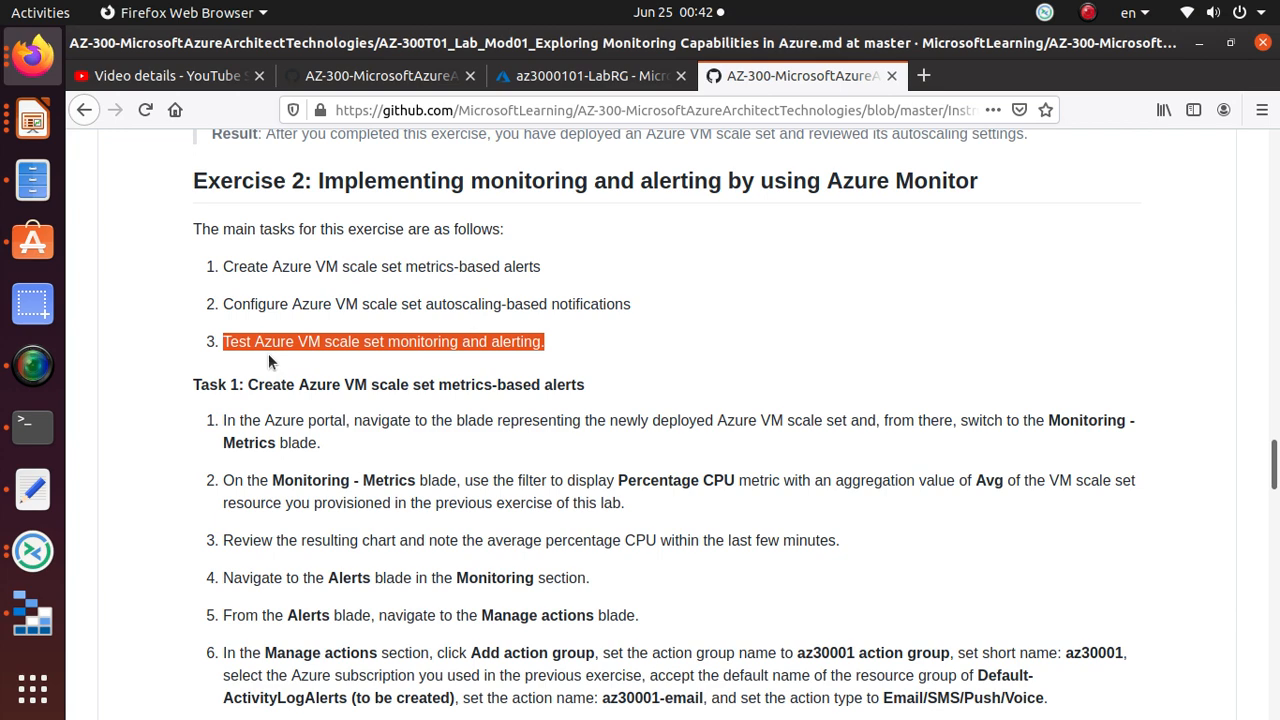
scroll(268, 353, down, 3)
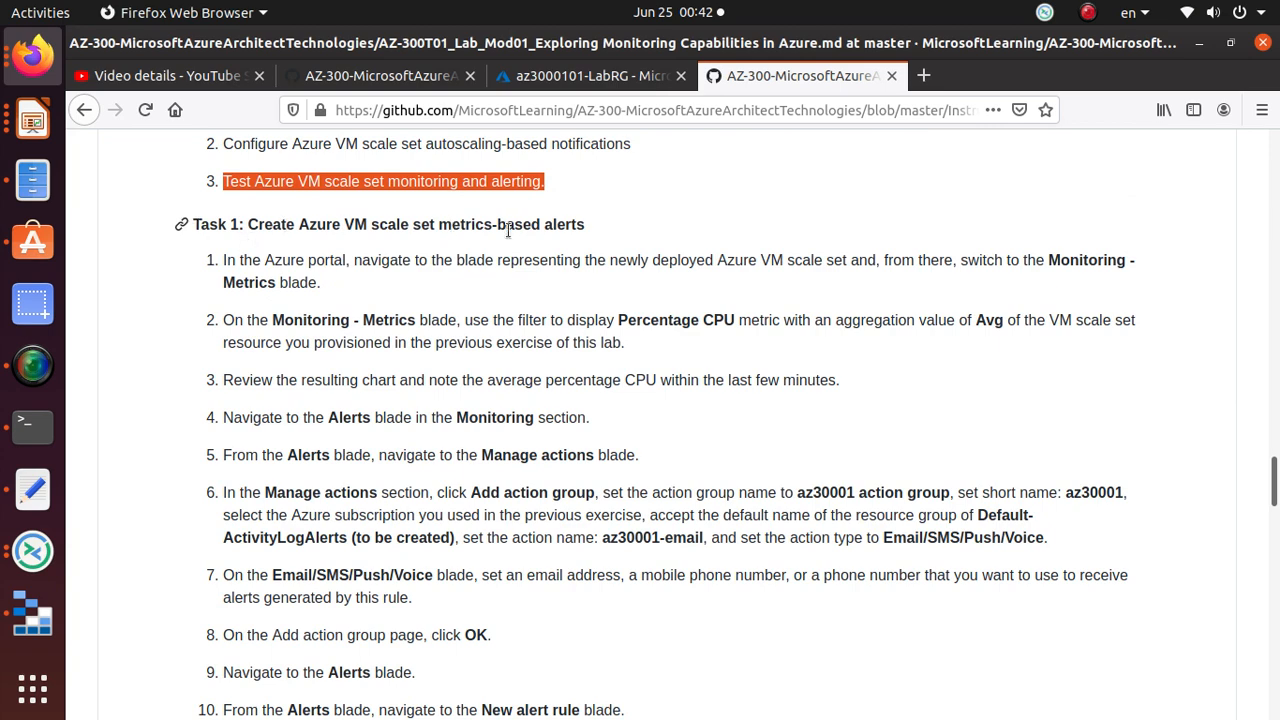
scroll(380, 260, down, 2)
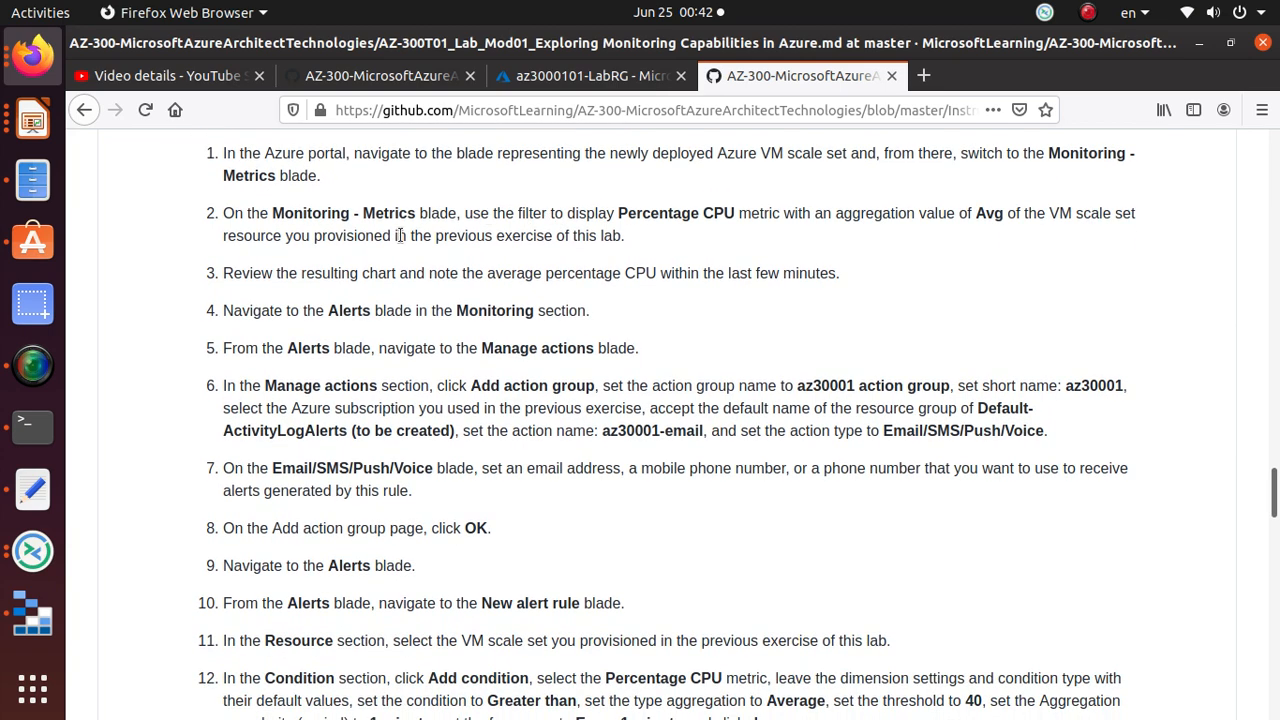
scroll(300, 280, up, 2)
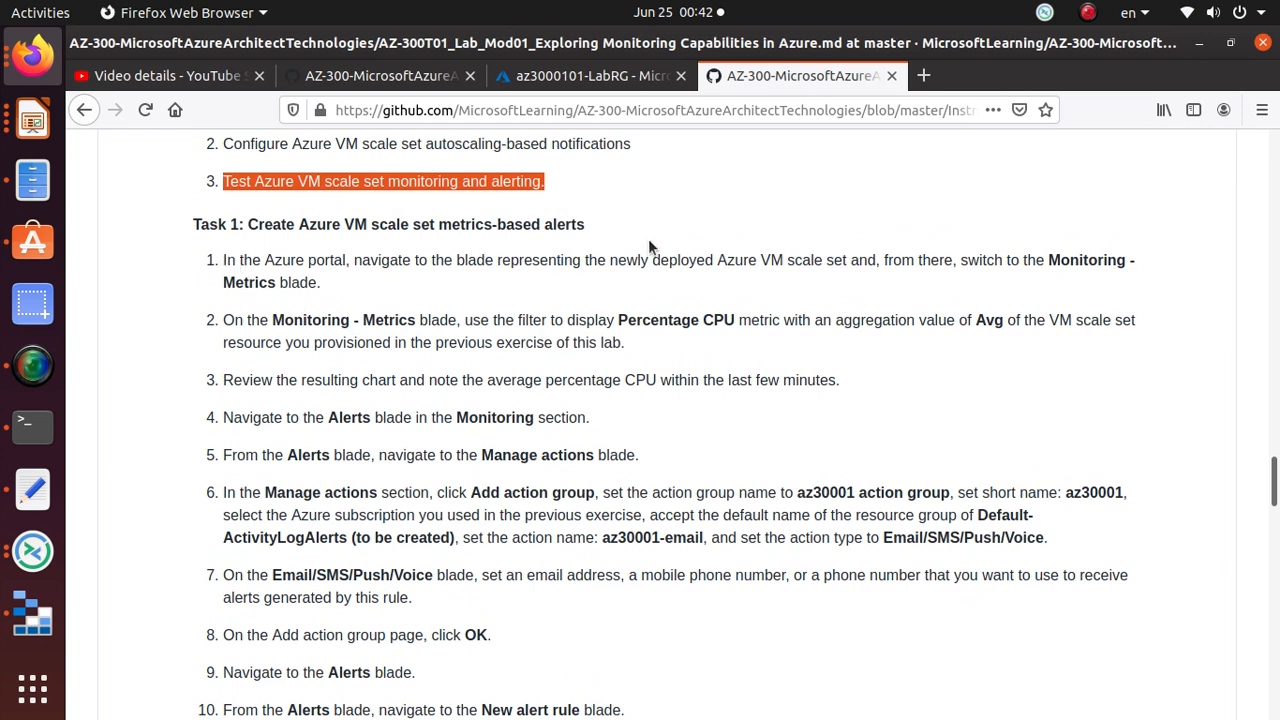
drag(349, 261, 883, 261)
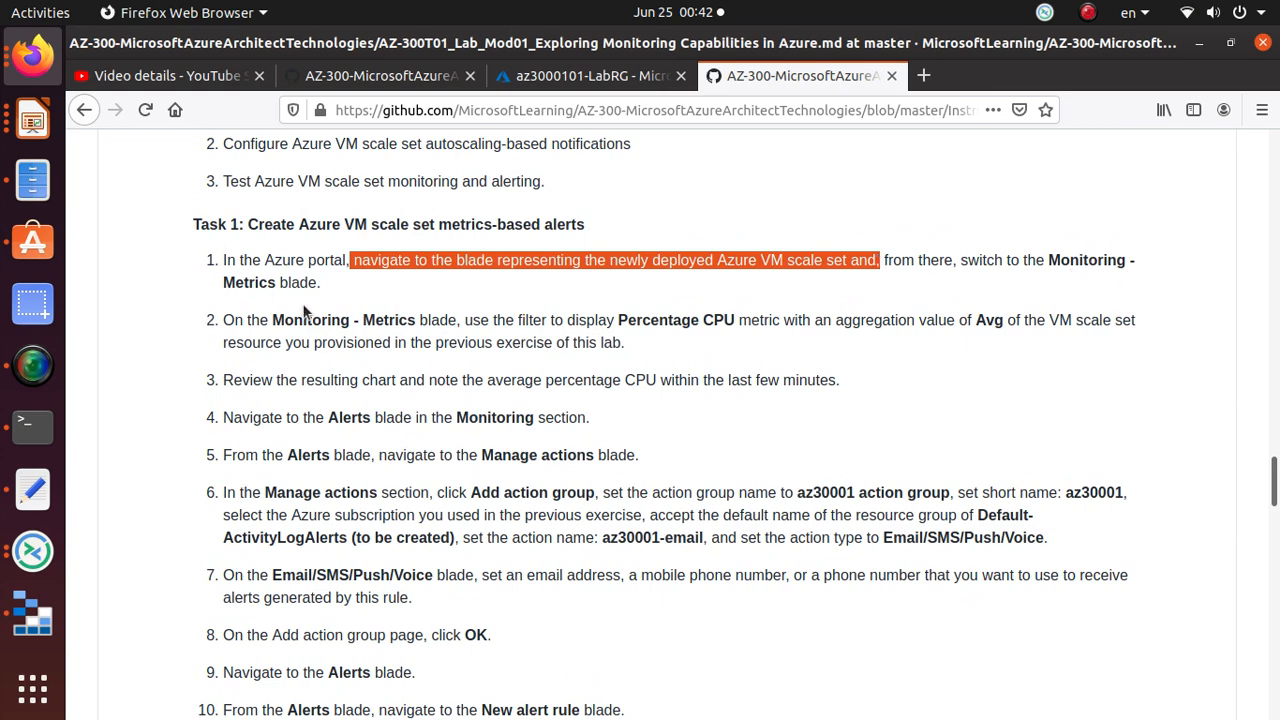
Step: Open the azdnsbasu scale set from az3000101-LabRG and locate its Monitoring menu section
click(578, 80)
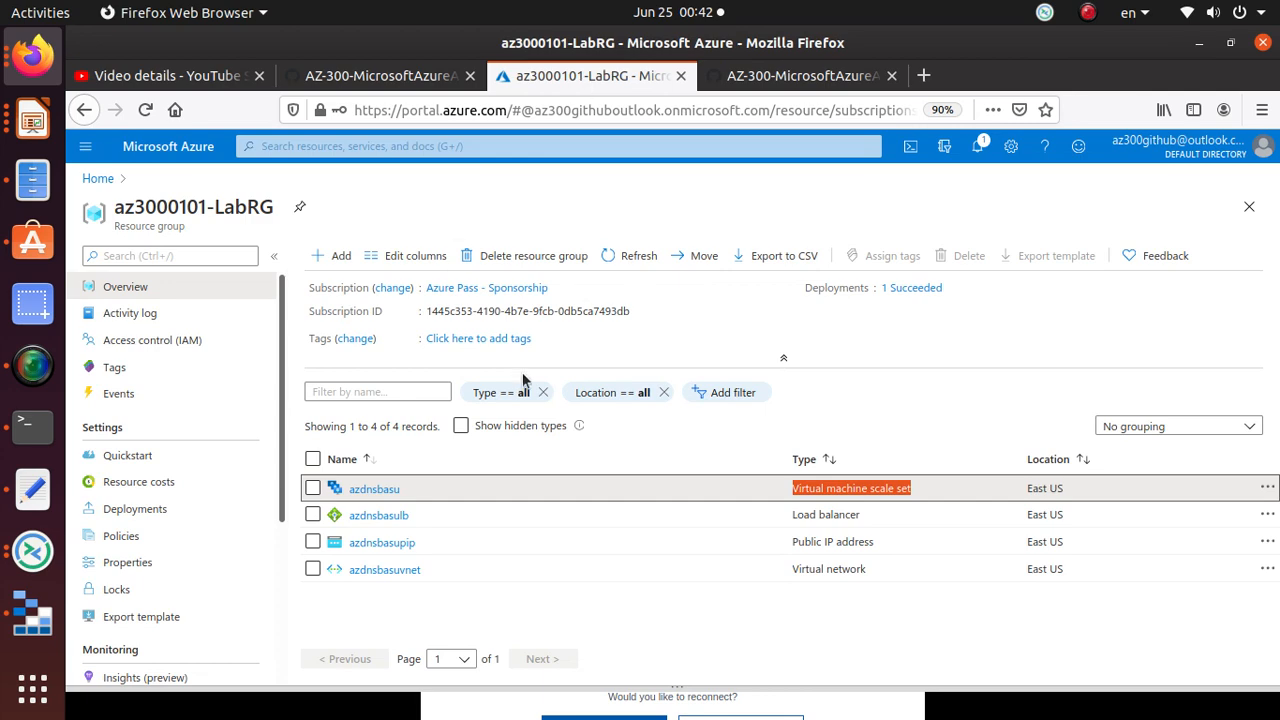
click(378, 490)
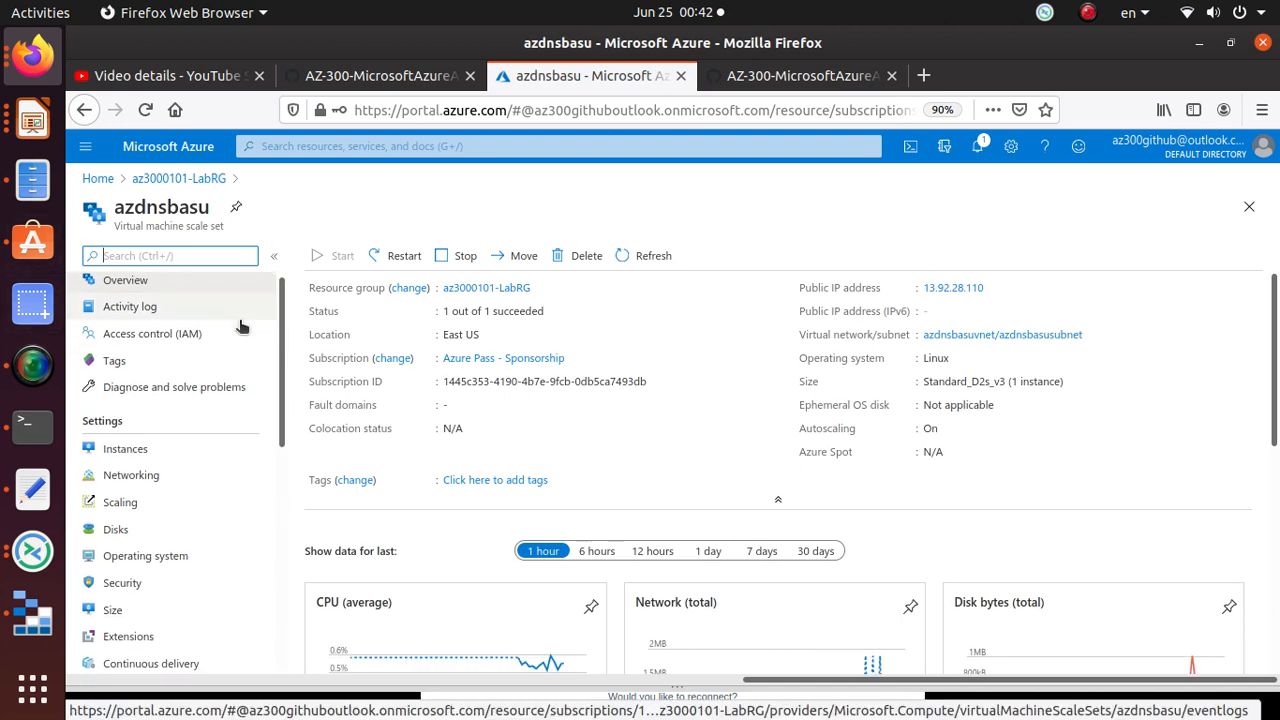
scroll(240, 326, down, 5)
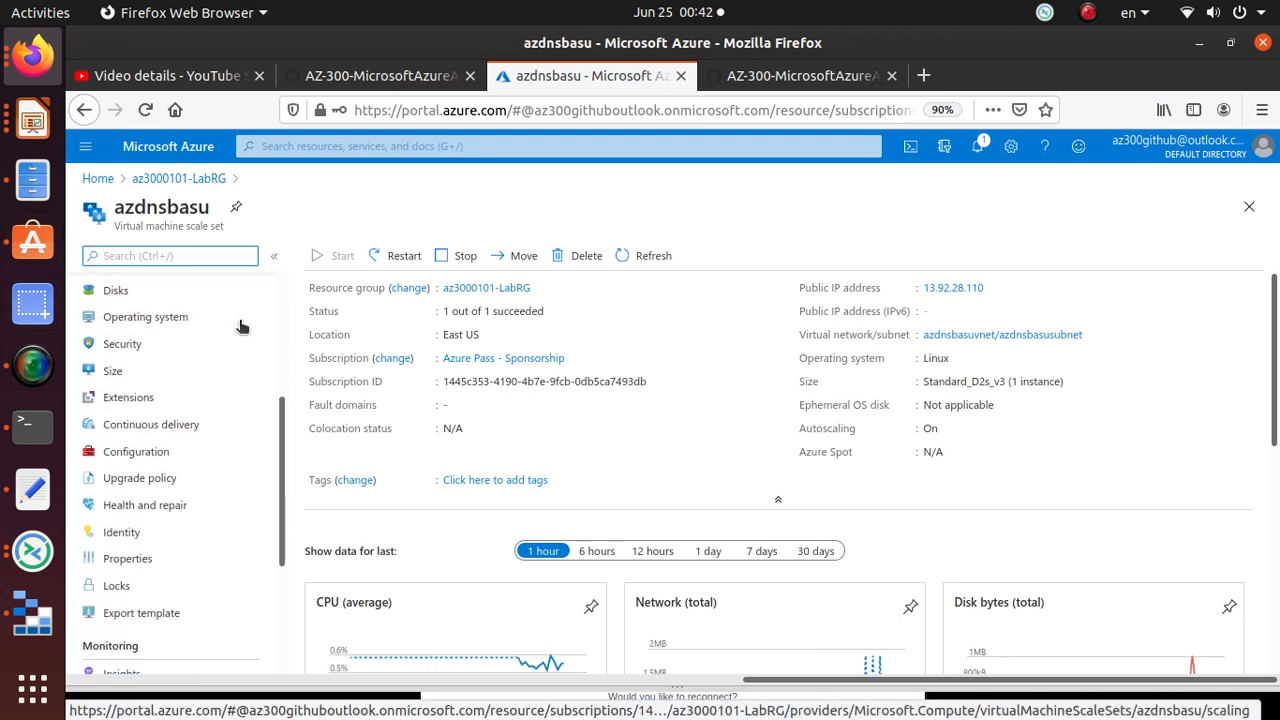
scroll(240, 326, down, 5)
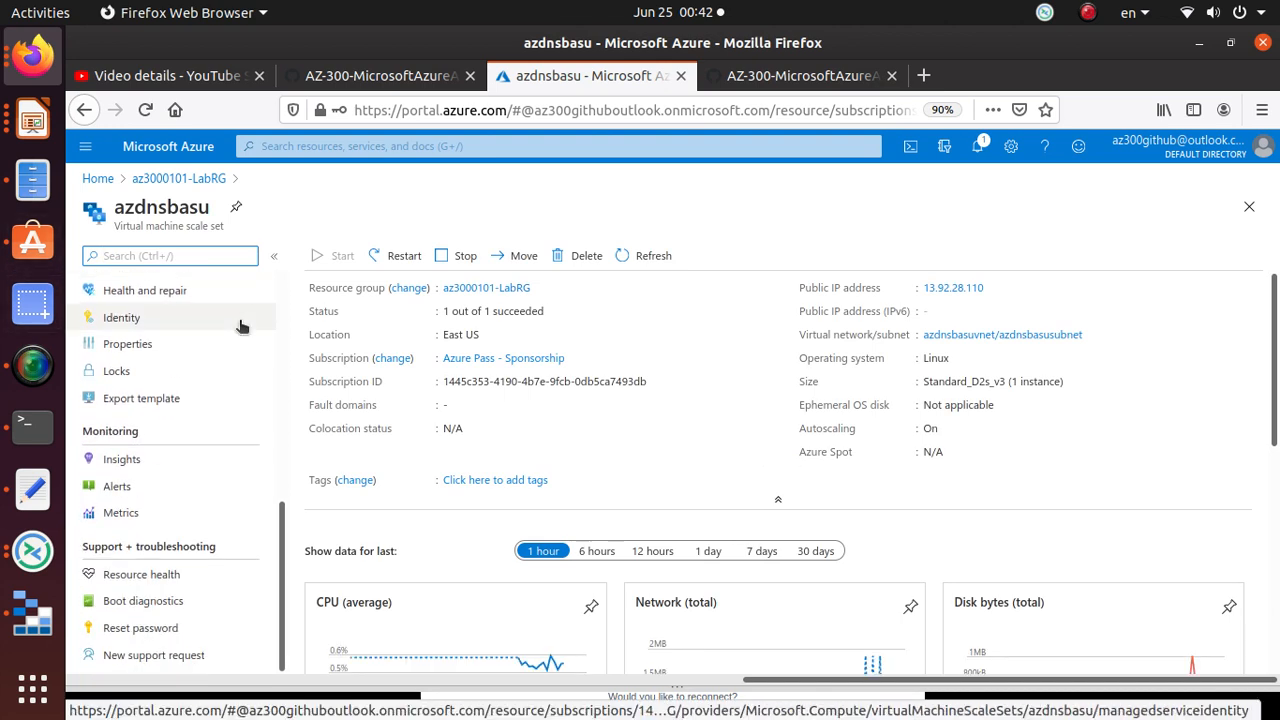
drag(161, 437, 80, 435)
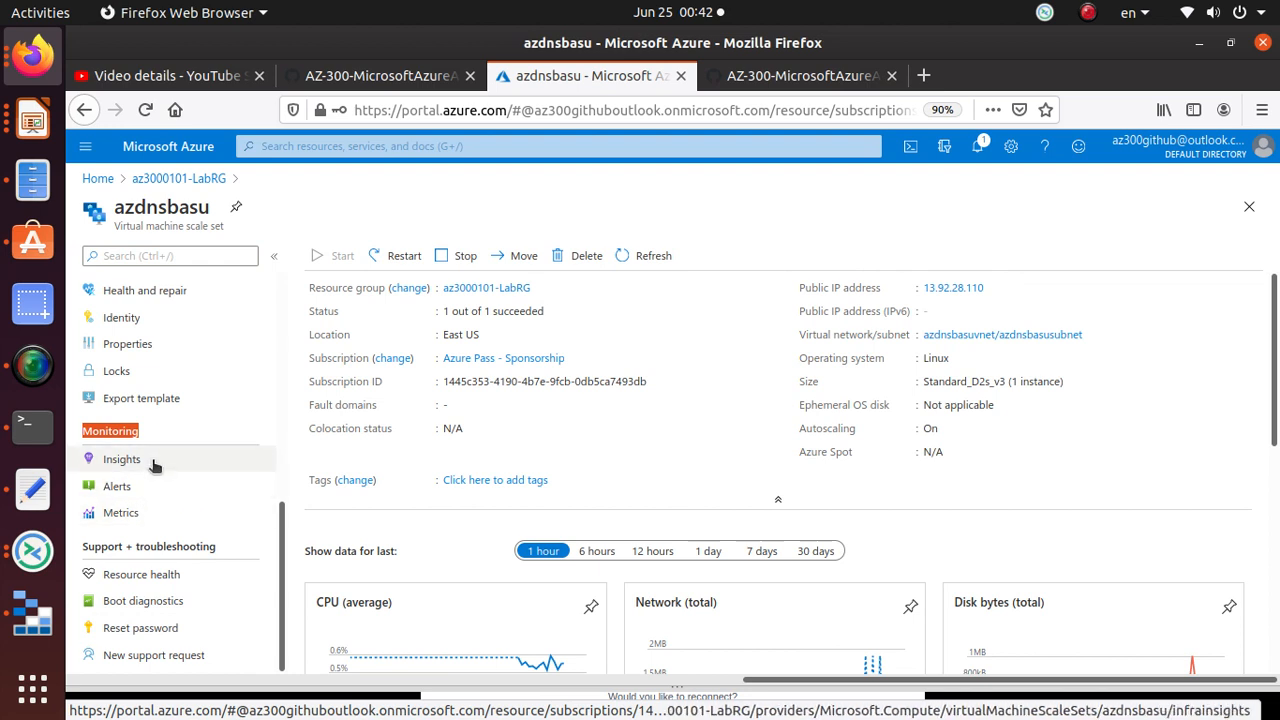
triple_click(167, 226)
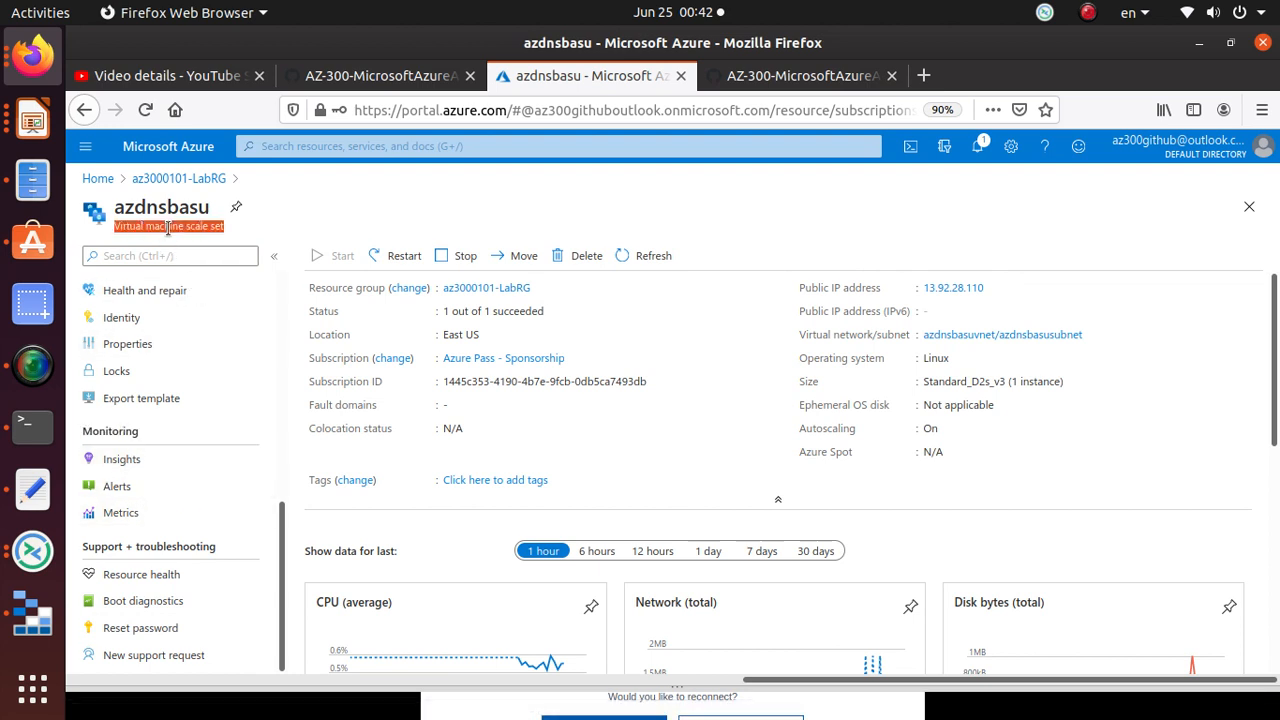
key(alt+Tab)
key(alt+Tab)
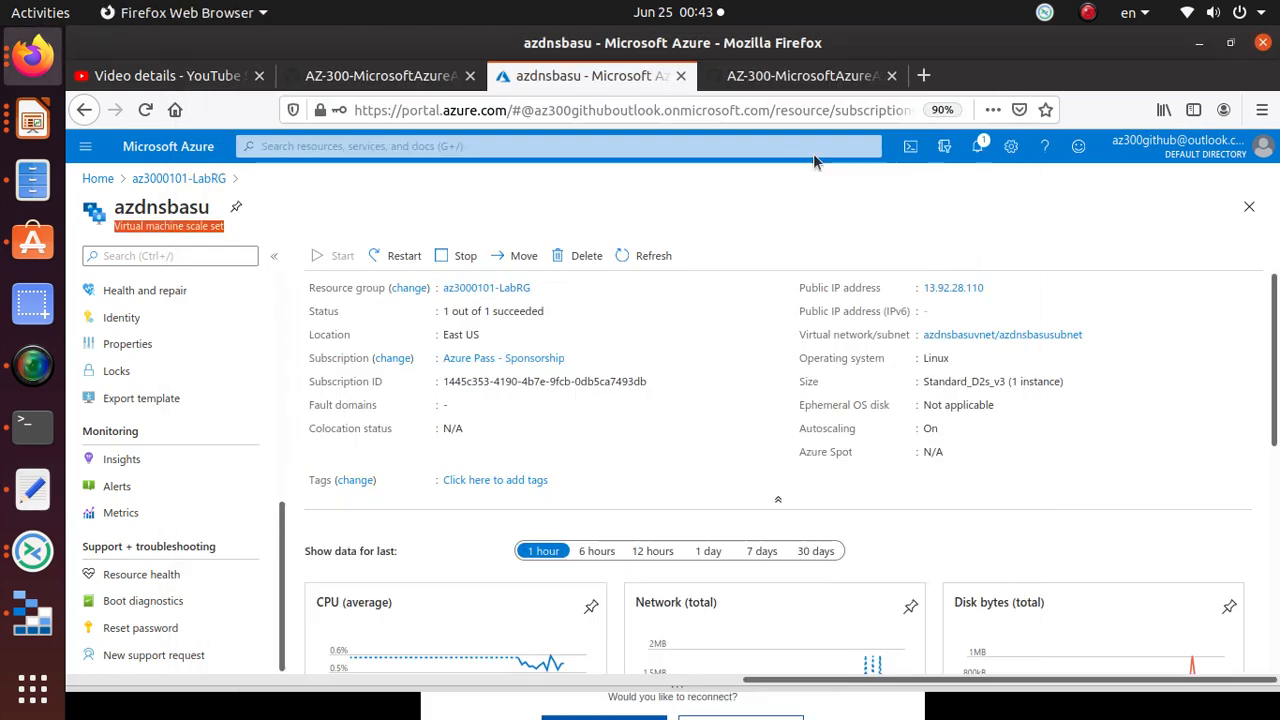
click(815, 78)
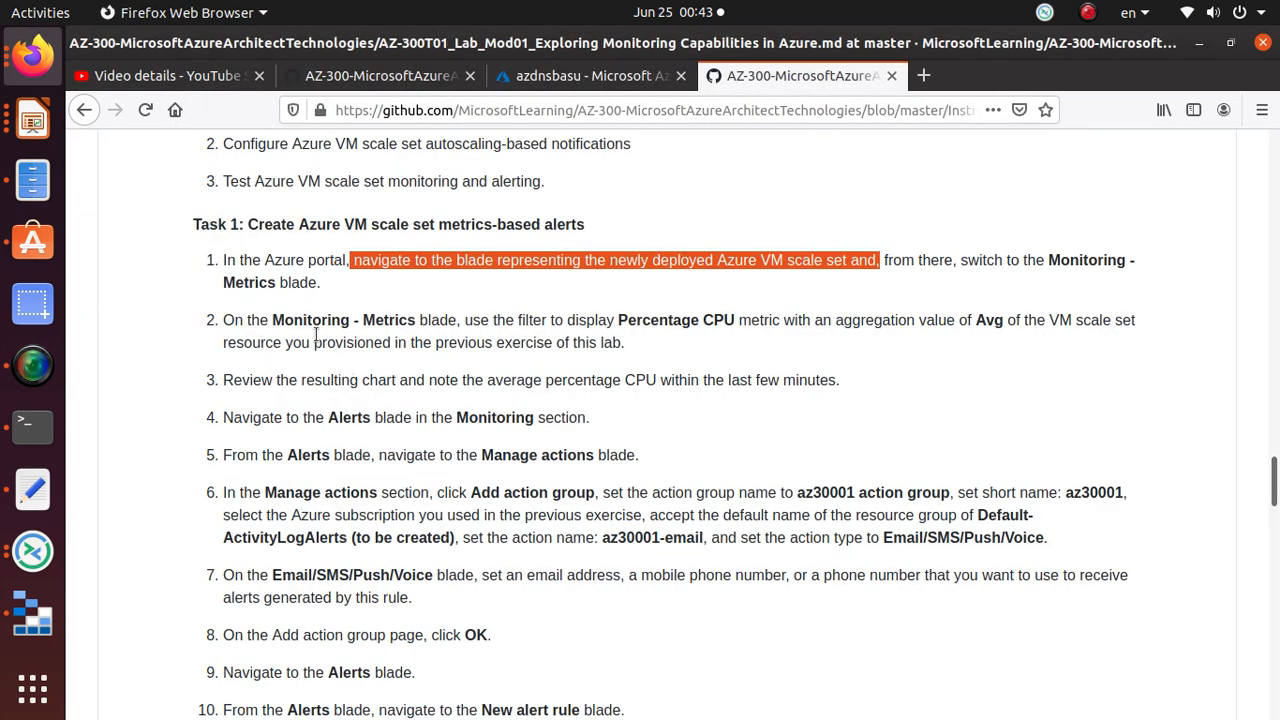
Step: Note step 2's Percentage CPU metric and open Metrics for the azdnsbasu scale set
drag(273, 320, 457, 321)
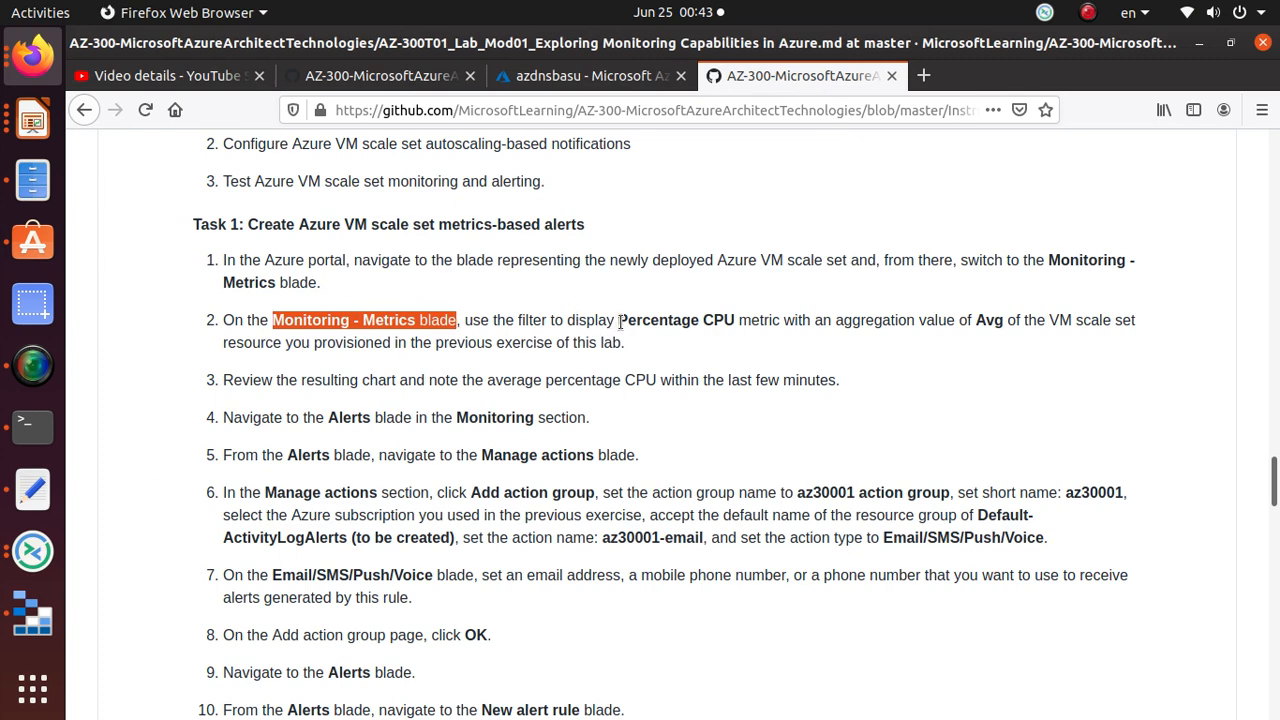
drag(619, 321, 735, 321)
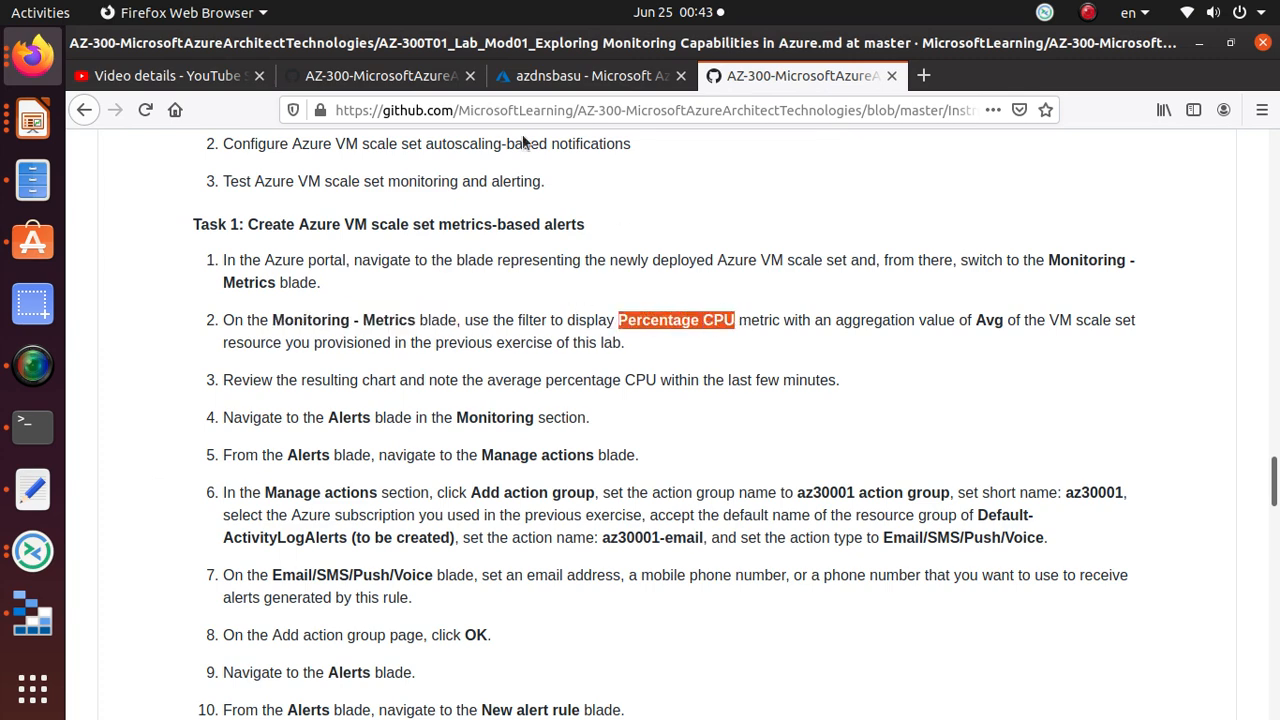
click(592, 78)
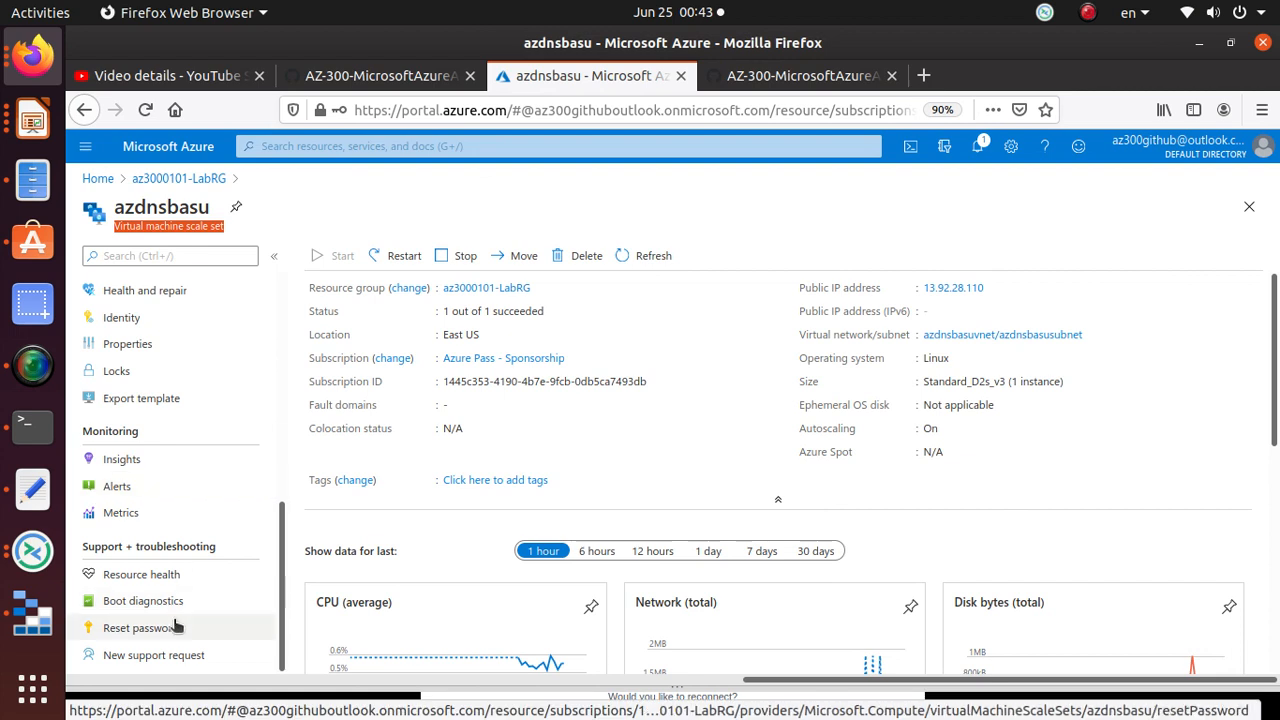
click(146, 514)
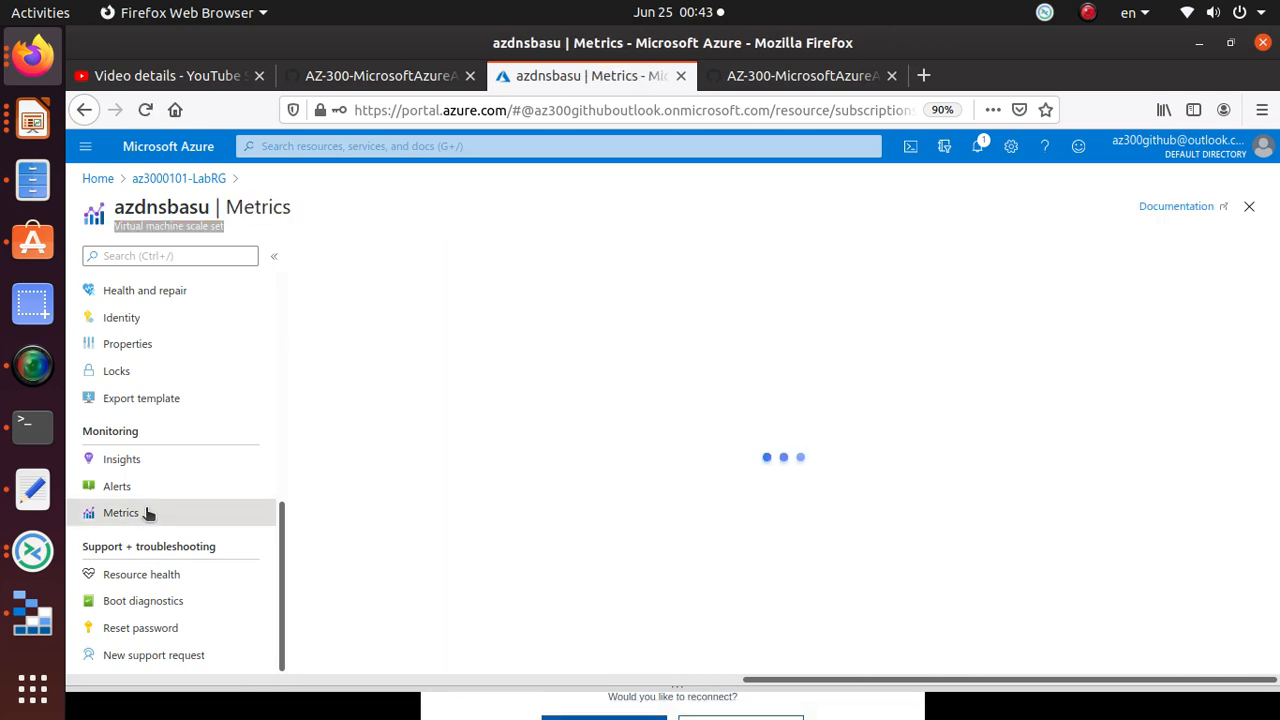
click(790, 76)
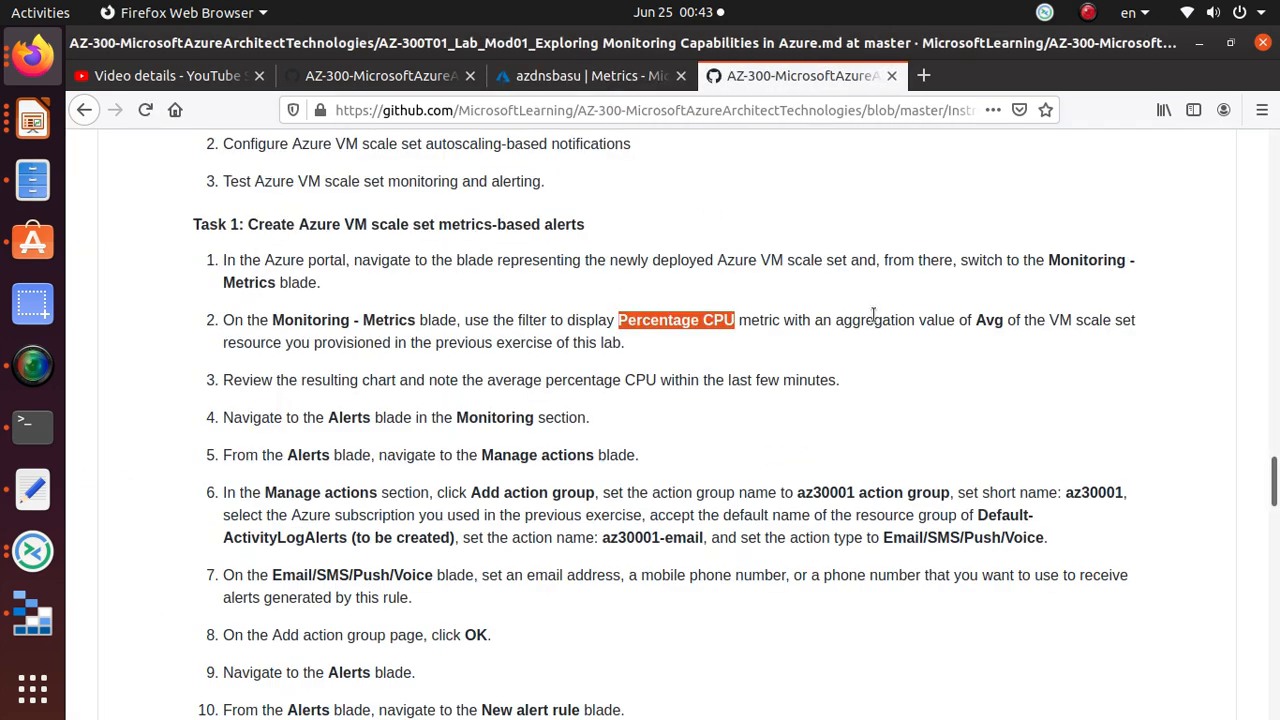
click(583, 78)
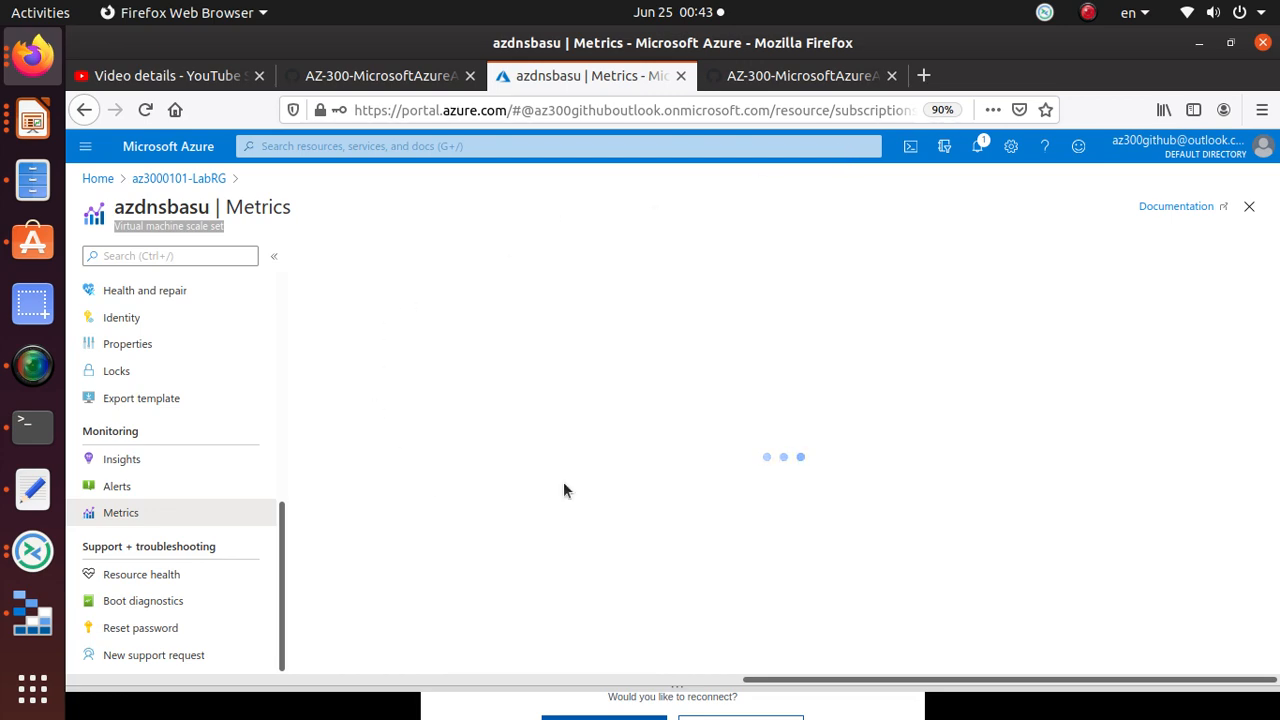
Step: Review step 2's requirement to chart Percentage CPU with Avg aggregation
click(765, 78)
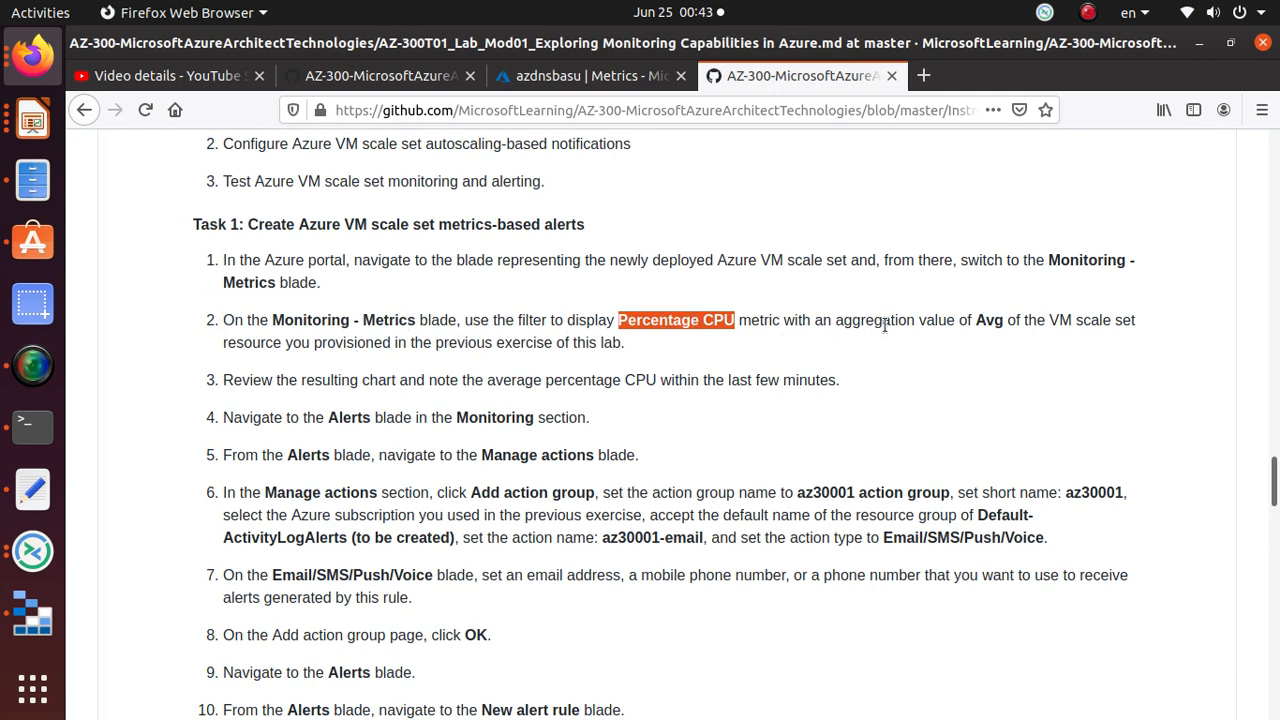
drag(986, 321, 1141, 321)
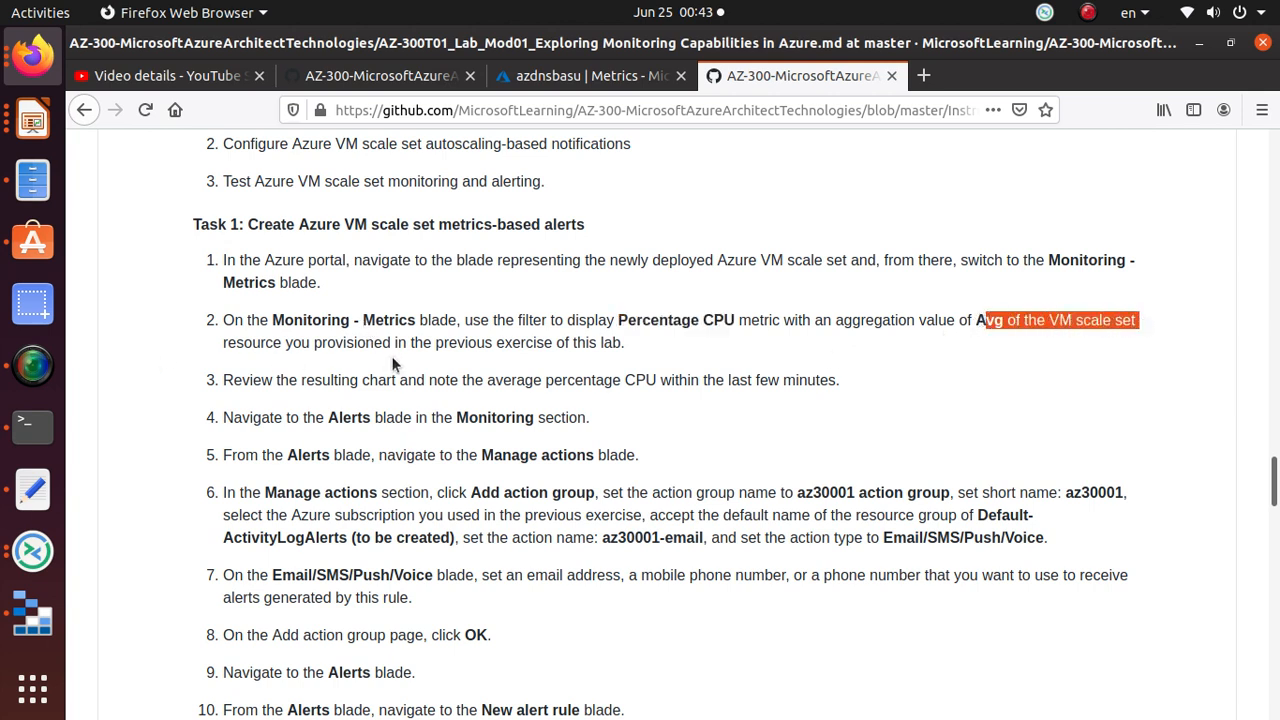
triple_click(717, 320)
click(713, 322)
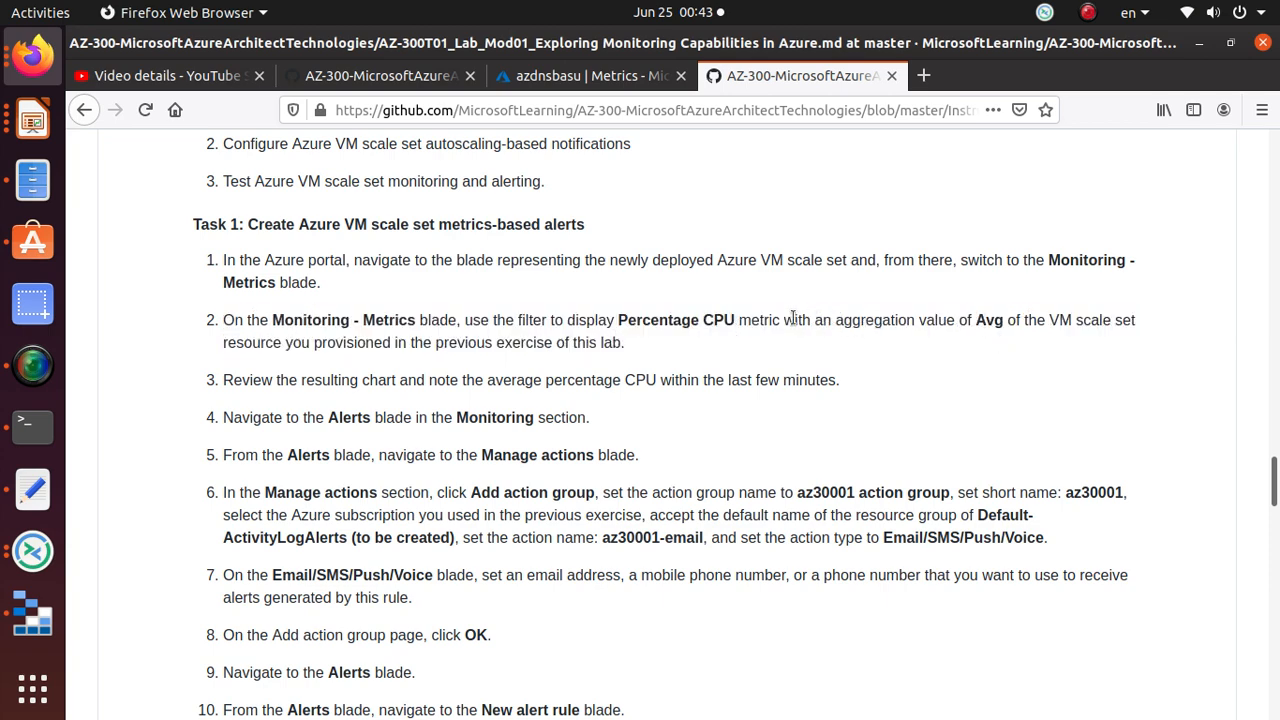
drag(803, 320, 1007, 323)
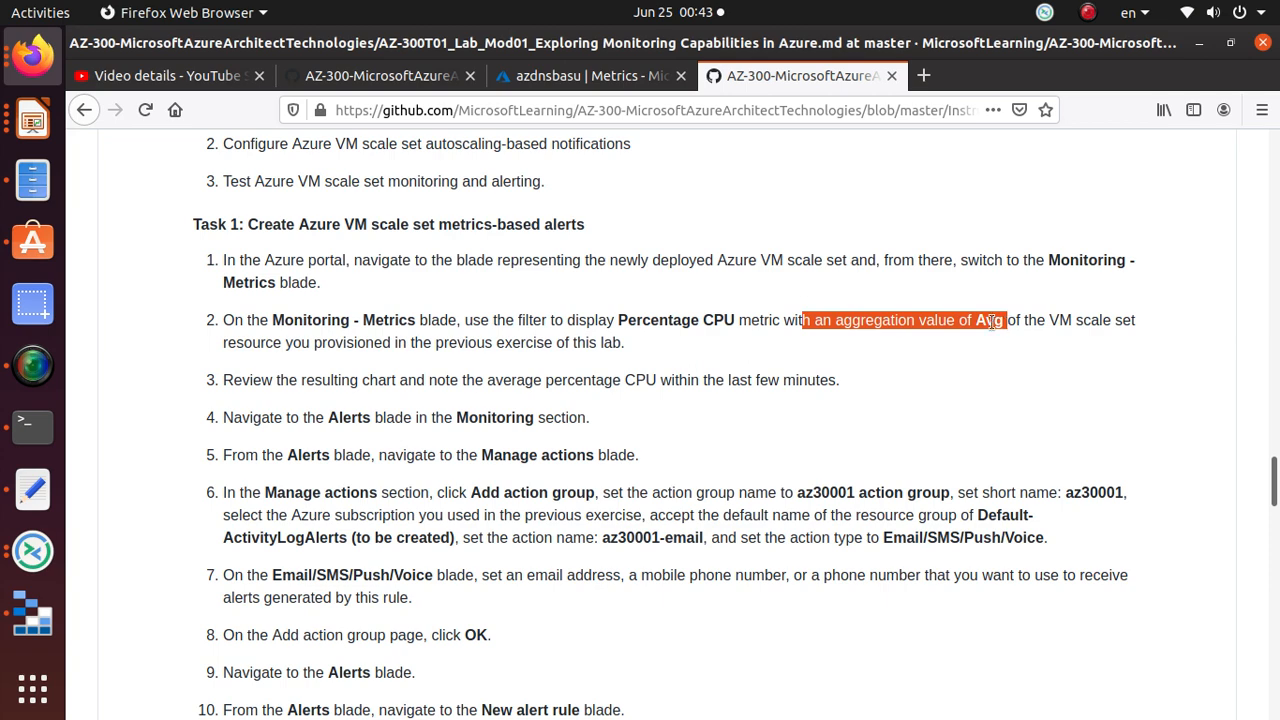
click(590, 76)
Step: Search metrics for 'perce' and chart Percentage CPU with Avg aggregation, showing 0.55%
click(700, 377)
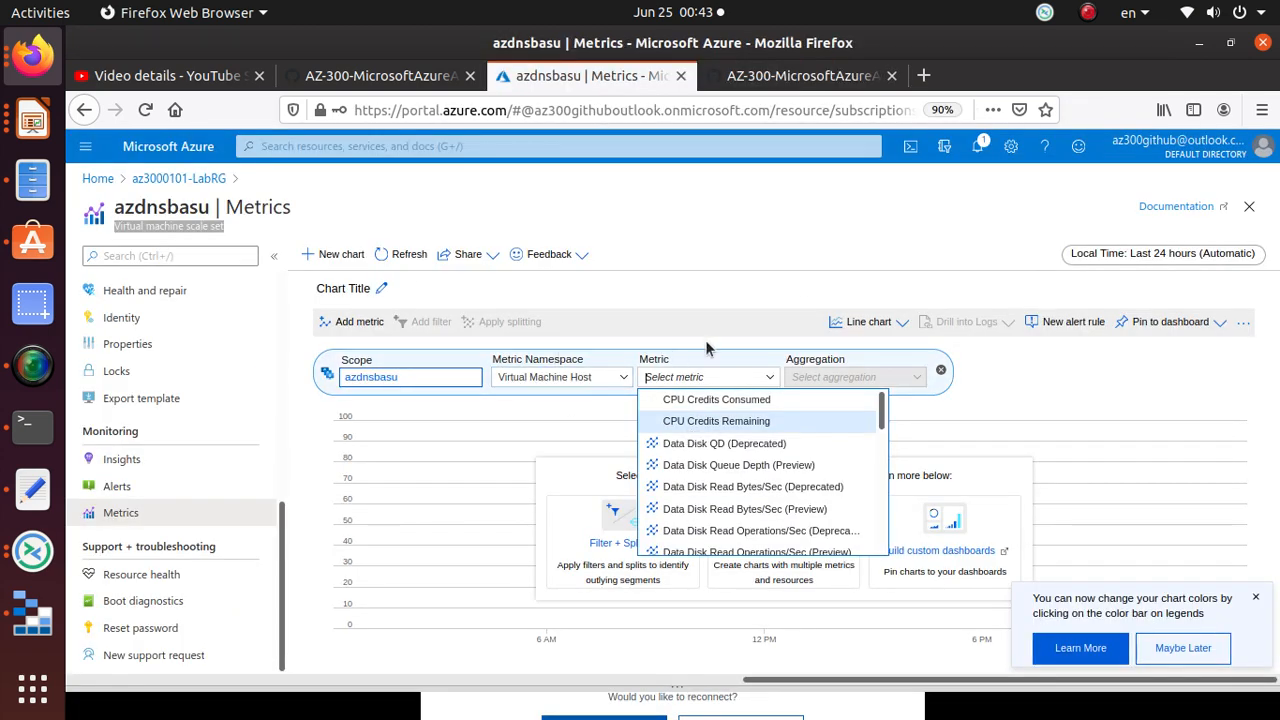
click(725, 305)
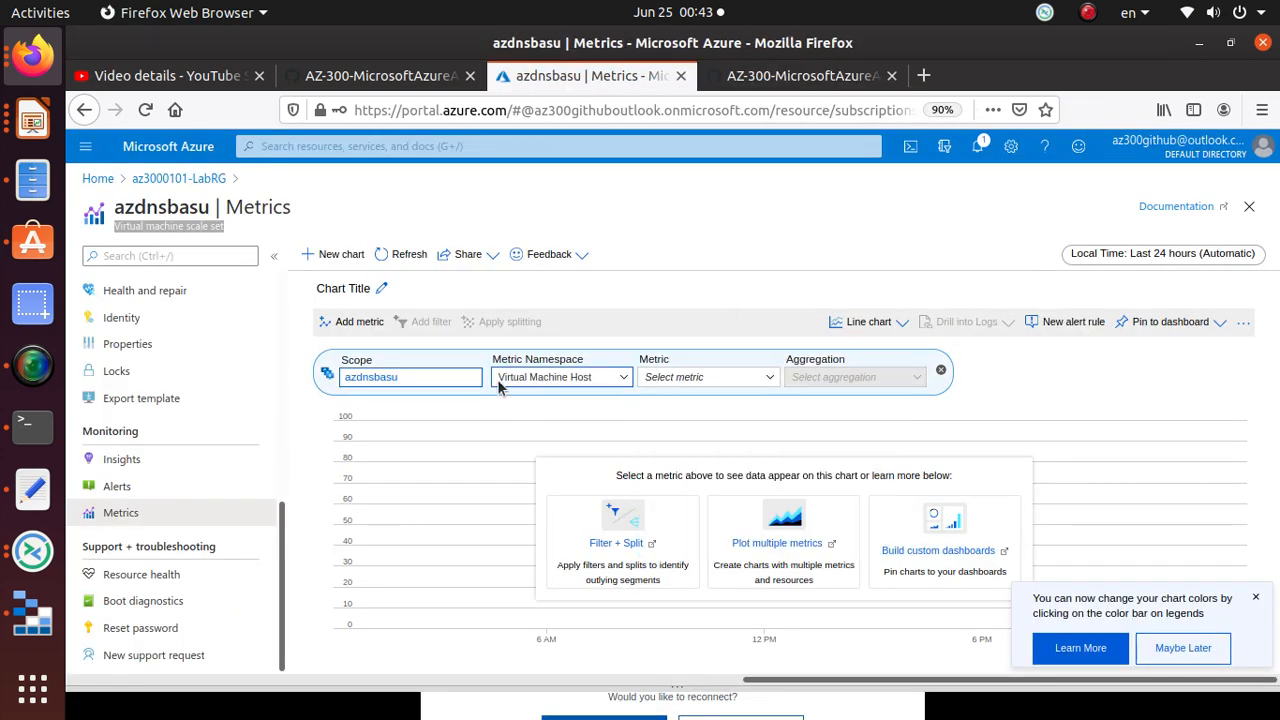
click(731, 380)
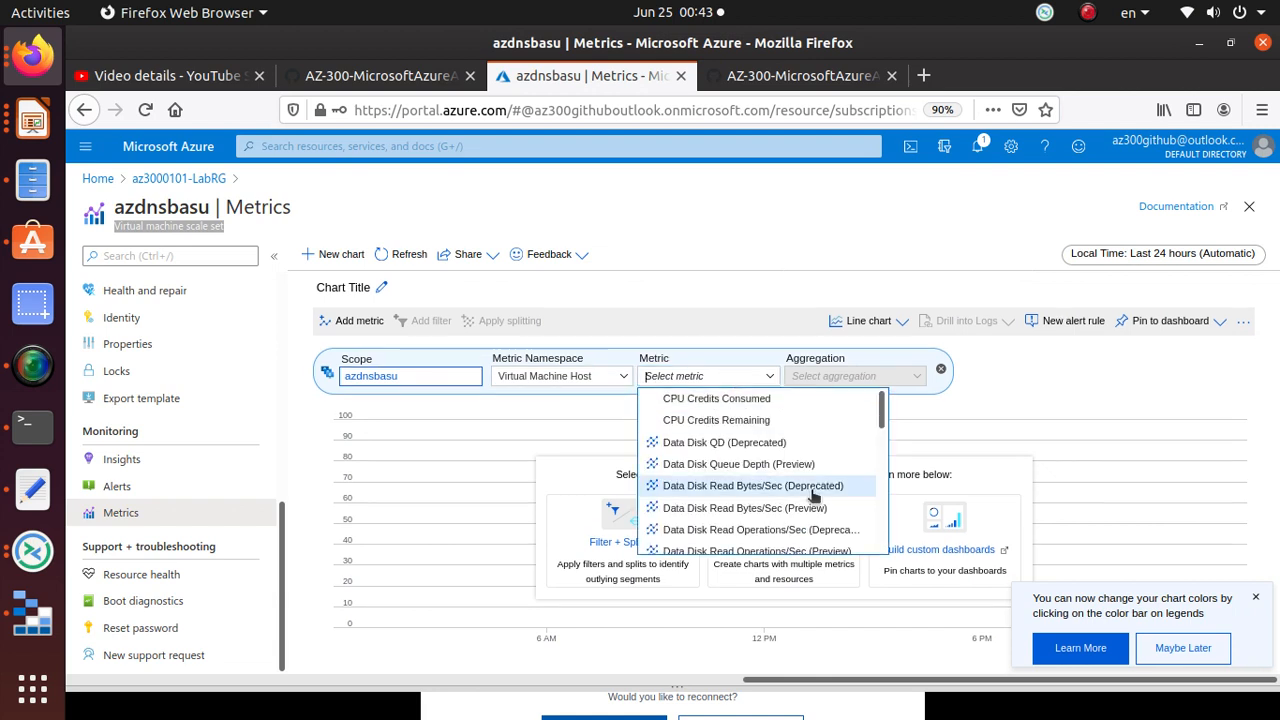
scroll(750, 480, down, 4)
text(pe)
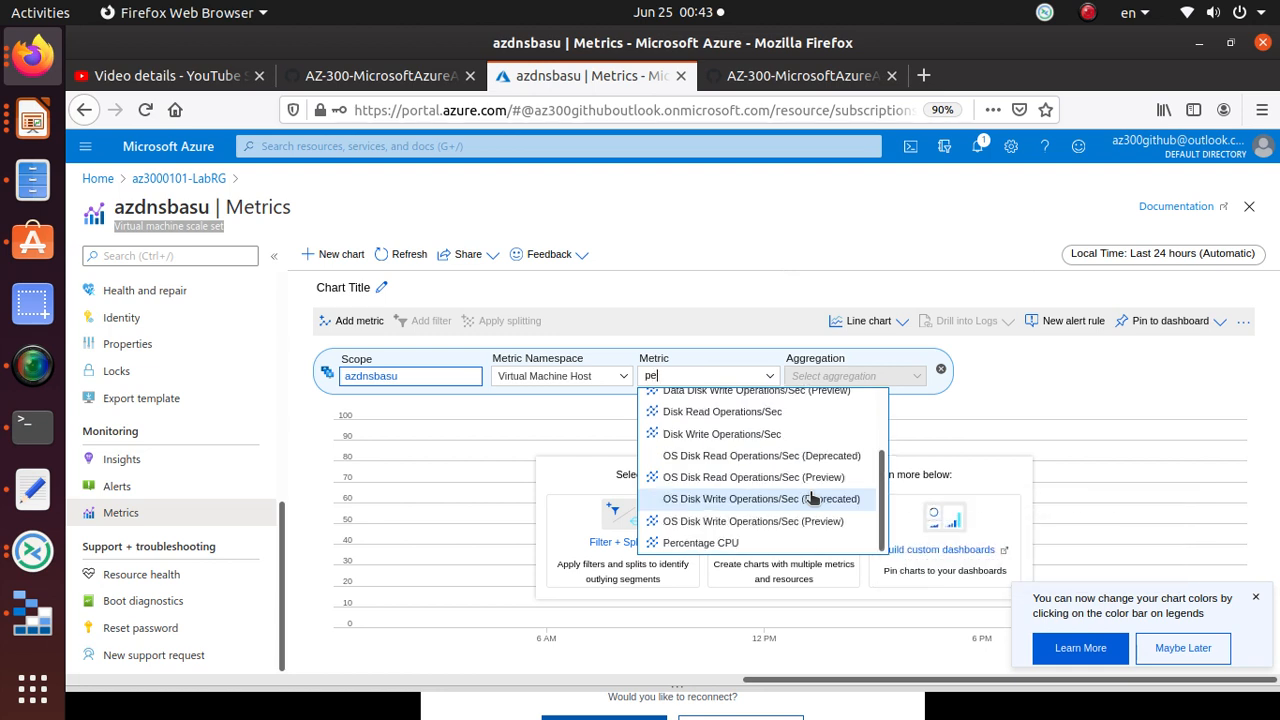
text(rce)
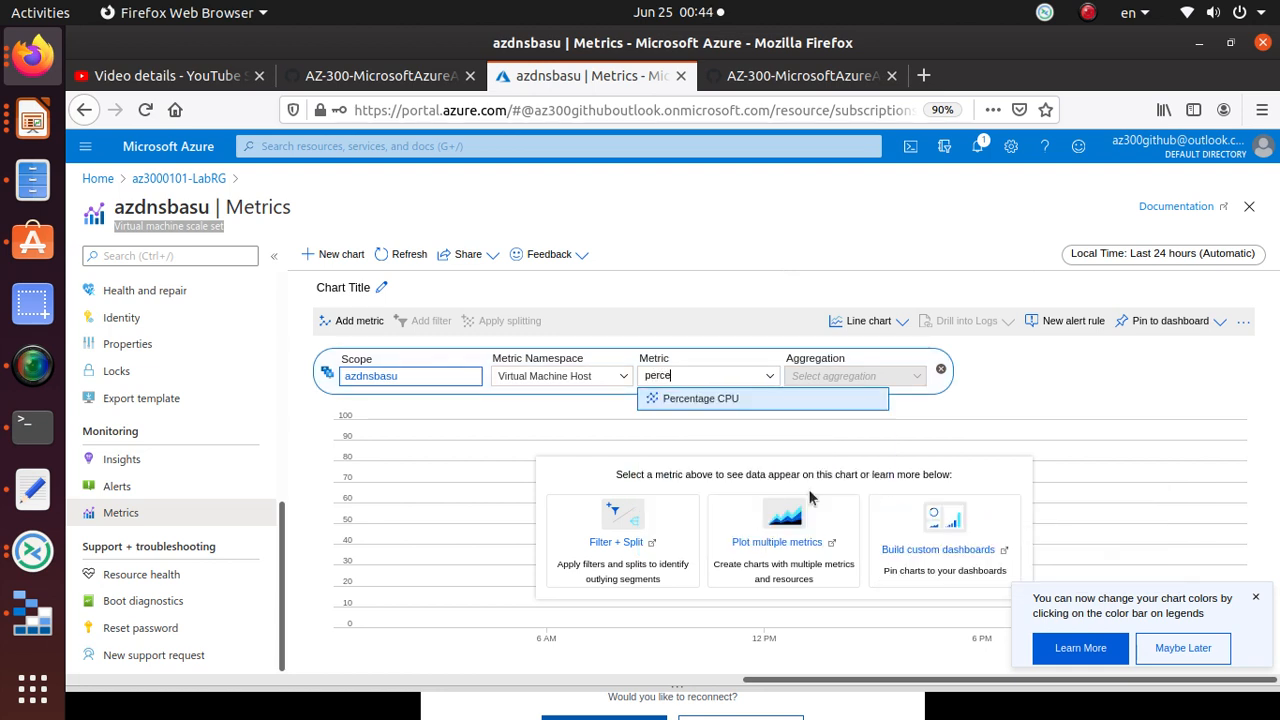
click(757, 375)
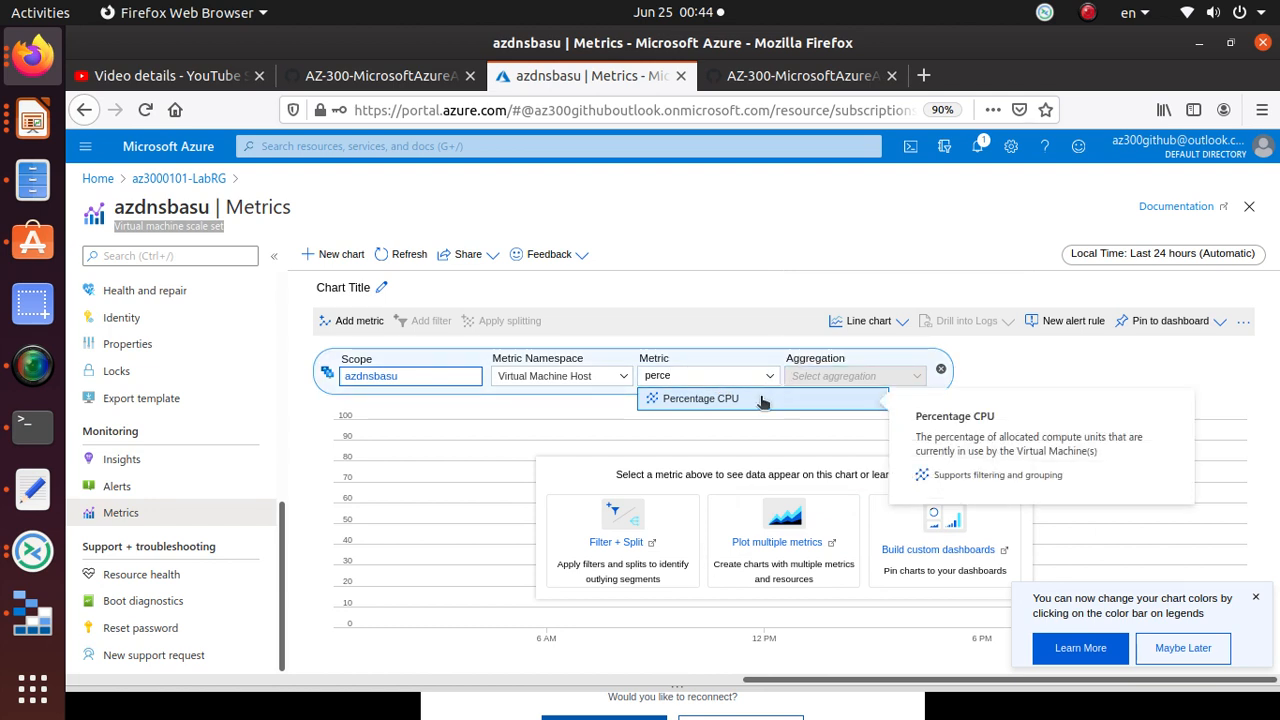
click(762, 400)
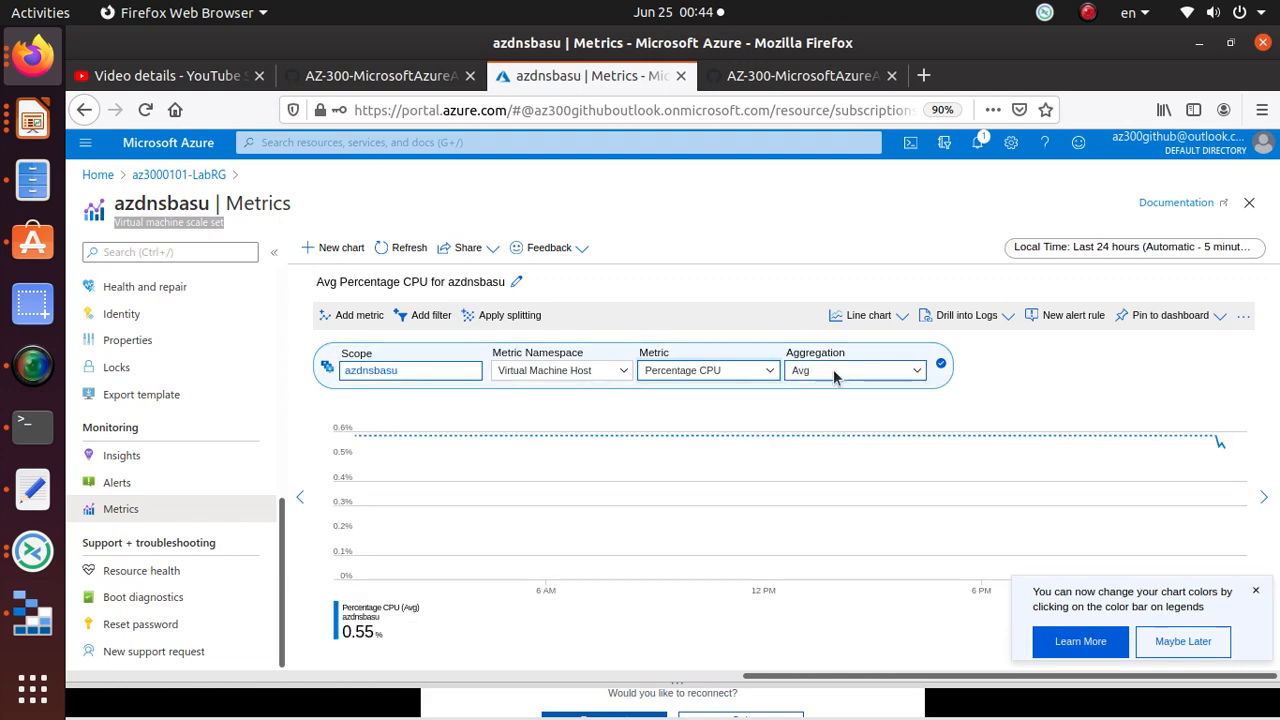
key(ctrl+Tab)
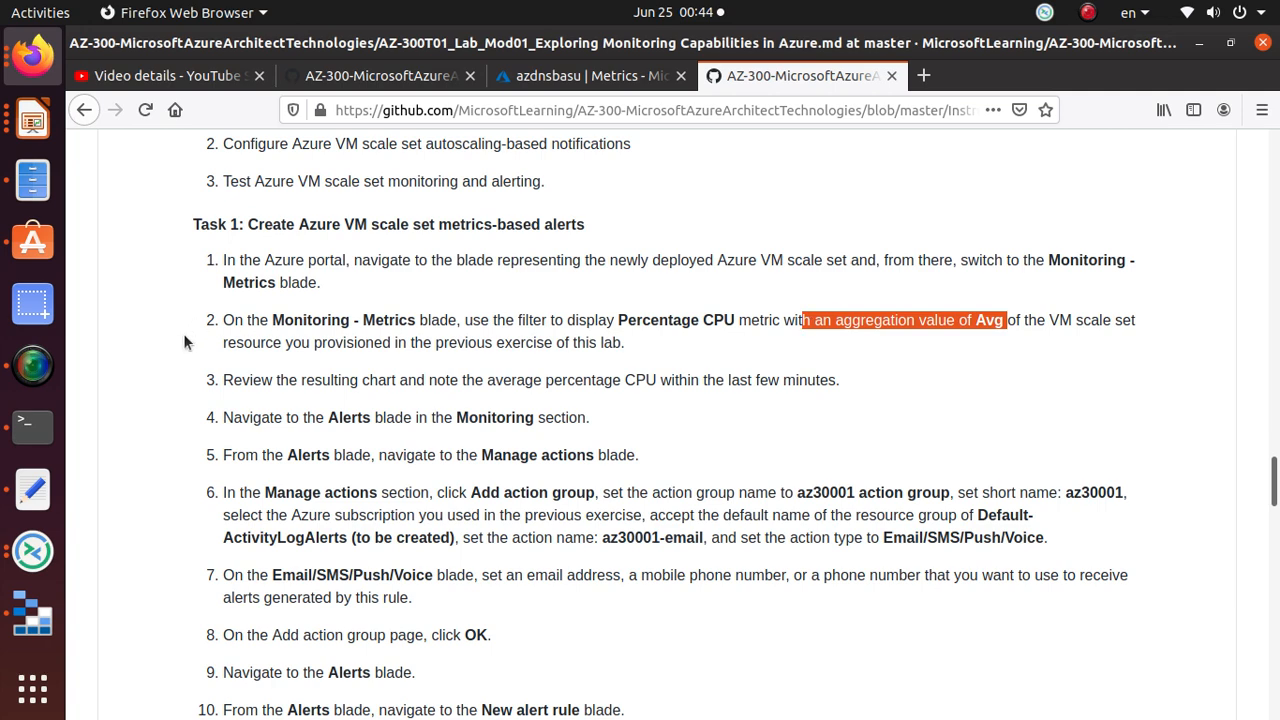
Step: Finish editing the Percentage CPU chart and dismiss the chart colours tip
drag(617, 345, 188, 330)
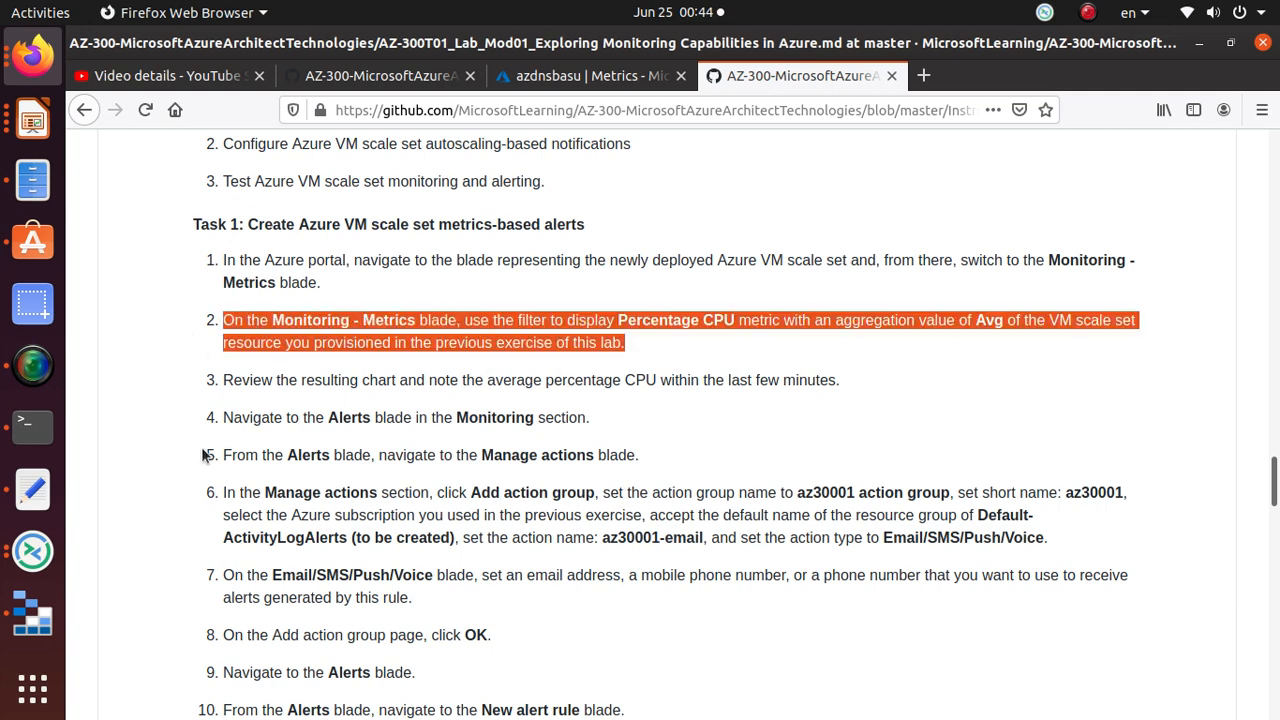
scroll(237, 364, down, 1)
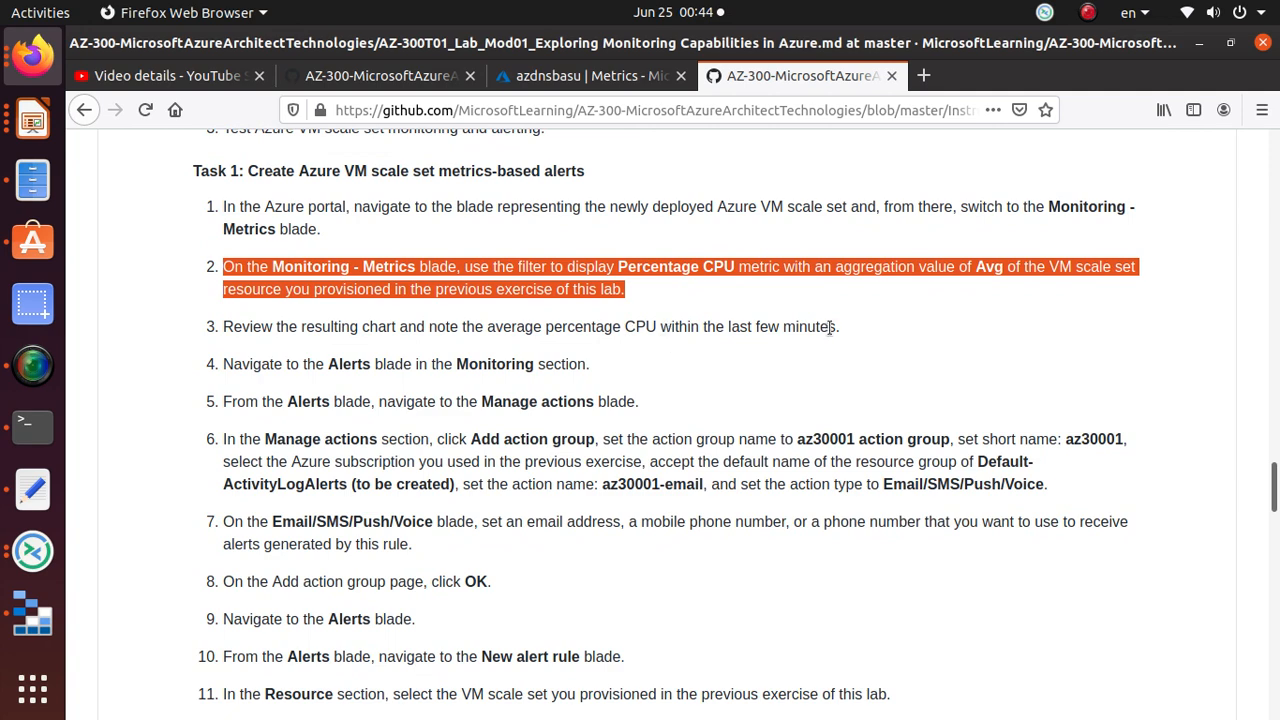
click(590, 75)
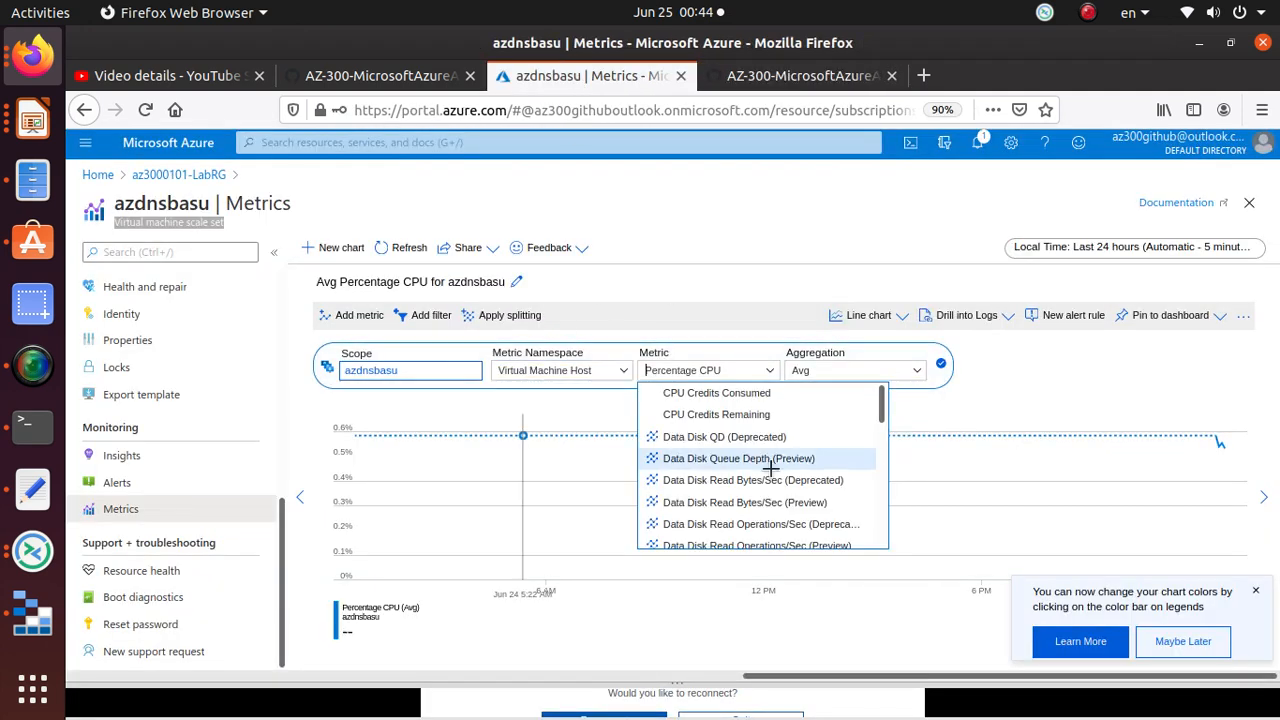
click(1092, 387)
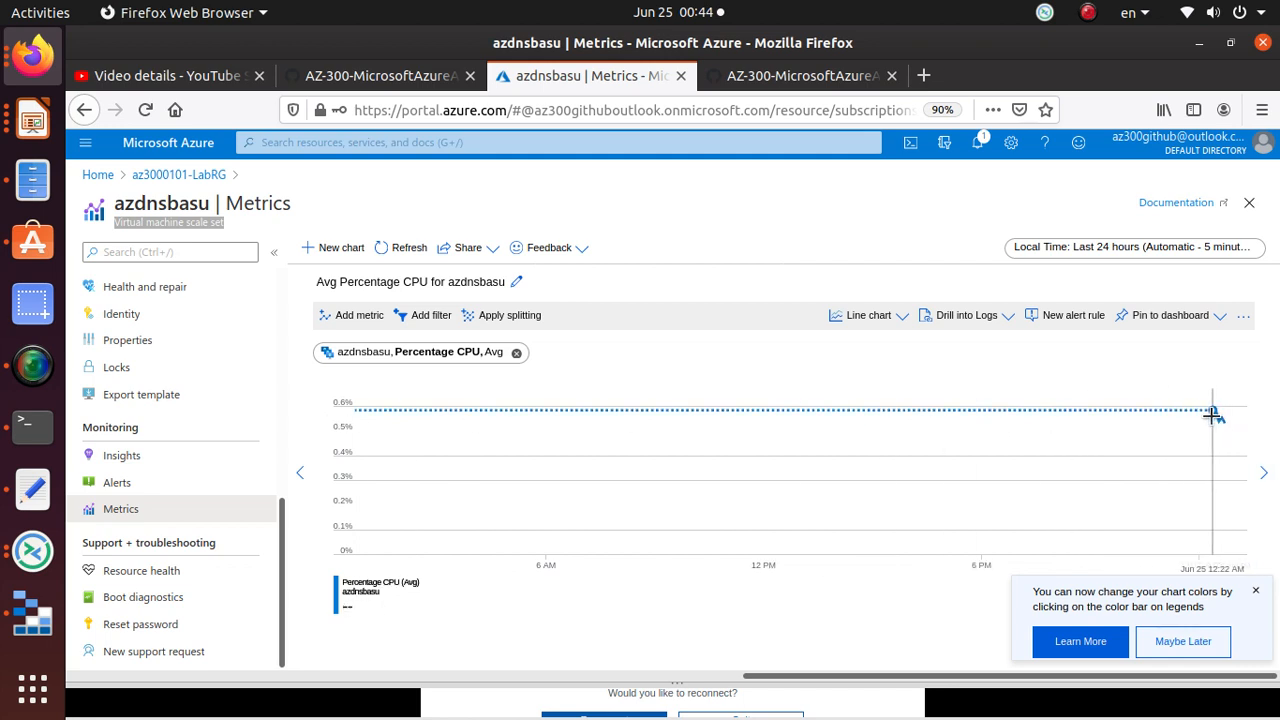
click(1256, 592)
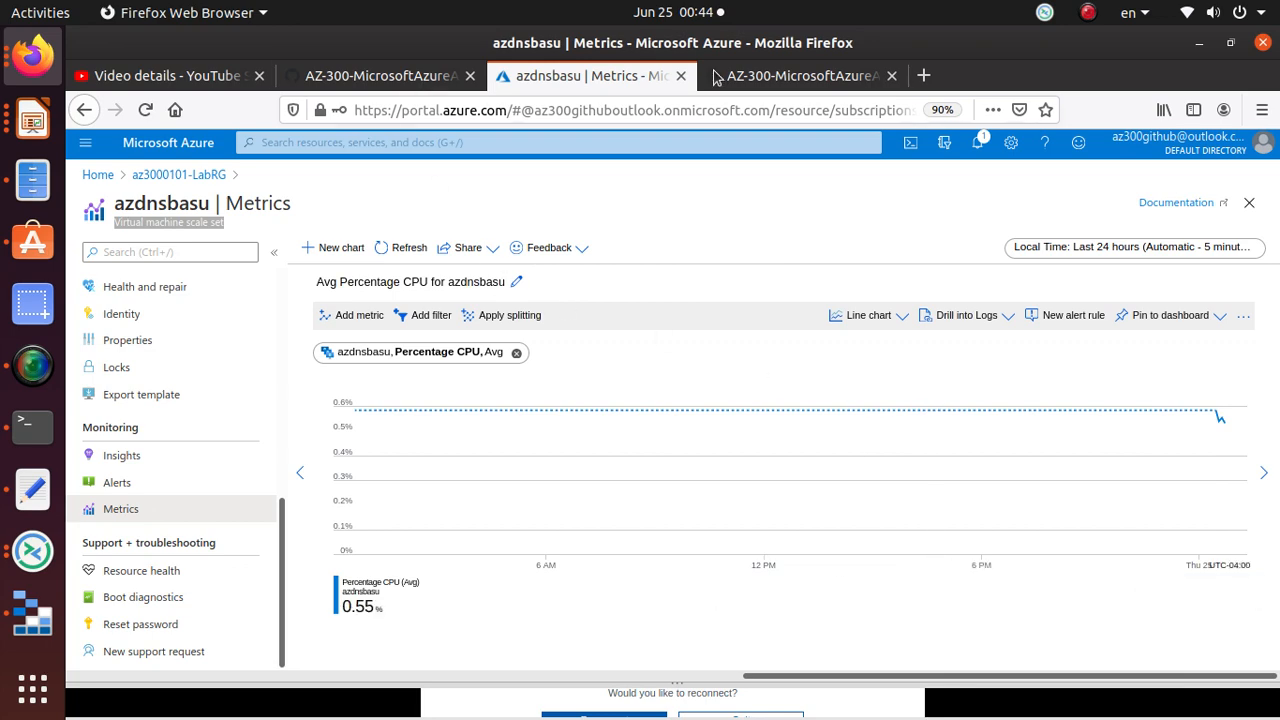
Step: Read lab step 4 about going to Alerts
click(800, 76)
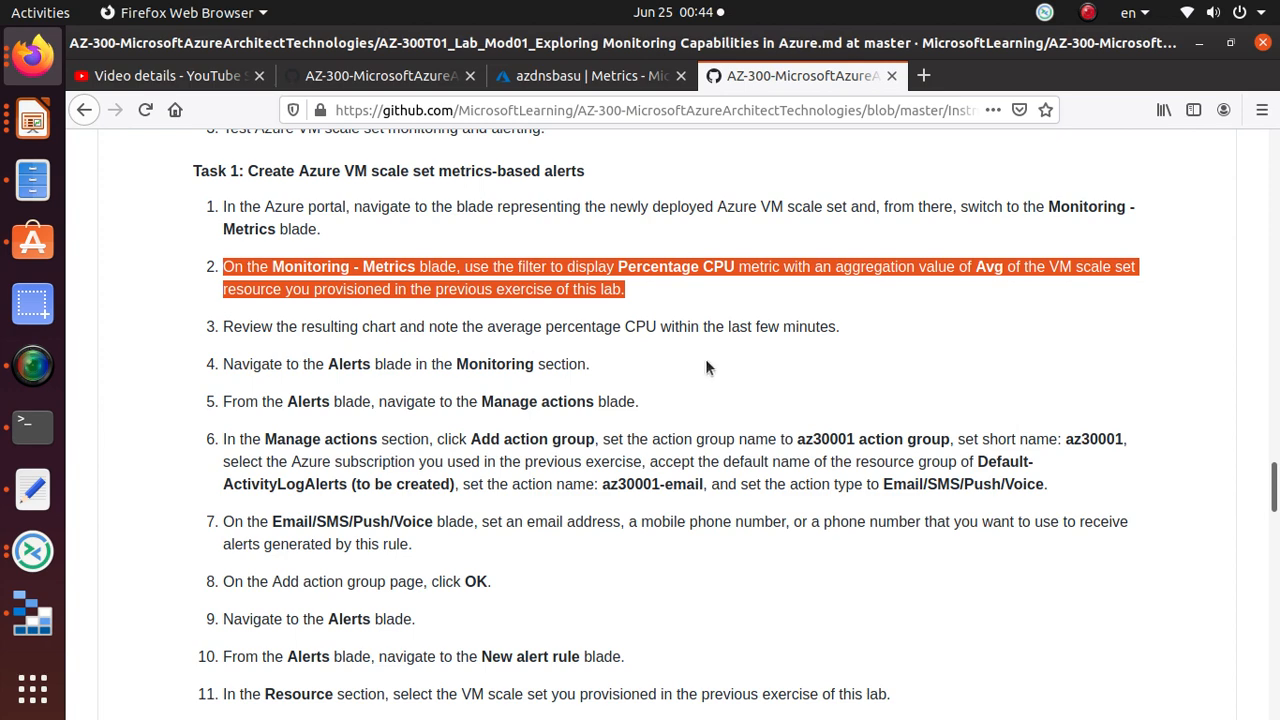
triple_click(415, 364)
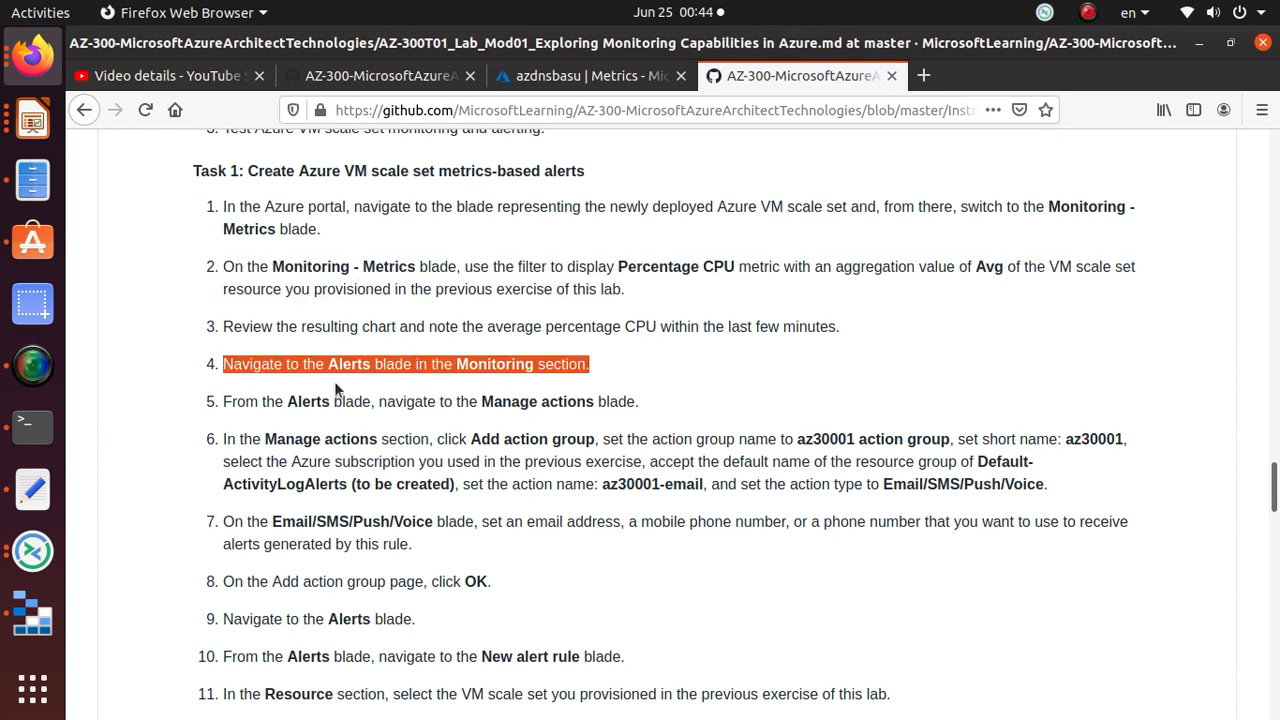
click(590, 76)
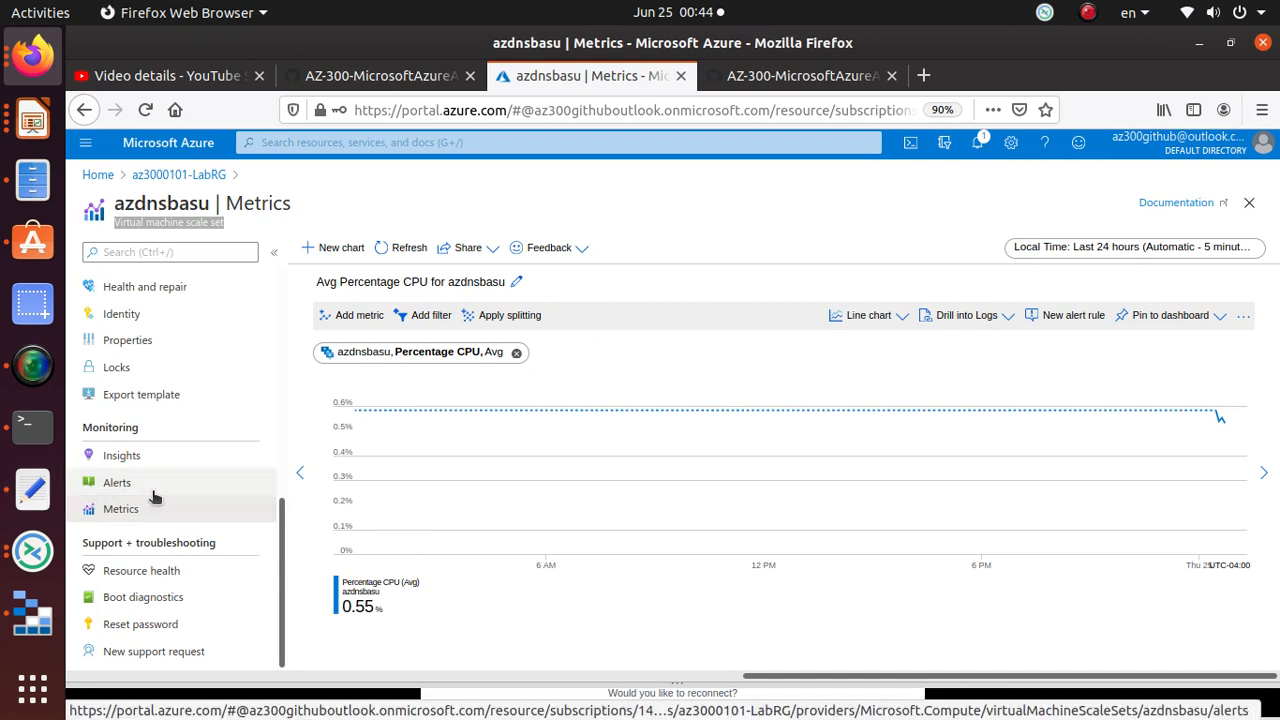
Step: Open azdnsbasu's Alerts page and review lab steps 2 through 4
click(116, 482)
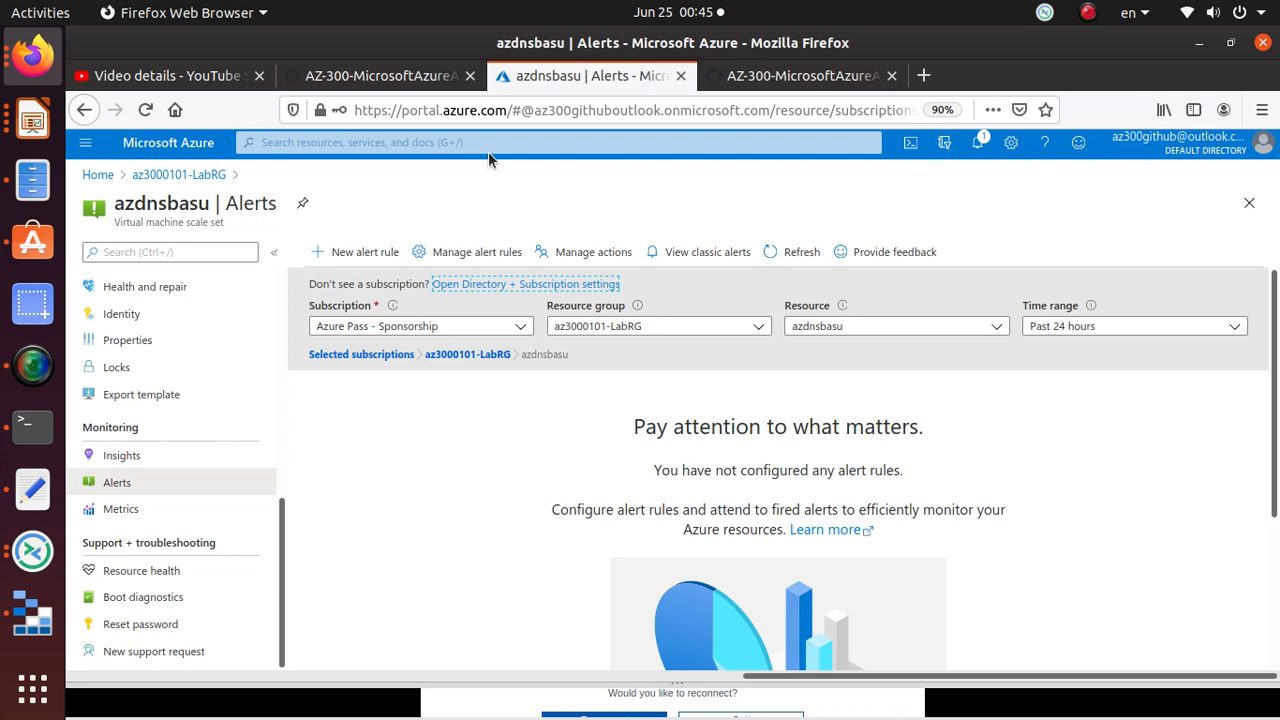
click(770, 76)
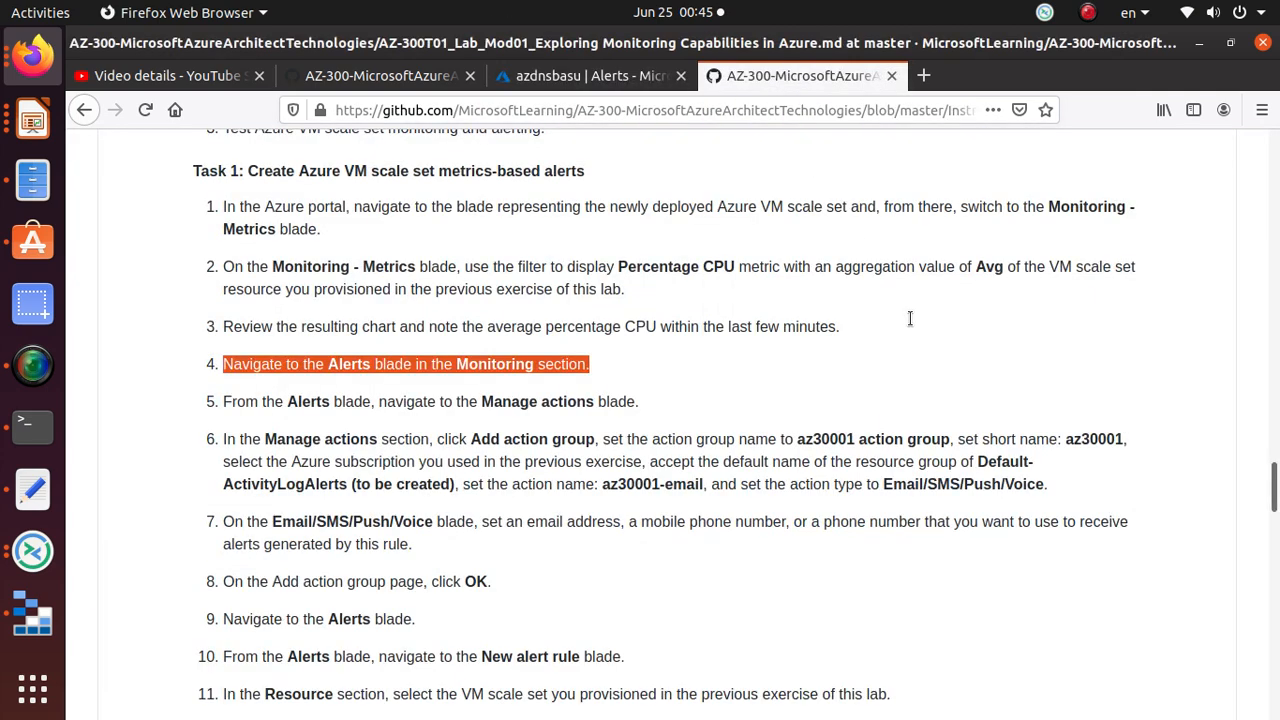
triple_click(686, 268)
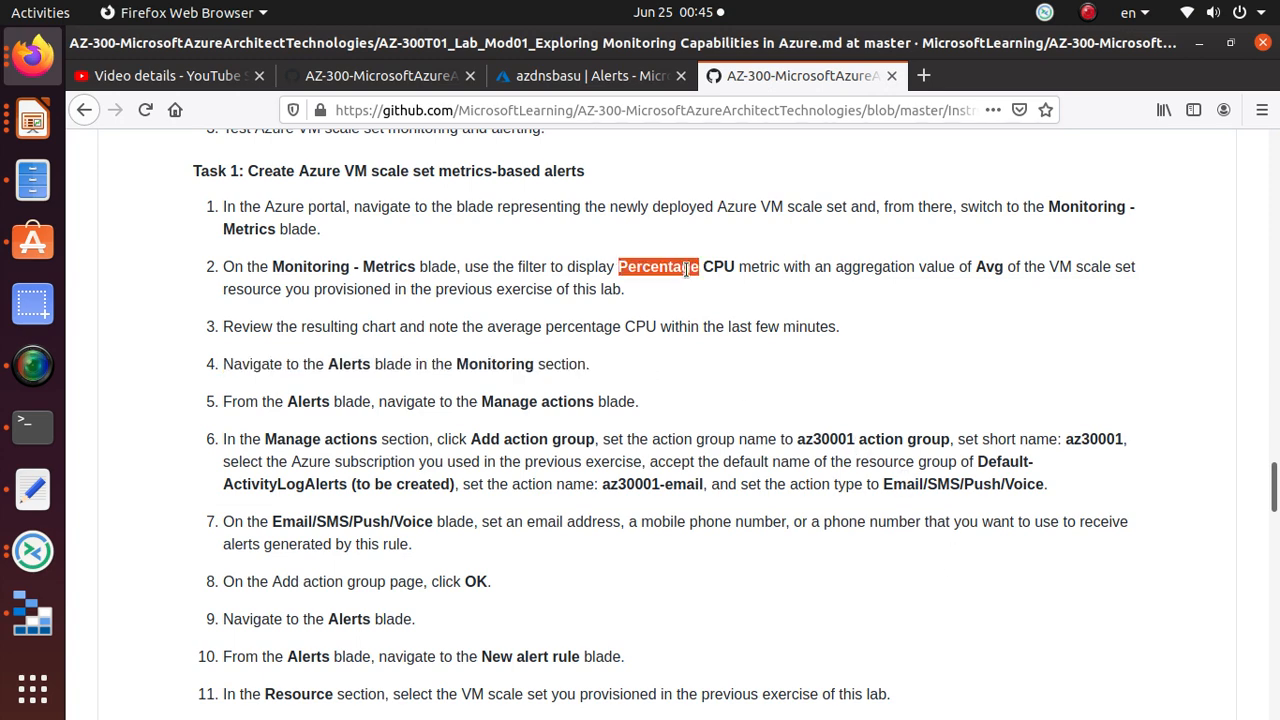
scroll(494, 437, down, 2)
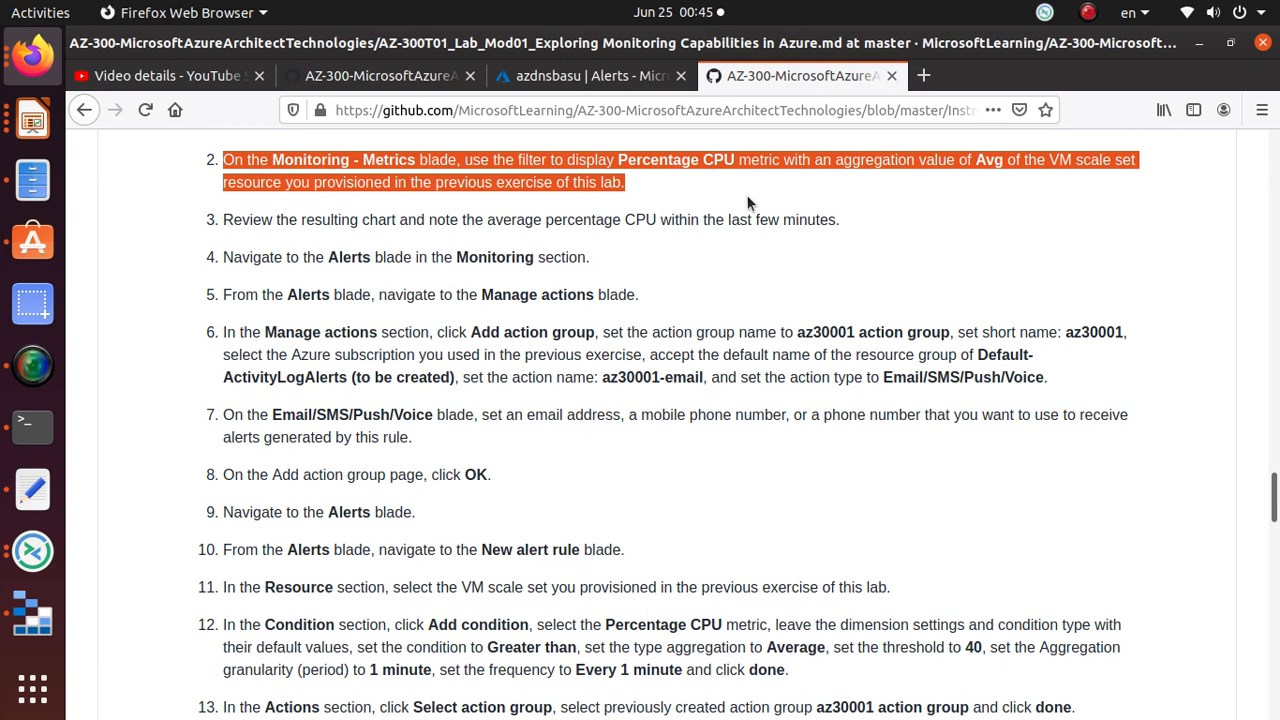
triple_click(552, 263)
click(311, 276)
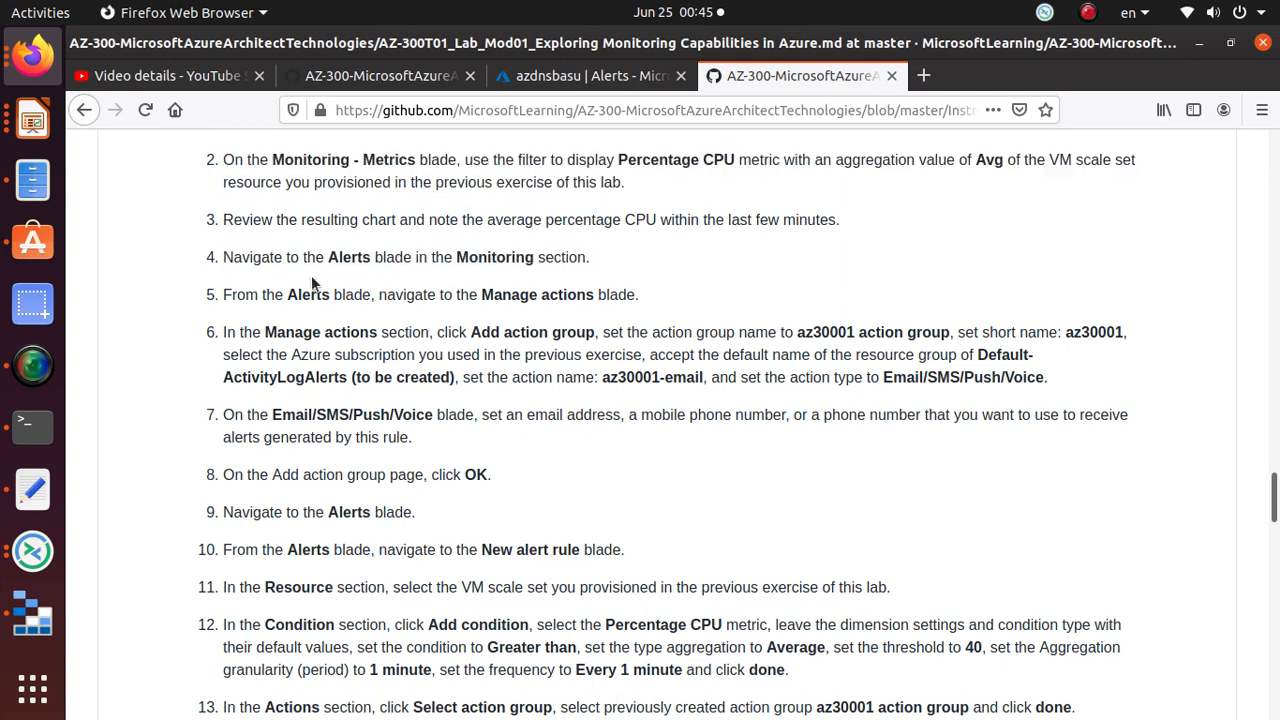
triple_click(400, 256)
Step: Open Manage actions from the Alerts toolbar, following lab step 5
scroll(582, 255, down, 1)
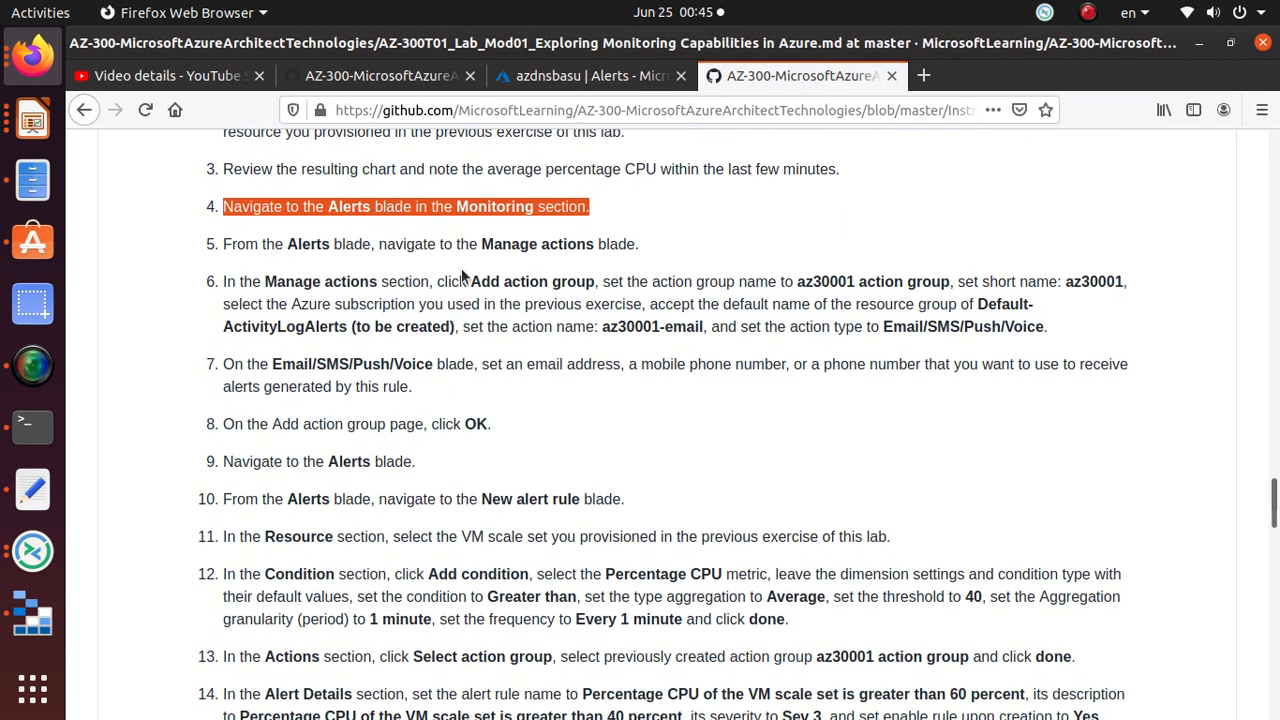
triple_click(524, 246)
click(582, 79)
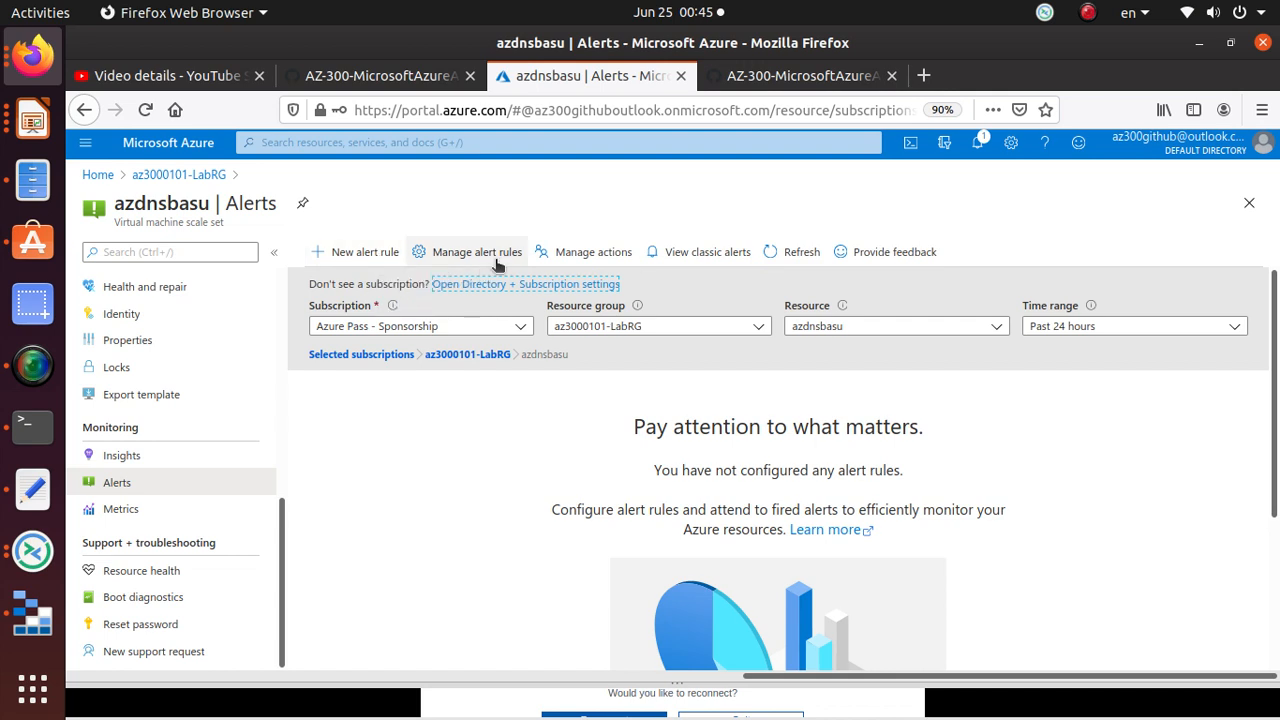
click(593, 255)
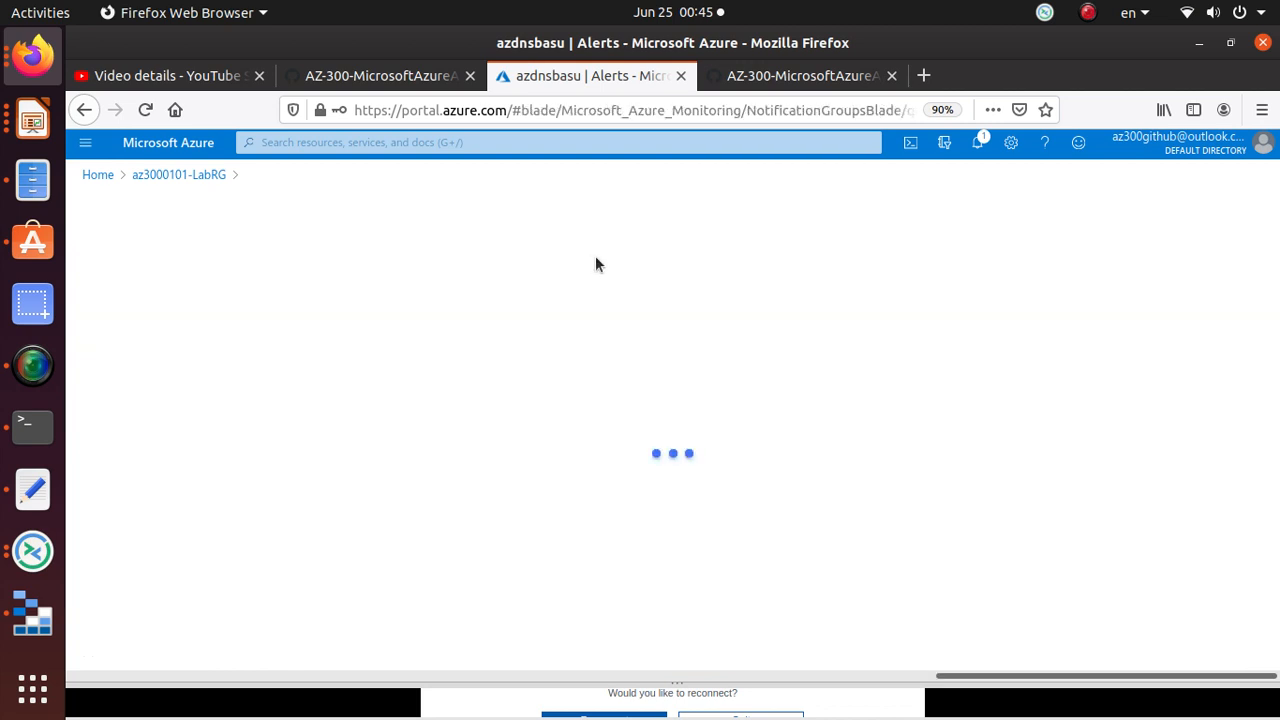
Step: Copy the action group name 'az30001 action group' from lab step 6
click(800, 80)
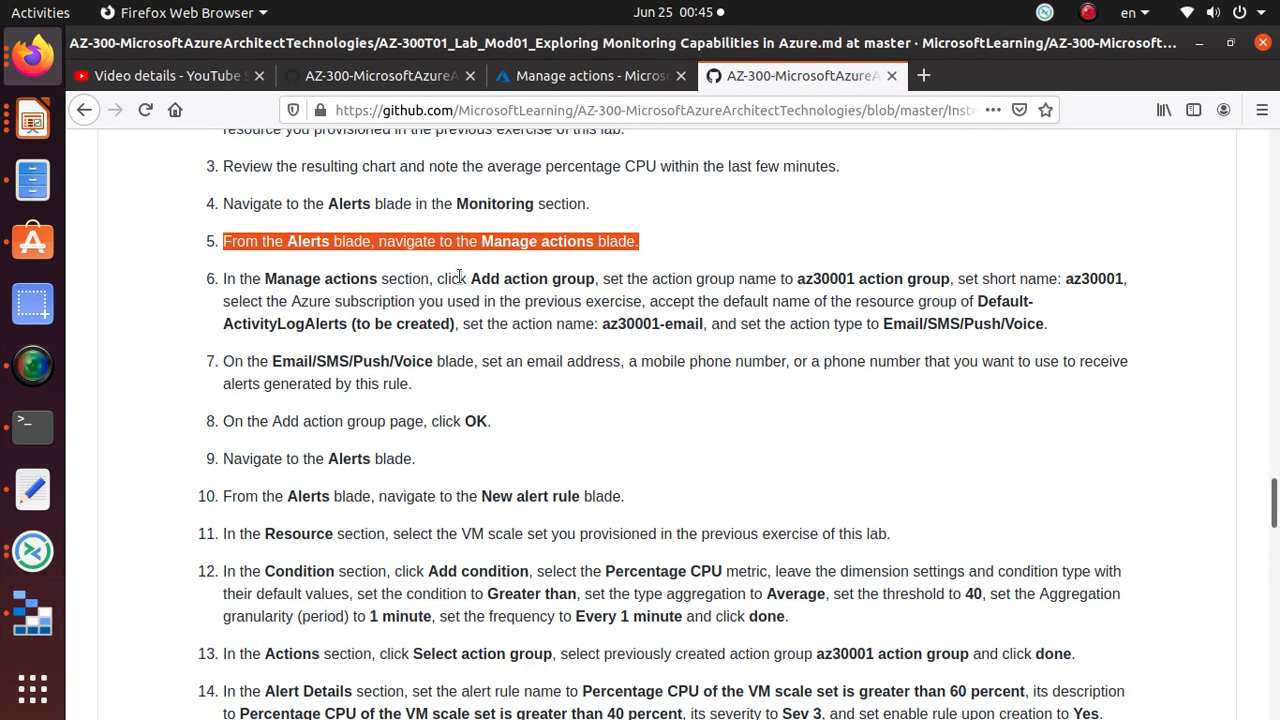
drag(469, 279, 598, 287)
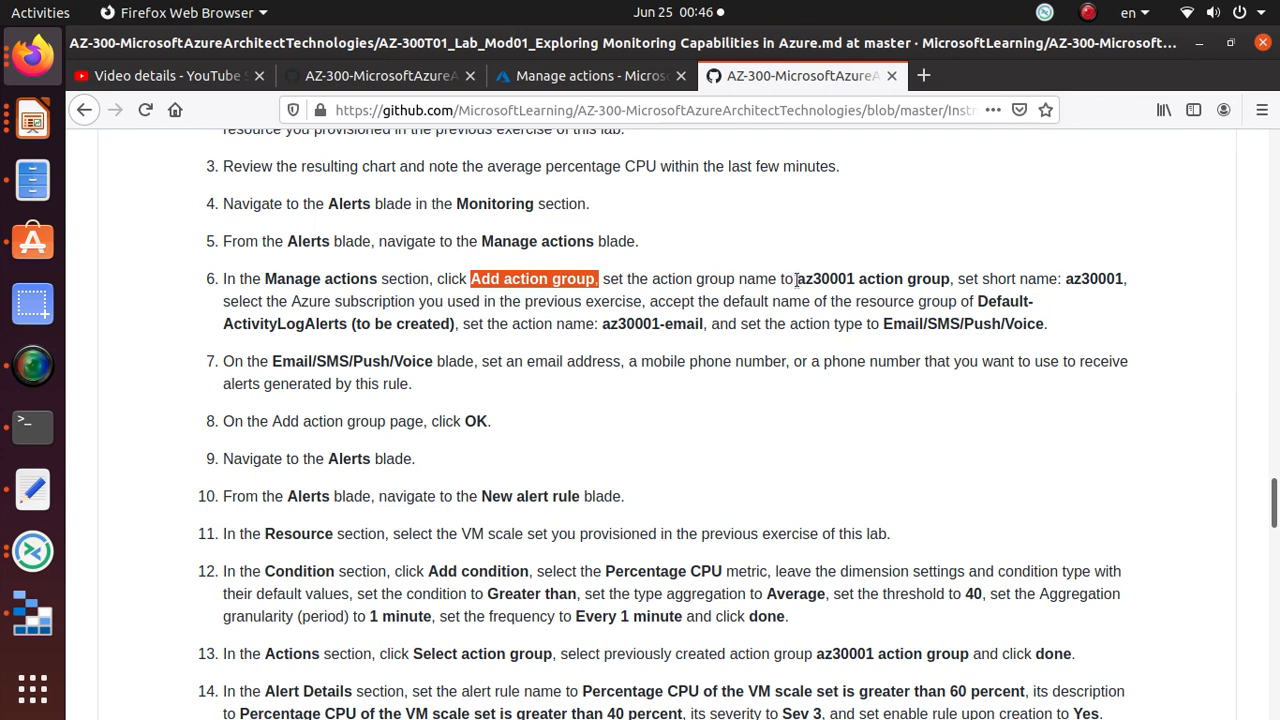
drag(797, 280, 952, 281)
right_click(954, 281)
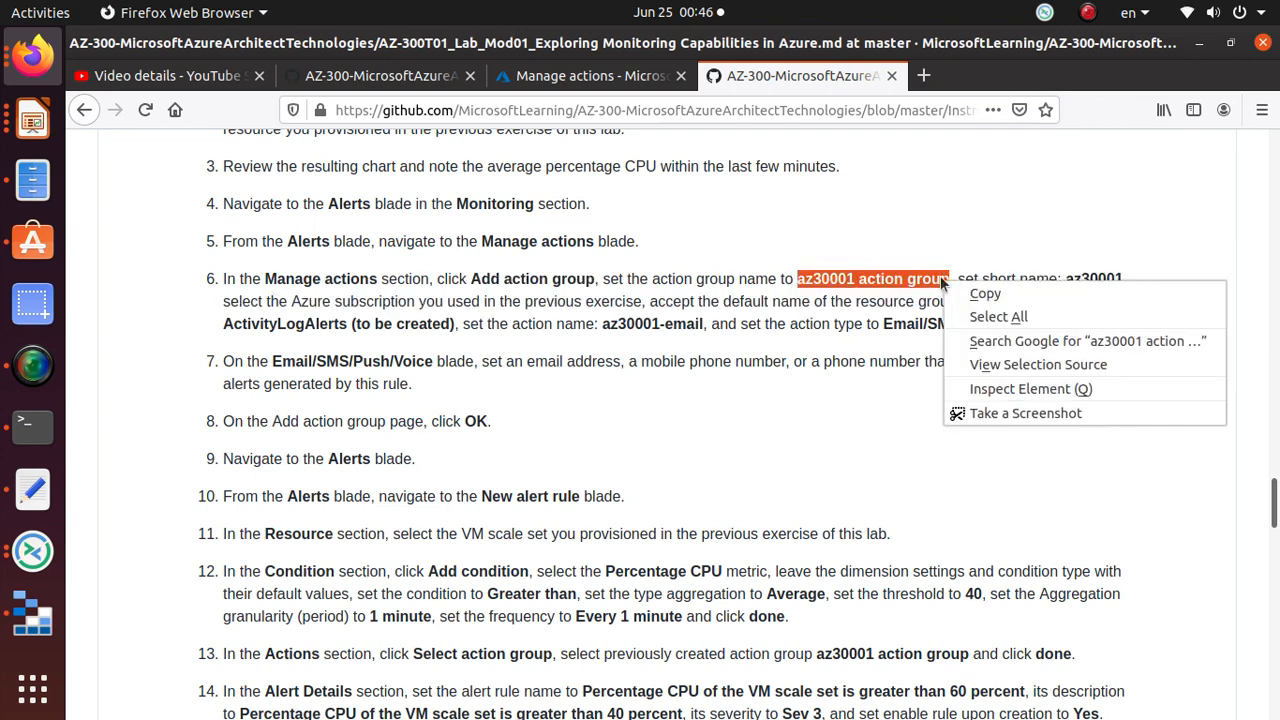
click(983, 291)
click(567, 78)
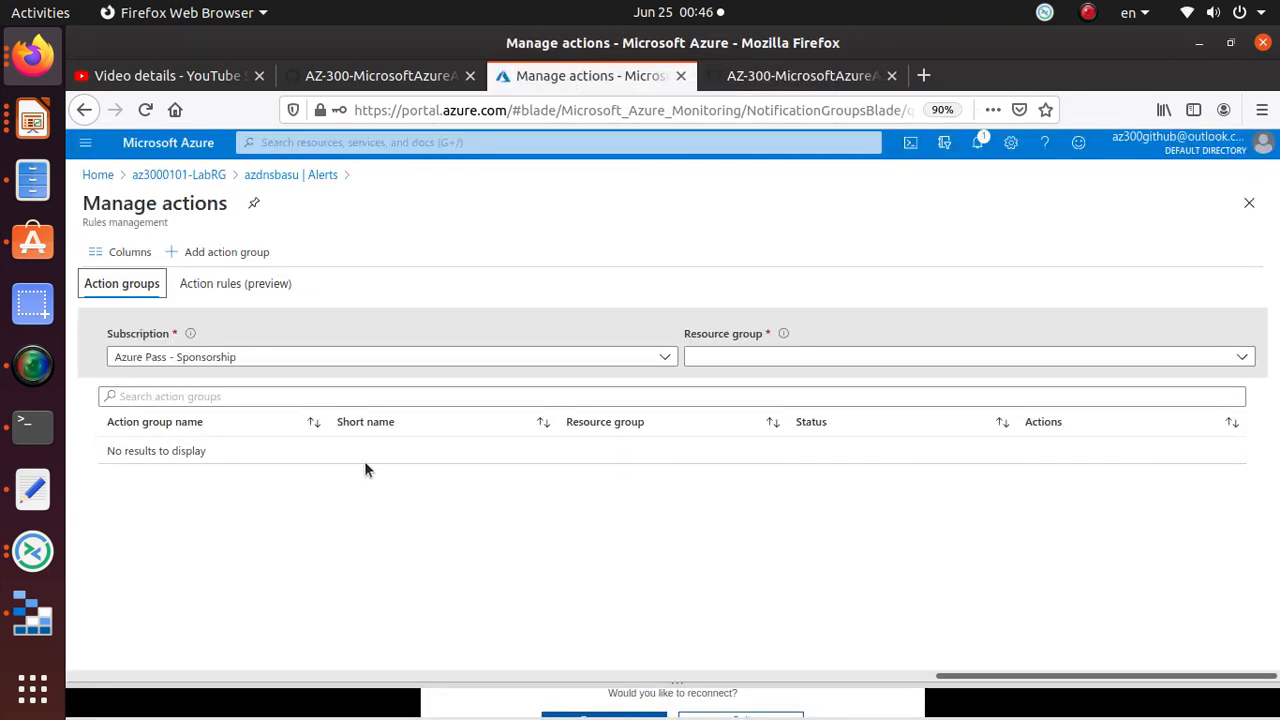
Step: Add an action group named 'az30001 action group' with short name 'az30001'
click(246, 252)
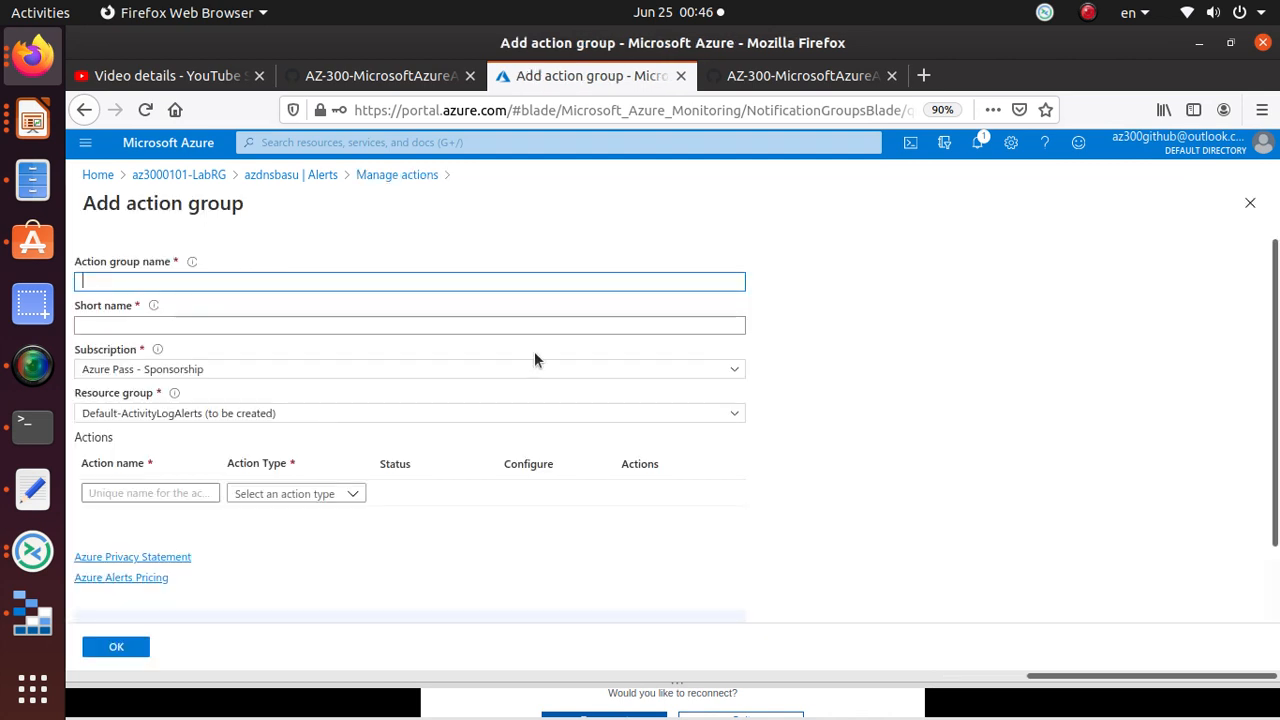
key(ctrl+v)
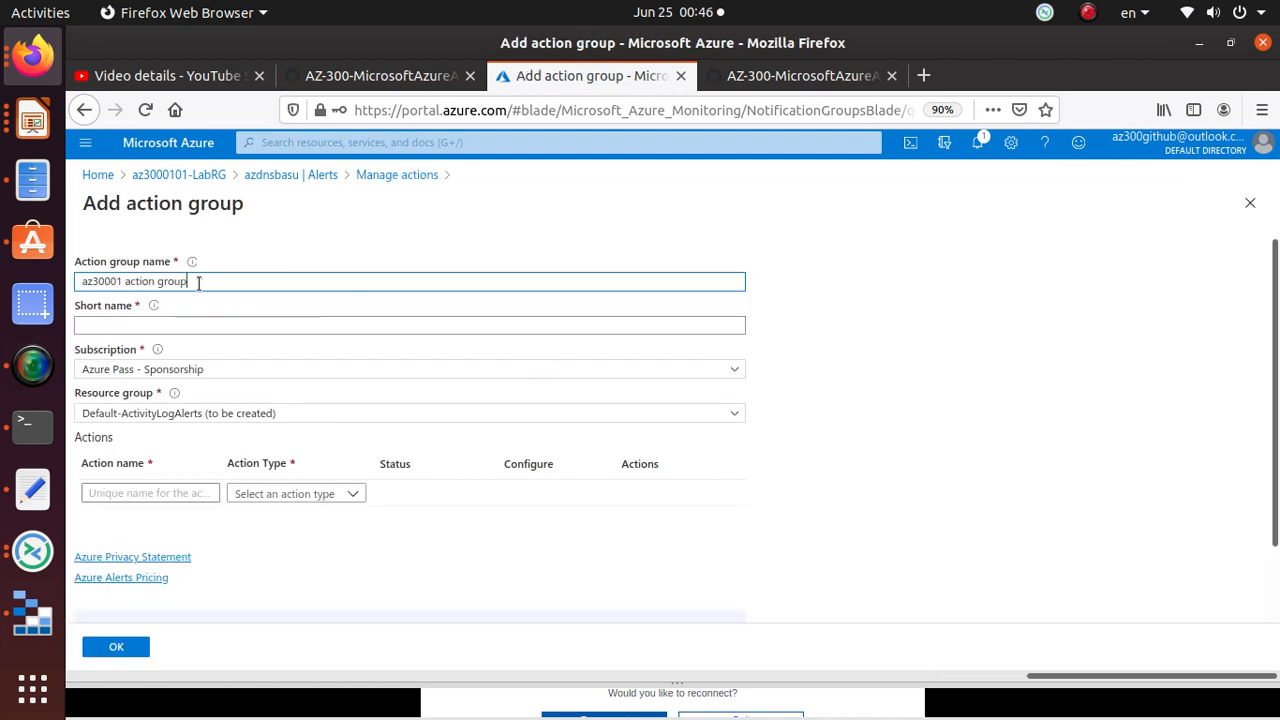
click(200, 324)
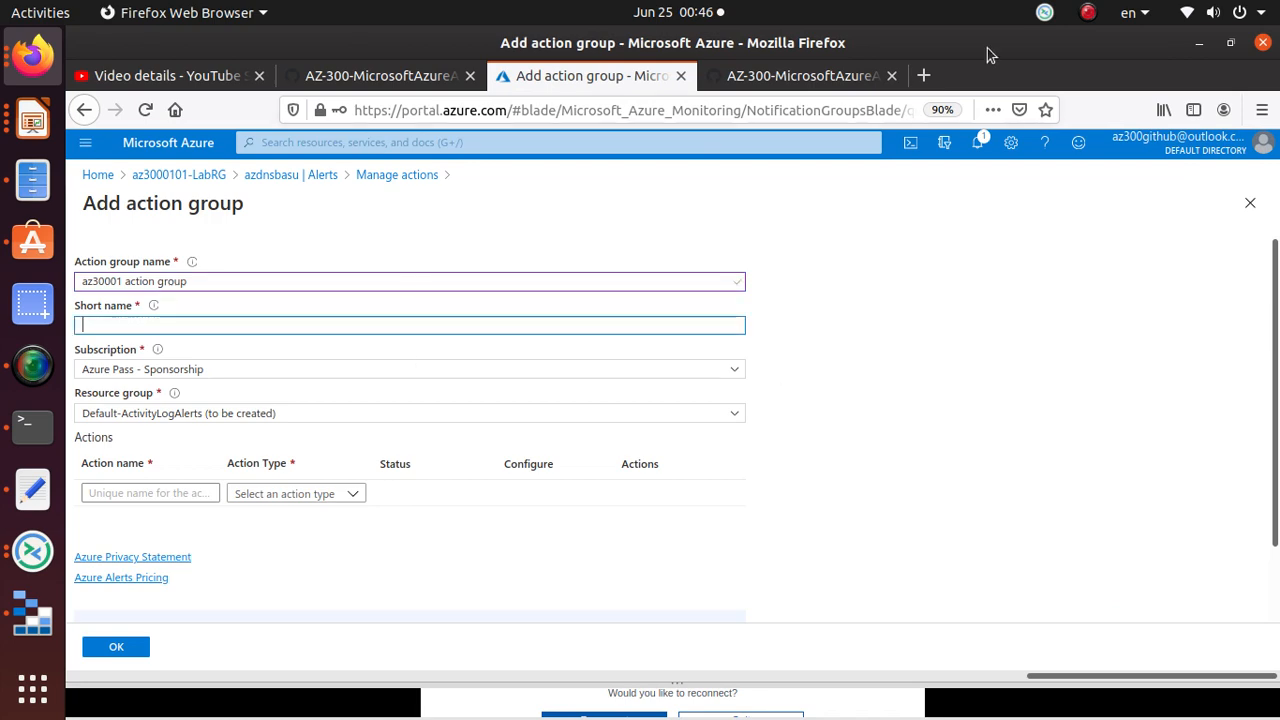
click(780, 75)
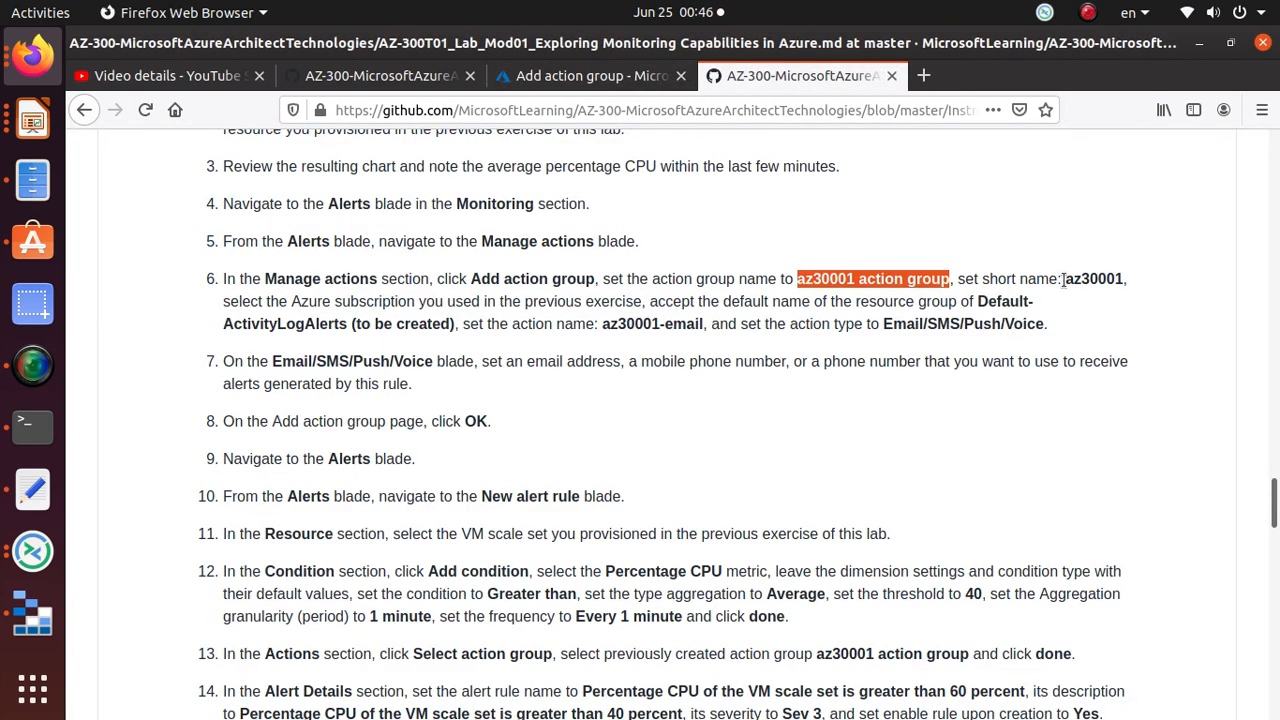
drag(1063, 279, 1126, 287)
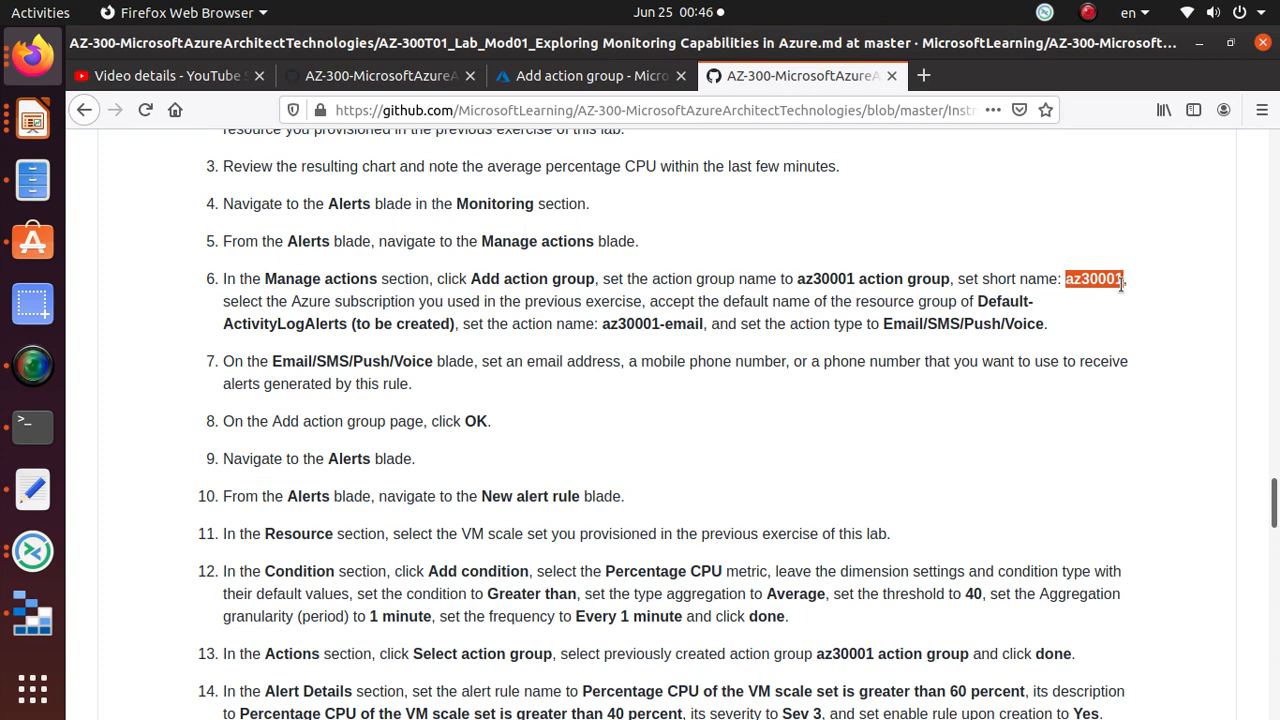
click(518, 76)
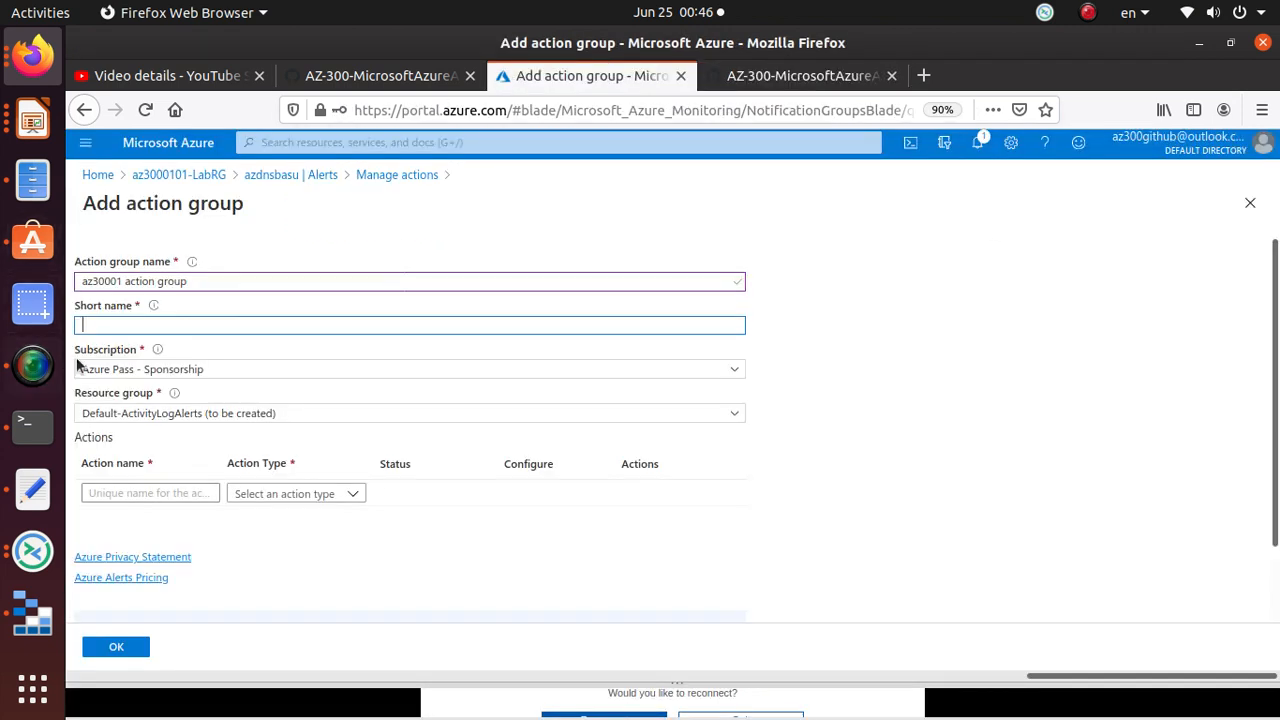
key(ctrl+v)
Step: Check the lab and copy the action name 'az30001-email'
click(815, 76)
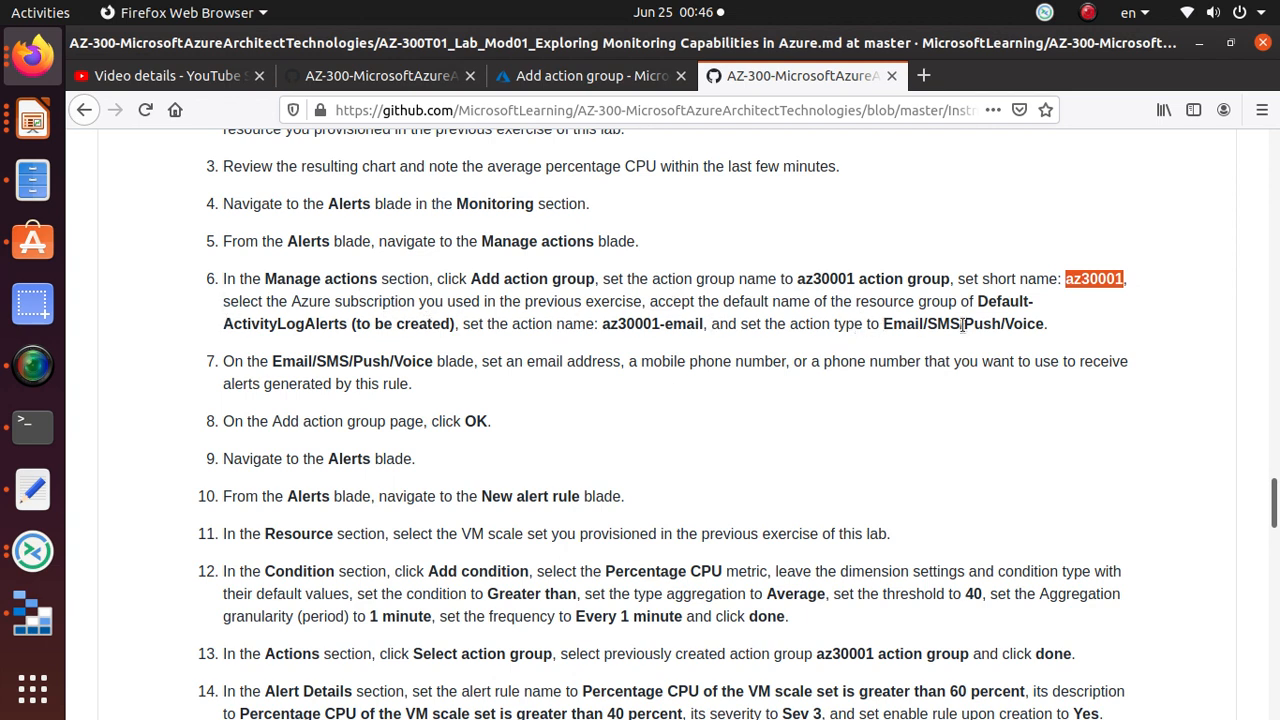
click(605, 76)
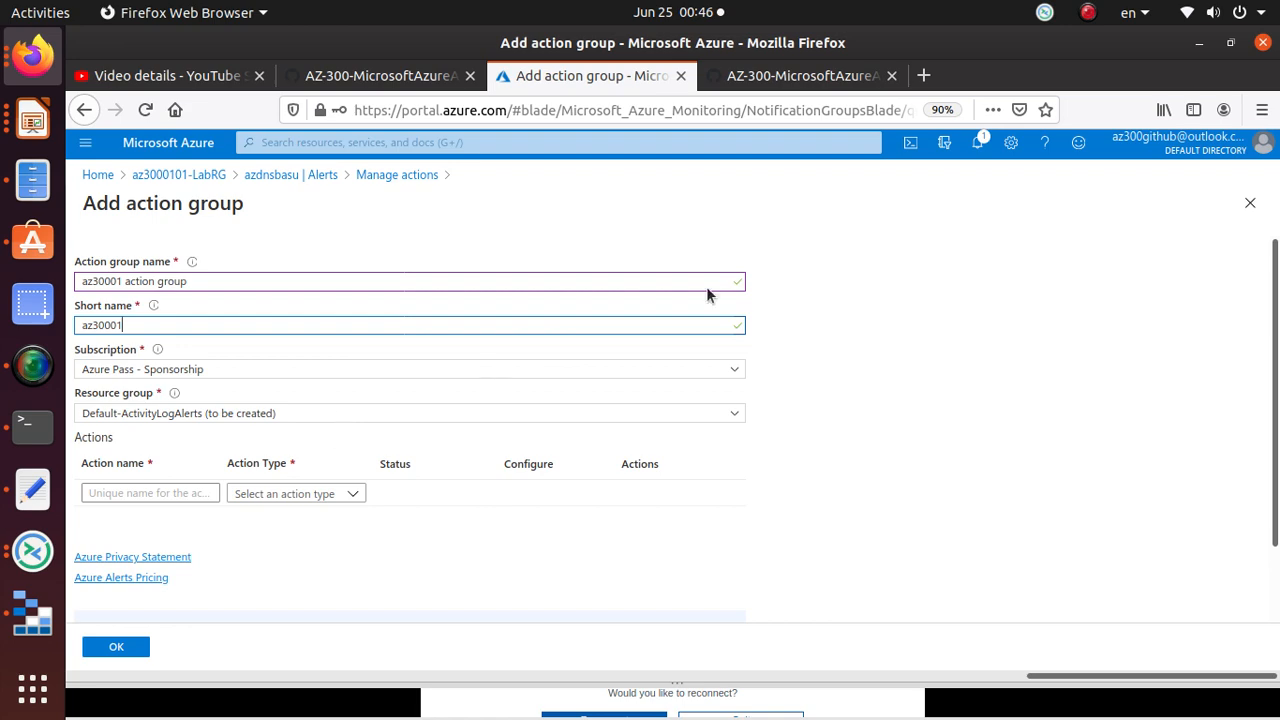
click(784, 83)
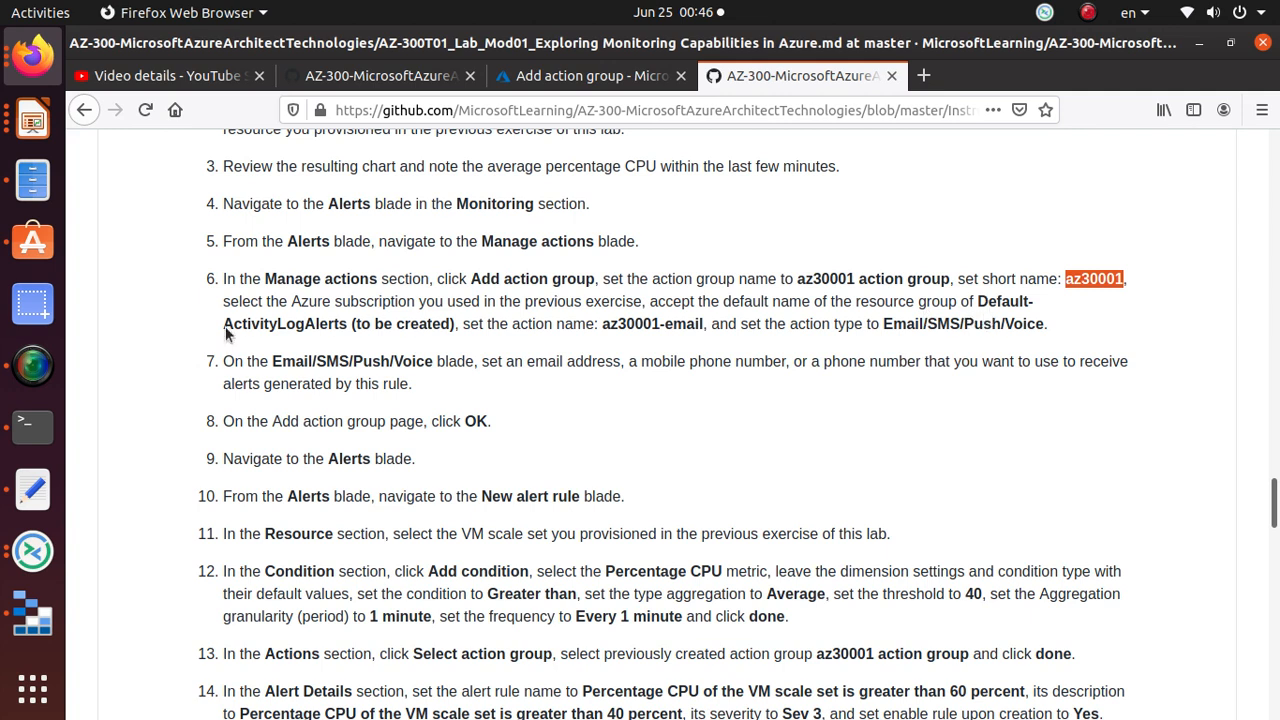
click(608, 72)
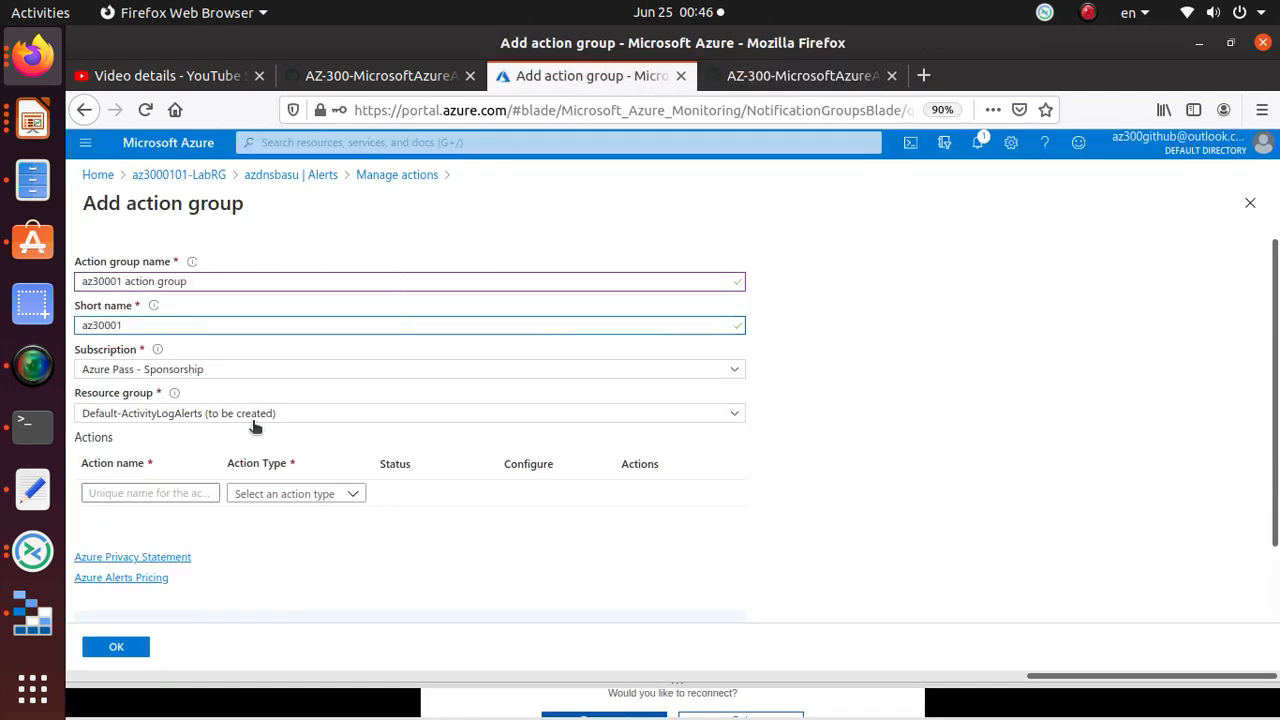
click(795, 77)
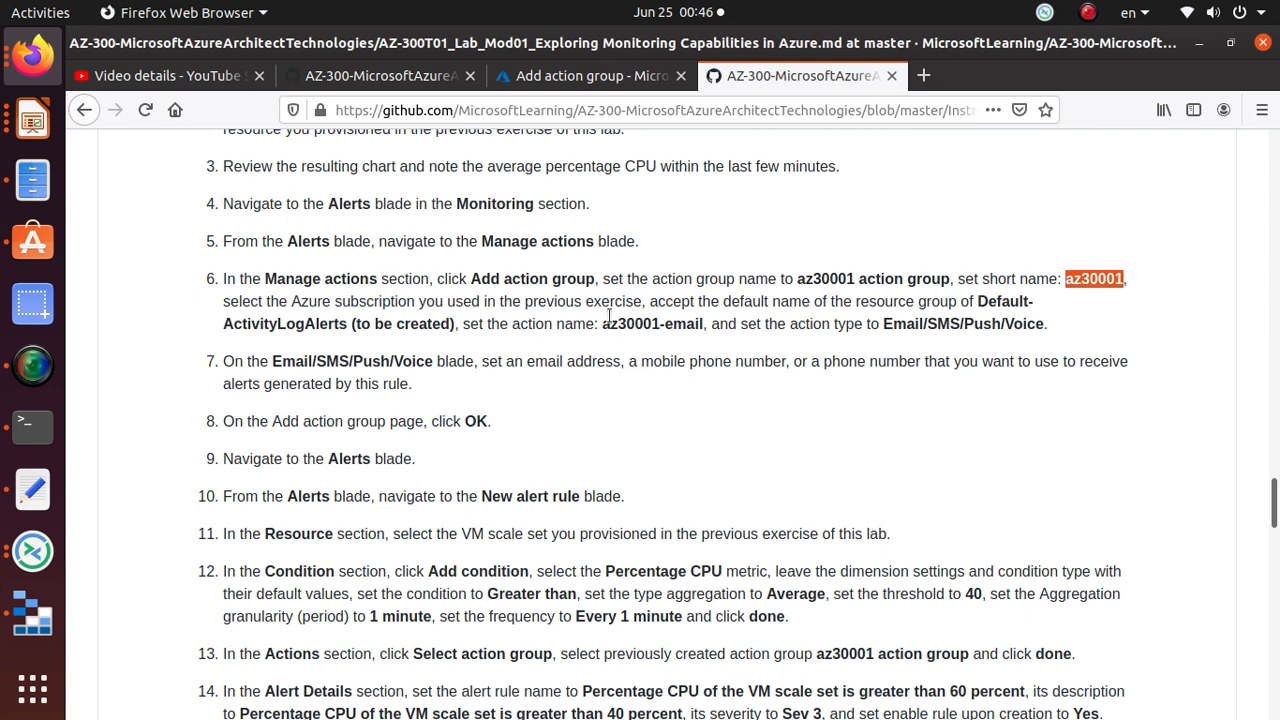
drag(601, 324, 708, 326)
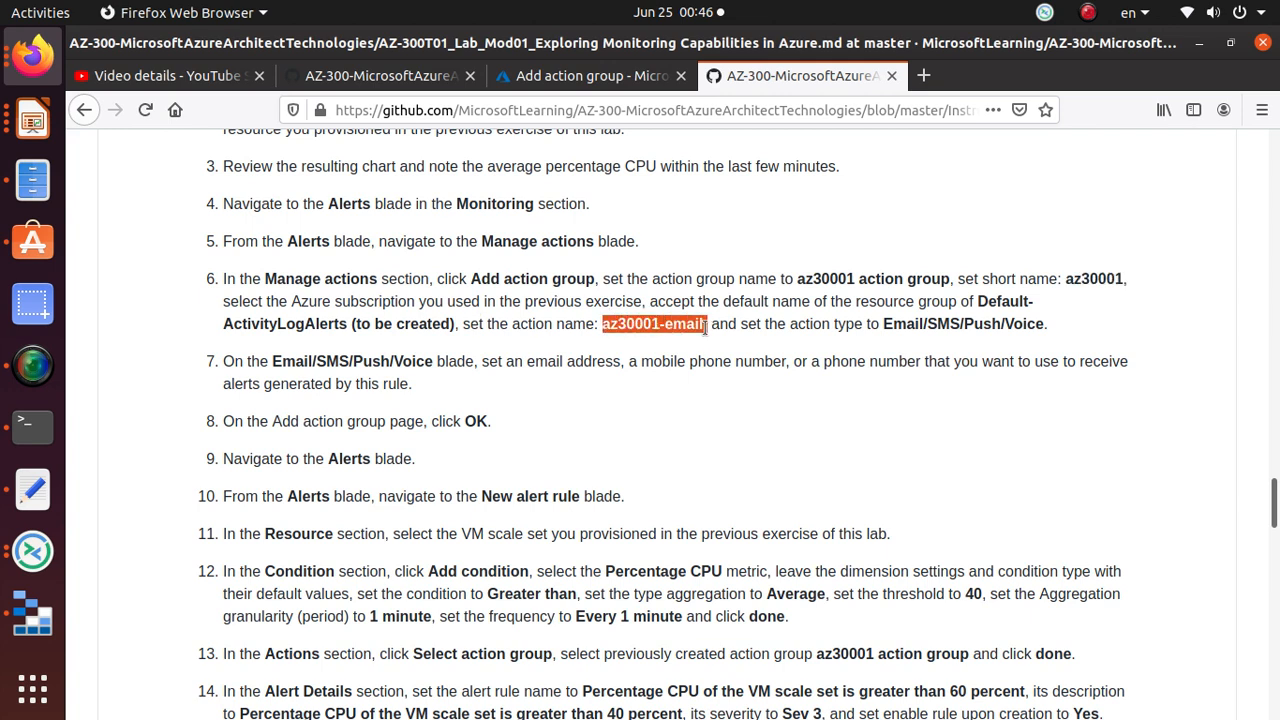
right_click(688, 324)
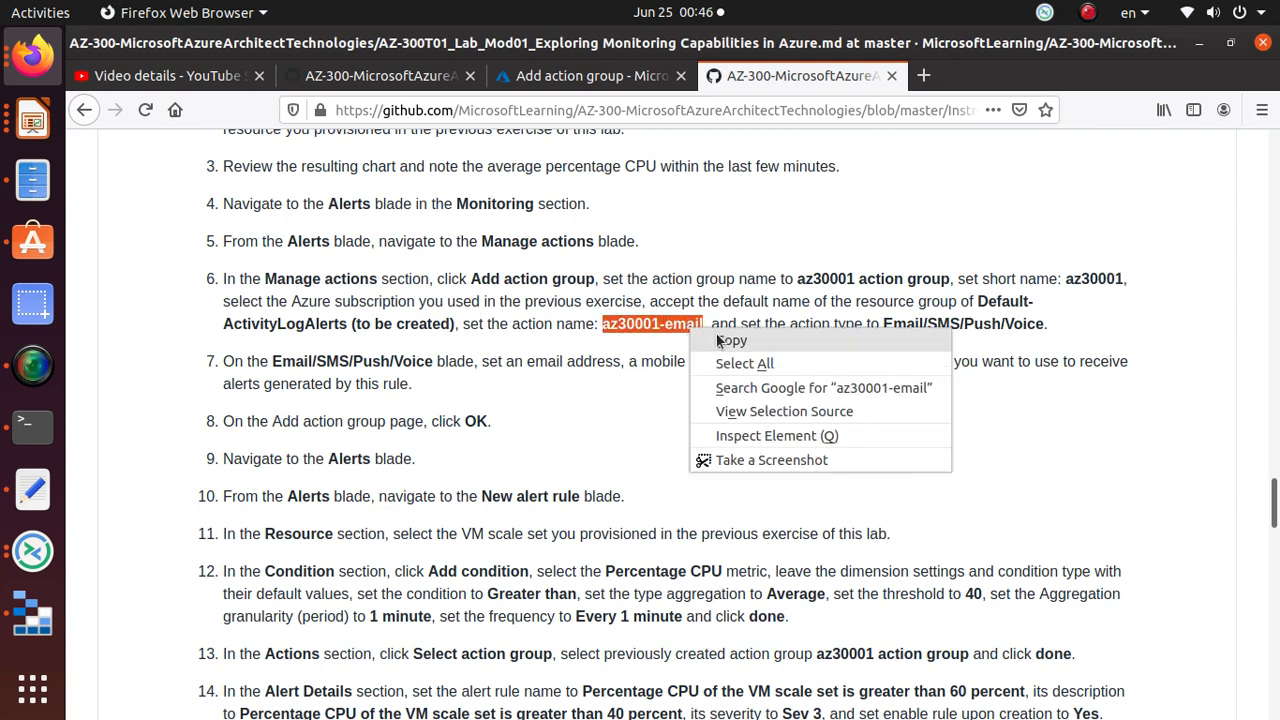
click(720, 336)
click(590, 75)
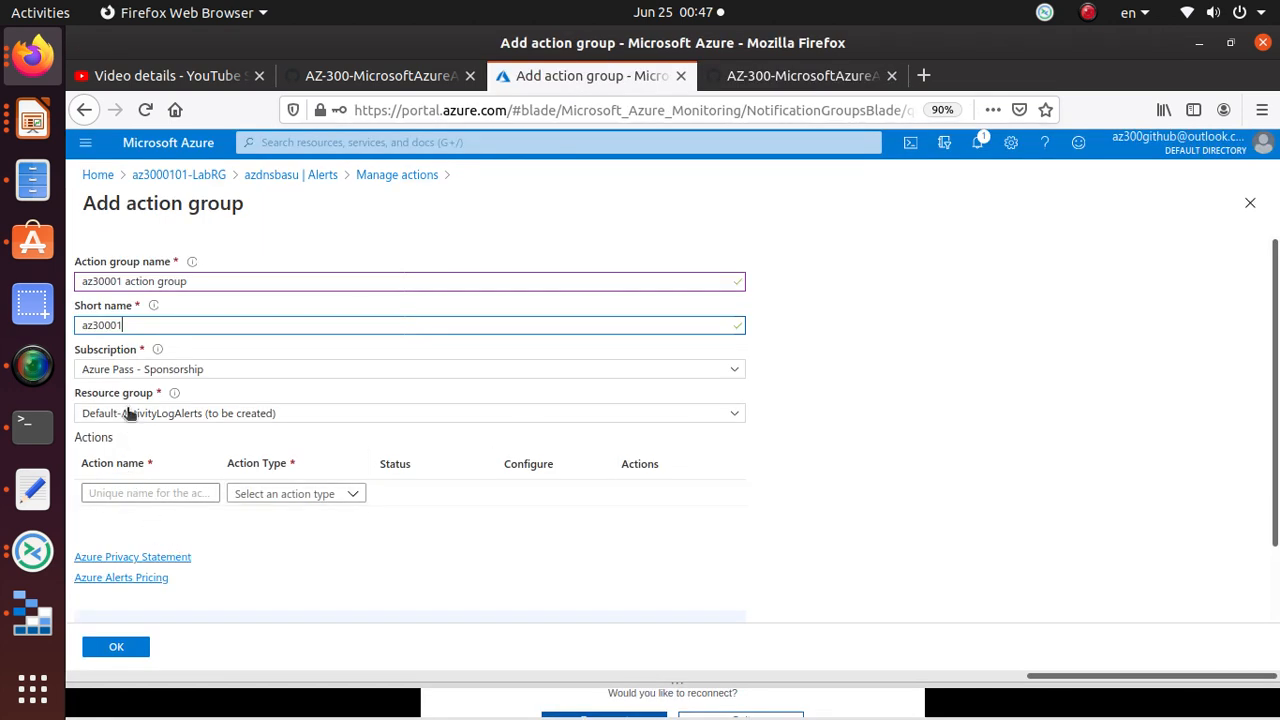
Step: Name the first action 'az30001-email' and set its type to Email/SMS message/Push/Voice
click(120, 494)
key(ctrl+v)
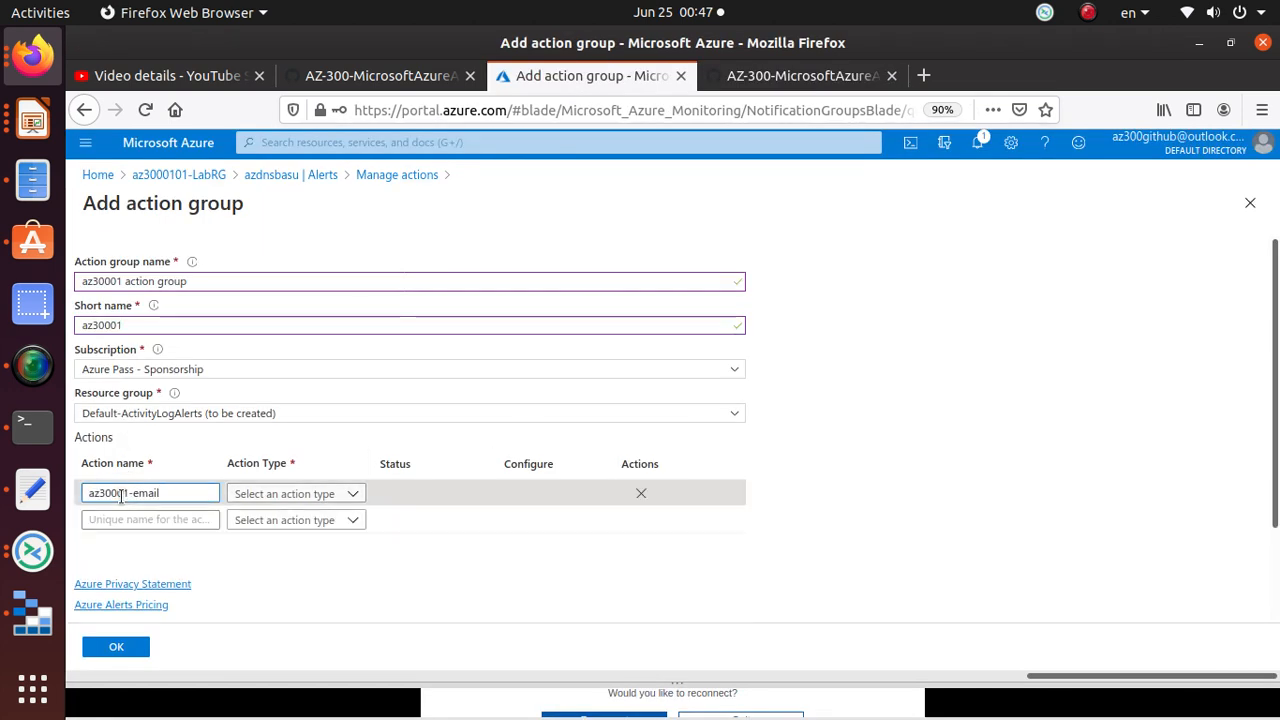
click(820, 76)
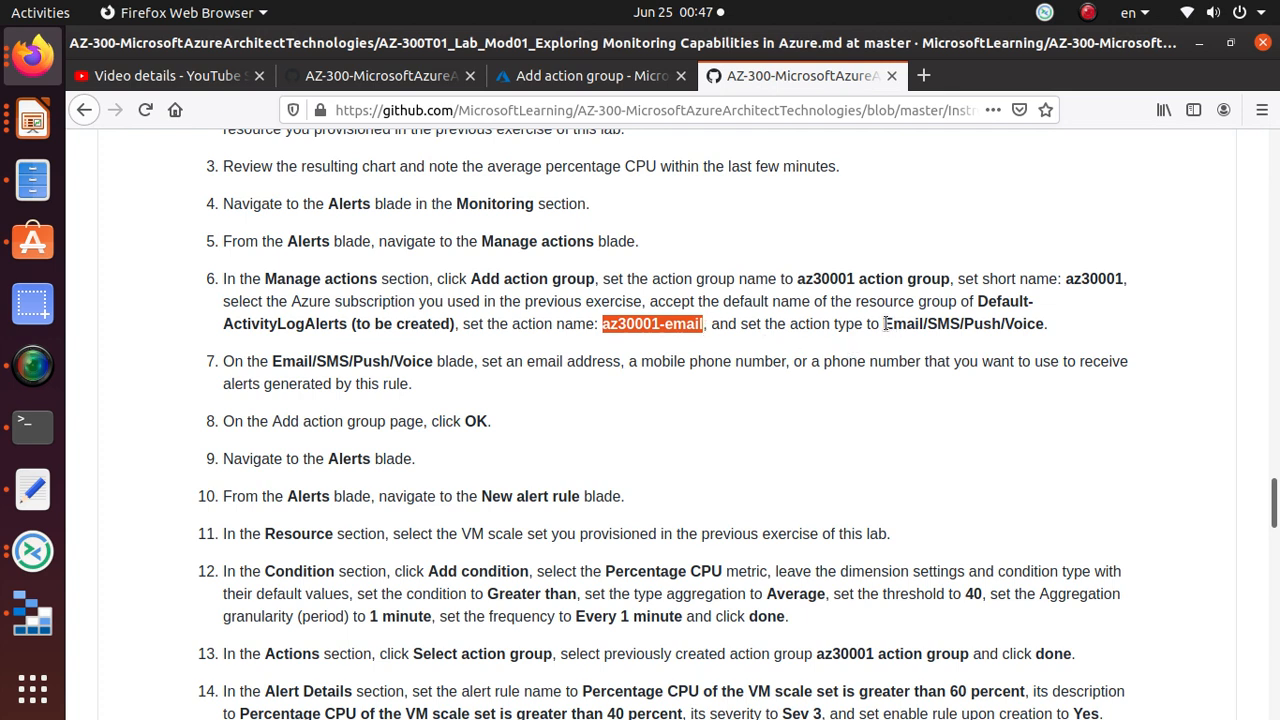
drag(883, 324, 1044, 324)
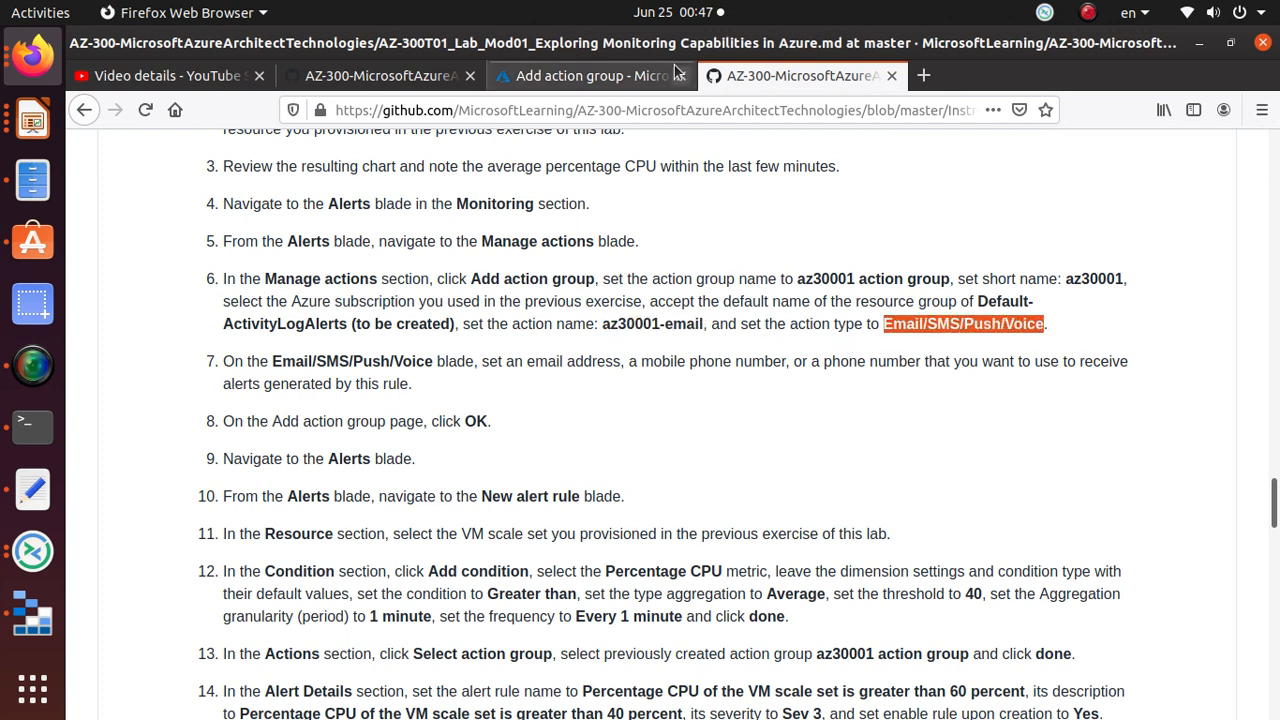
click(615, 72)
click(337, 494)
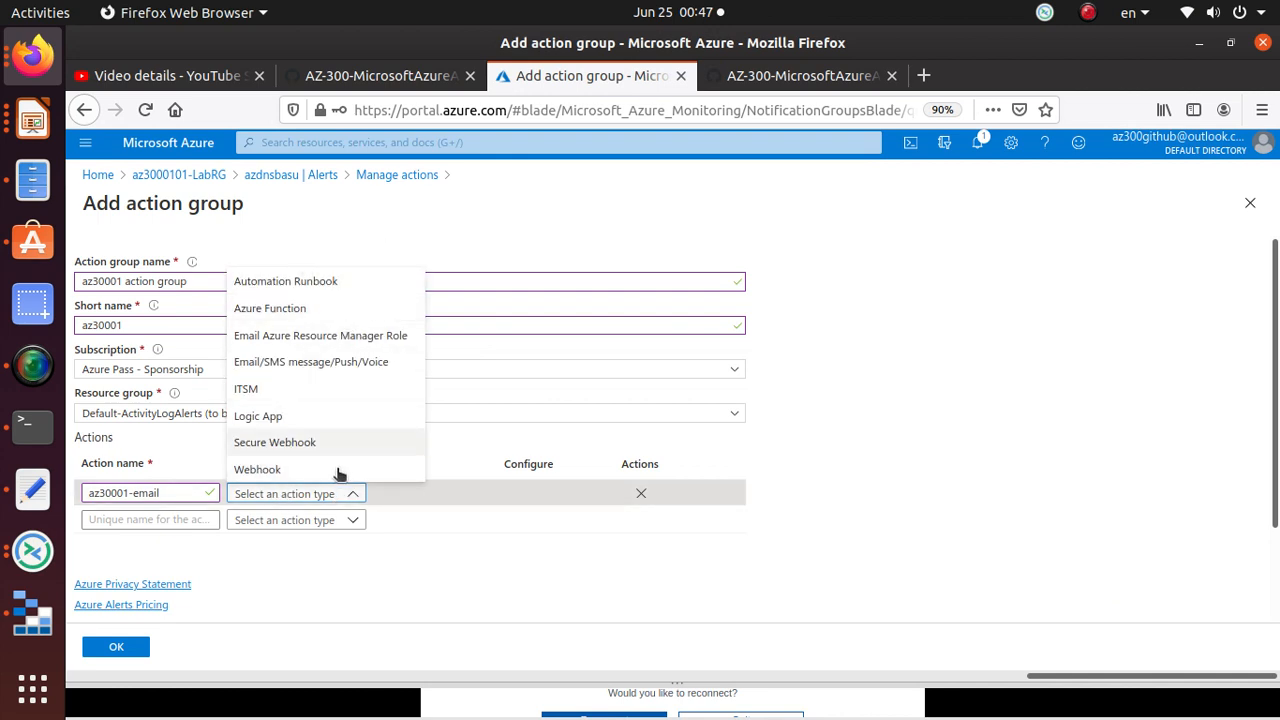
click(372, 362)
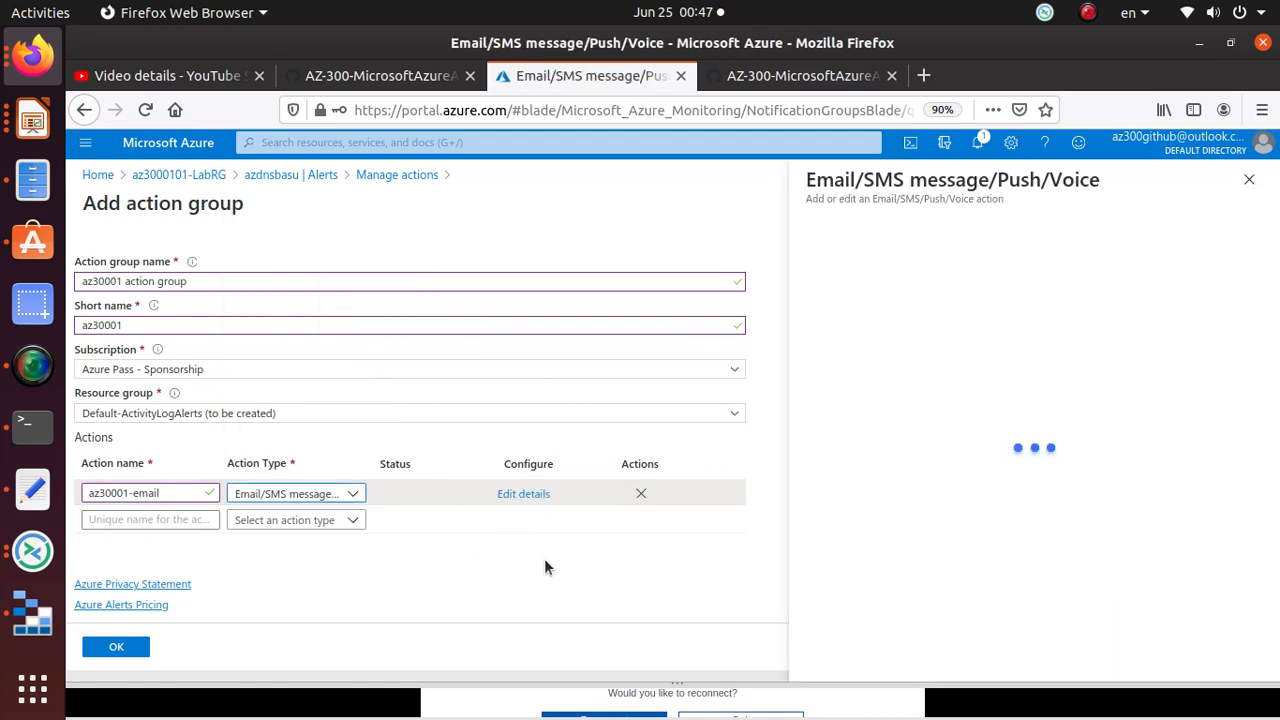
Step: Turn on email notifications for az30001-email and enter the notification email address
click(808, 75)
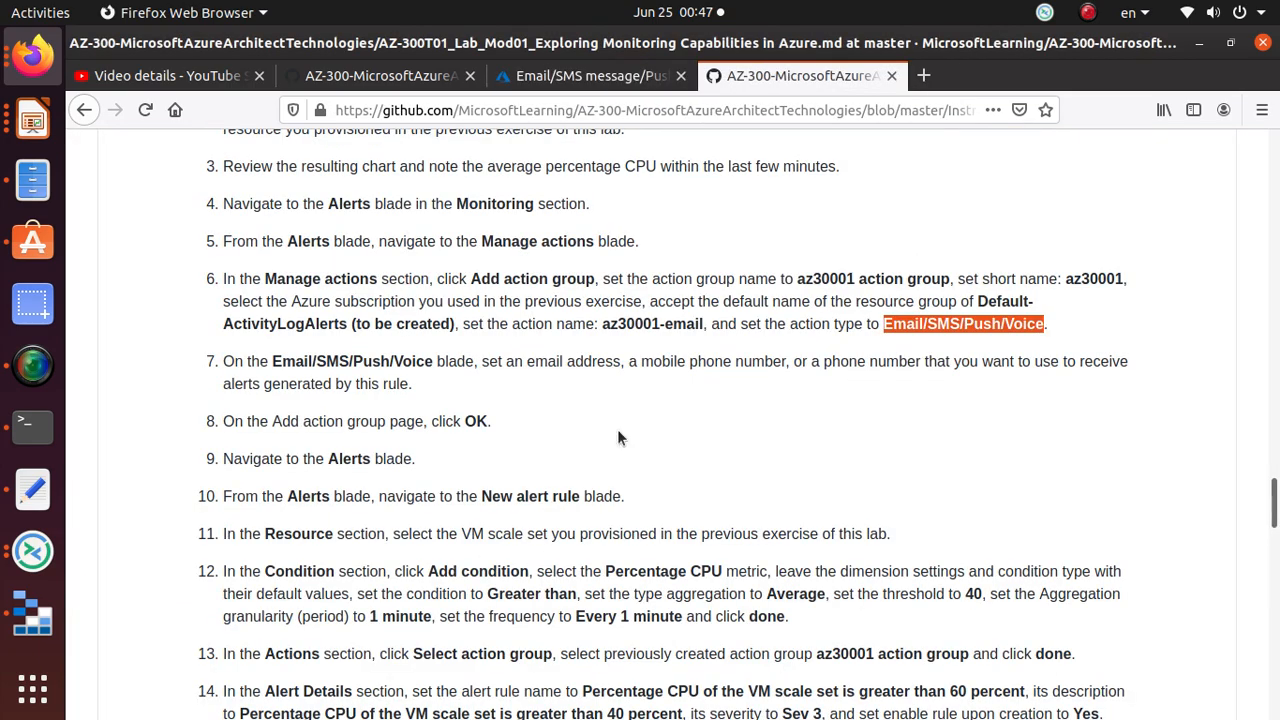
scroll(320, 414, down, 3)
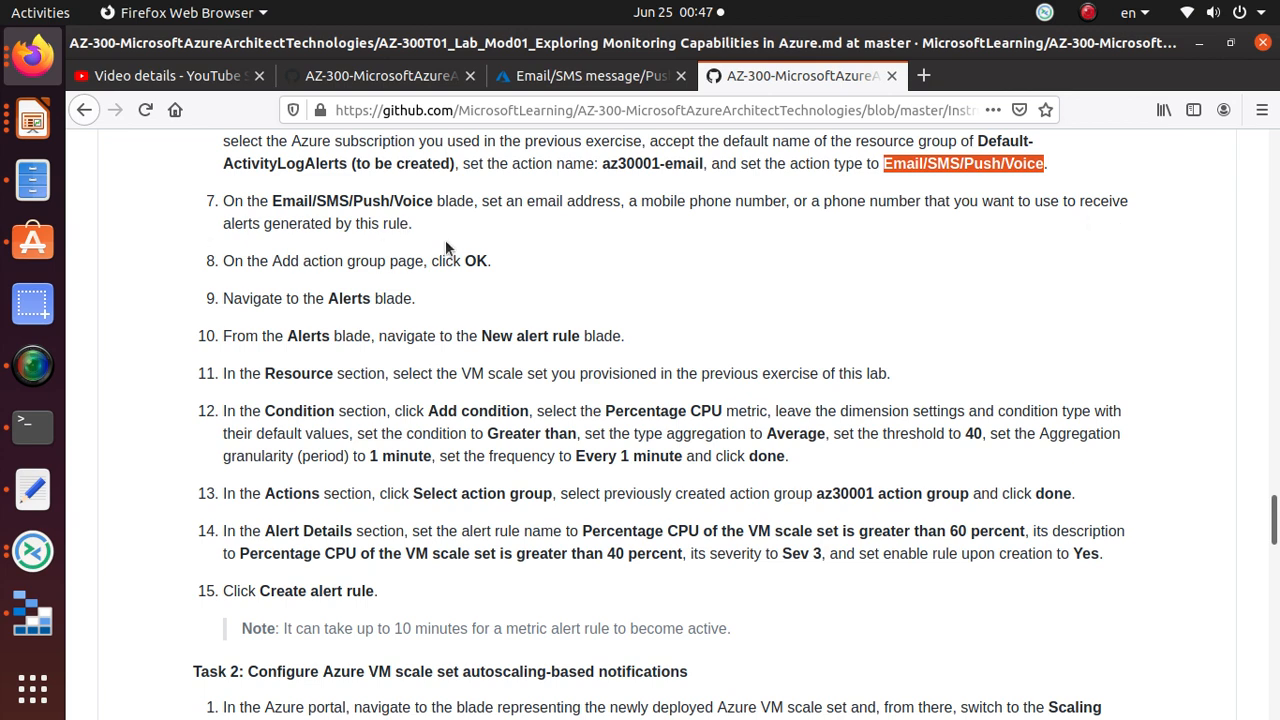
click(615, 77)
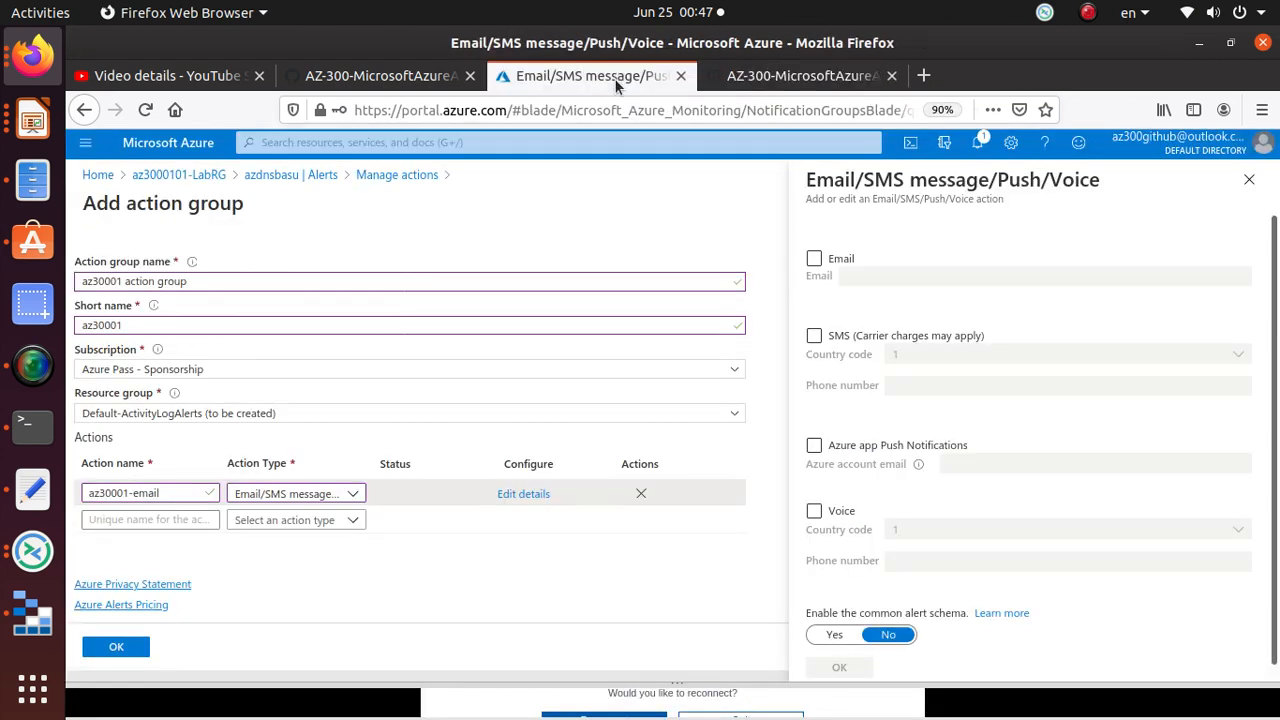
click(523, 494)
click(814, 259)
click(895, 274)
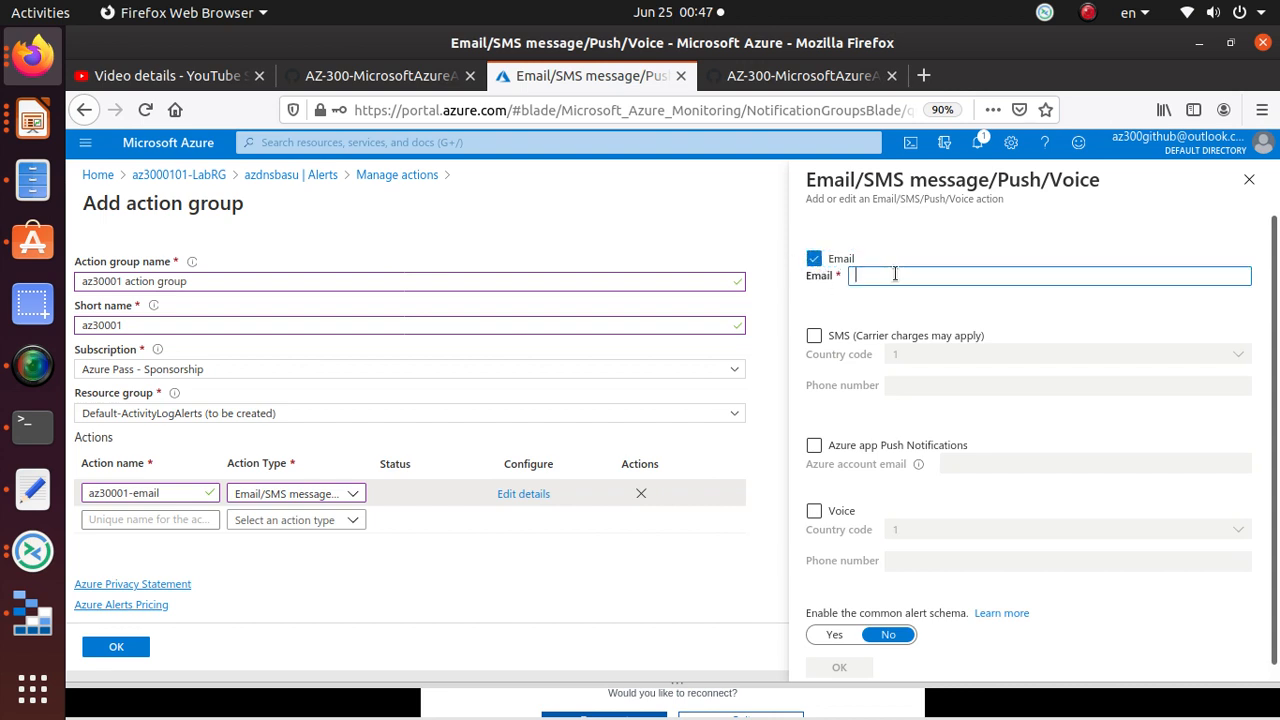
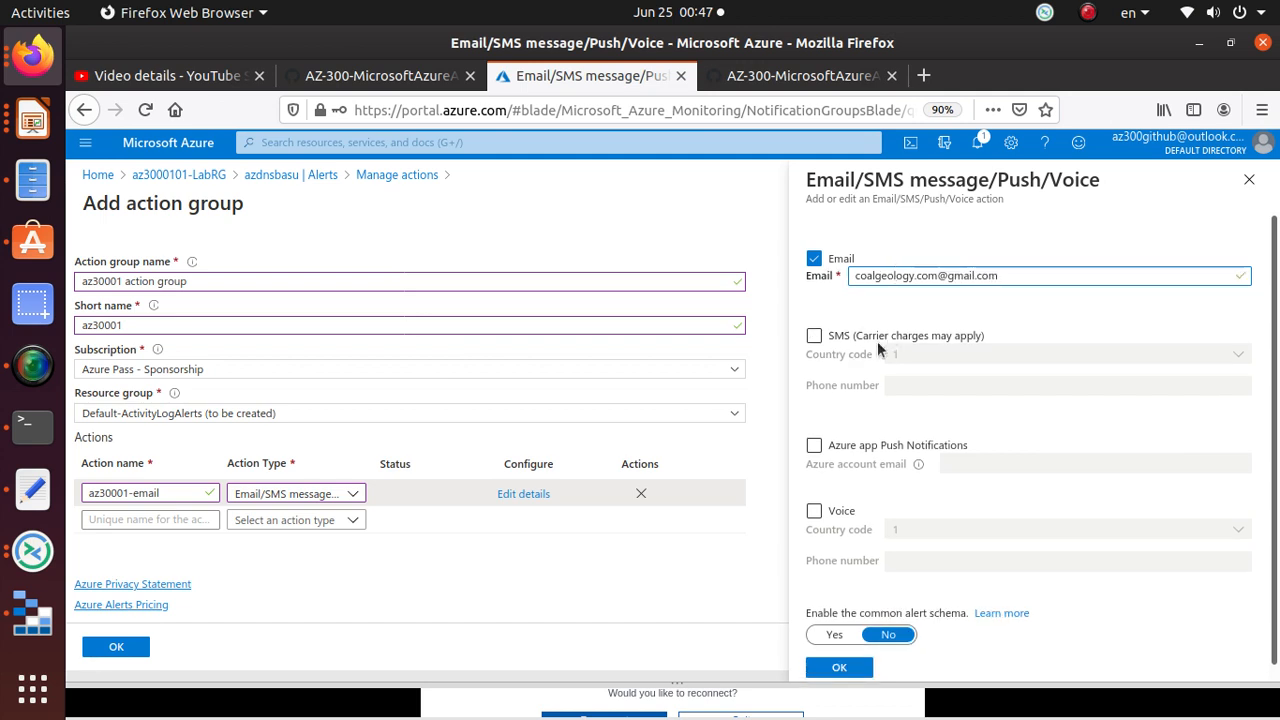
Step: Enable SMS with country code 1, enter the mobile phone number, and confirm the email/SMS settings
click(814, 335)
click(942, 381)
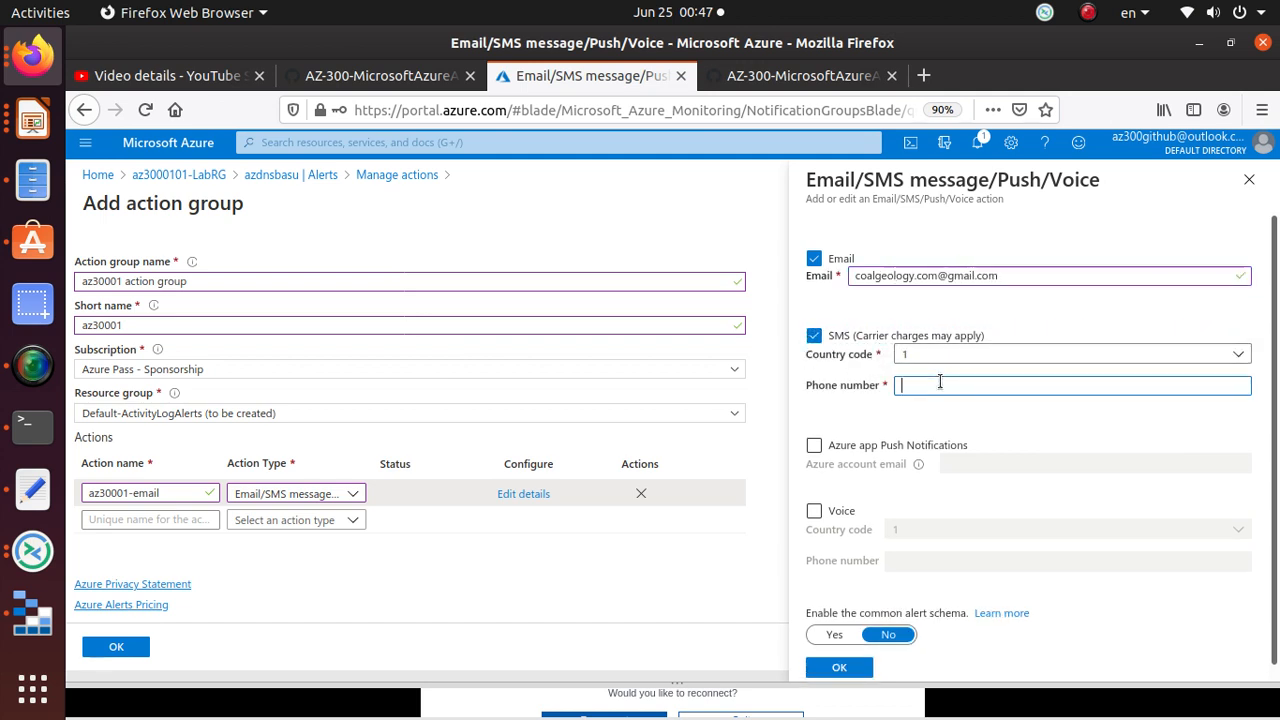
text(5555555555)
key(Tab)
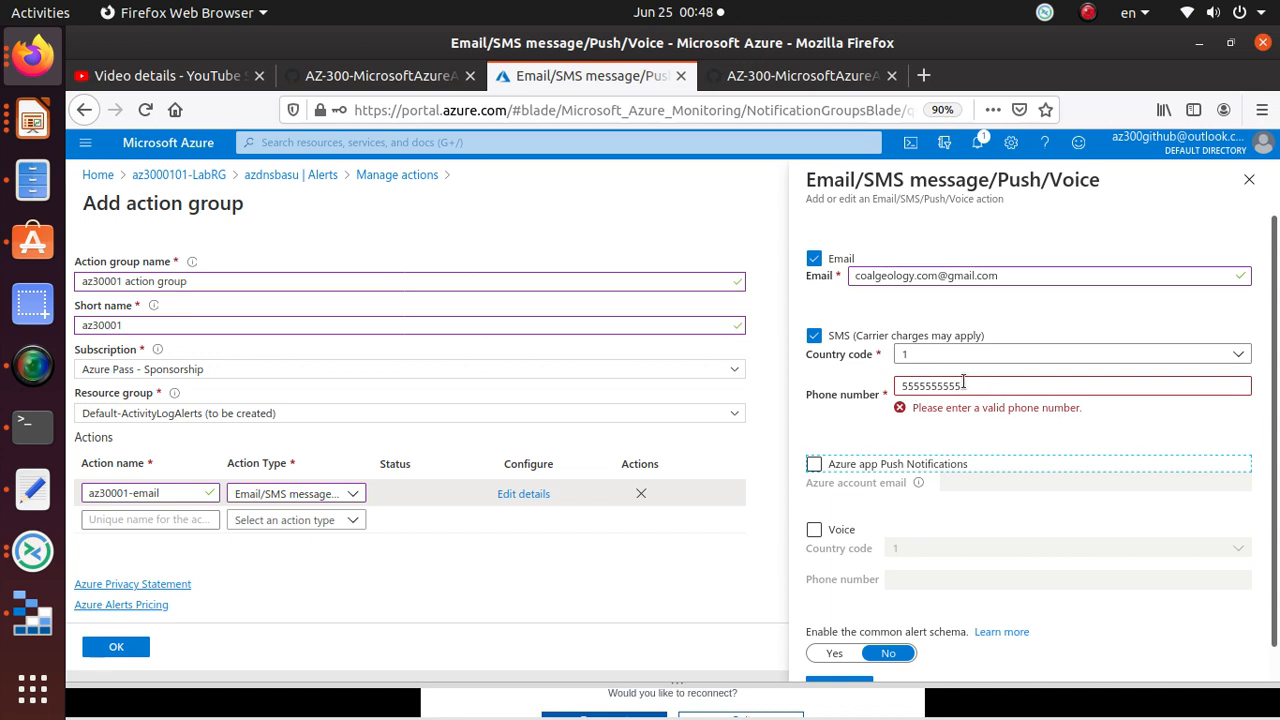
drag(963, 383, 884, 384)
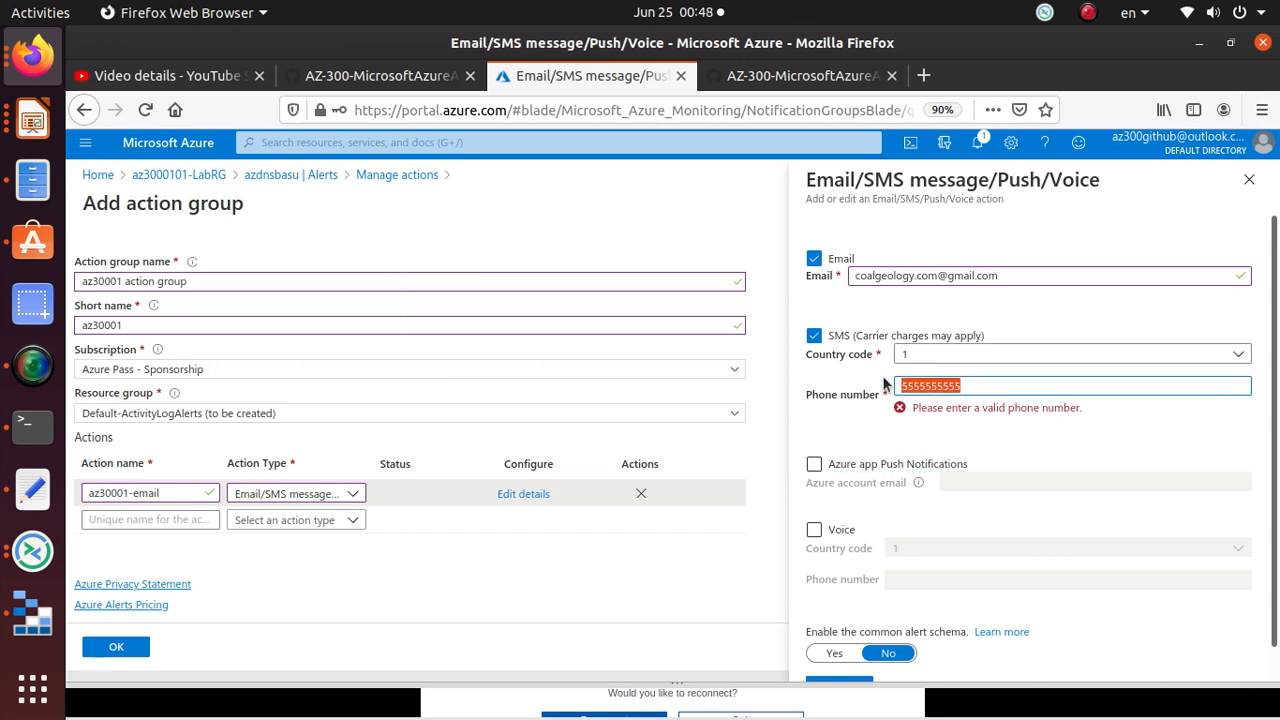
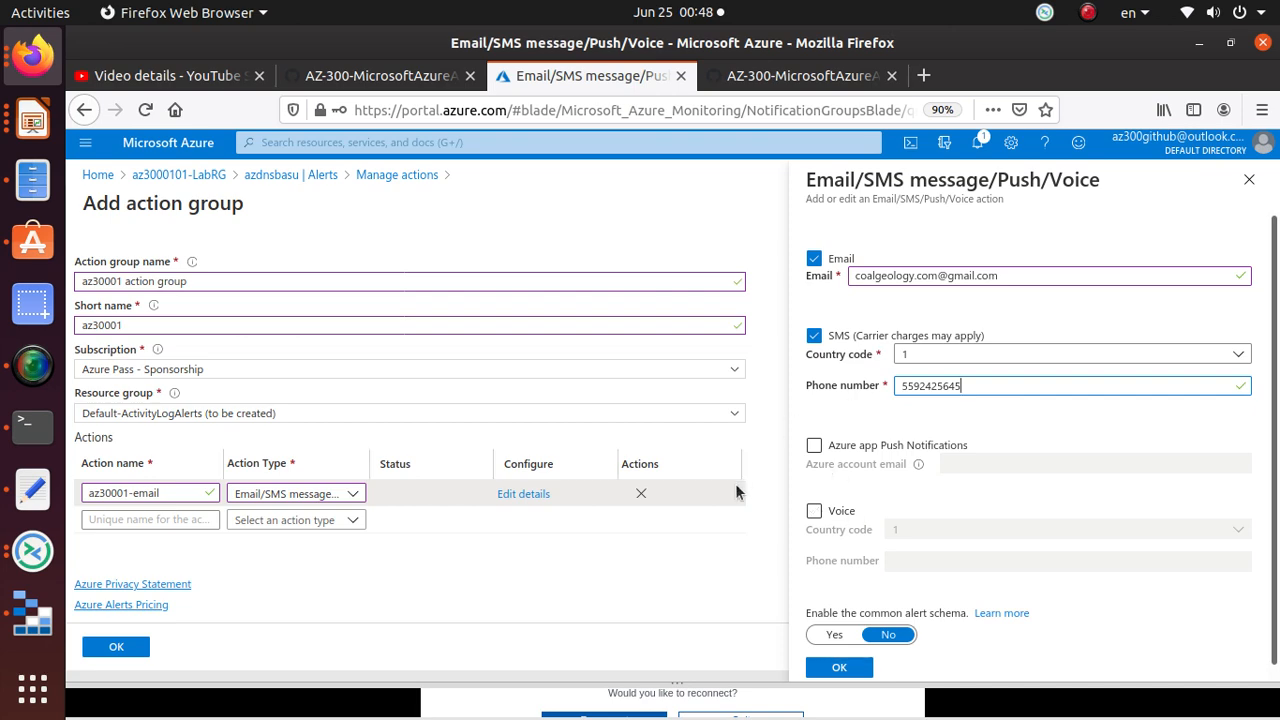
click(820, 77)
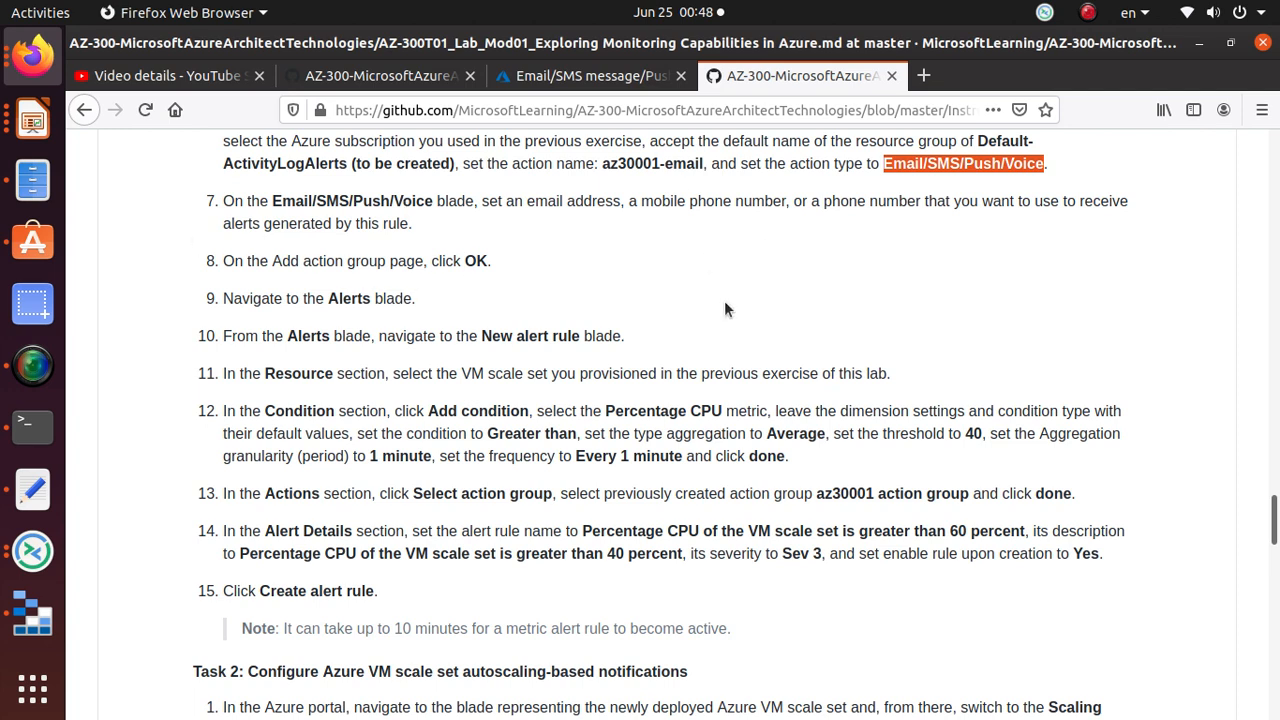
click(604, 81)
drag(962, 386, 882, 384)
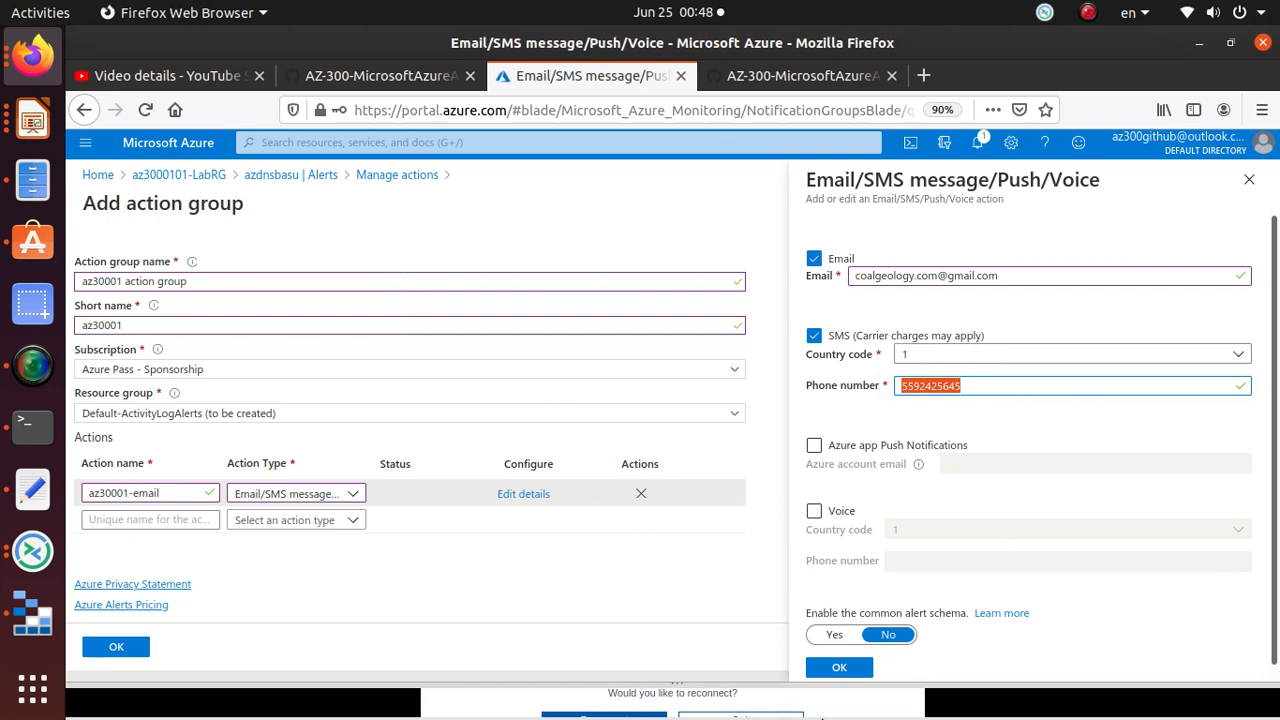
triple_click(950, 275)
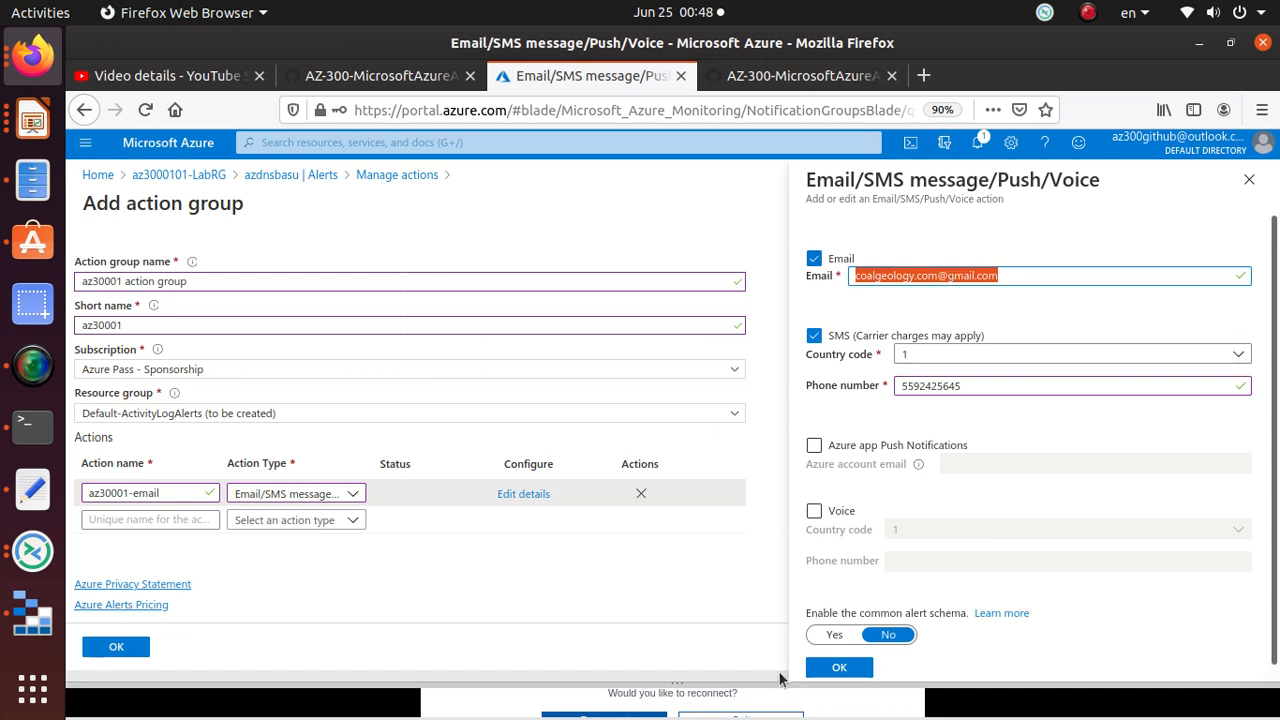
click(840, 667)
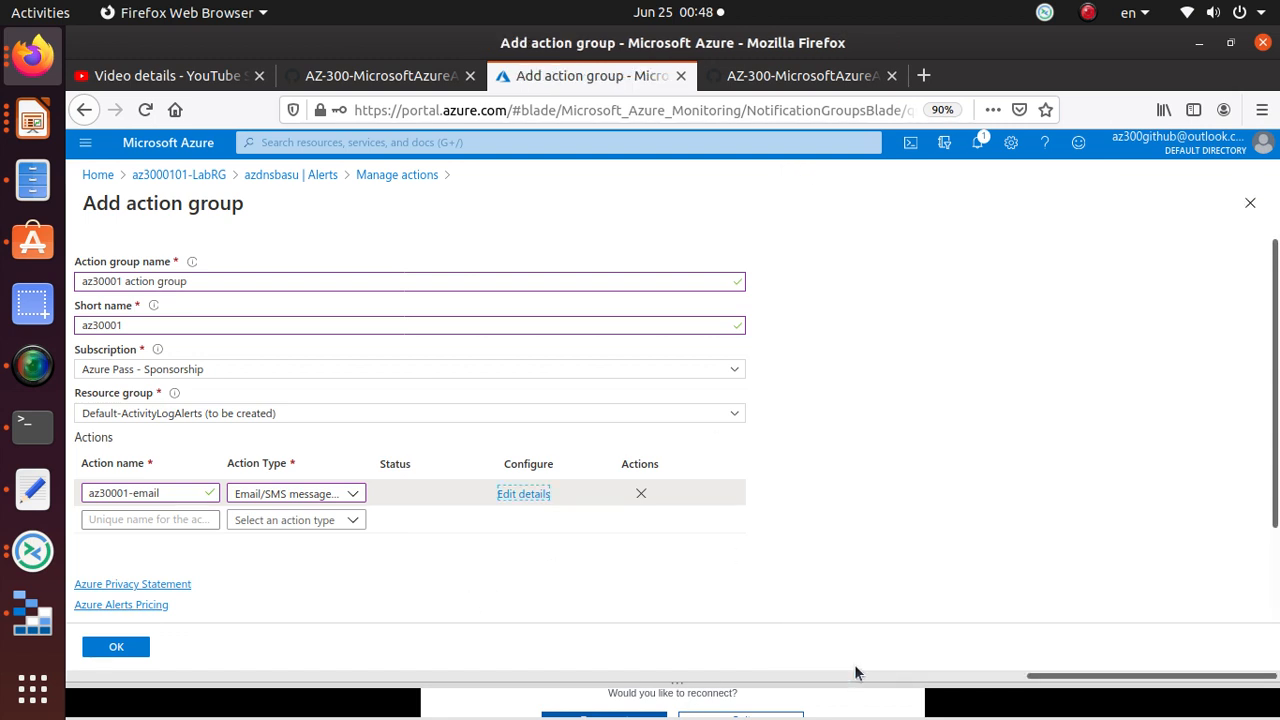
Step: Create the 'az30001 action group' with its 1 Email and 1 SMS action
click(771, 83)
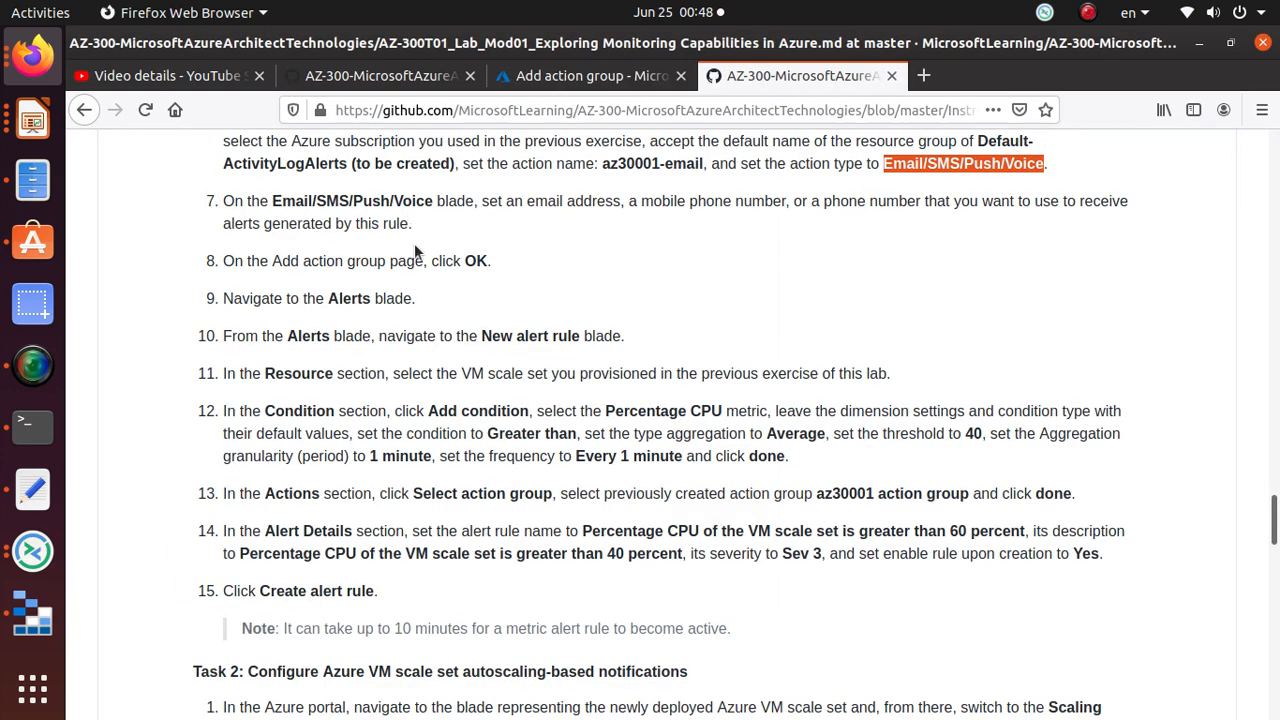
triple_click(501, 207)
triple_click(476, 261)
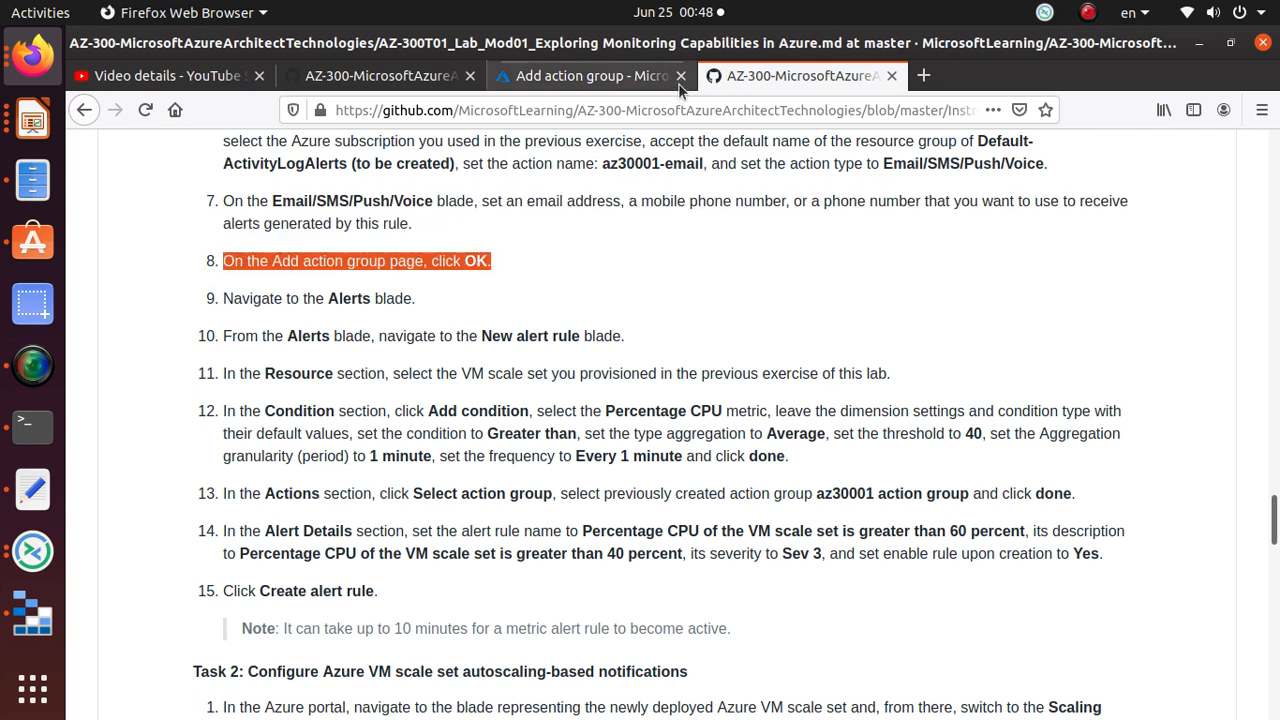
click(628, 80)
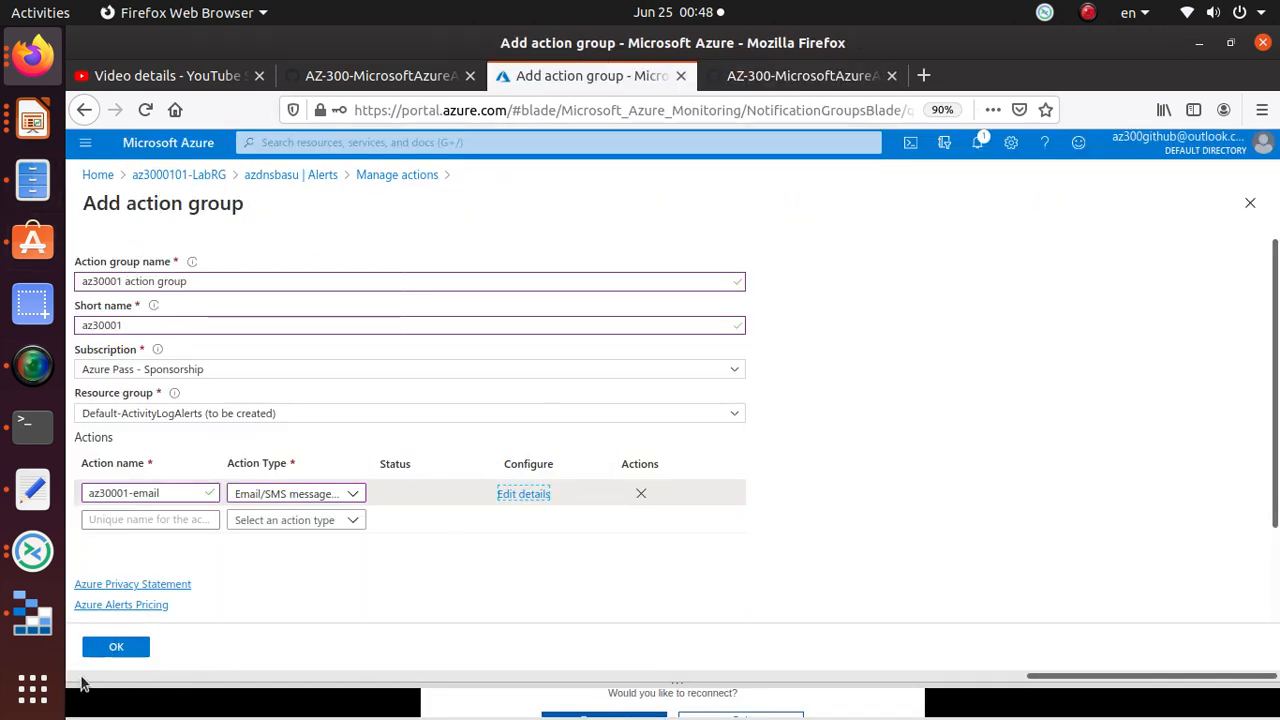
click(130, 648)
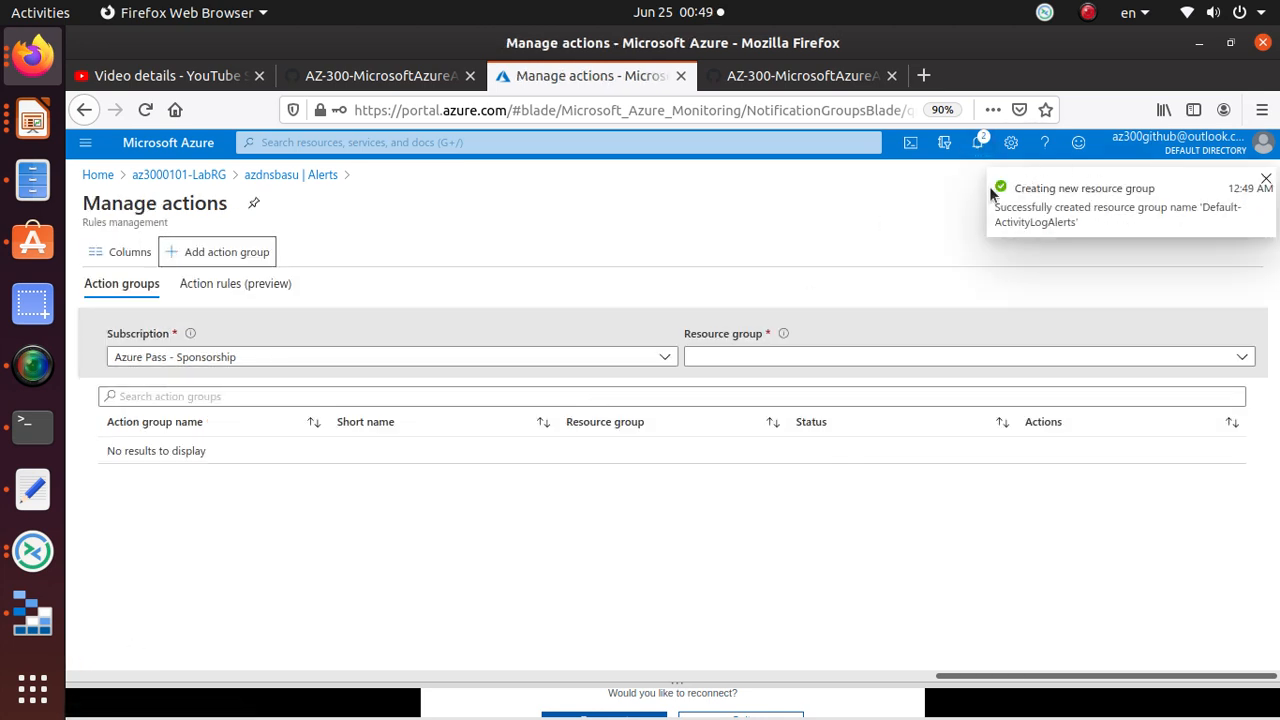
click(800, 80)
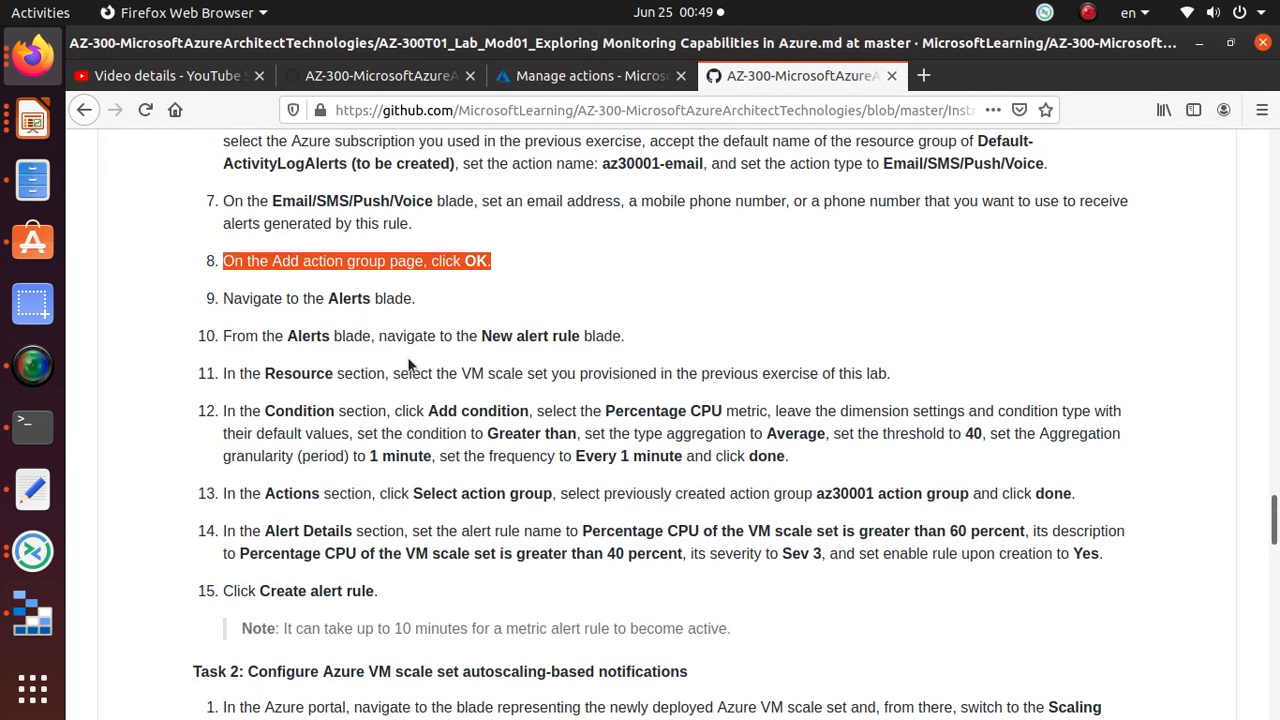
double_click(402, 298)
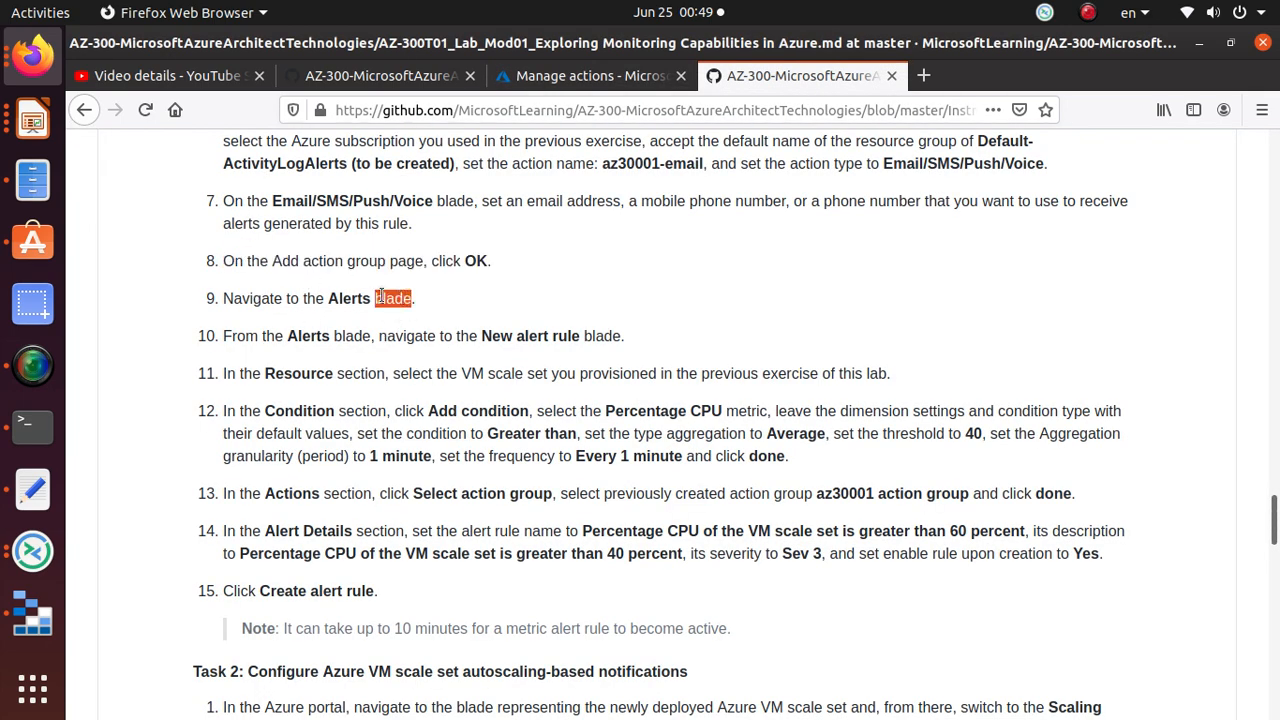
triple_click(384, 298)
click(577, 78)
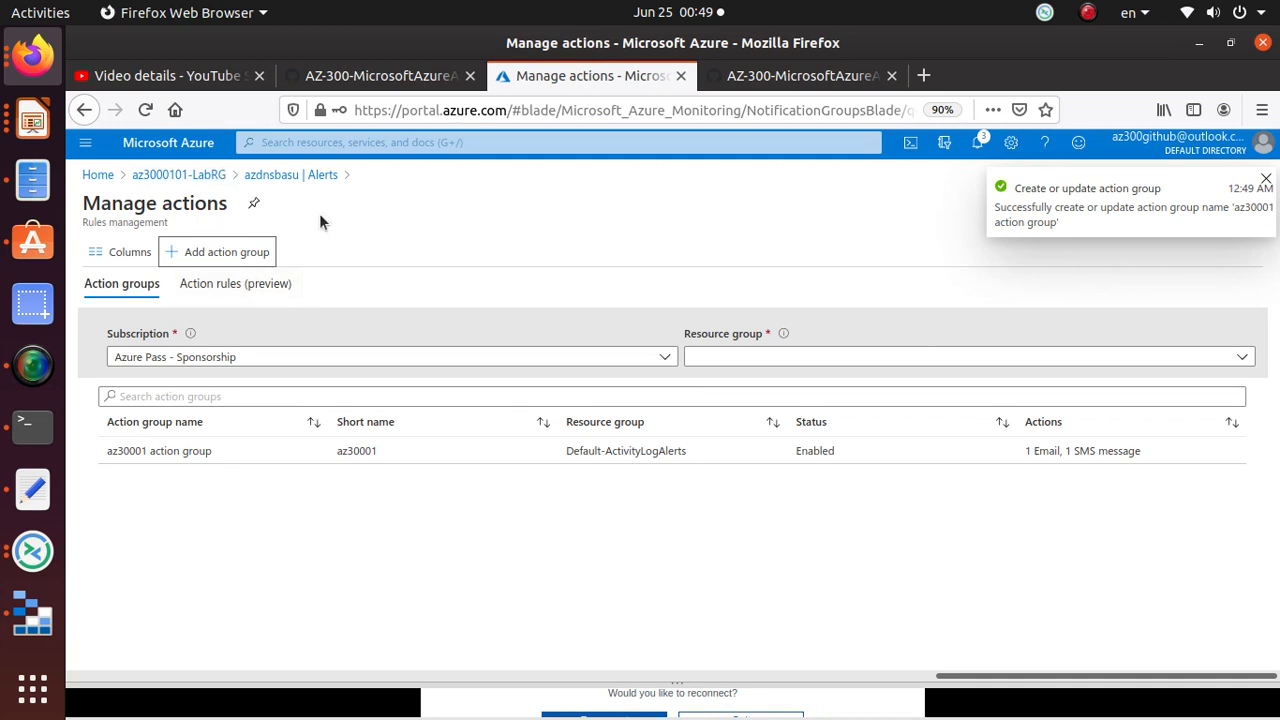
Step: Start a new alert rule from the azdnsbasu scale set's Alerts page
click(322, 177)
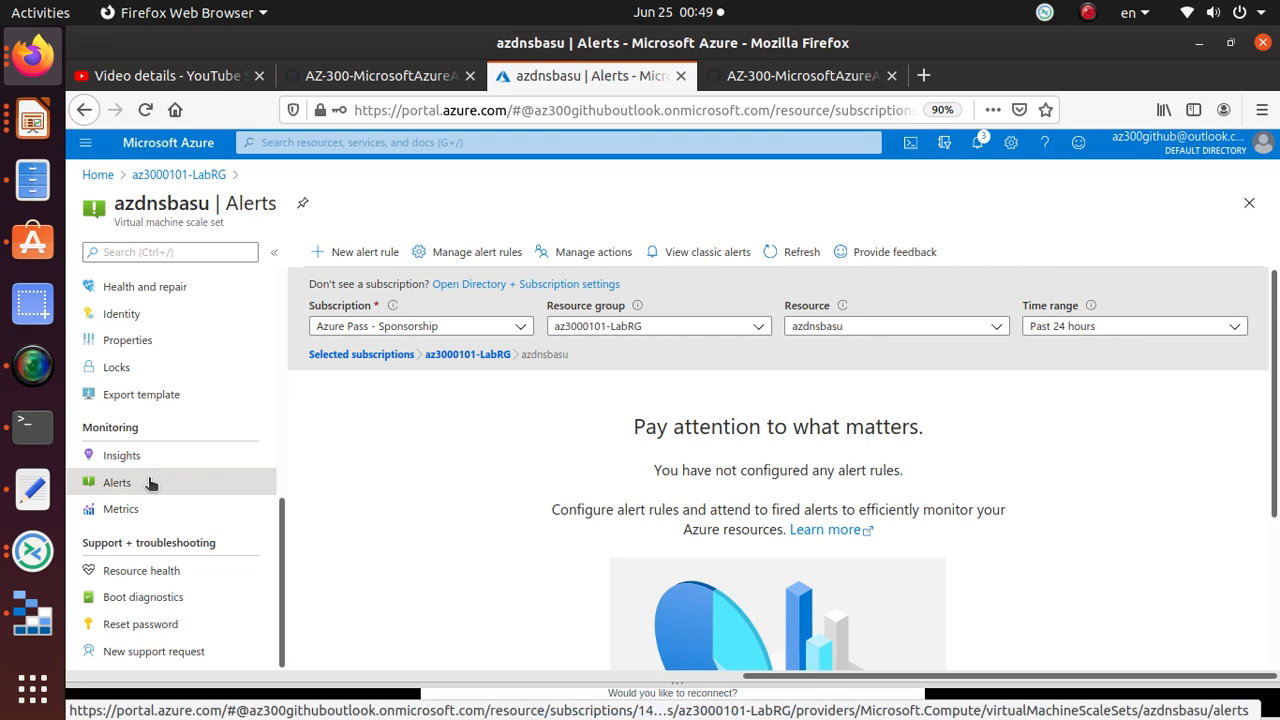
click(800, 76)
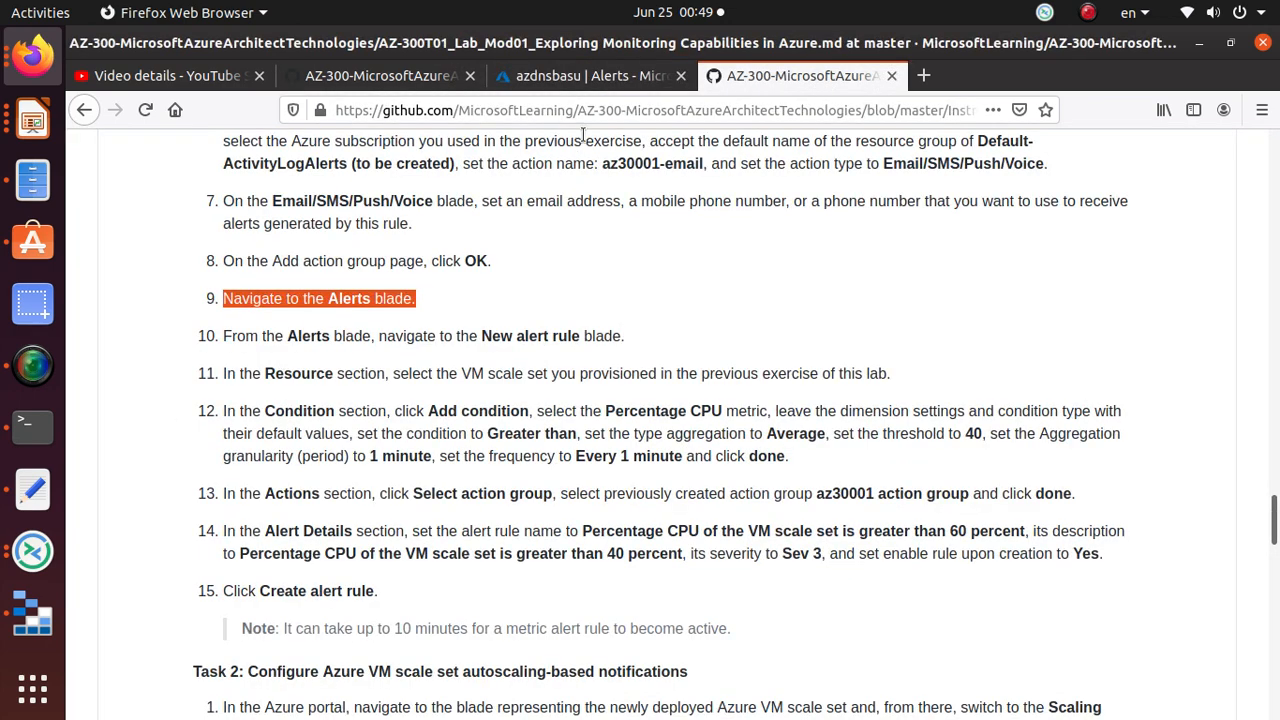
click(588, 86)
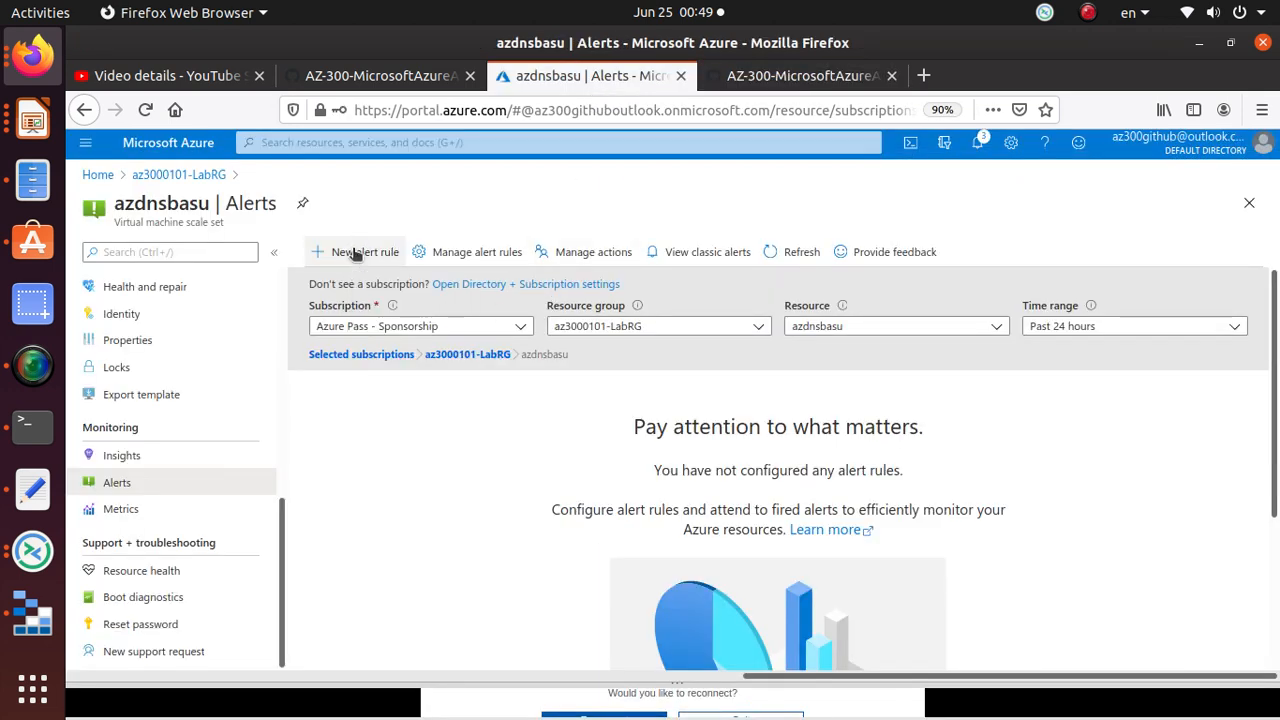
click(592, 256)
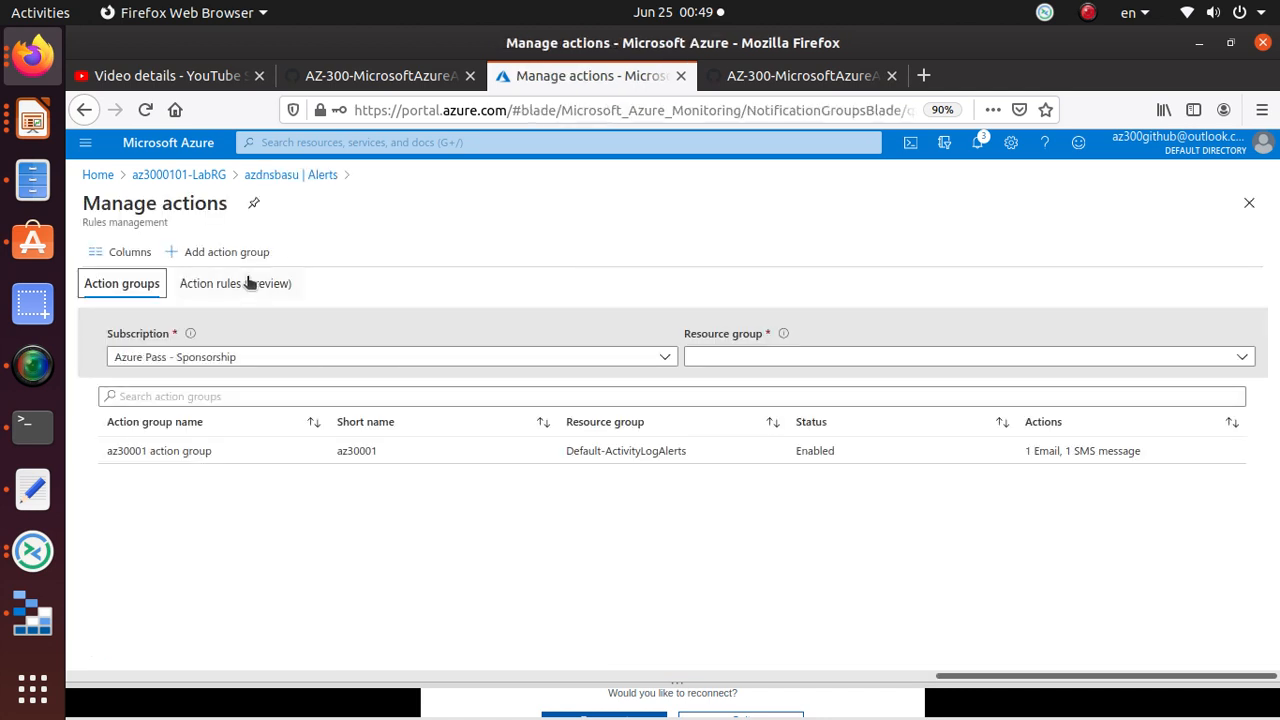
click(86, 110)
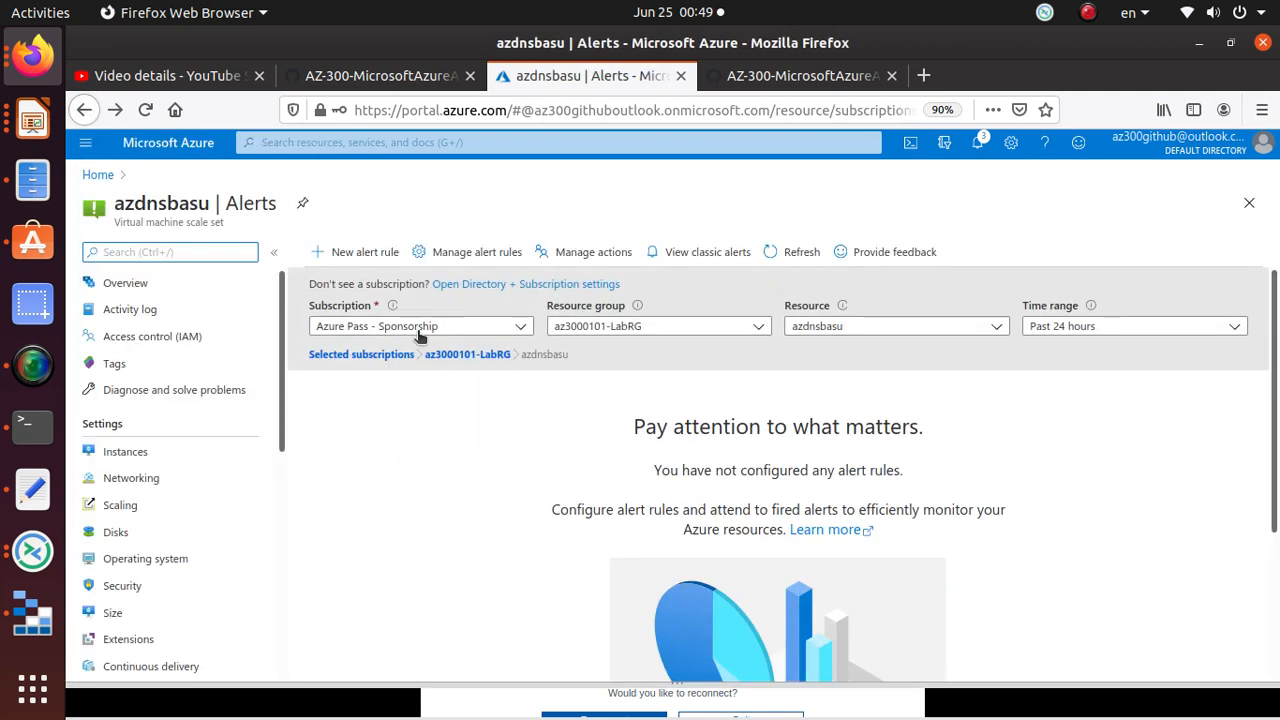
click(374, 252)
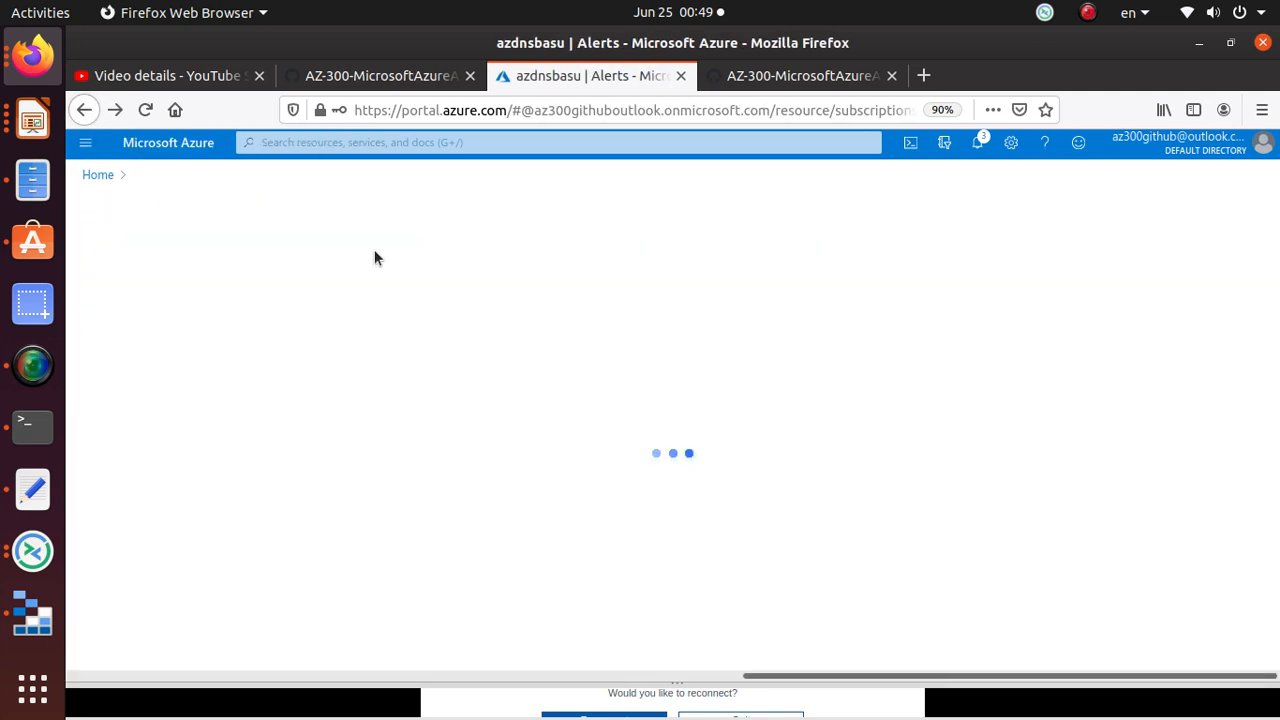
Step: Open Select condition on the Create alert rule page to show the 57 available signals
click(785, 80)
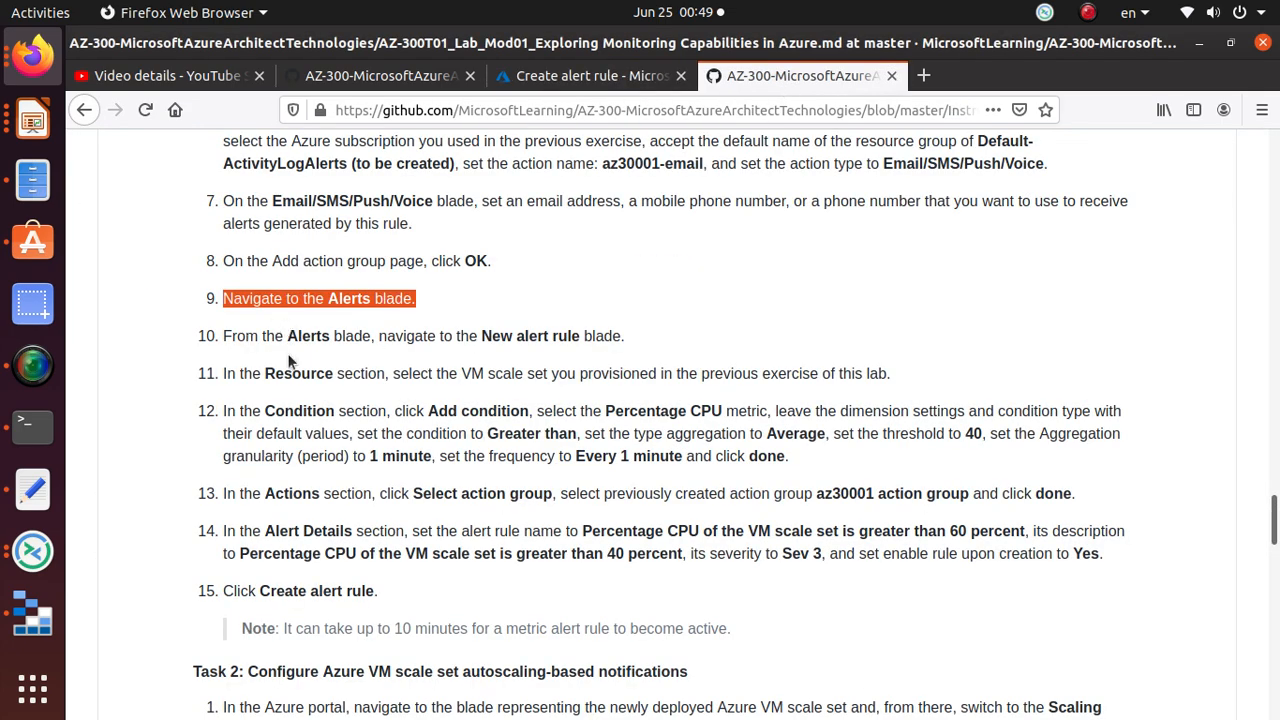
scroll(634, 342, down, 3)
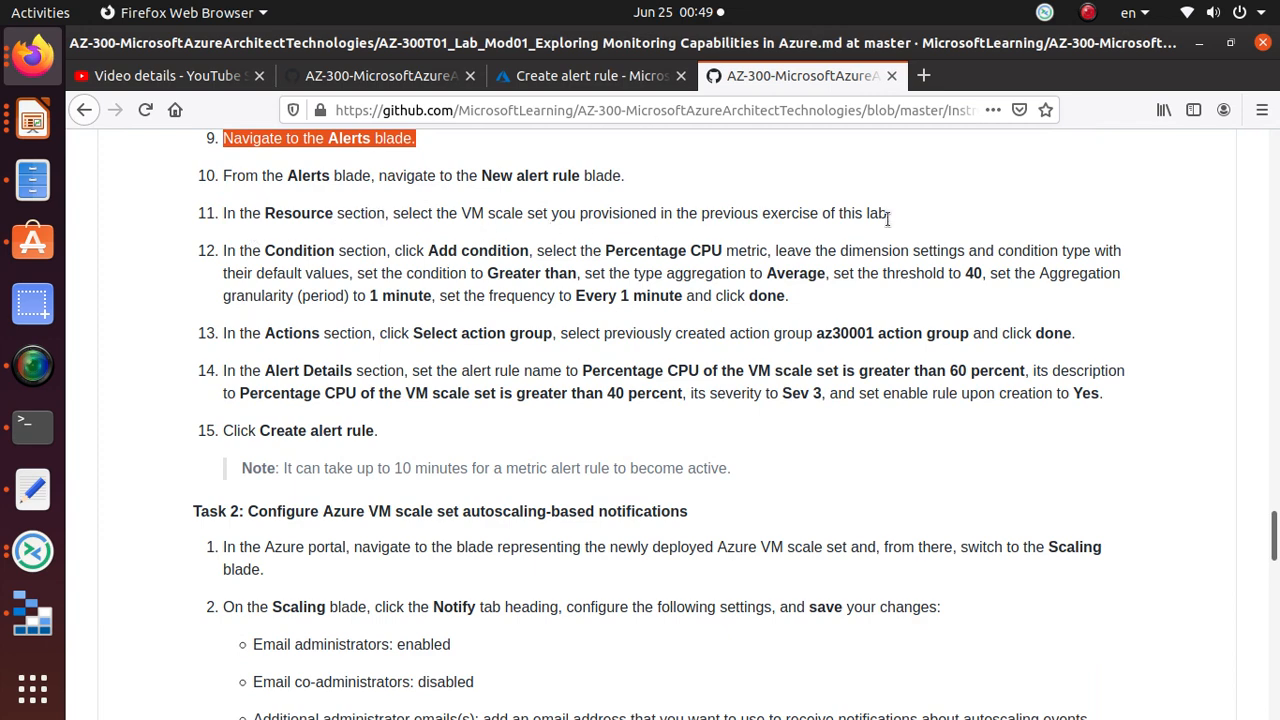
click(617, 78)
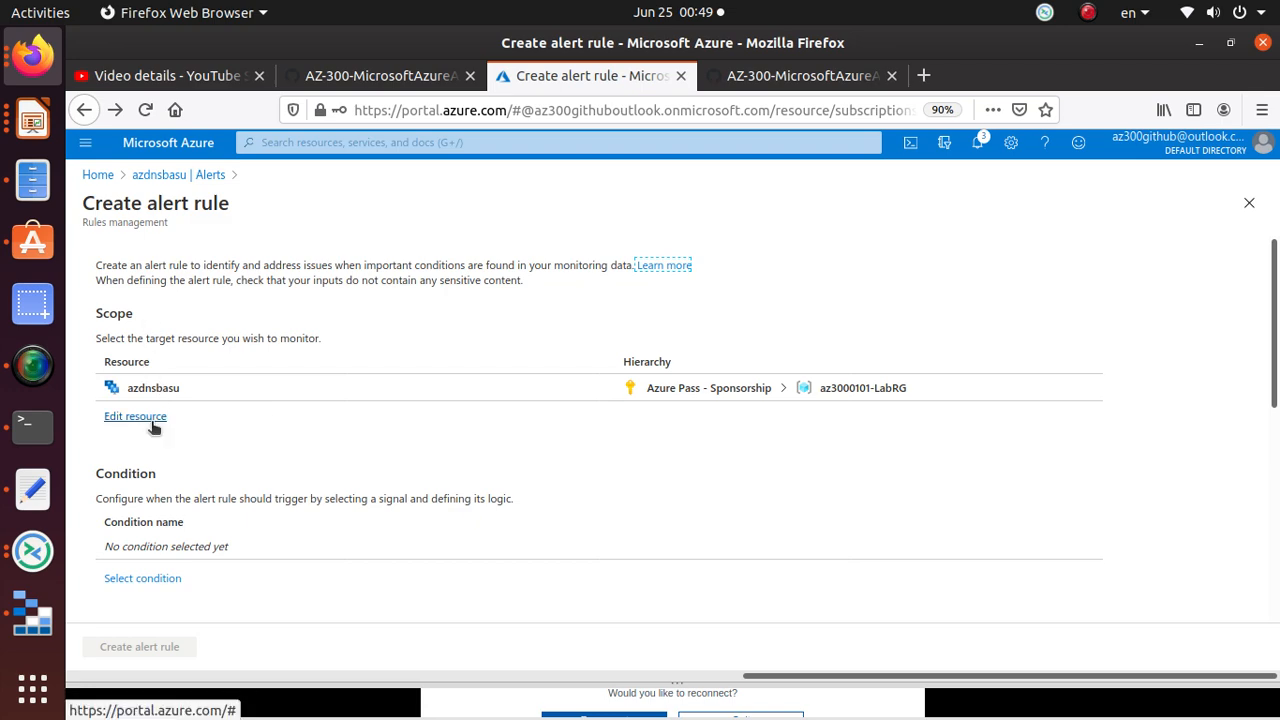
click(800, 75)
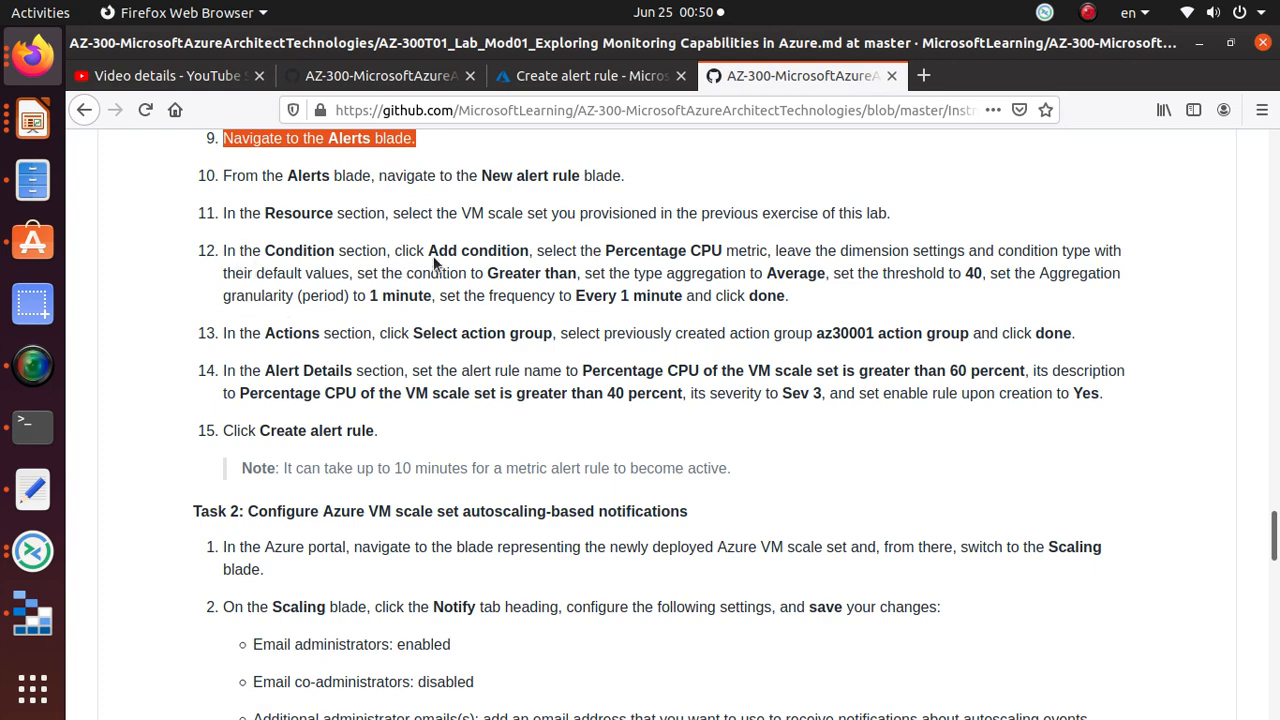
drag(425, 250, 534, 255)
click(559, 78)
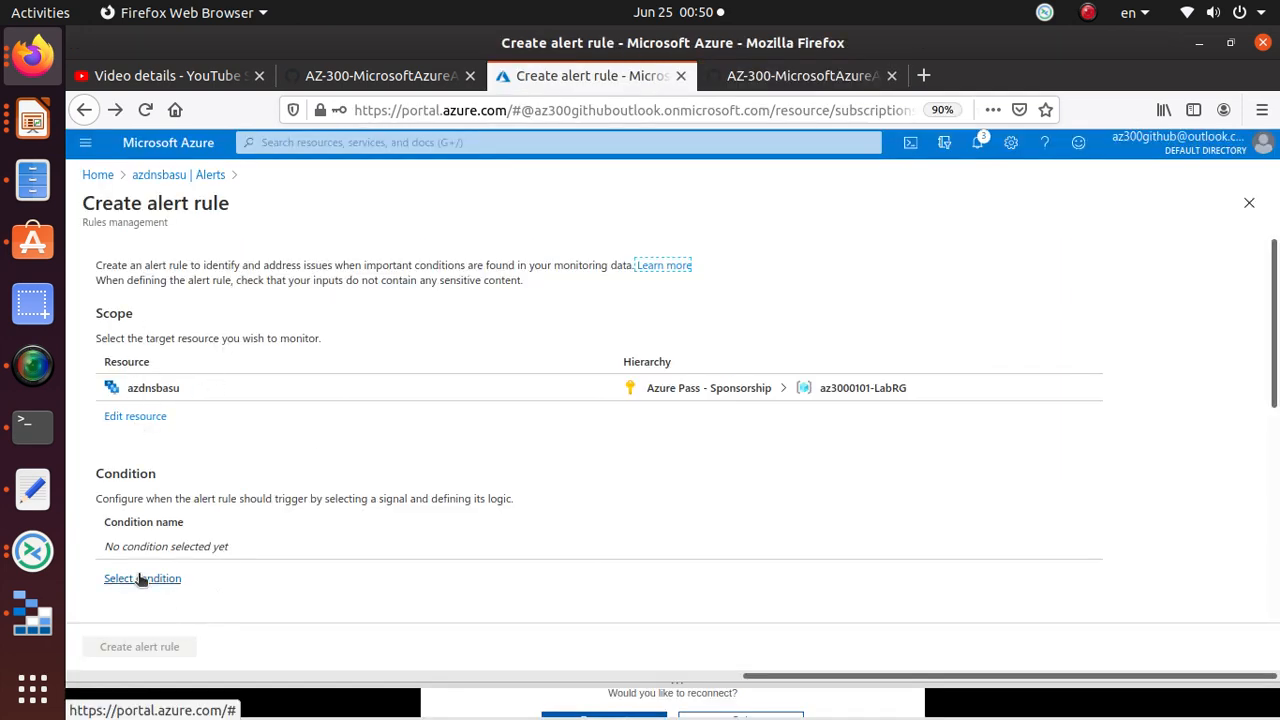
drag(105, 541, 240, 545)
click(240, 540)
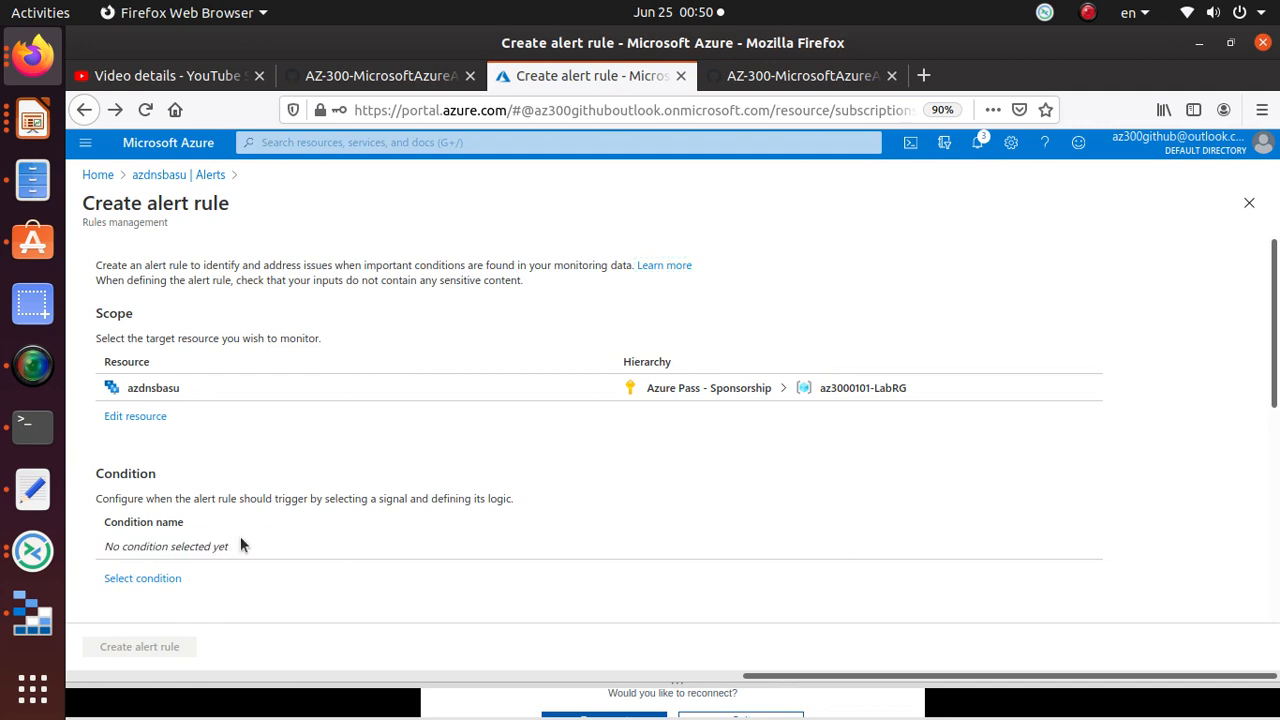
click(168, 582)
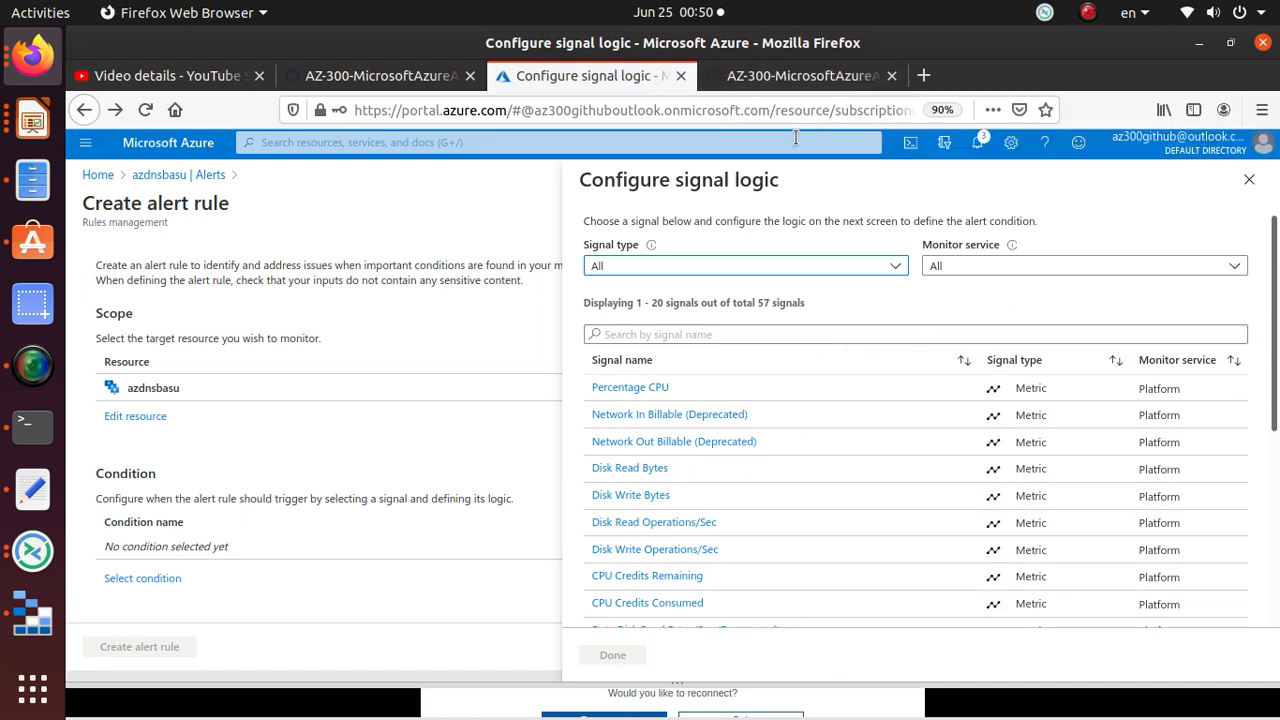
Step: Copy 'Percentage CPU' from the lab, search for it and pick it as the signal
click(810, 75)
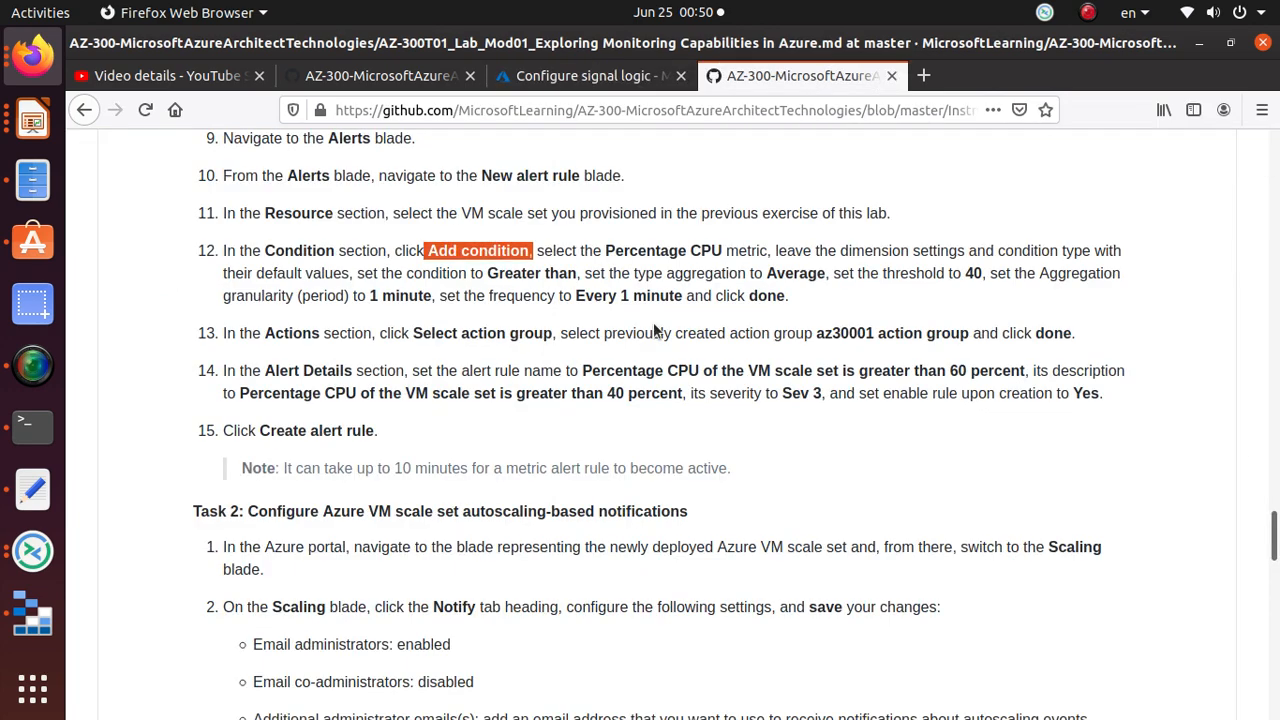
mouse_move(603, 251)
mouse_down()
mouse_move(724, 250)
mouse_move(605, 253)
mouse_up()
right_click(605, 253)
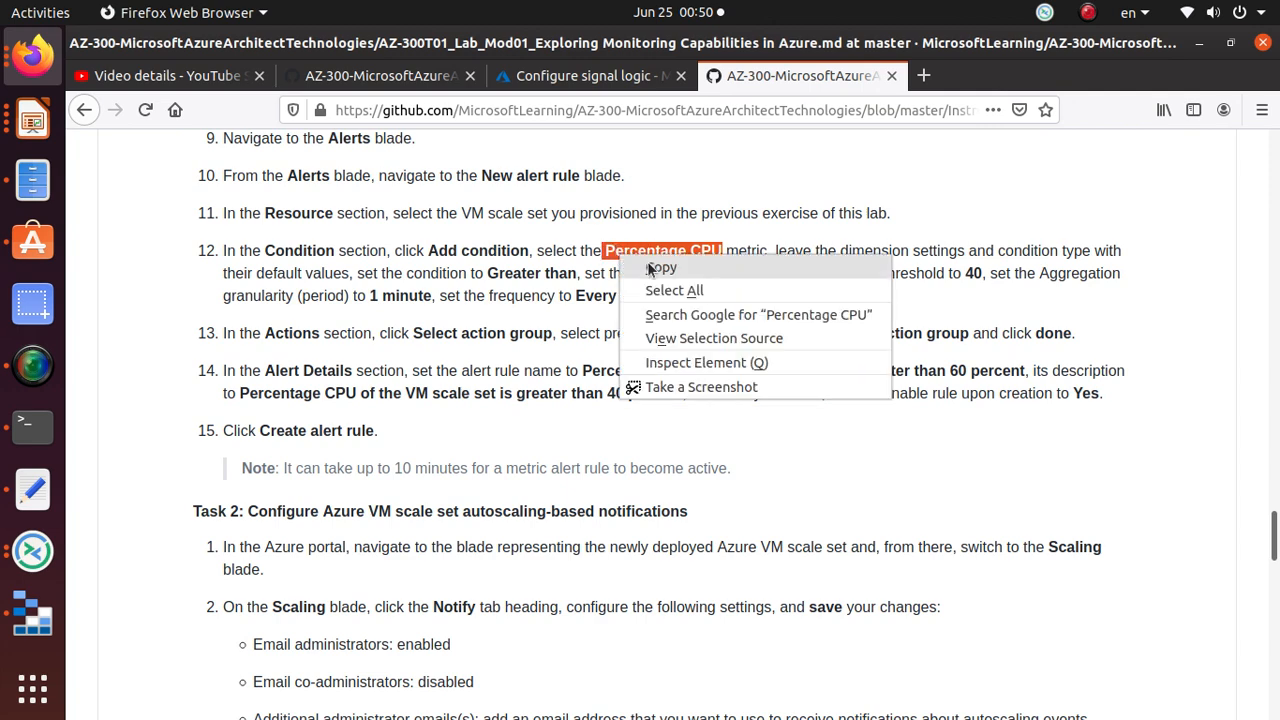
click(680, 267)
click(600, 76)
click(729, 336)
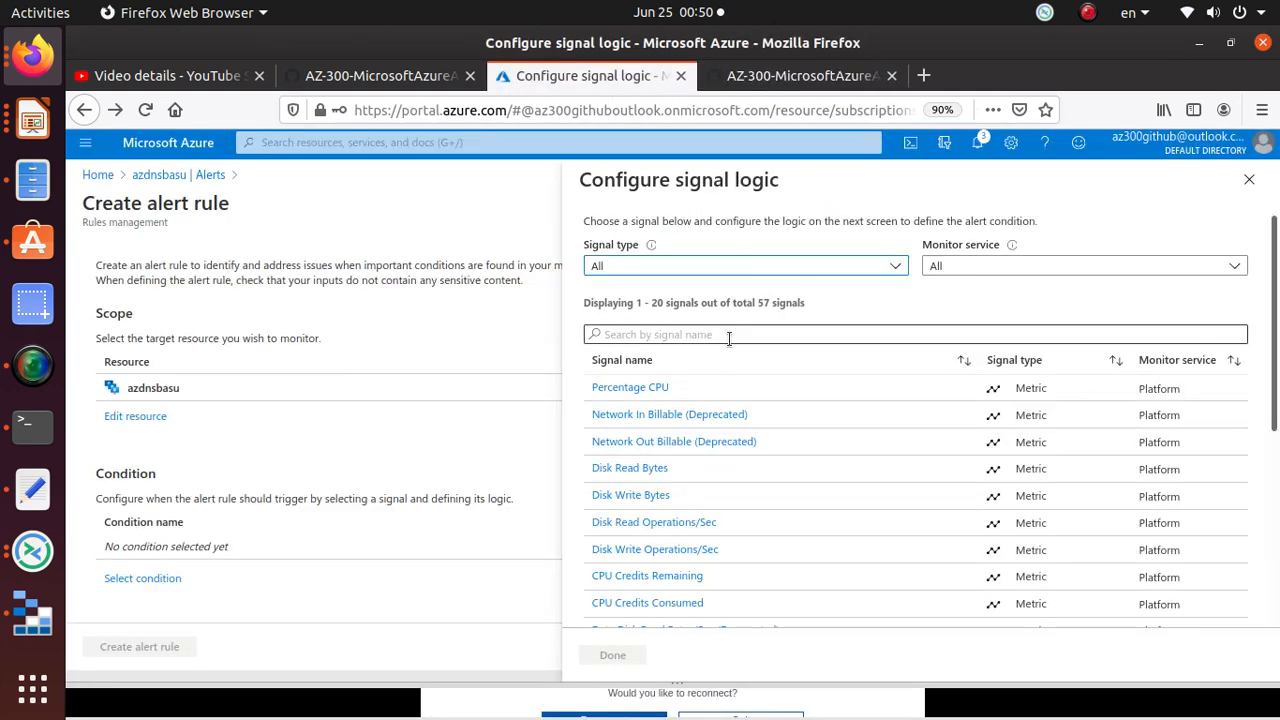
key(ctrl+v)
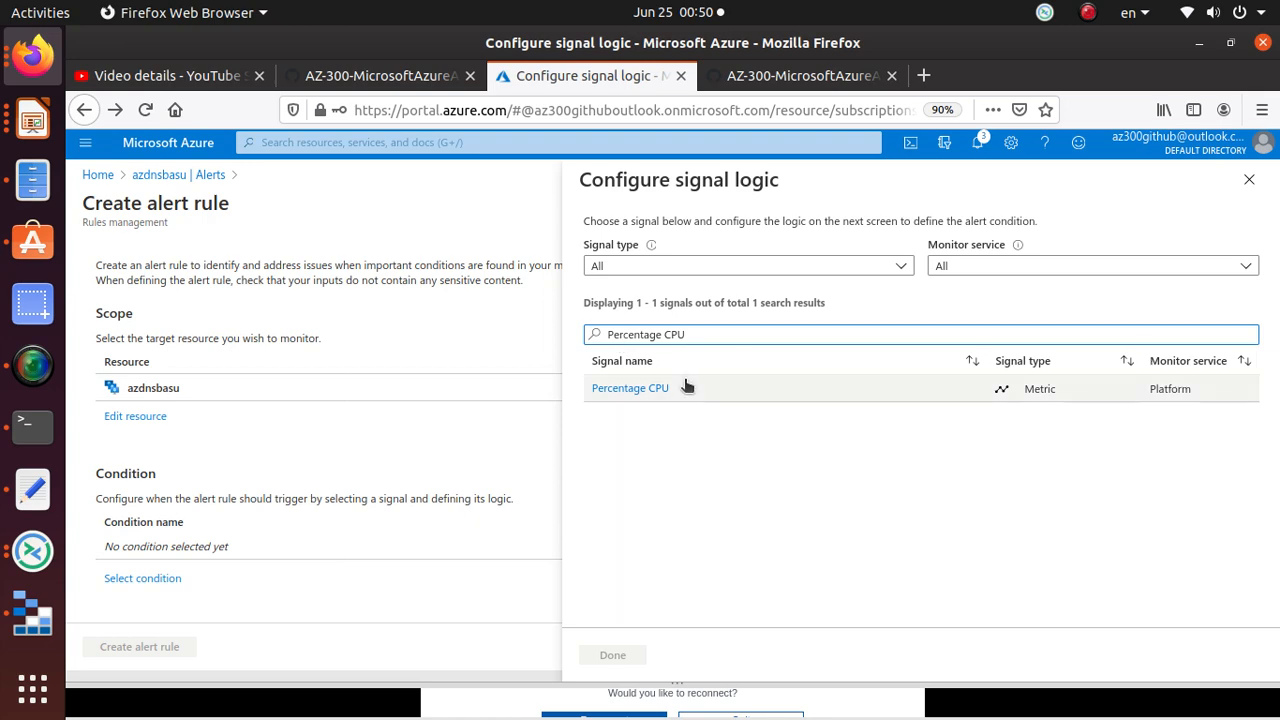
click(686, 388)
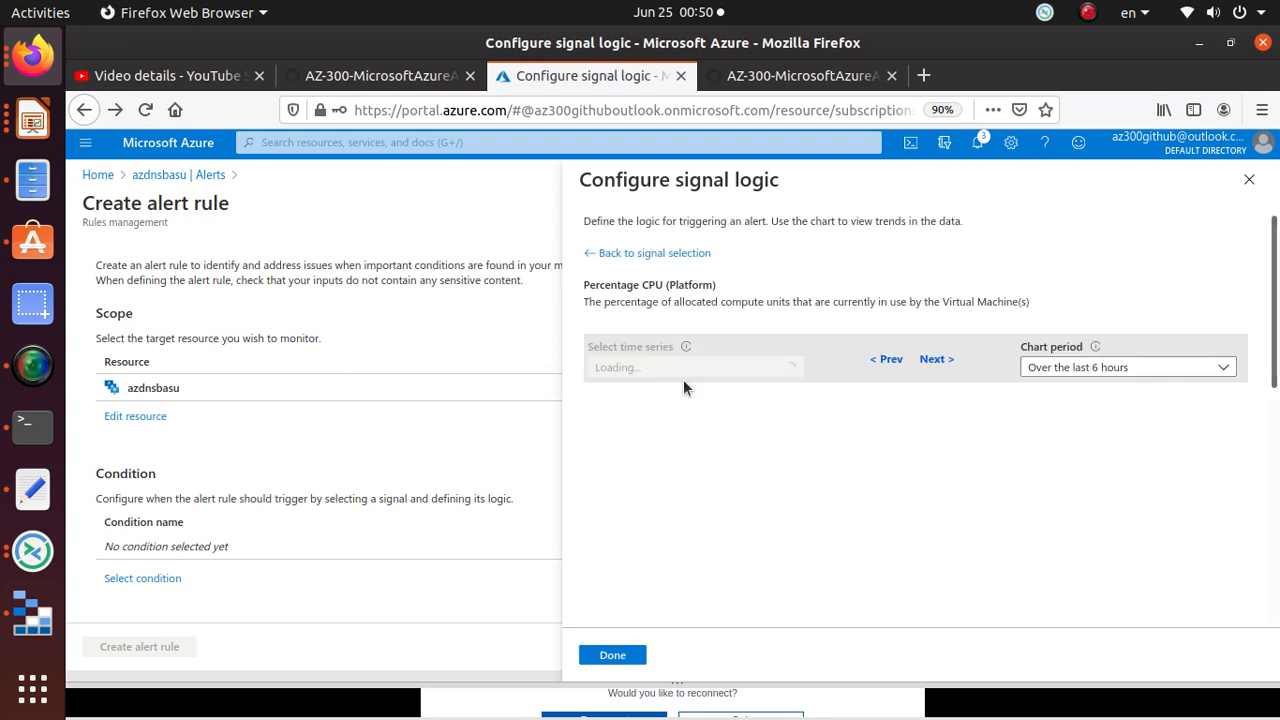
click(780, 79)
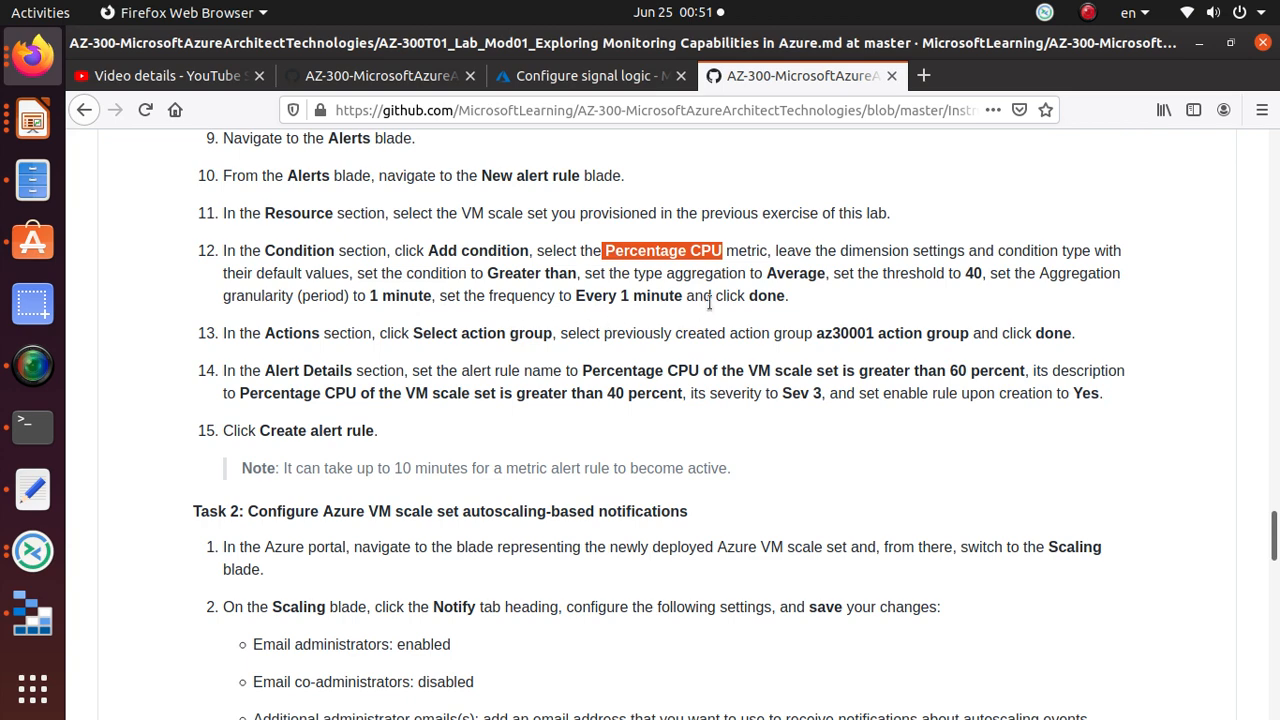
Step: Dismiss the Dynamic Thresholds tip and enter a threshold value of 40
click(583, 72)
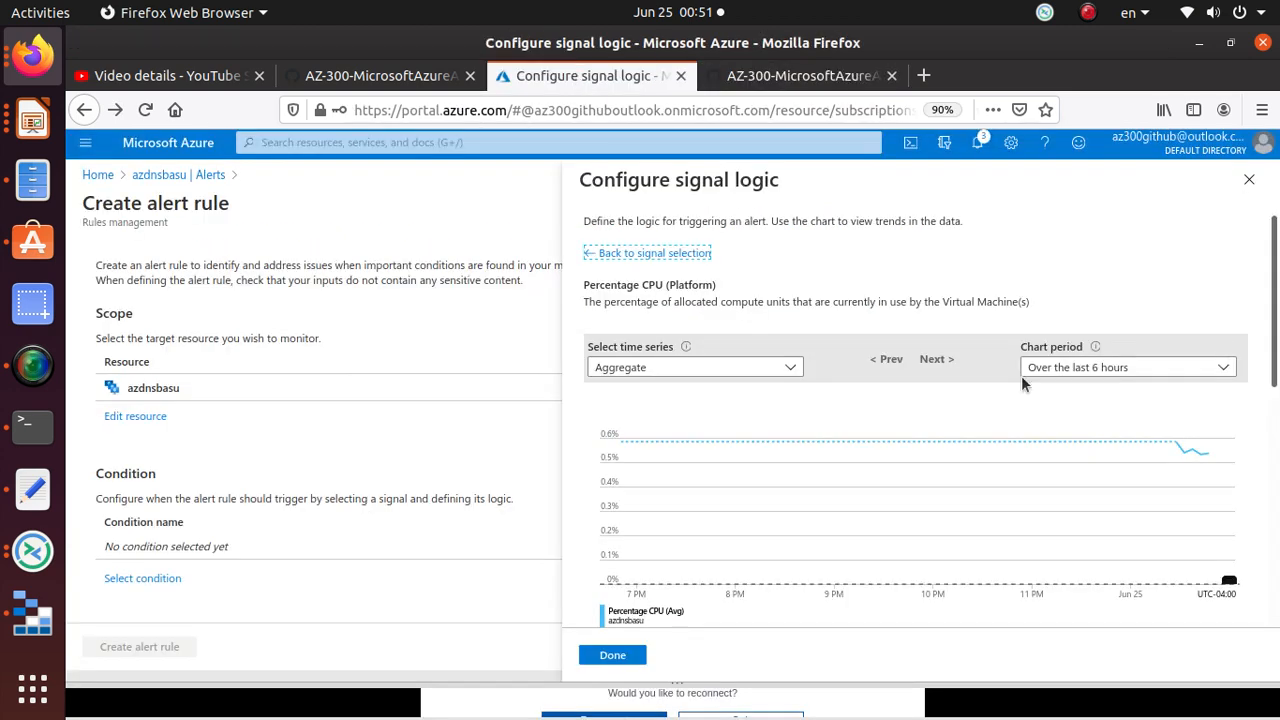
scroll(950, 393, down, 5)
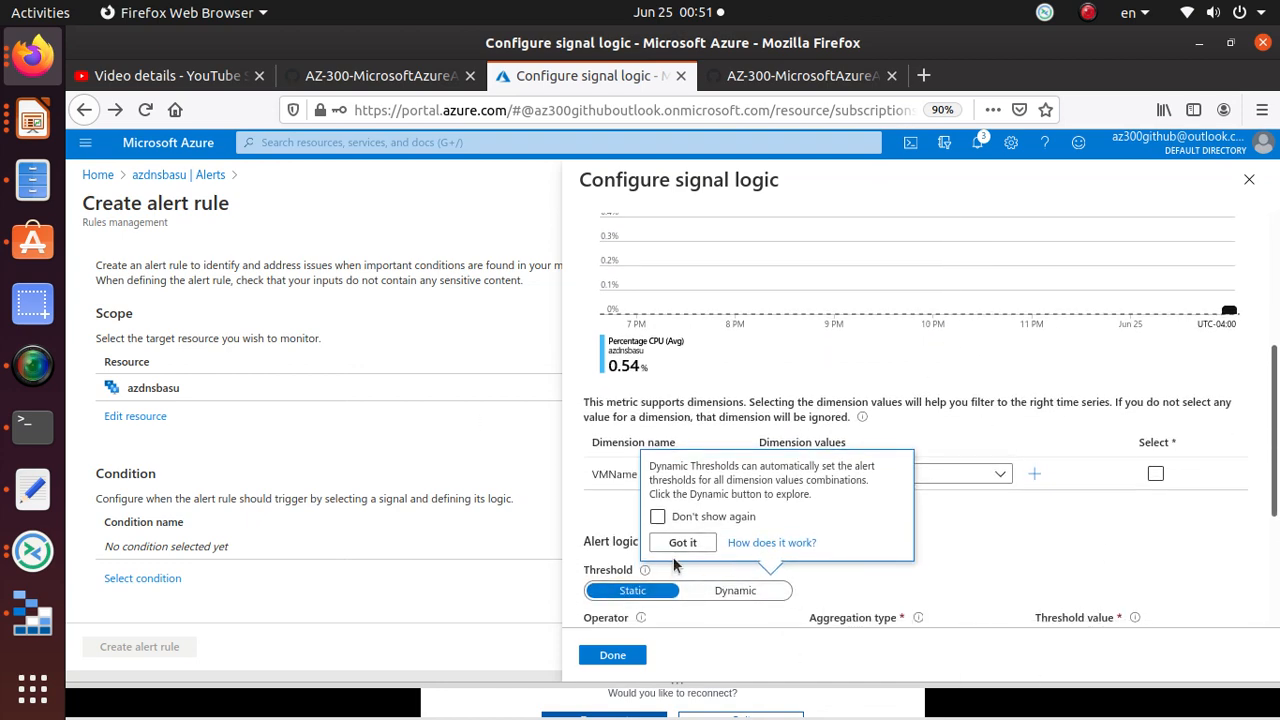
click(682, 543)
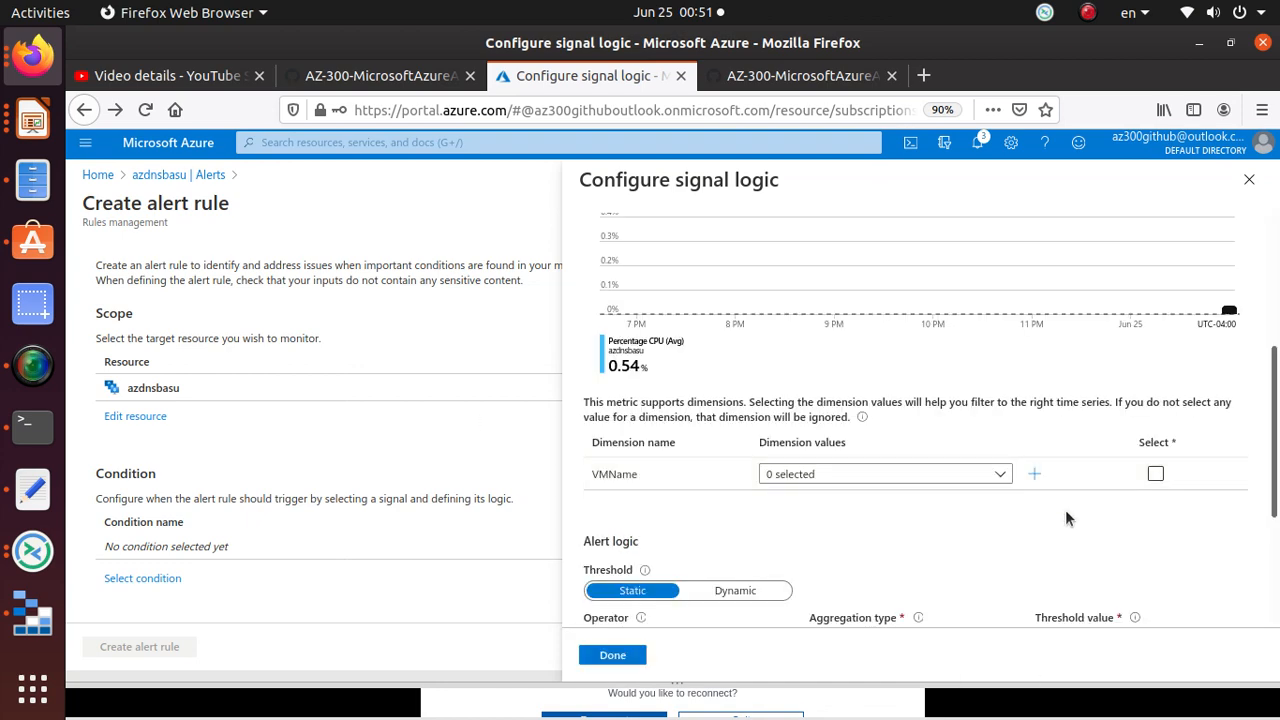
scroll(1162, 494, down, 4)
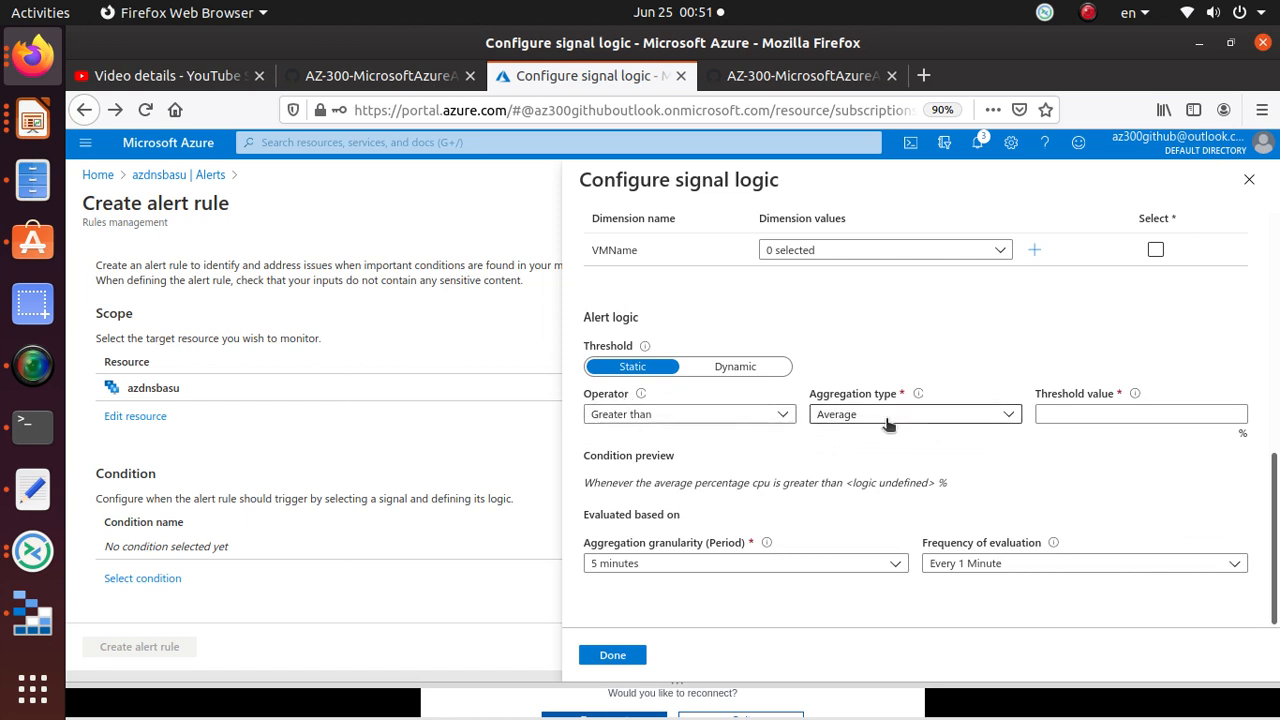
click(1176, 413)
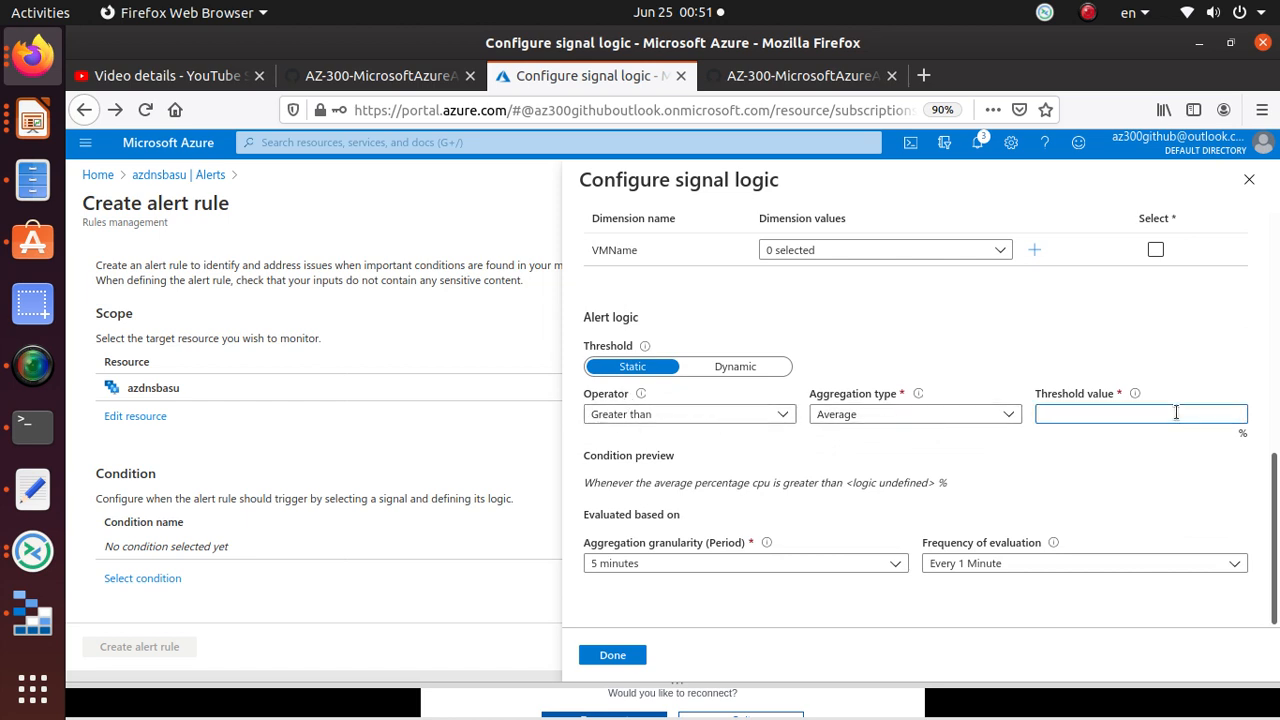
text(40)
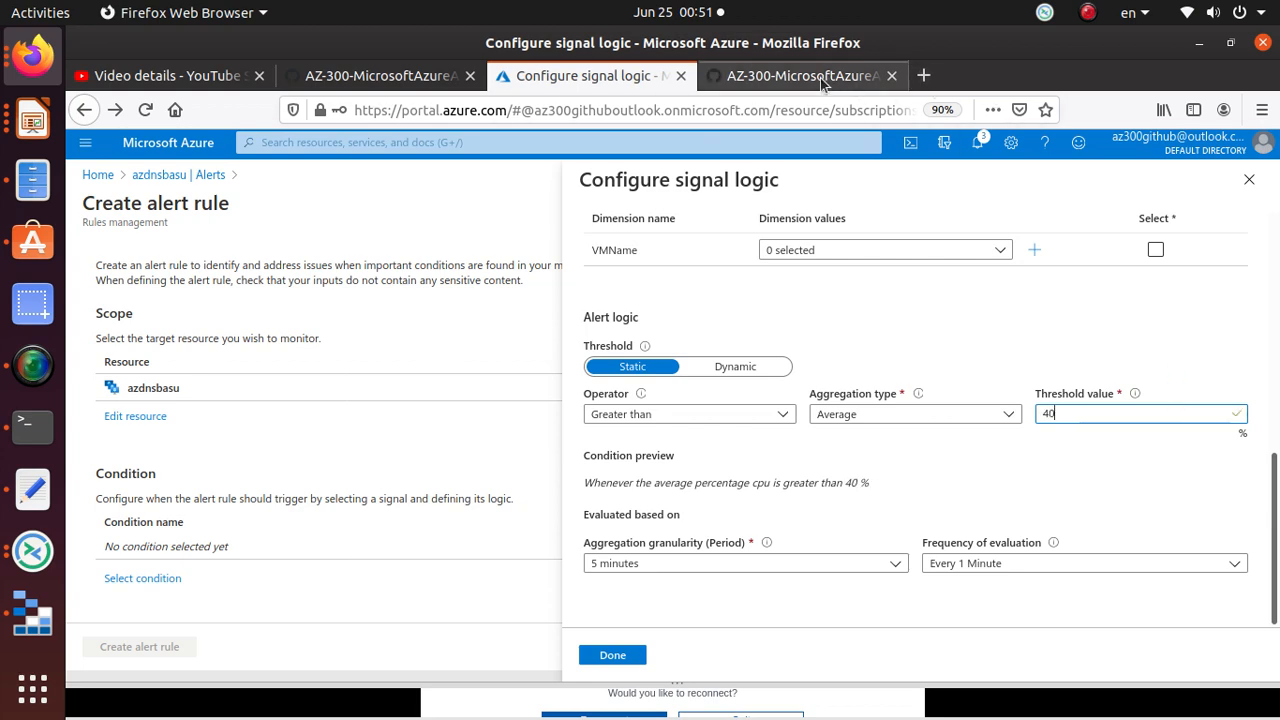
Step: Set aggregation granularity to 1 minute and add the Percentage CPU greater-than-40 condition
click(805, 76)
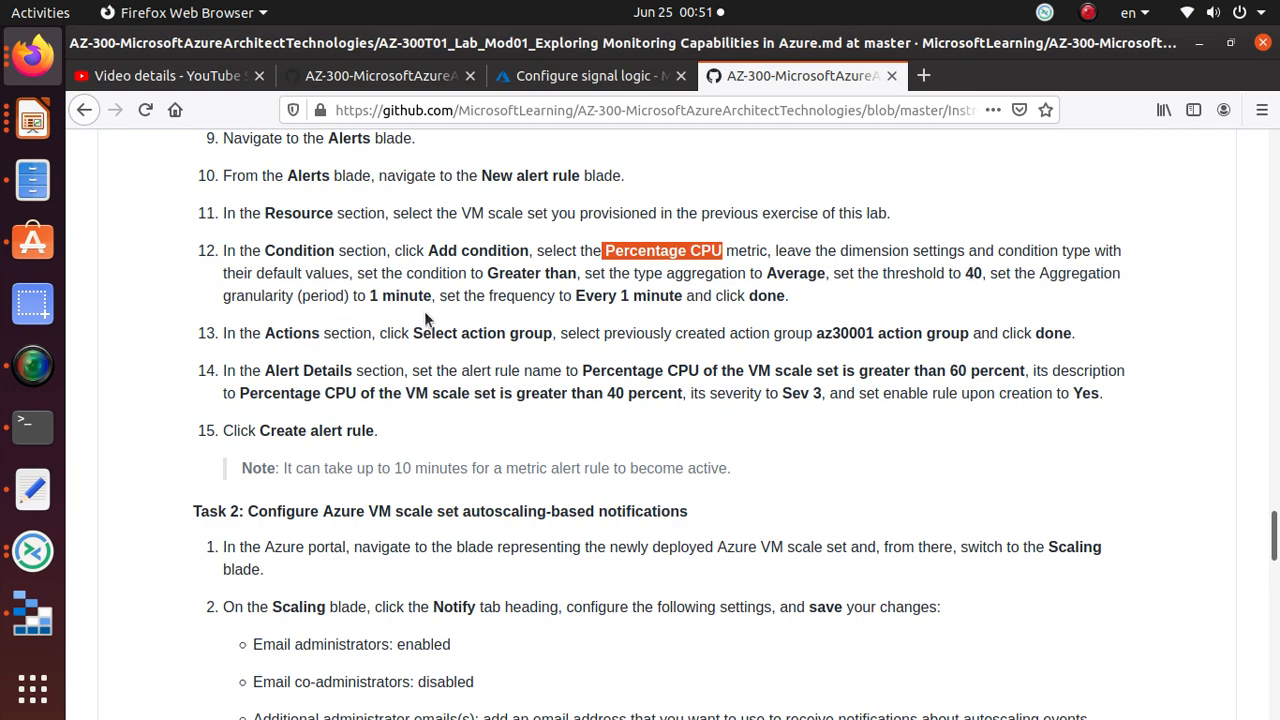
click(590, 78)
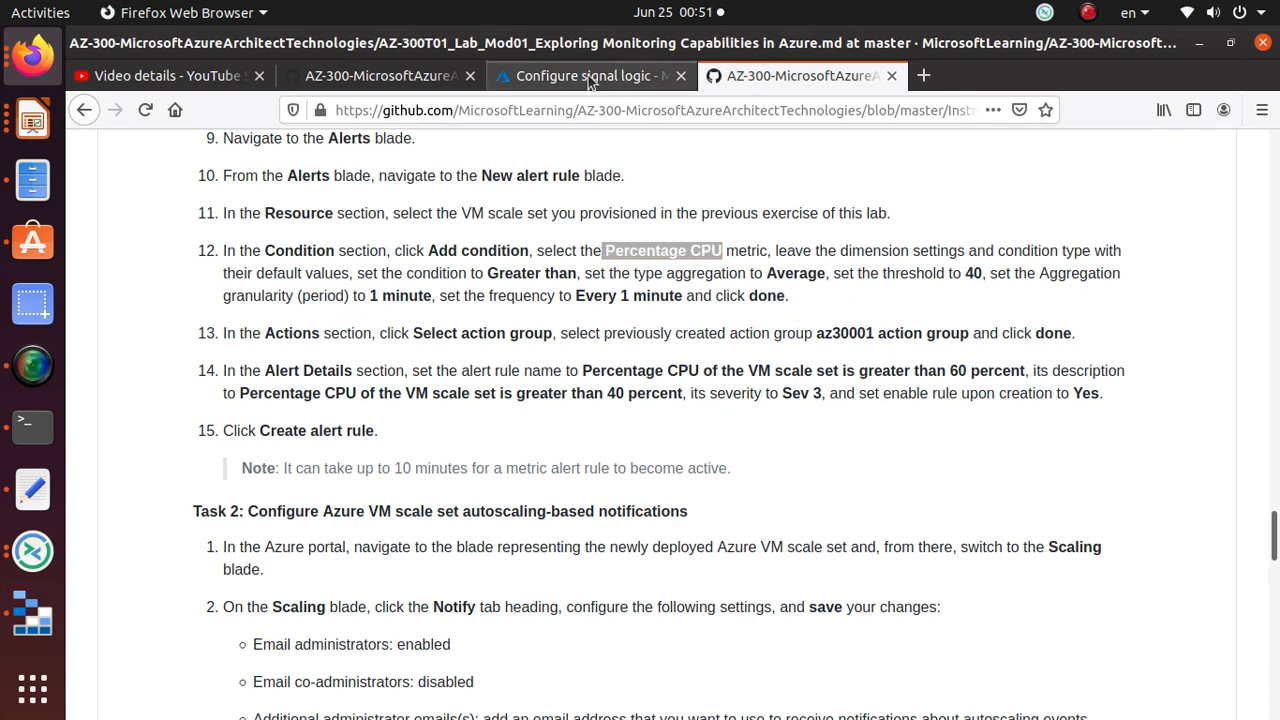
click(644, 566)
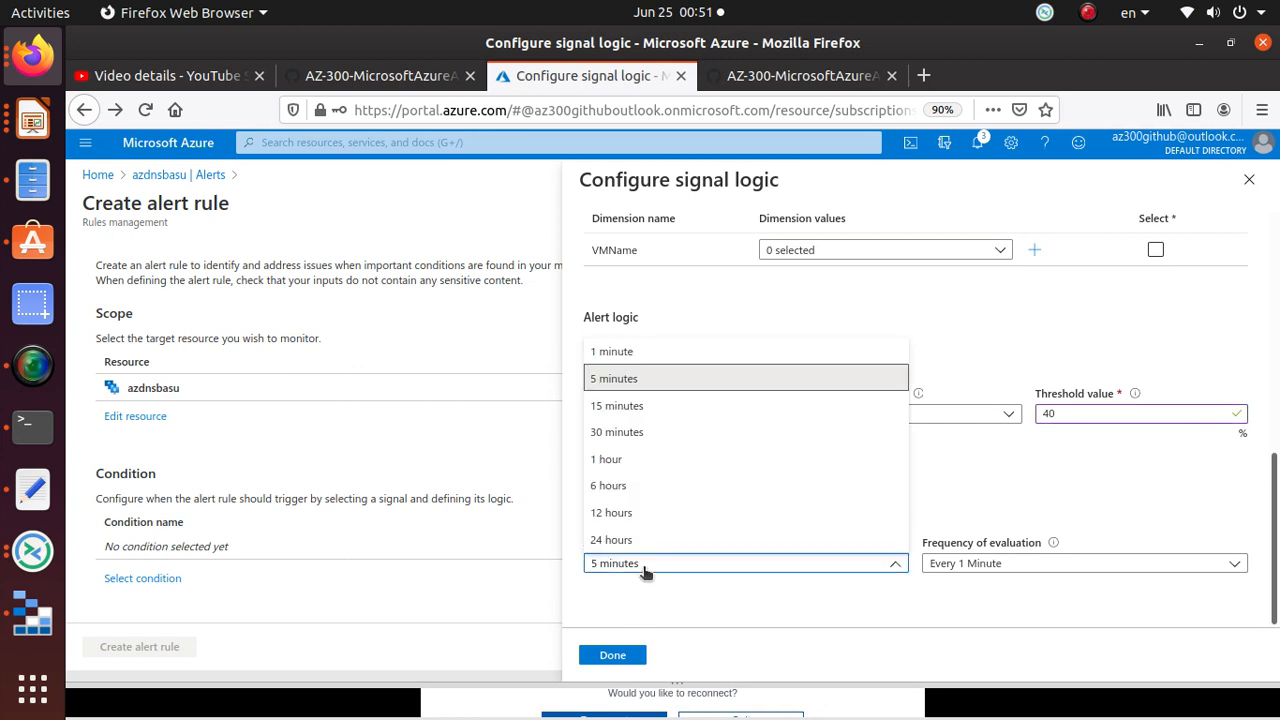
click(617, 352)
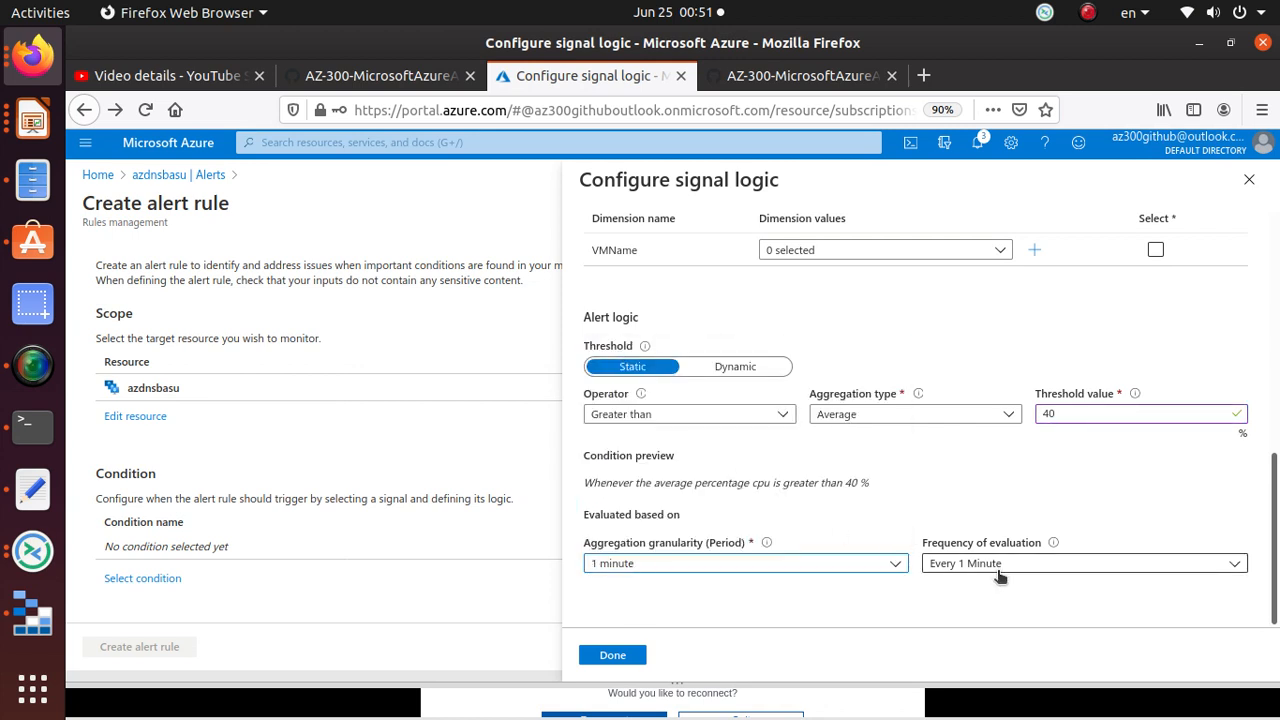
double_click(1049, 414)
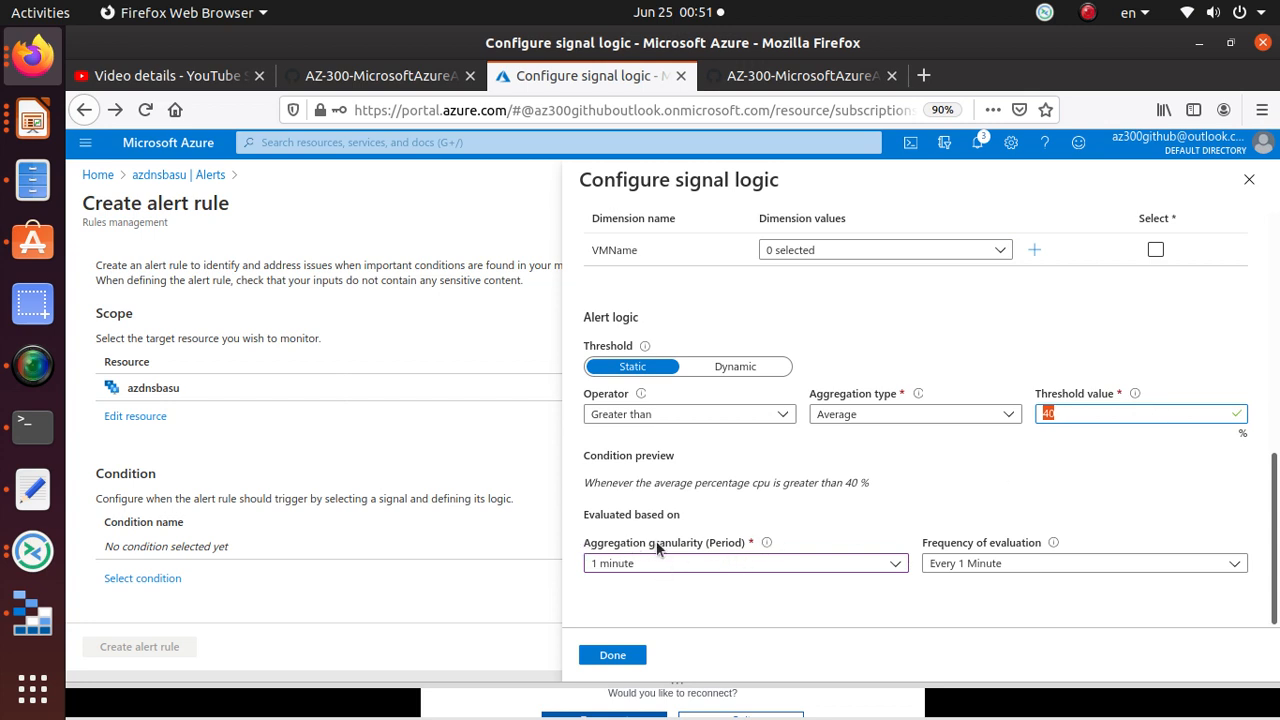
scroll(727, 543, up, 10)
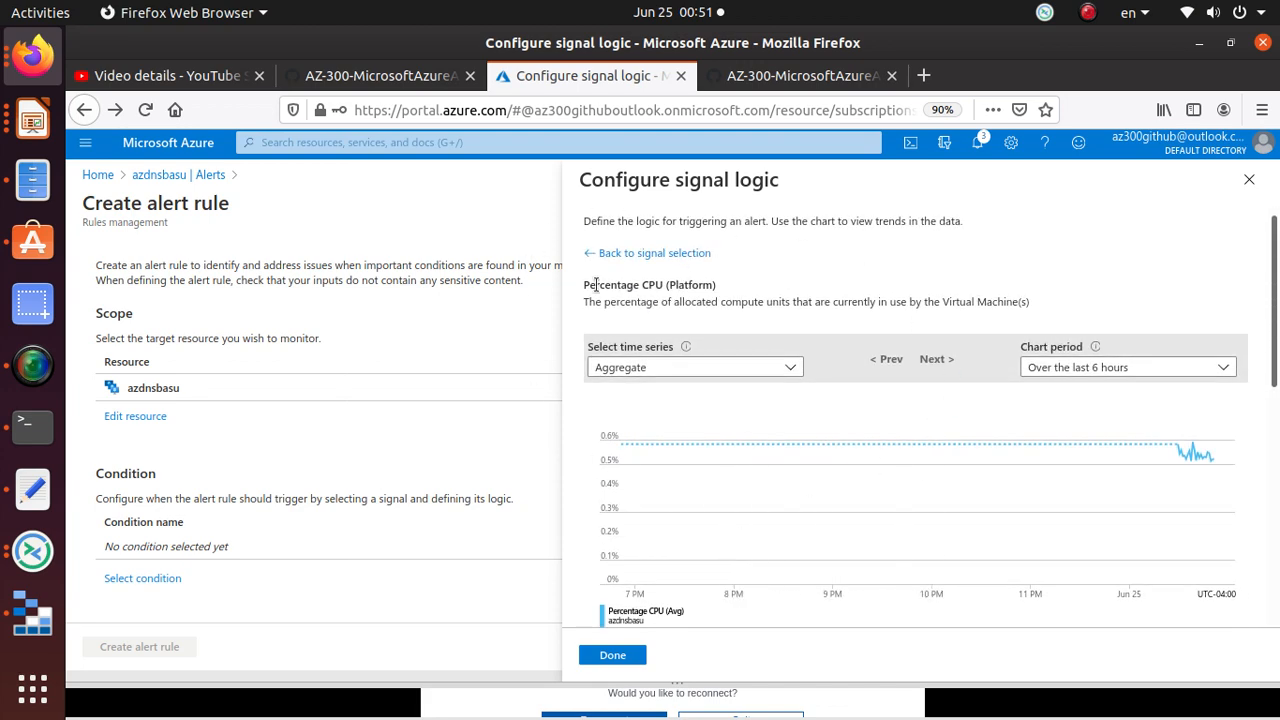
drag(586, 281, 724, 278)
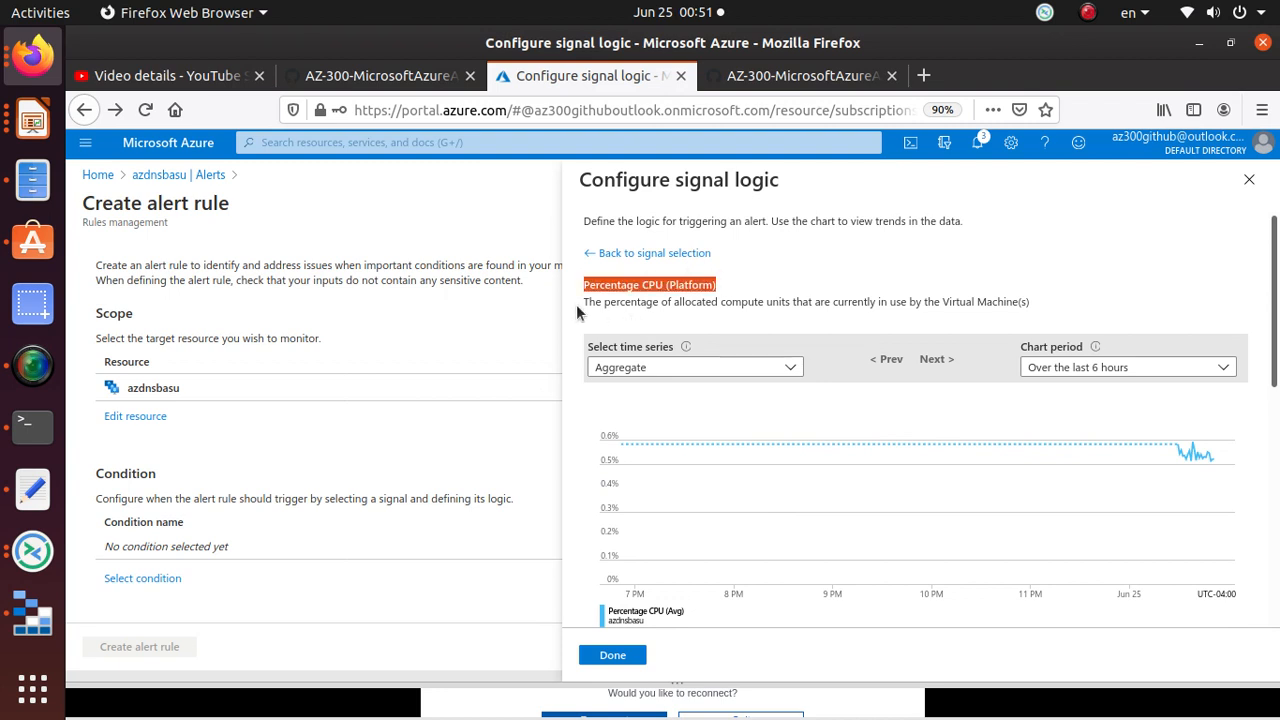
scroll(1008, 477, down, 3)
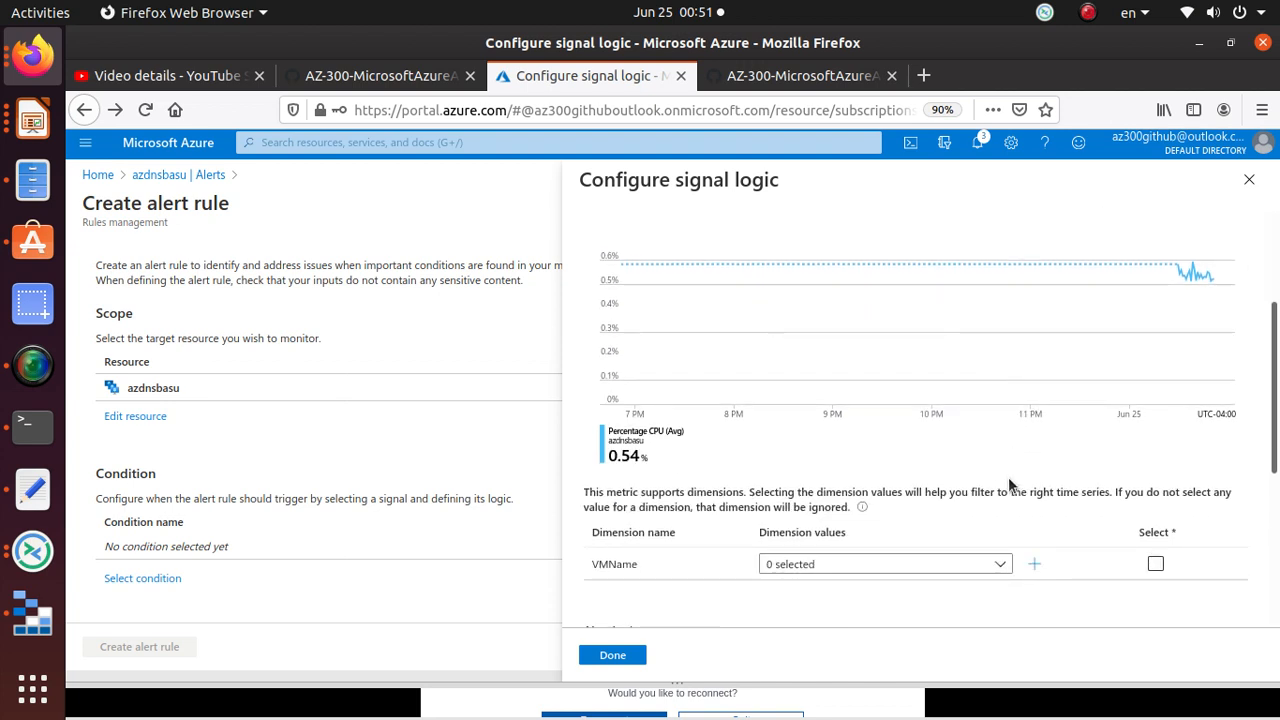
scroll(1008, 477, up, 3)
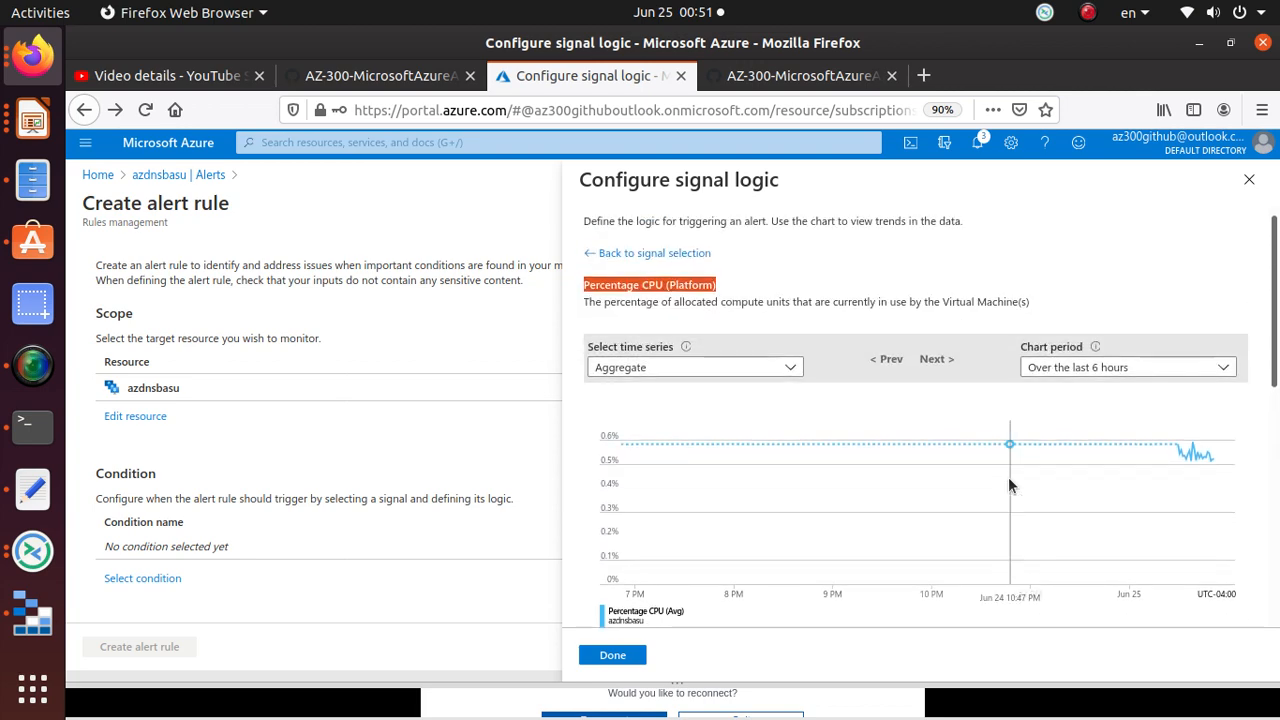
scroll(1008, 477, down, 6)
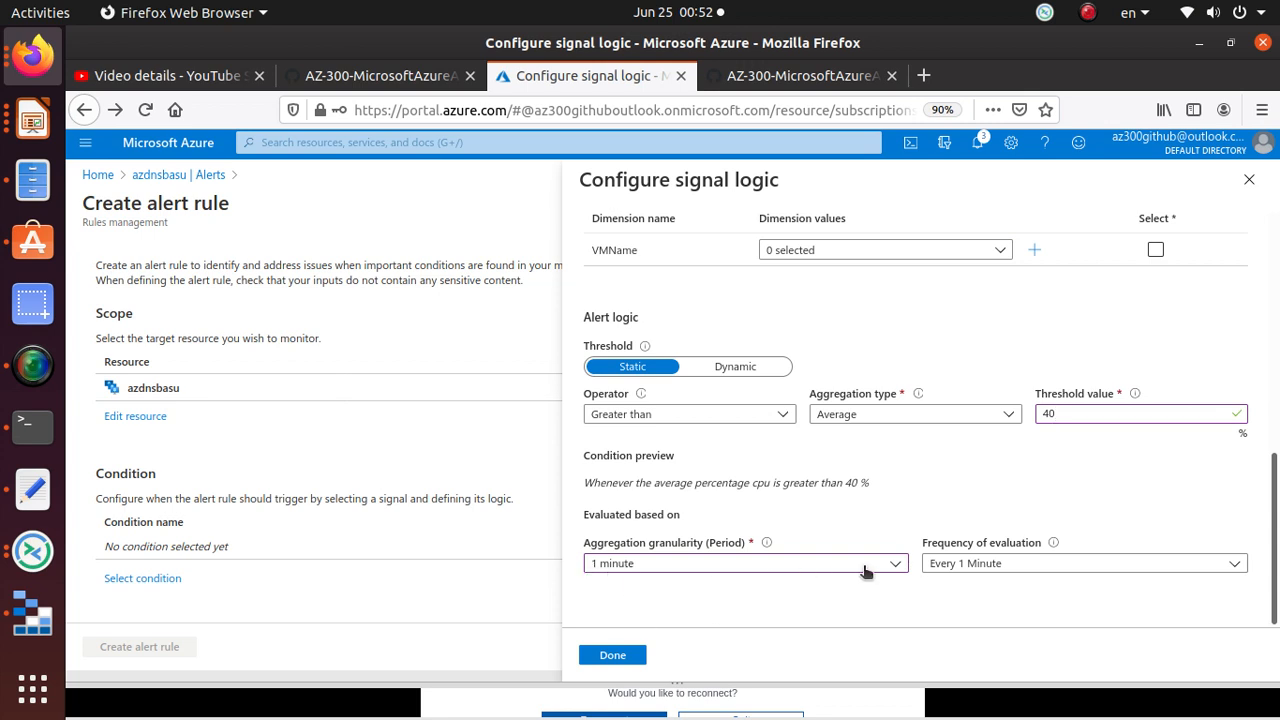
click(613, 655)
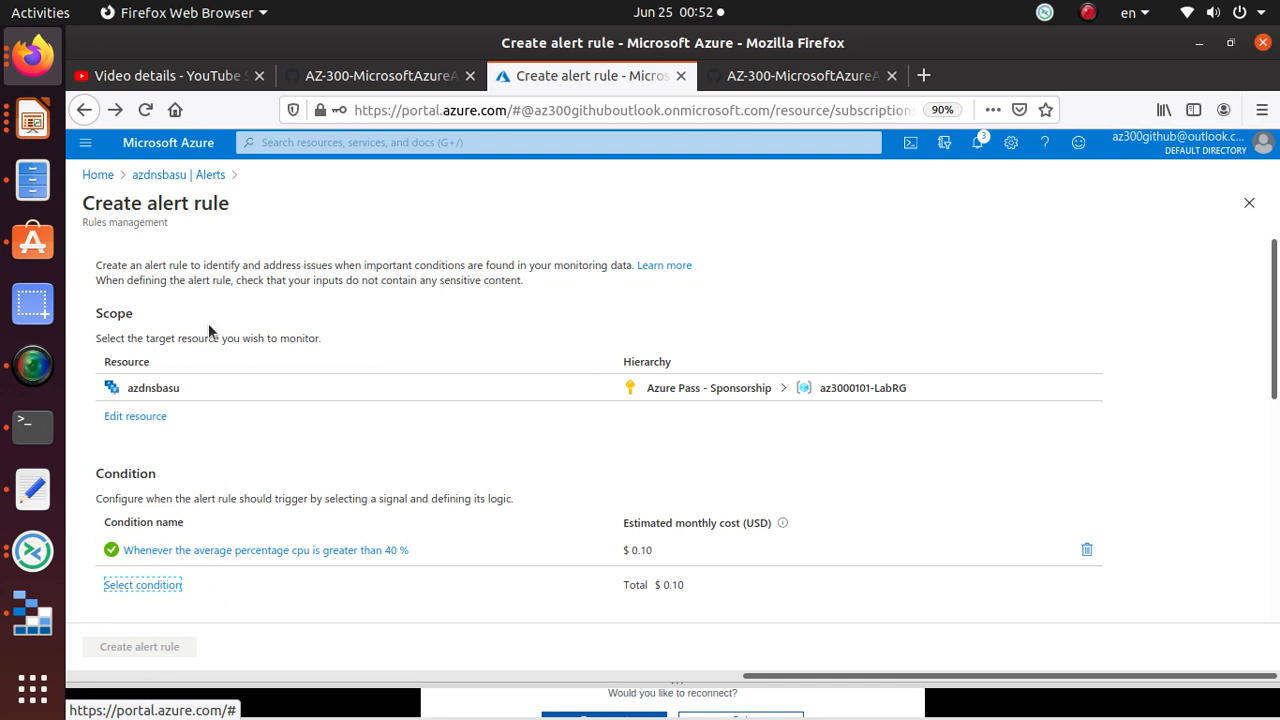
click(980, 145)
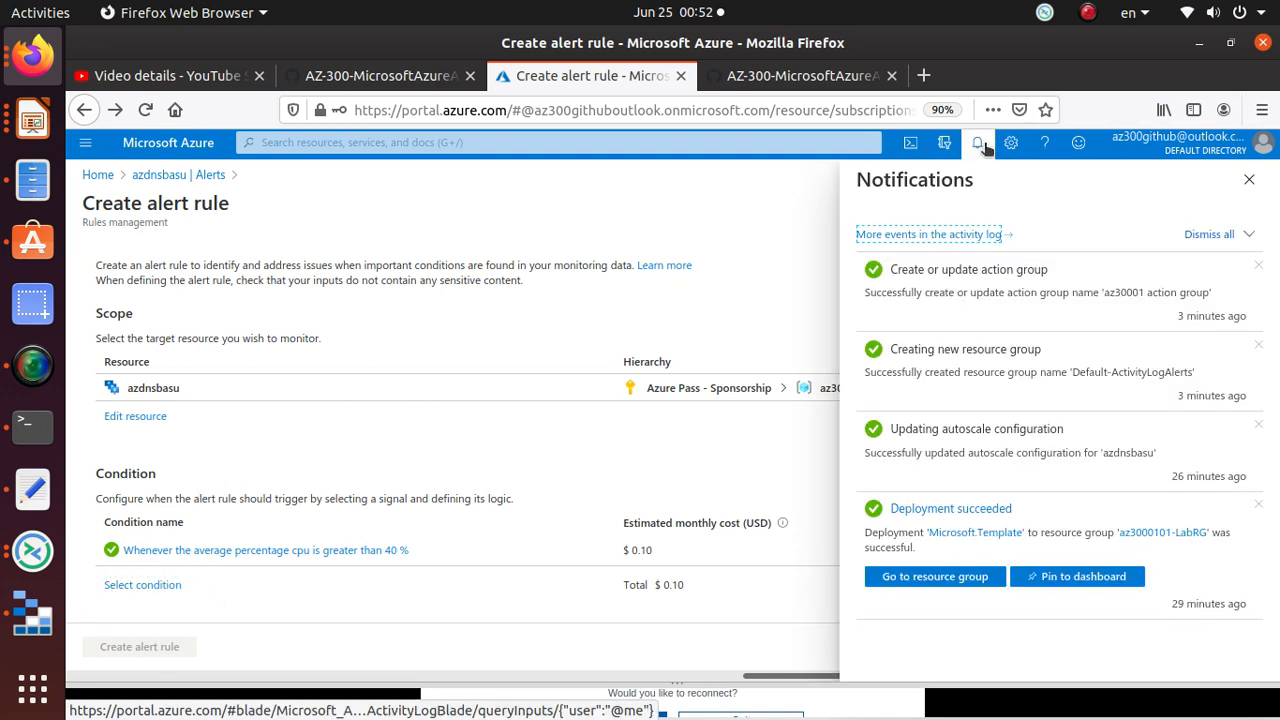
click(981, 145)
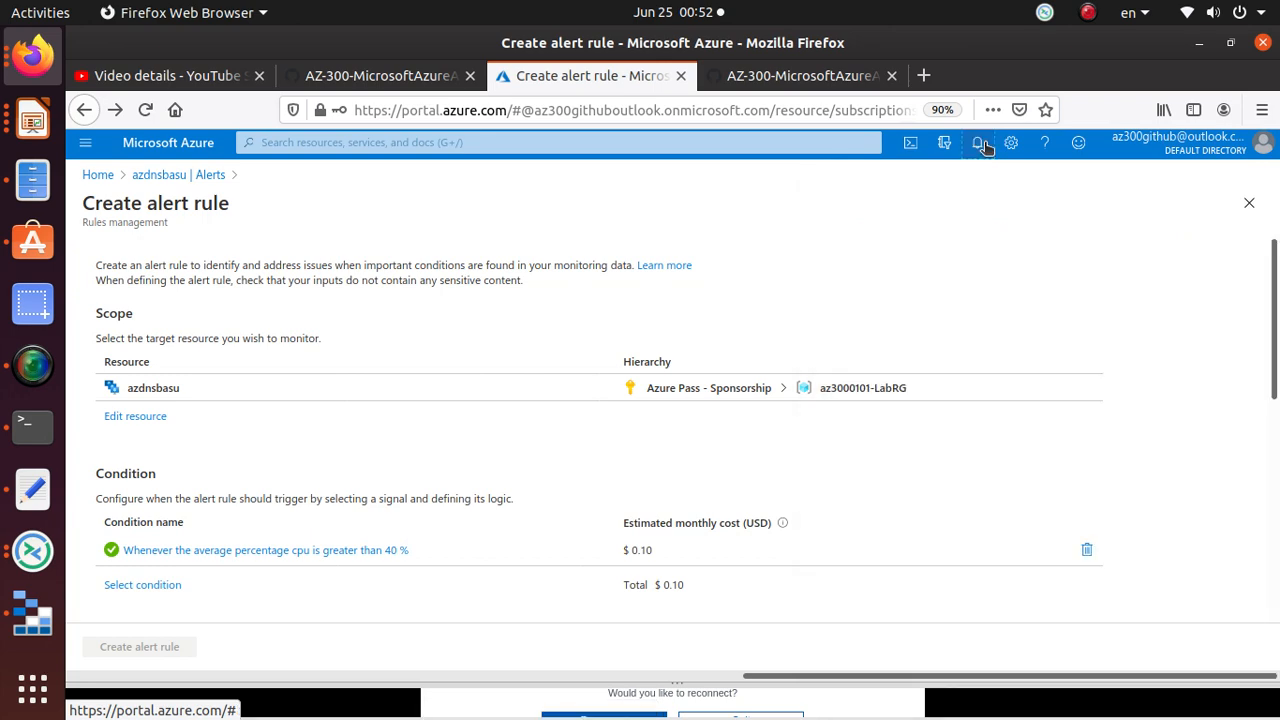
click(800, 79)
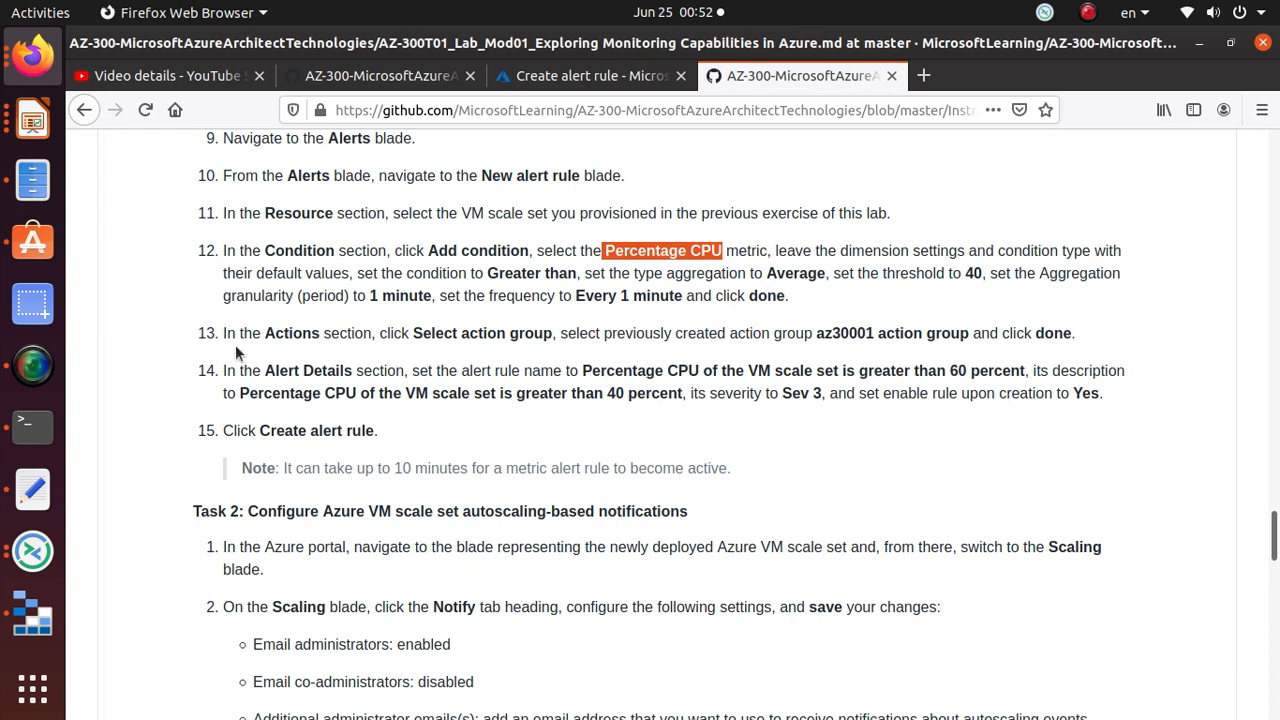
drag(414, 338, 551, 330)
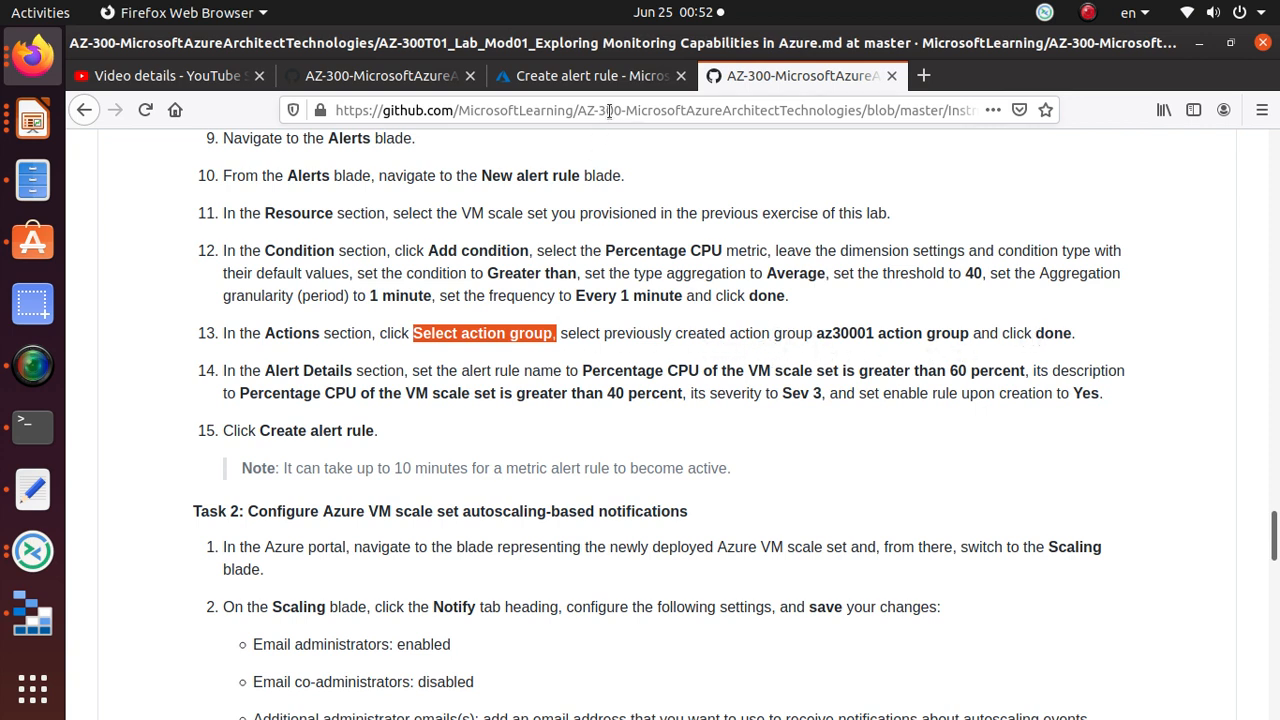
click(597, 80)
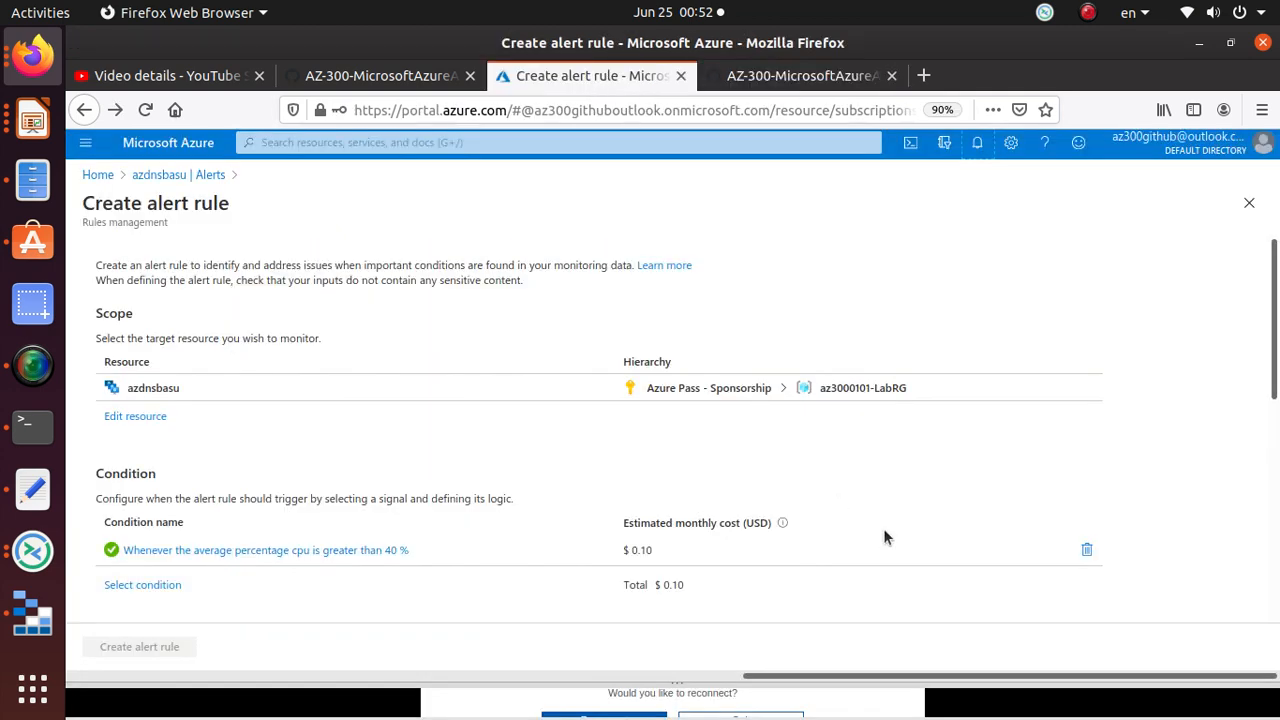
scroll(179, 500, down, 4)
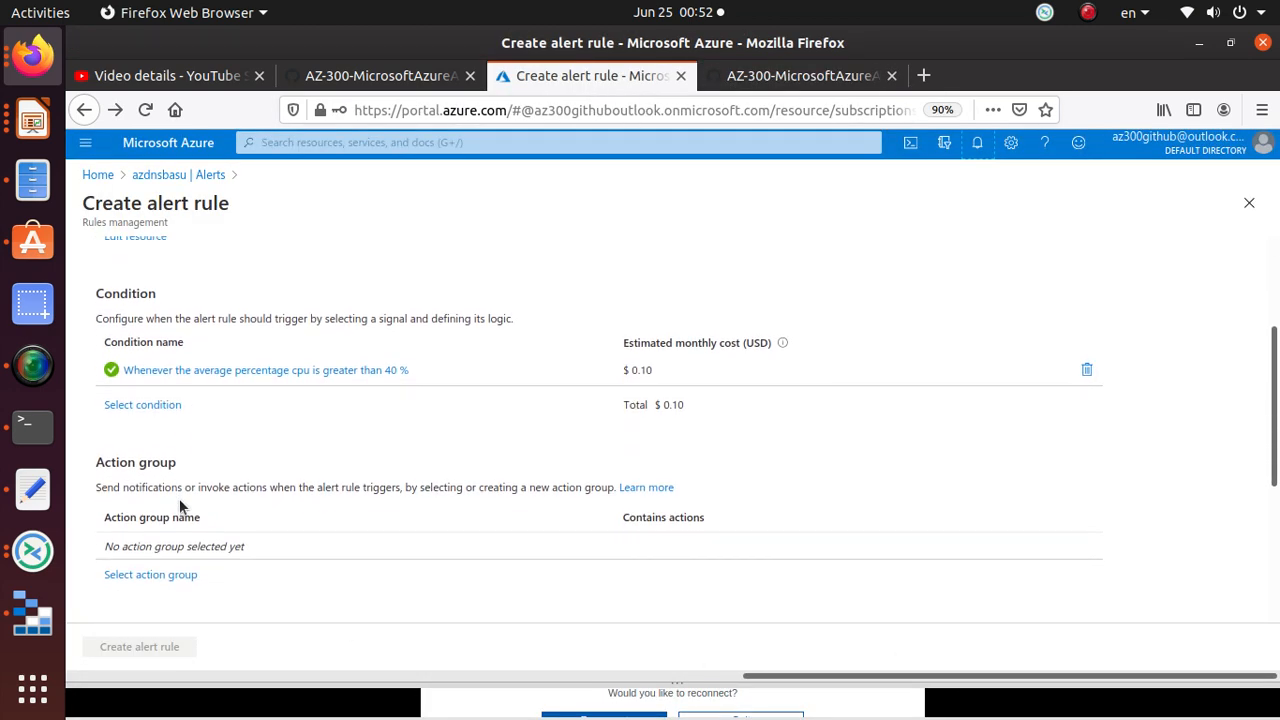
scroll(179, 498, down, 1)
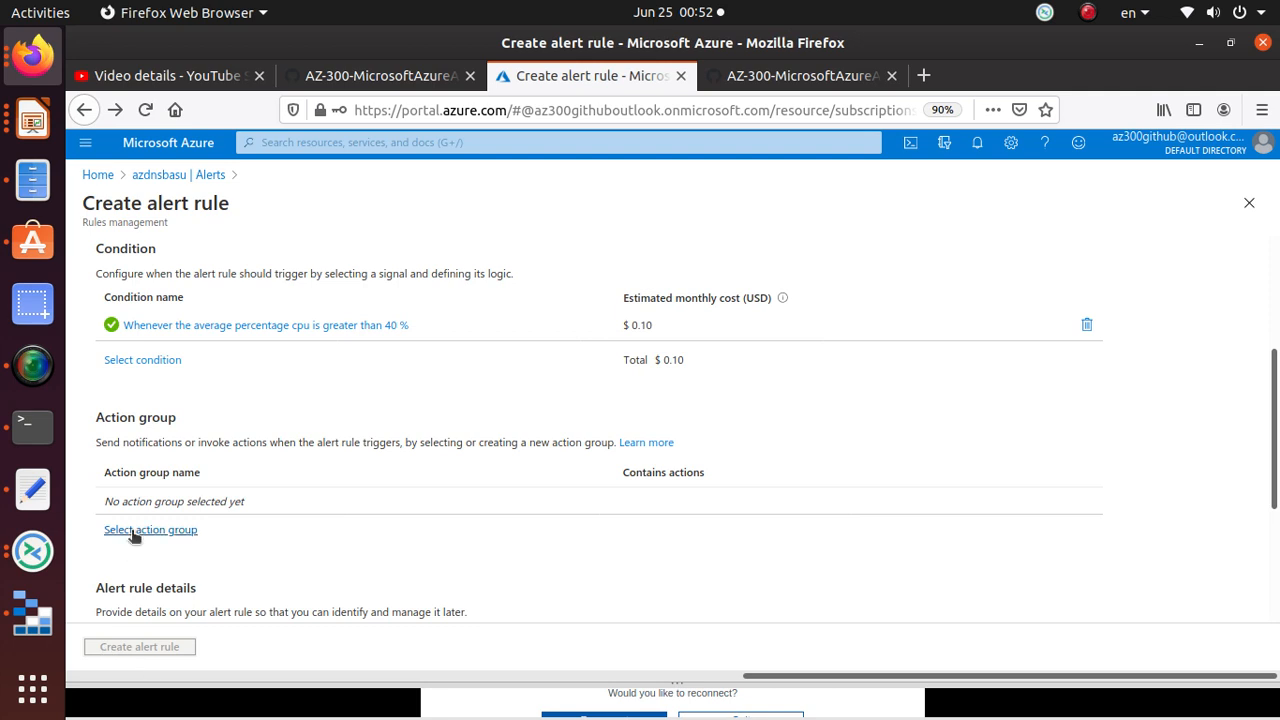
Step: Choose 'az30001 action group' in the action group list and attach it to the alert rule
click(181, 533)
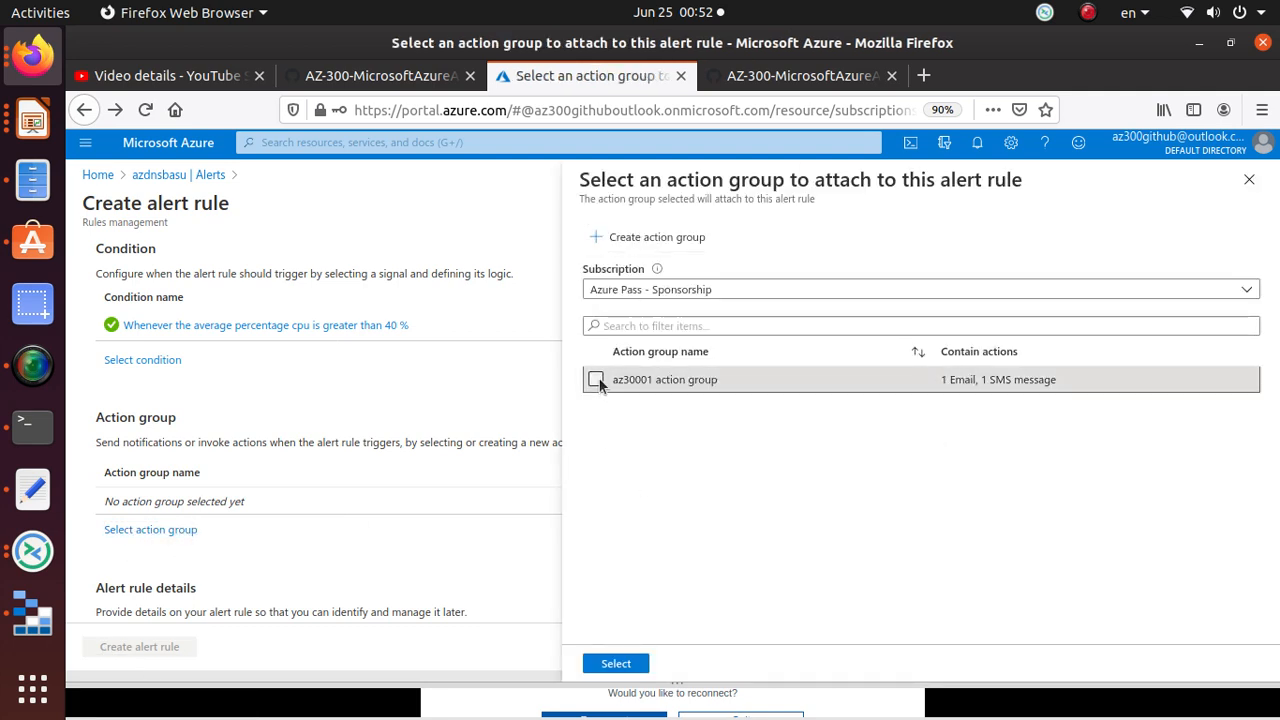
click(595, 380)
click(616, 664)
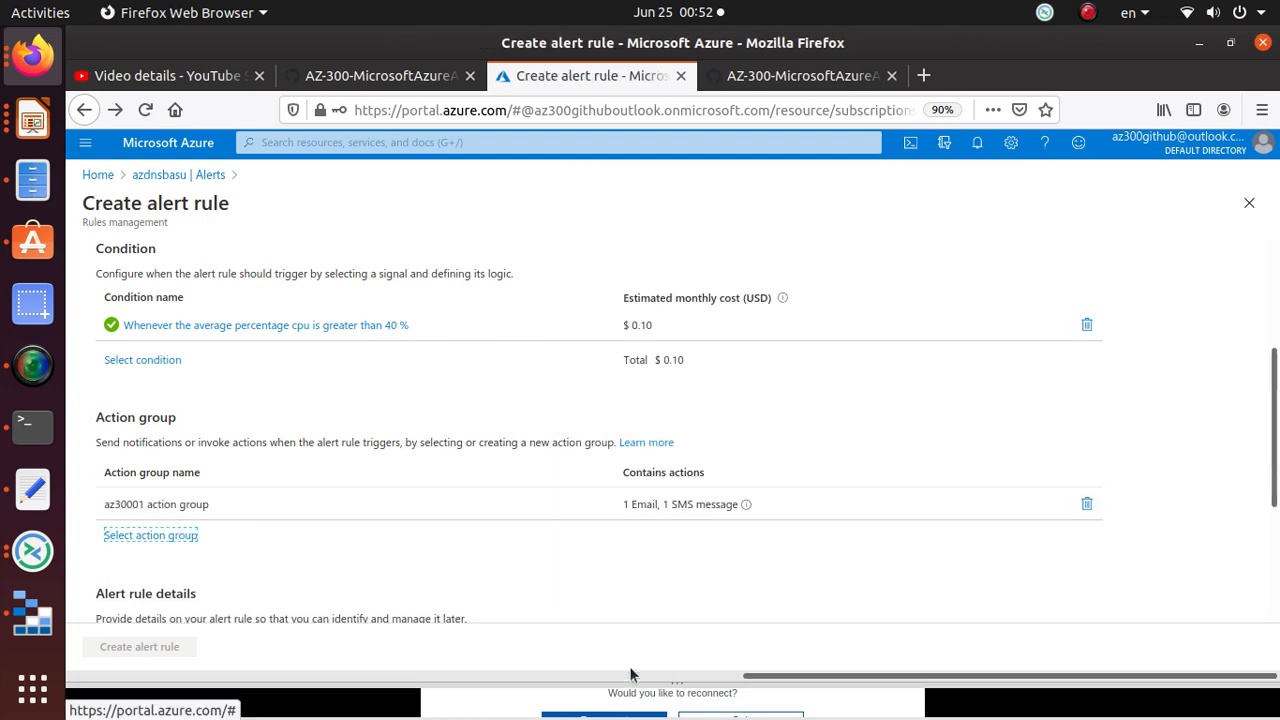
scroll(318, 518, down, 3)
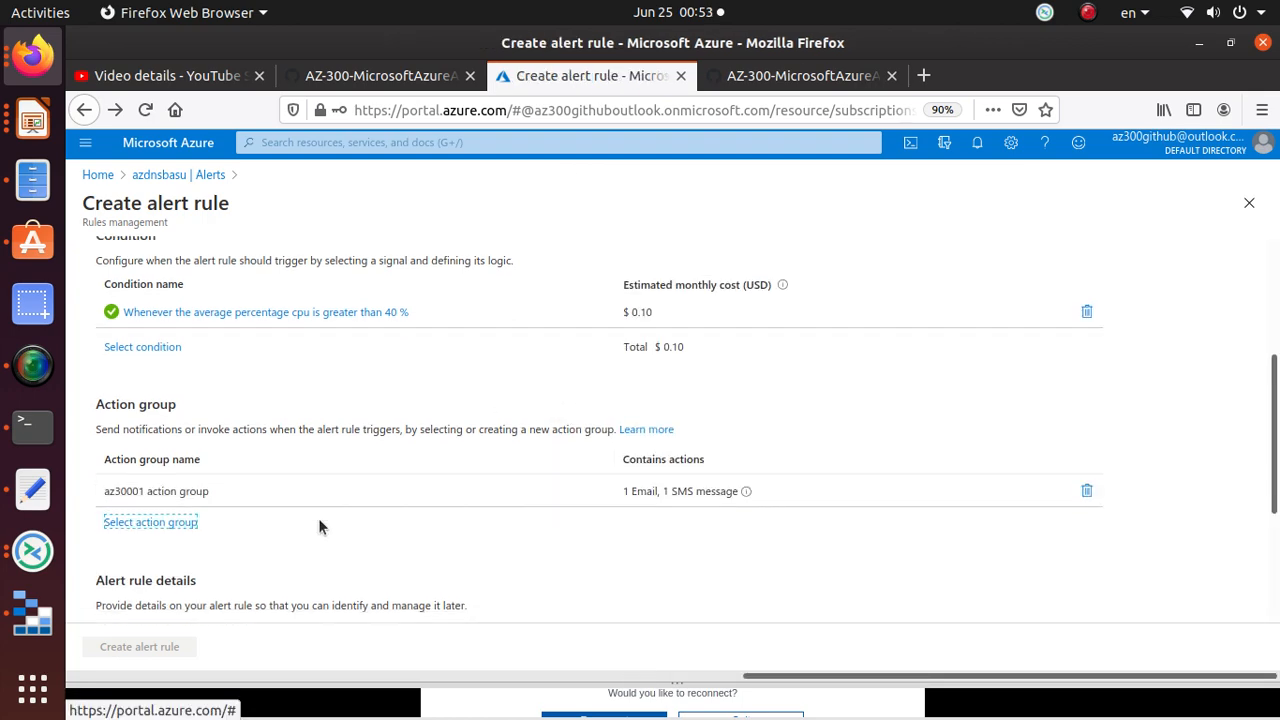
scroll(320, 520, down, 2)
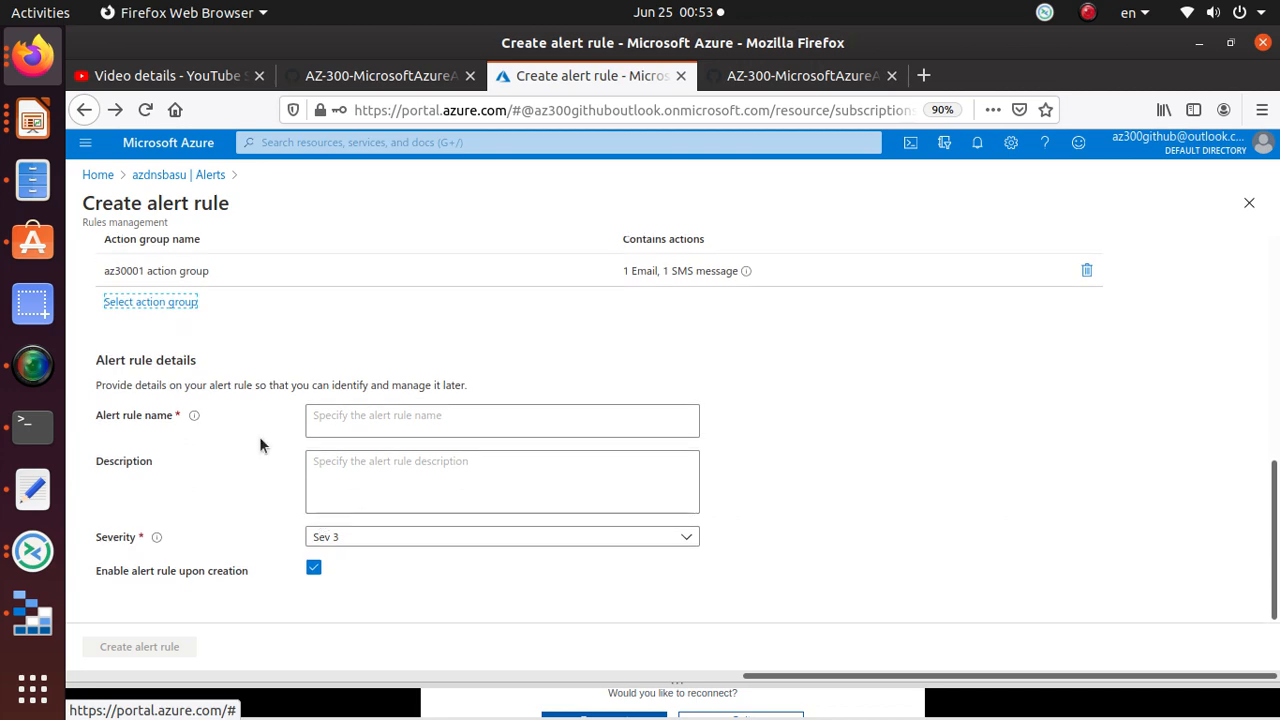
Step: Name the alert rule 'Percentage CPU of the VM scale set is greater than 60 percent'
drag(236, 420, 82, 417)
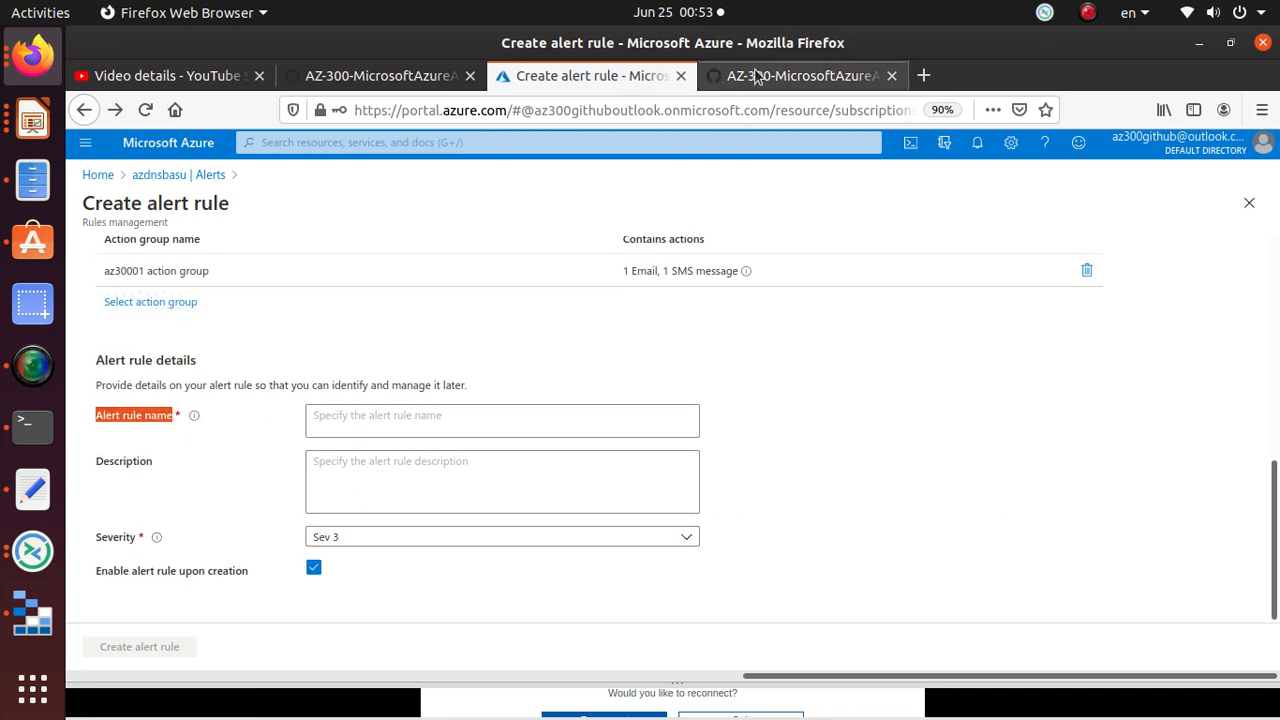
click(800, 75)
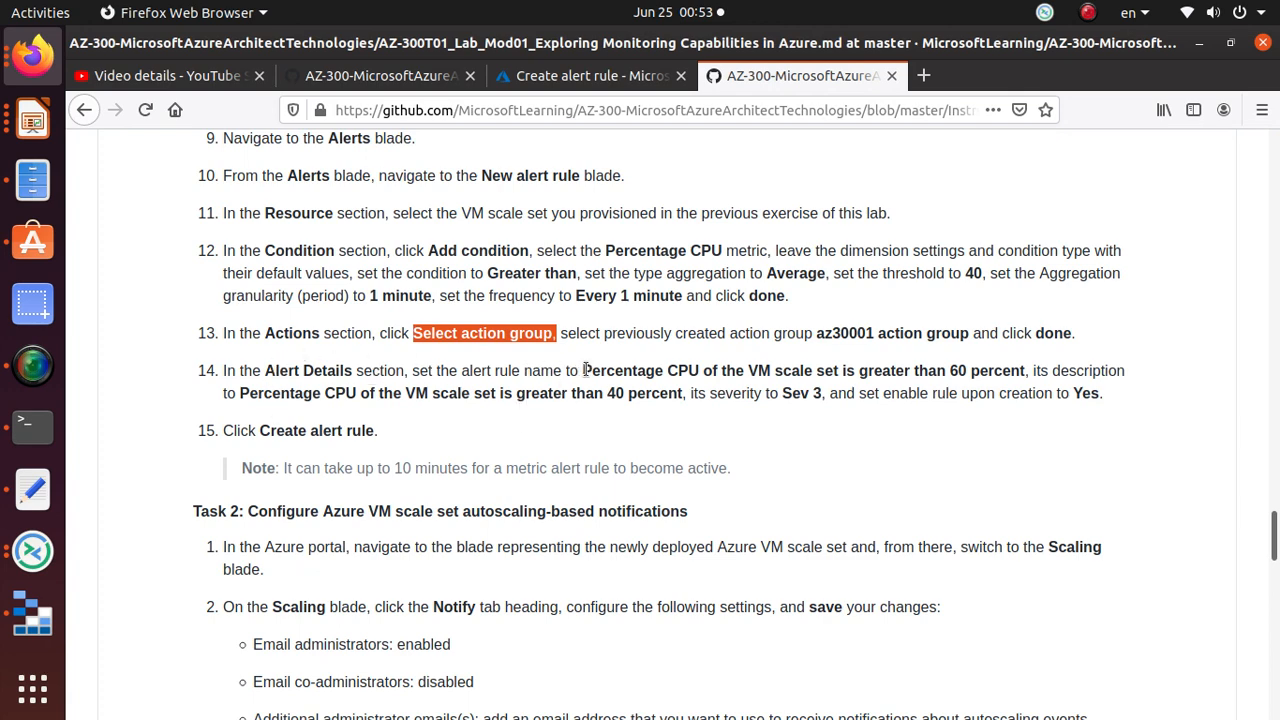
drag(586, 370, 1027, 370)
key(ctrl+c)
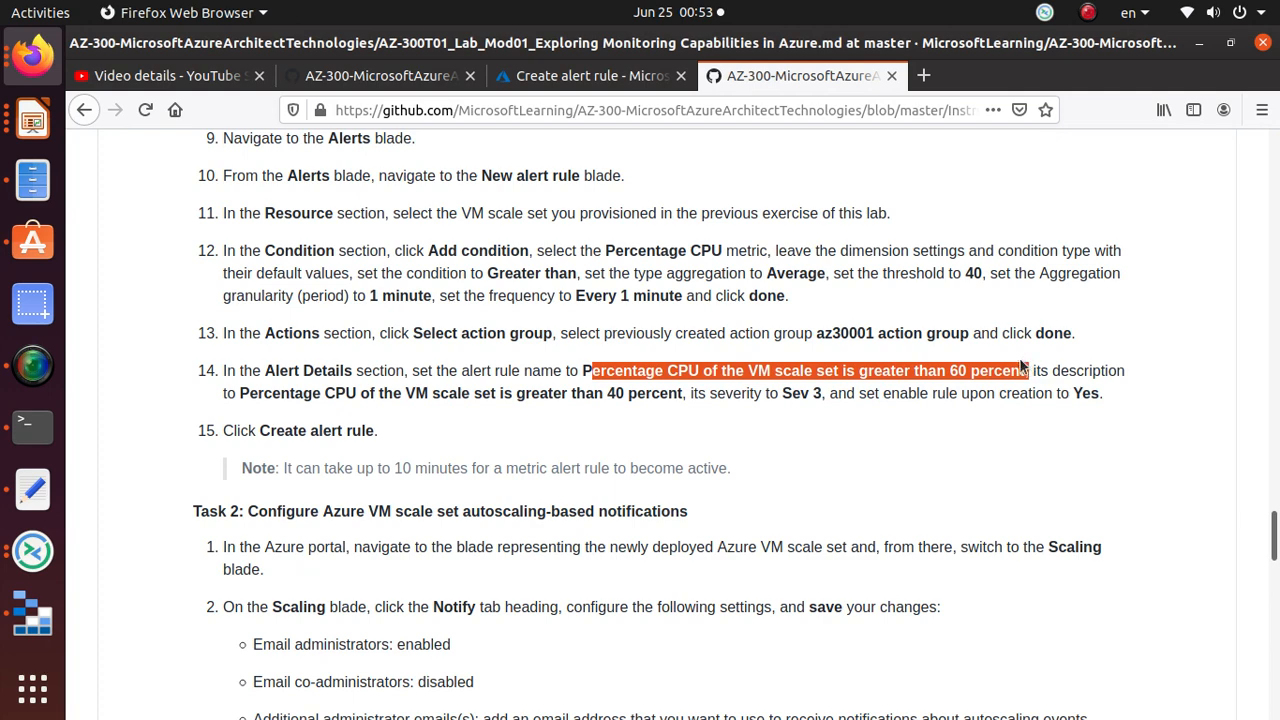
click(590, 76)
click(385, 421)
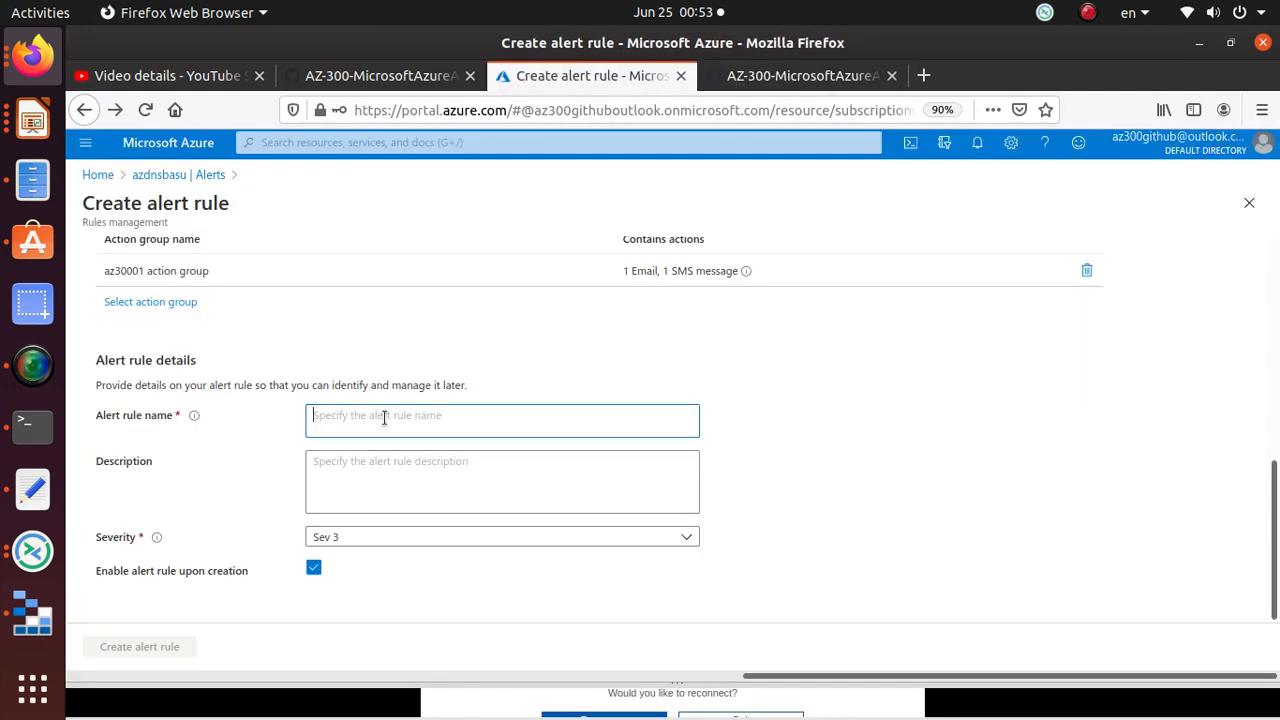
key(ctrl+v)
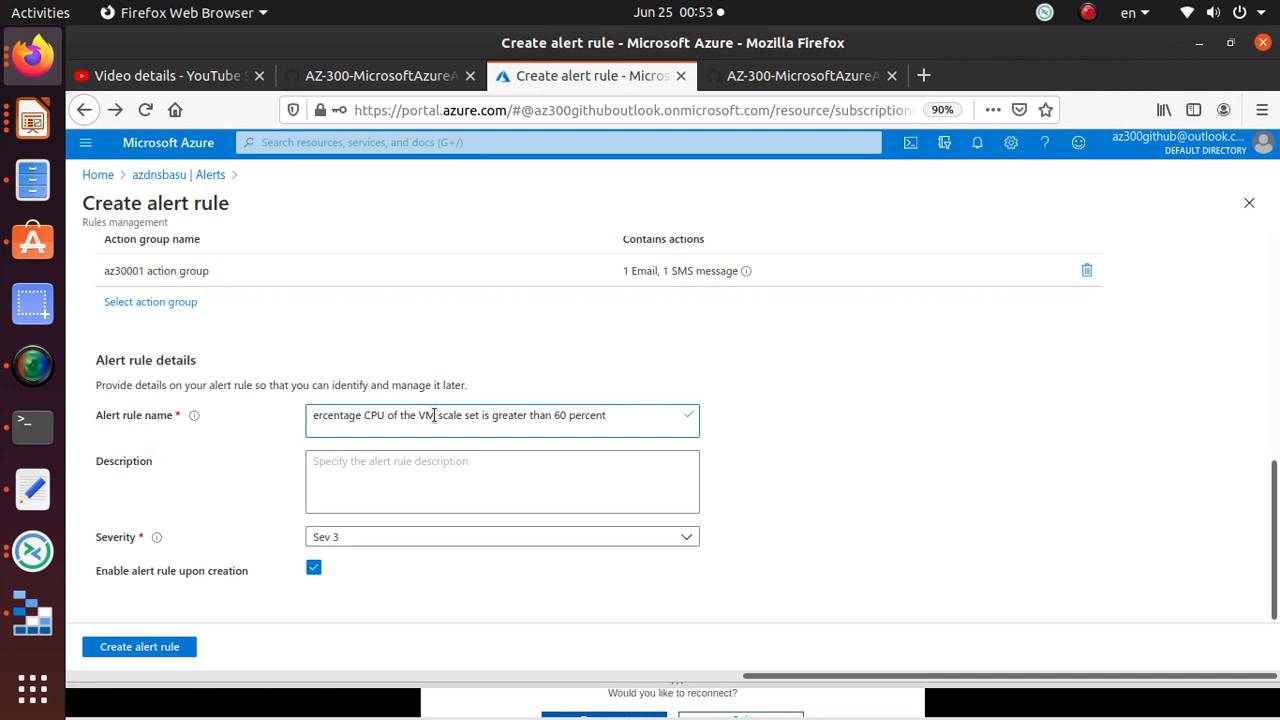
key(Home)
text(P)
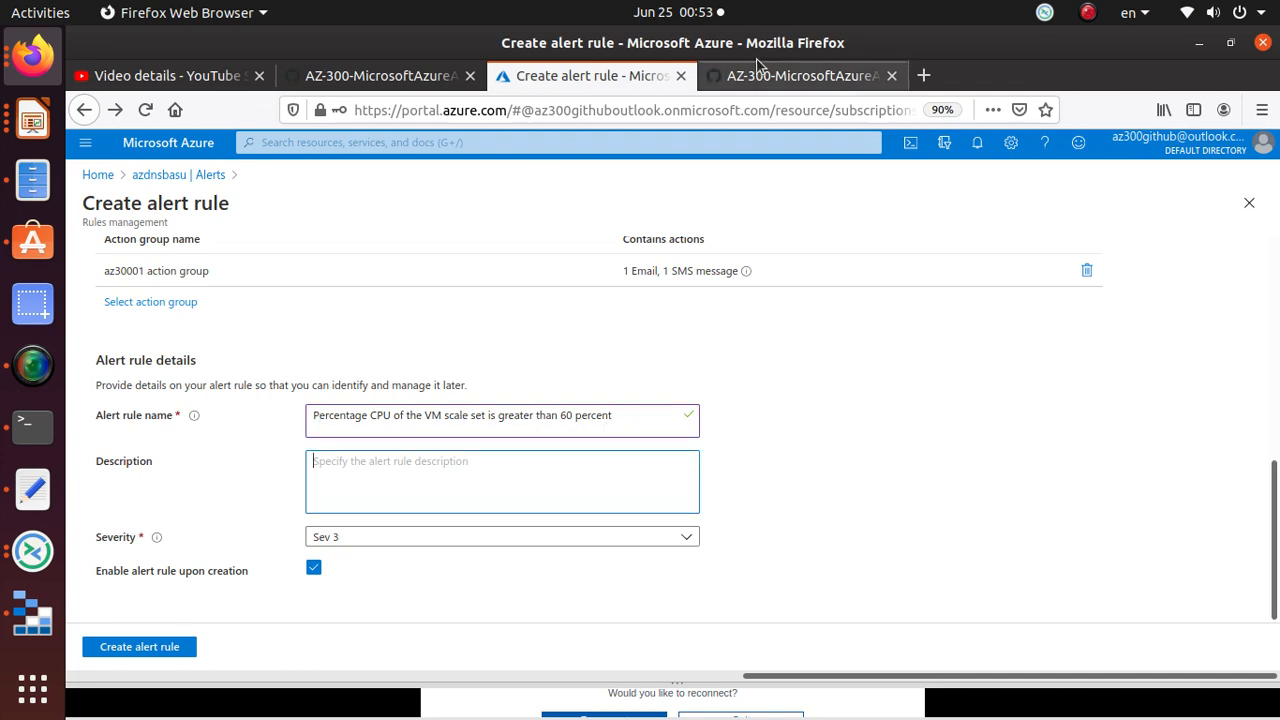
Step: Copy the rule description from the lab and paste it into the Description field
click(790, 78)
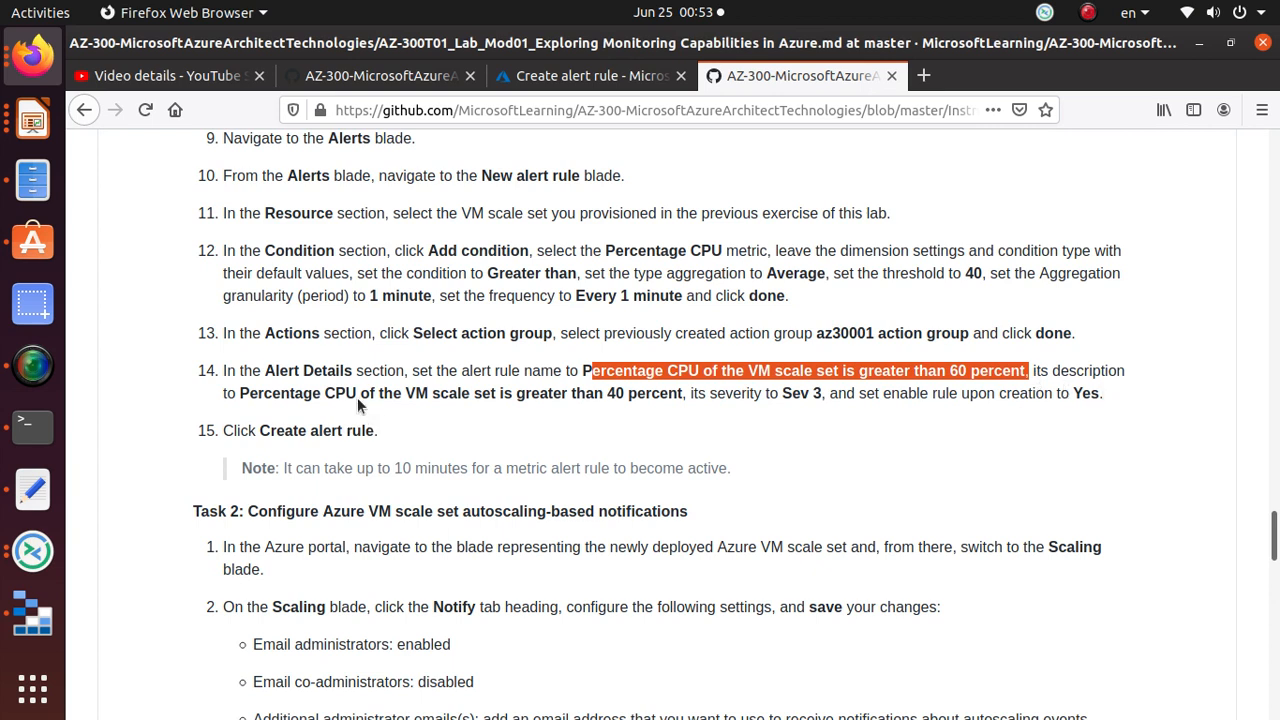
drag(240, 393, 504, 408)
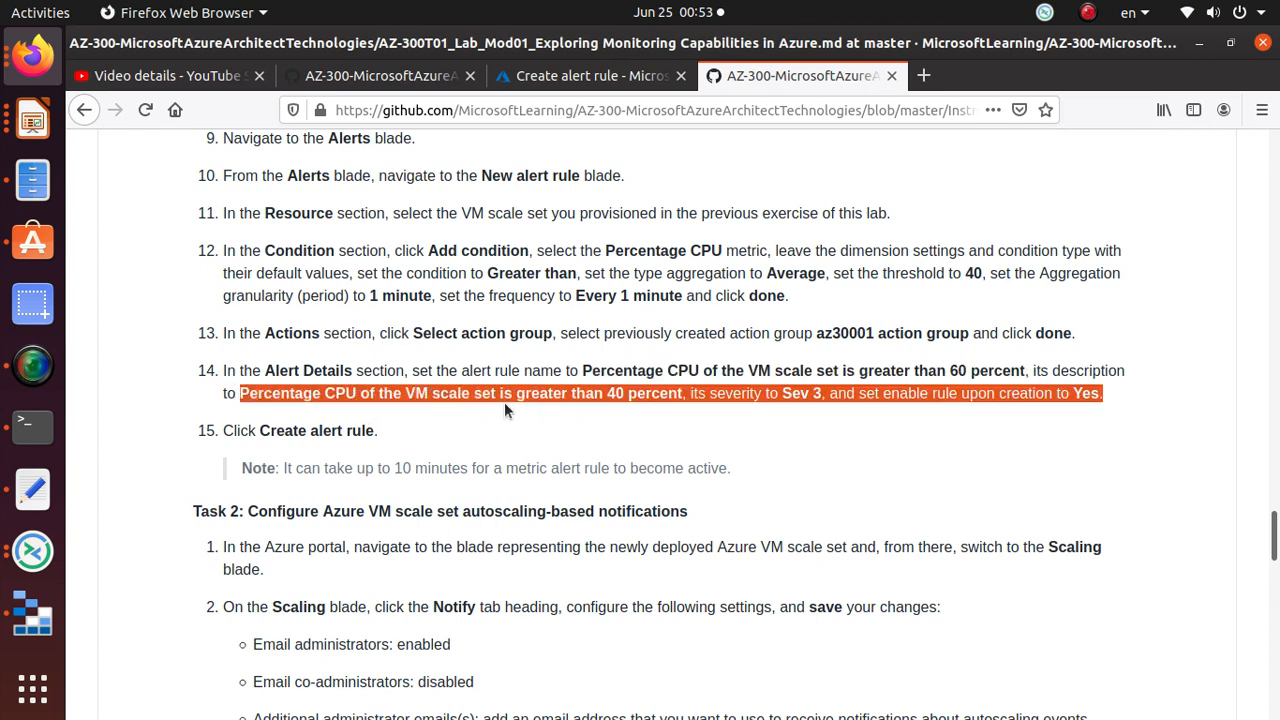
drag(596, 402, 677, 393)
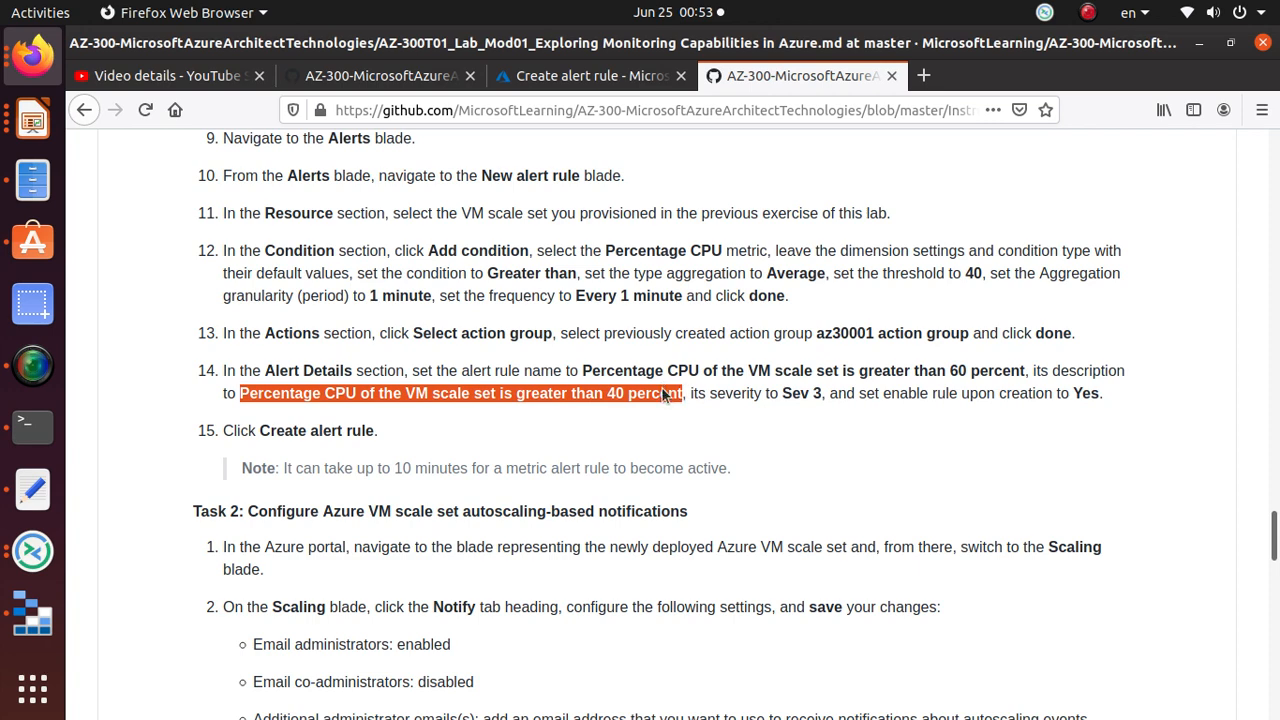
right_click(683, 395)
click(705, 406)
click(573, 75)
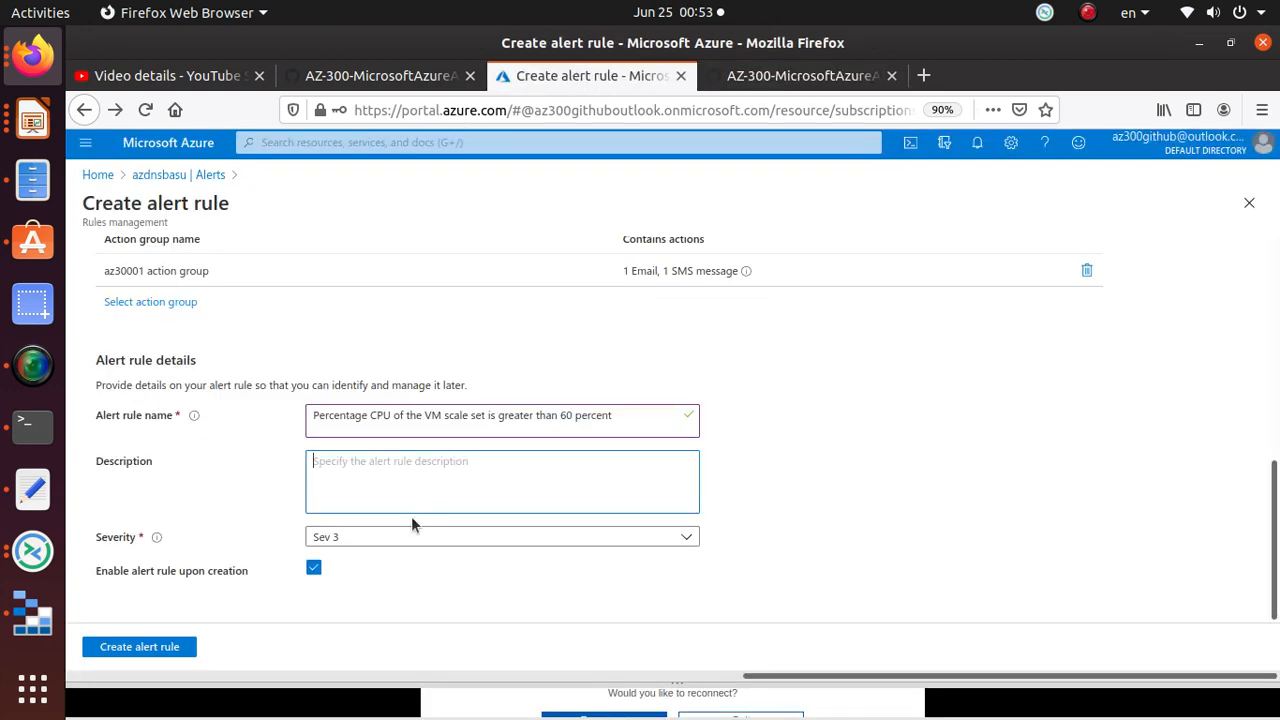
click(395, 462)
key(ctrl+v)
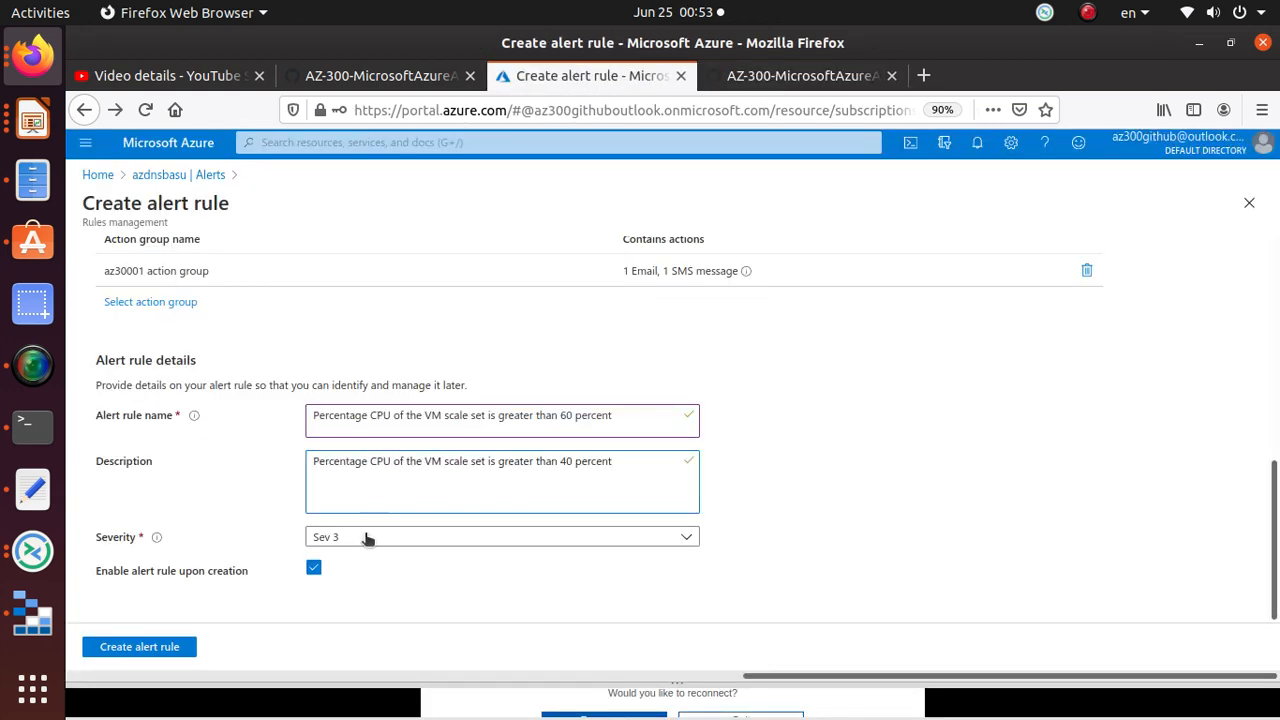
Step: Keep severity at Sev 3 and create the alert rule
click(753, 77)
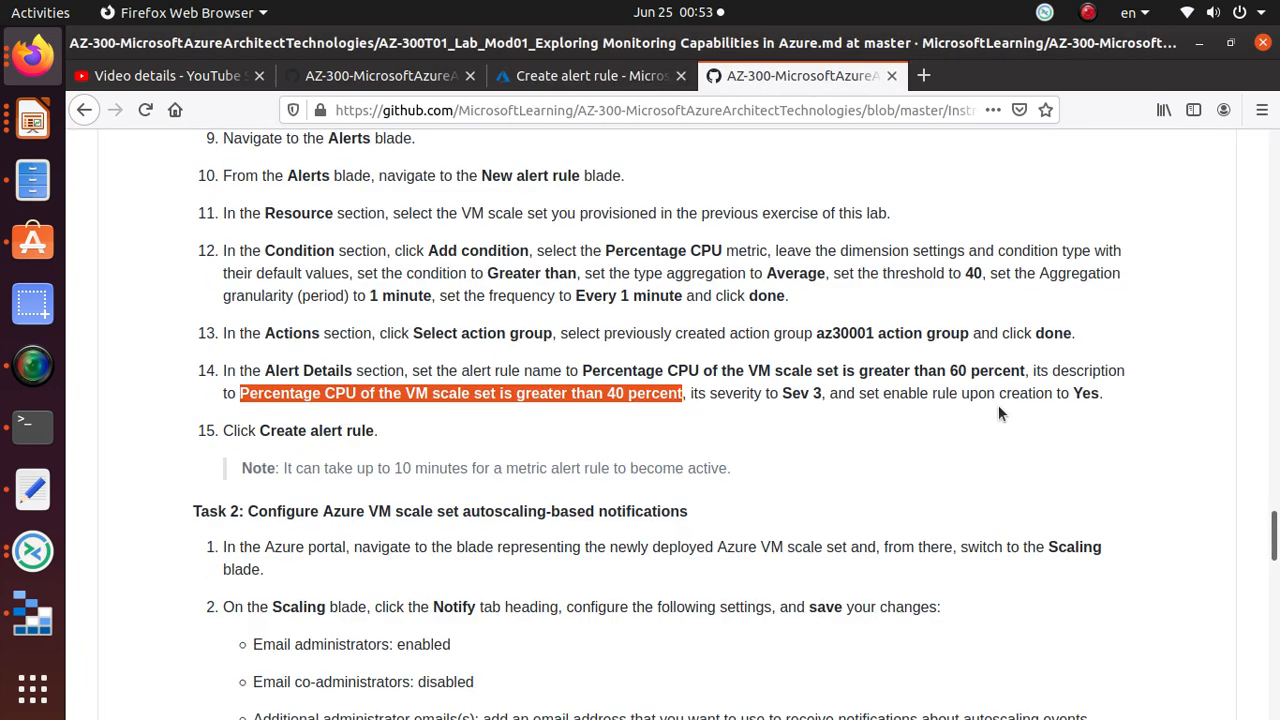
click(645, 86)
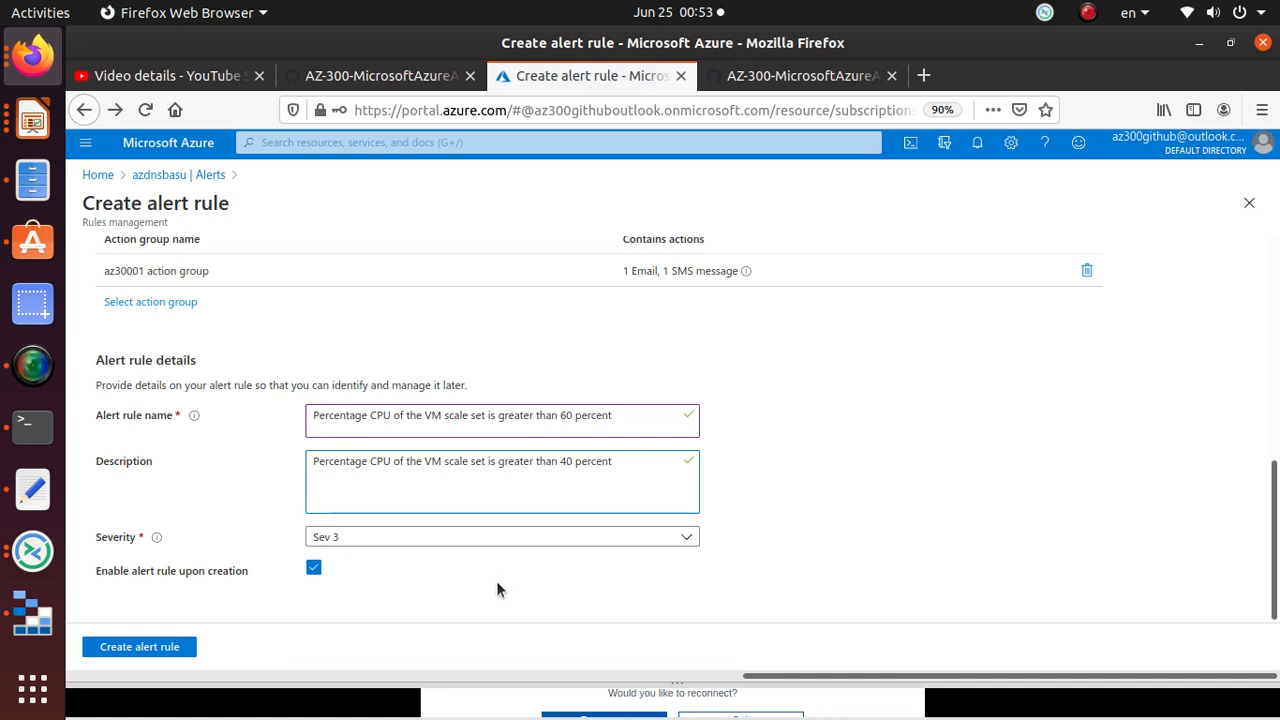
click(519, 540)
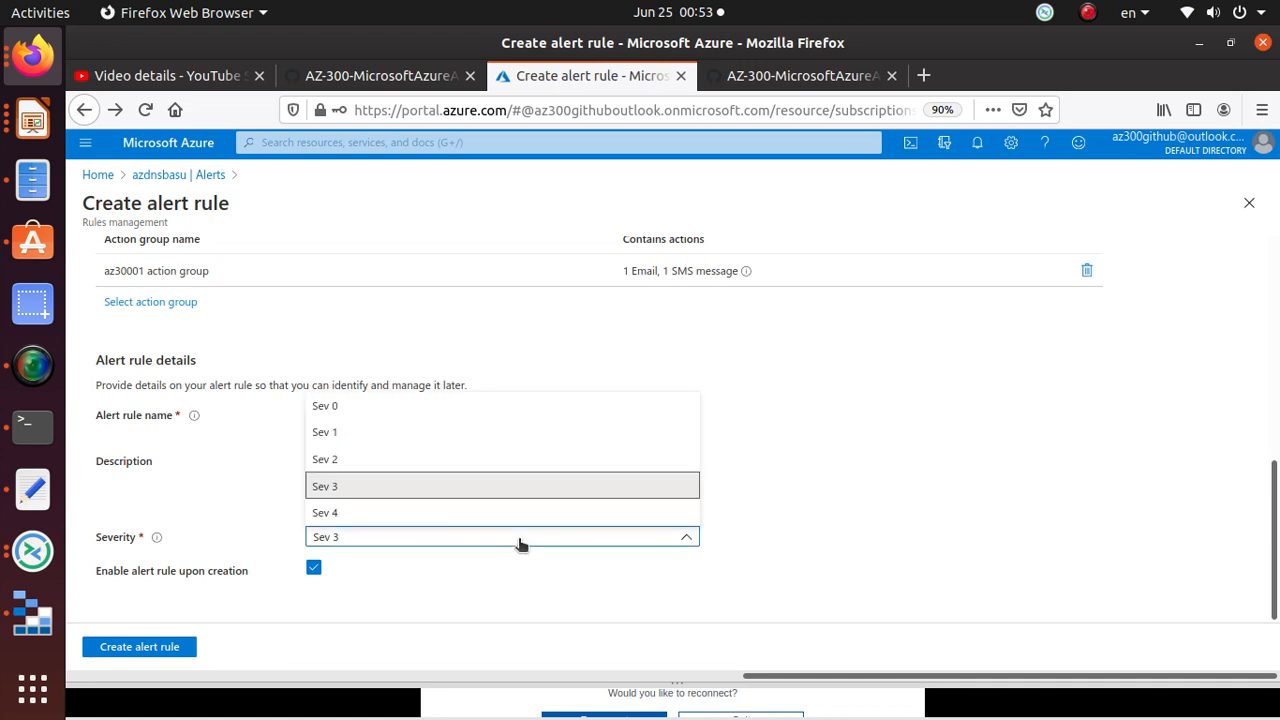
click(519, 541)
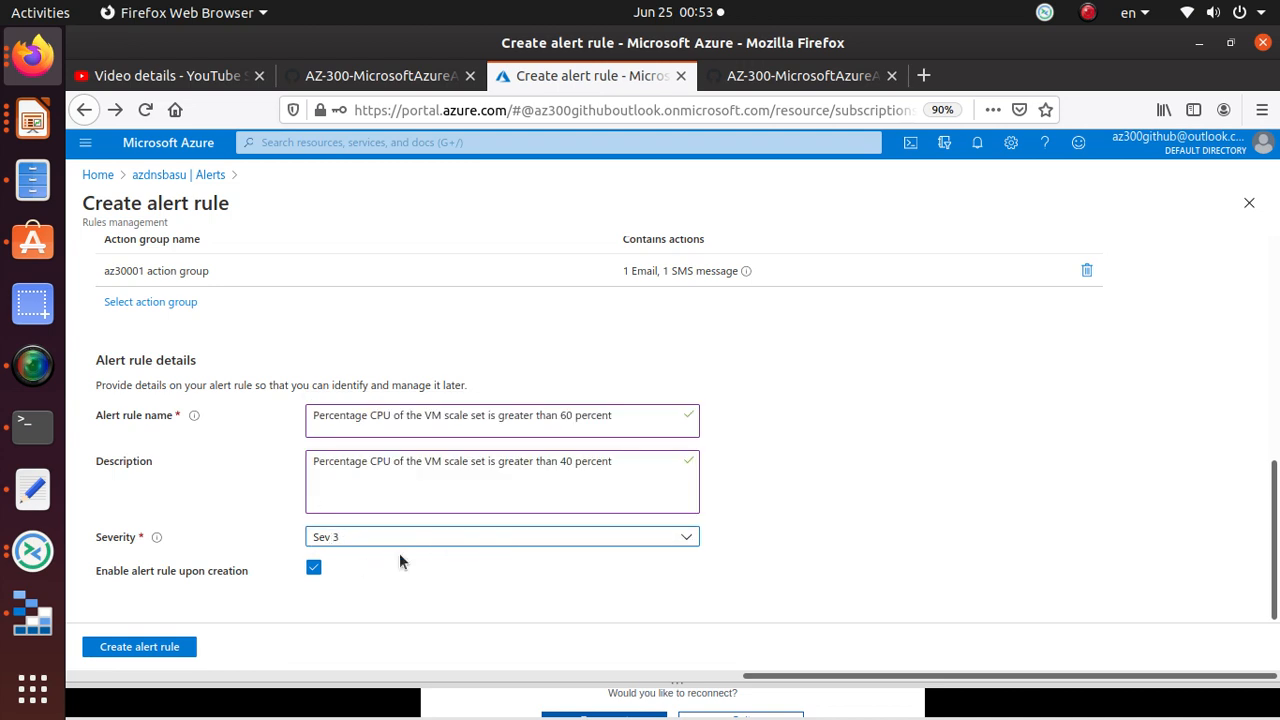
click(140, 647)
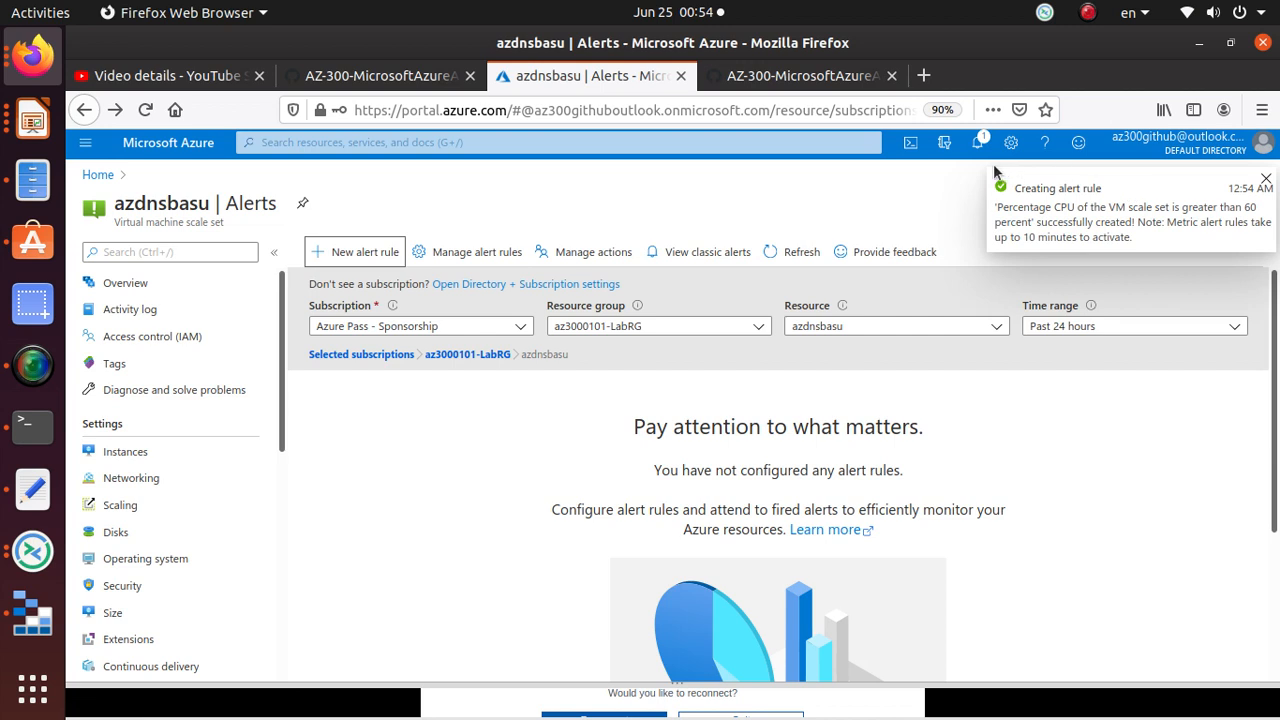
drag(1072, 193, 1132, 205)
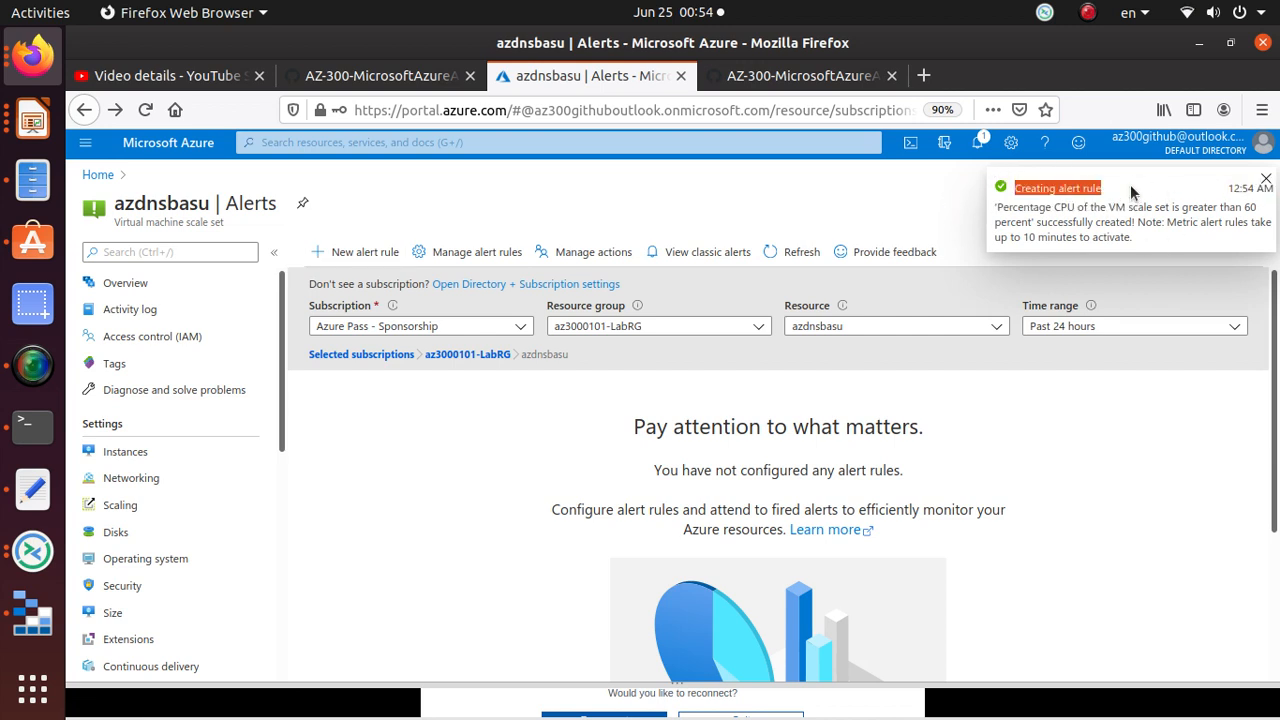
click(797, 76)
scroll(435, 460, down, 1)
scroll(435, 460, down, 1)
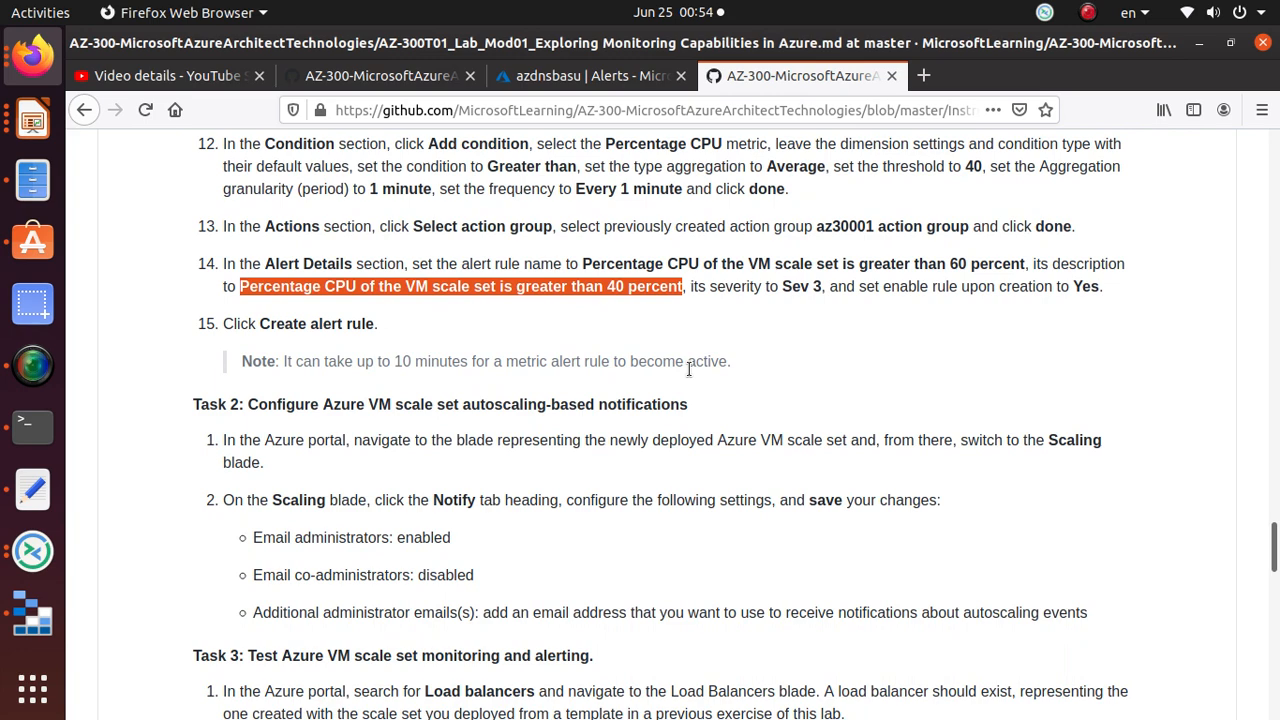
scroll(711, 365, down, 3)
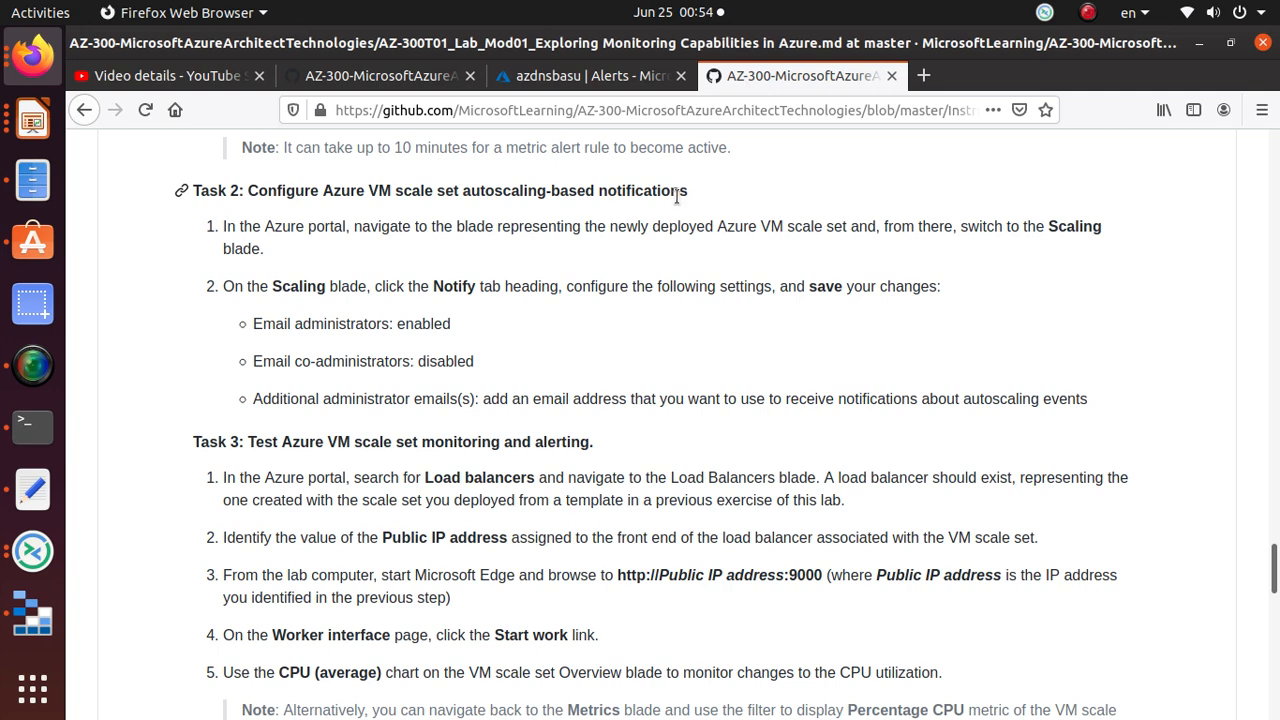
scroll(557, 360, down, 10)
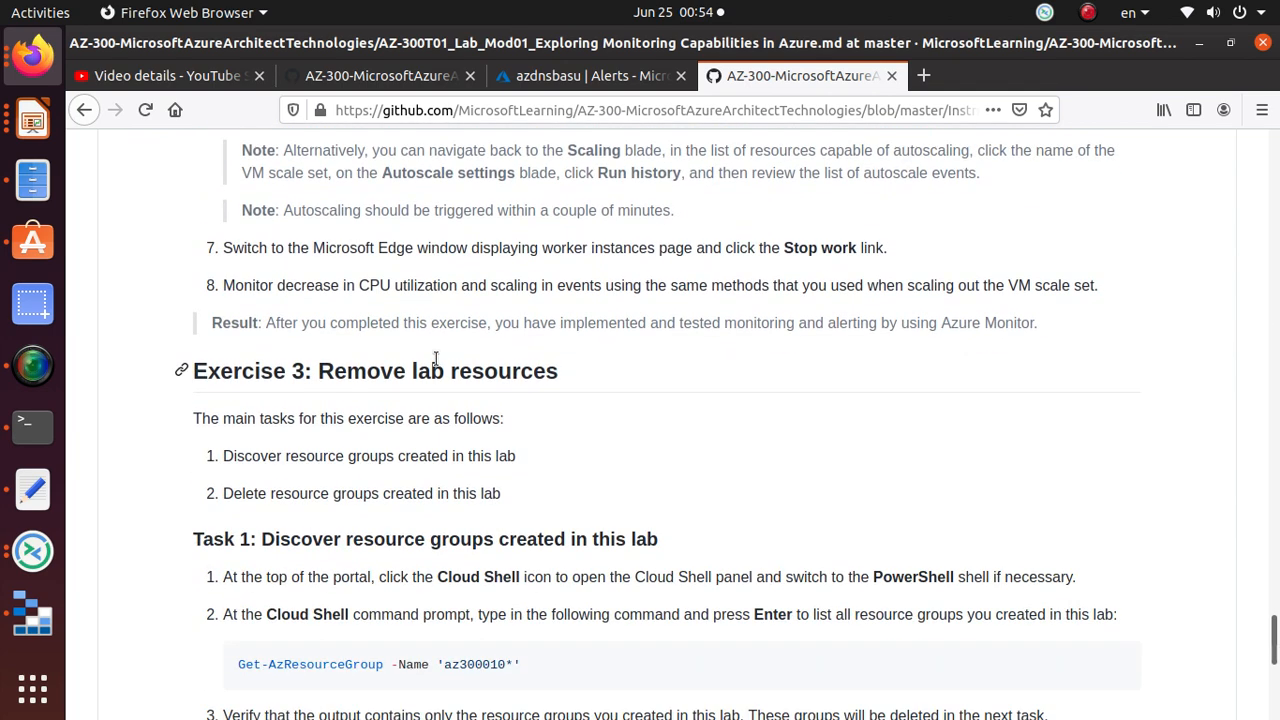
scroll(436, 358, up, 10)
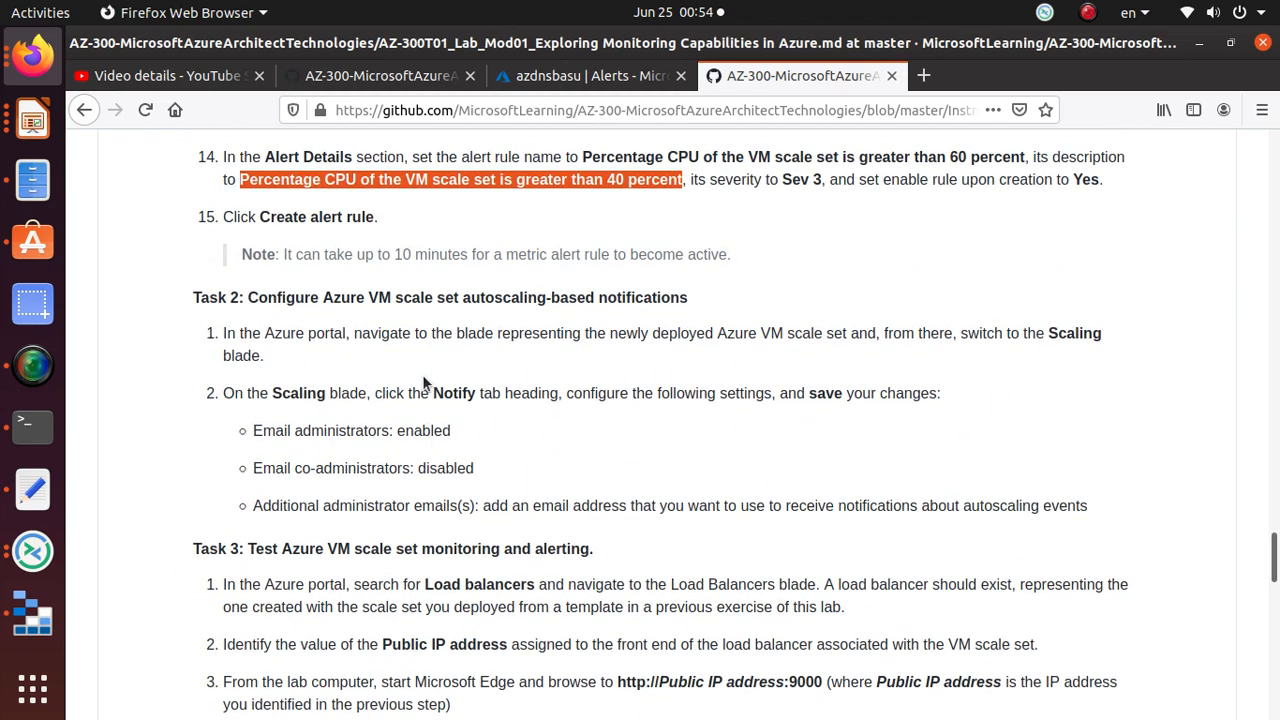
scroll(422, 380, down, 1)
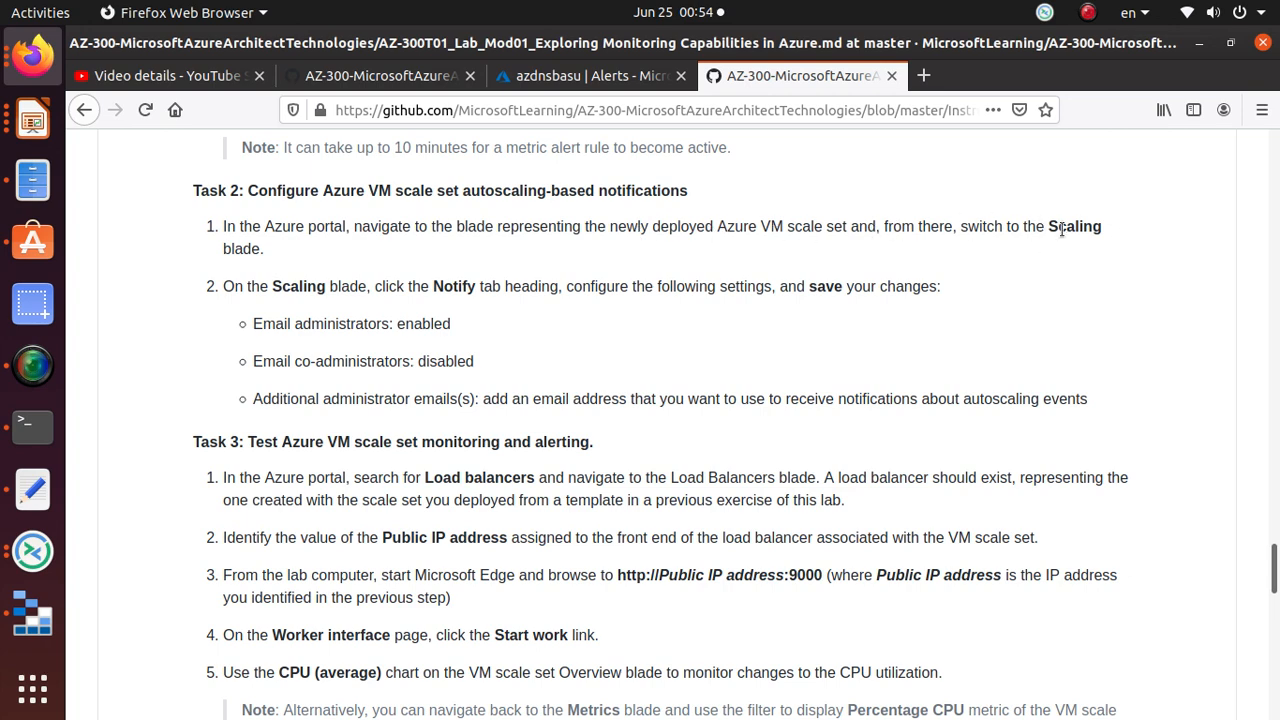
click(604, 74)
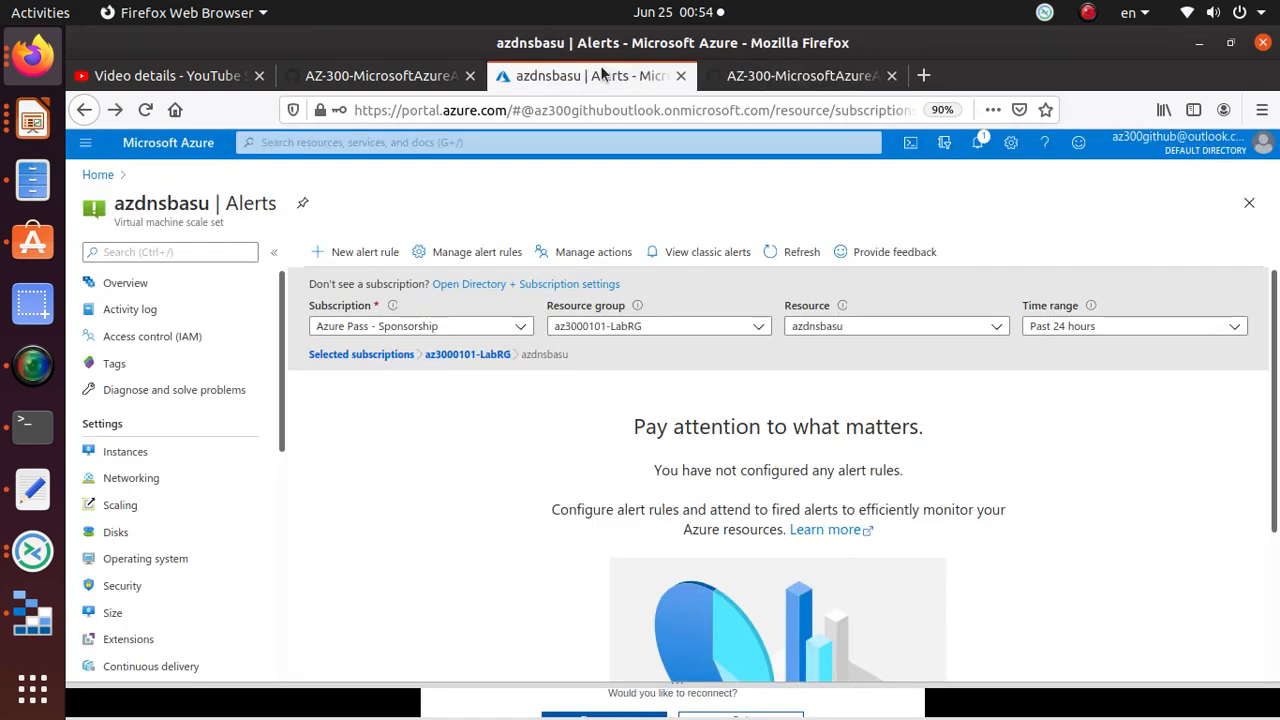
scroll(179, 444, down, 5)
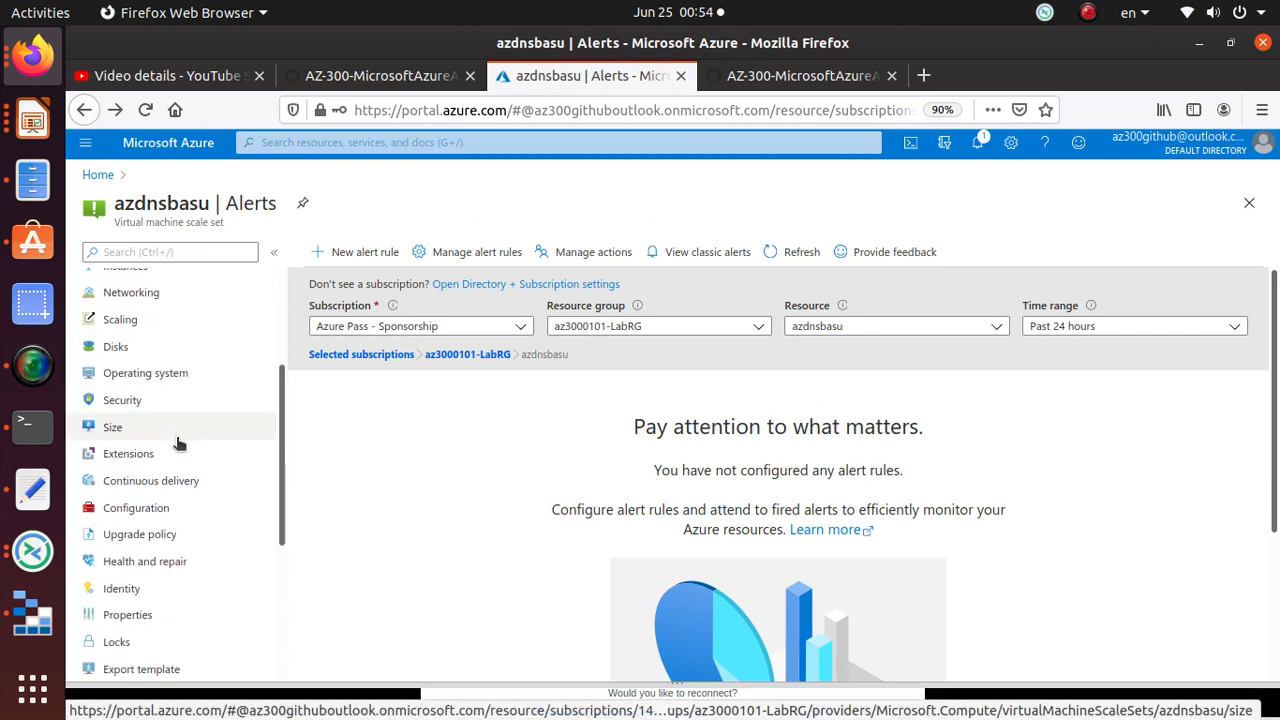
scroll(181, 441, down, 3)
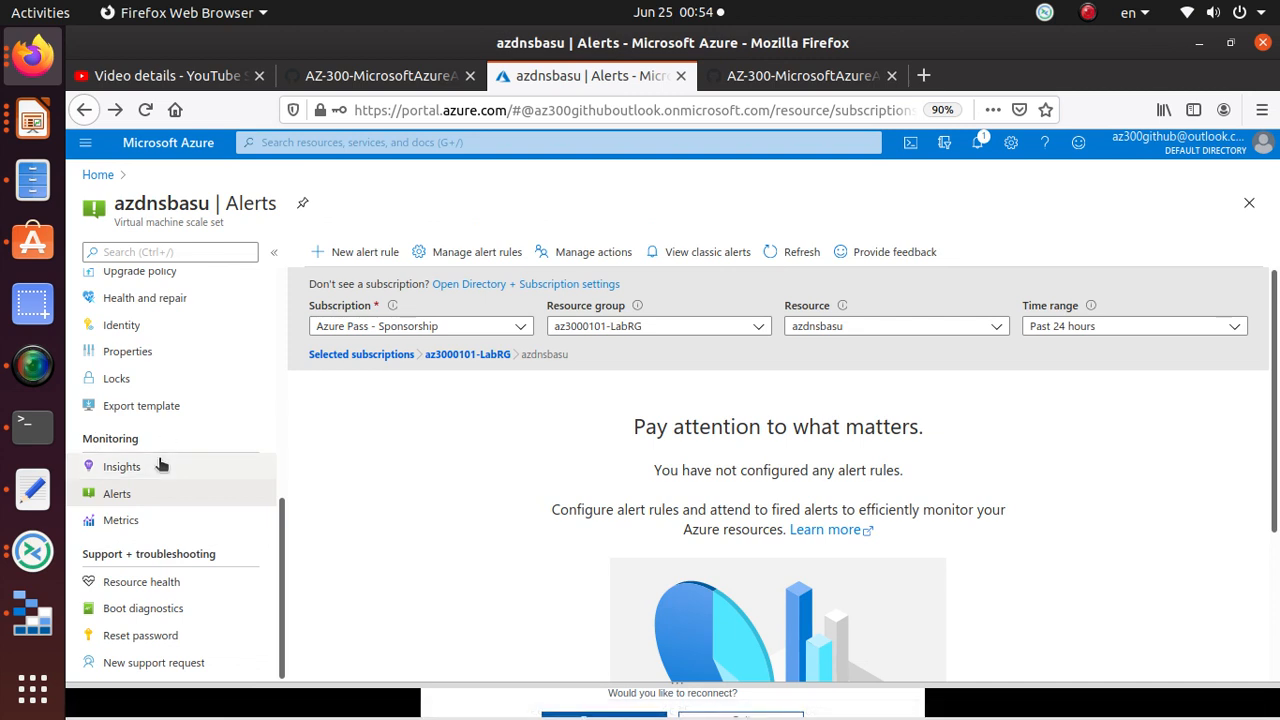
scroll(160, 462, up, 3)
scroll(160, 462, up, 4)
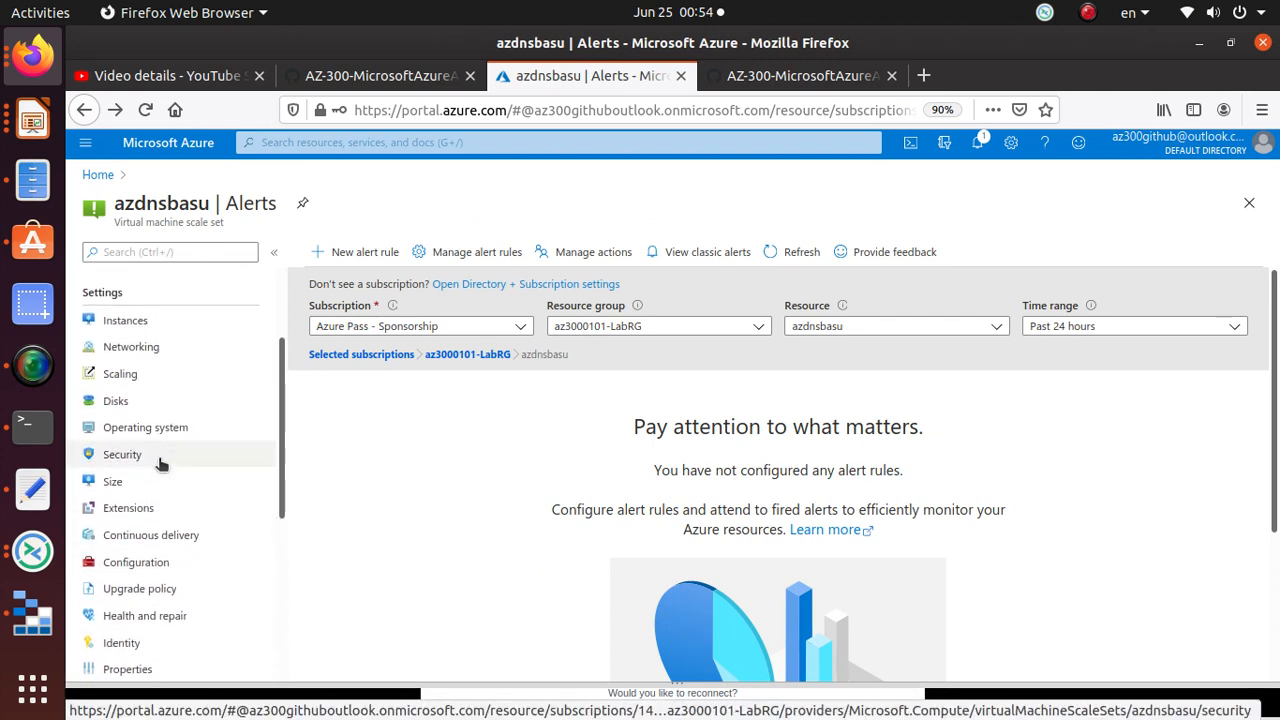
click(163, 420)
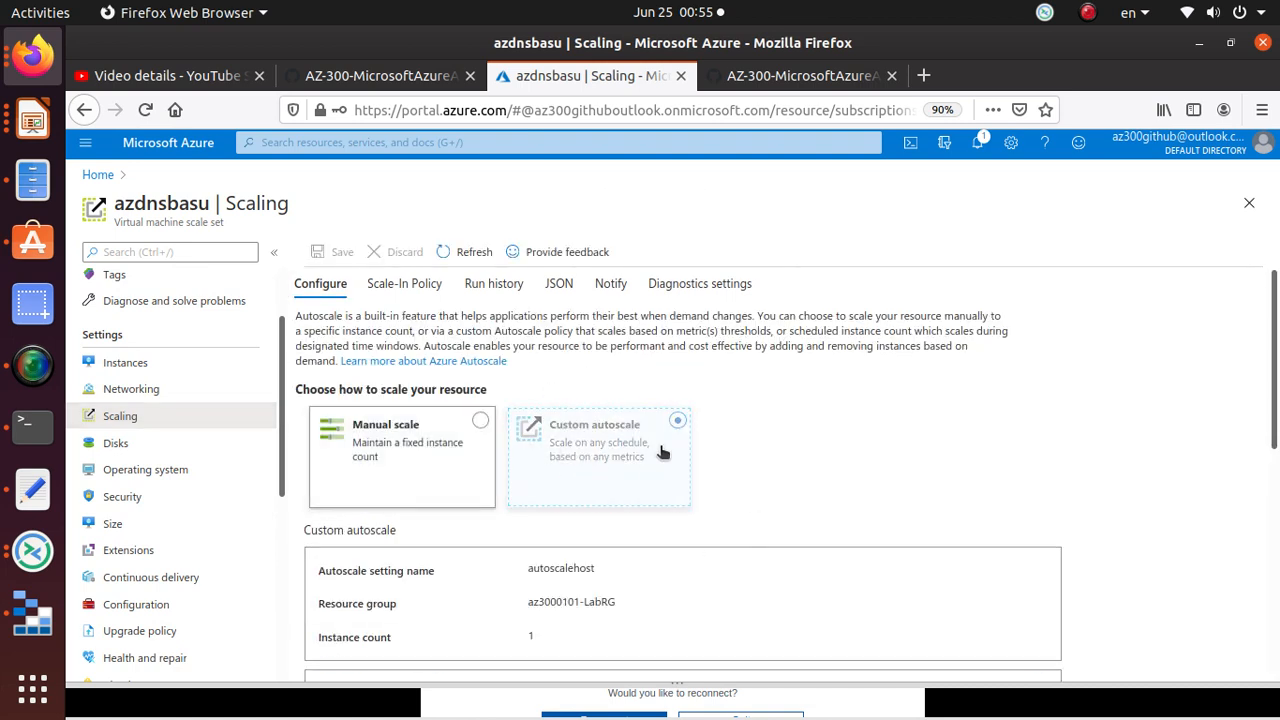
scroll(661, 453, down, 10)
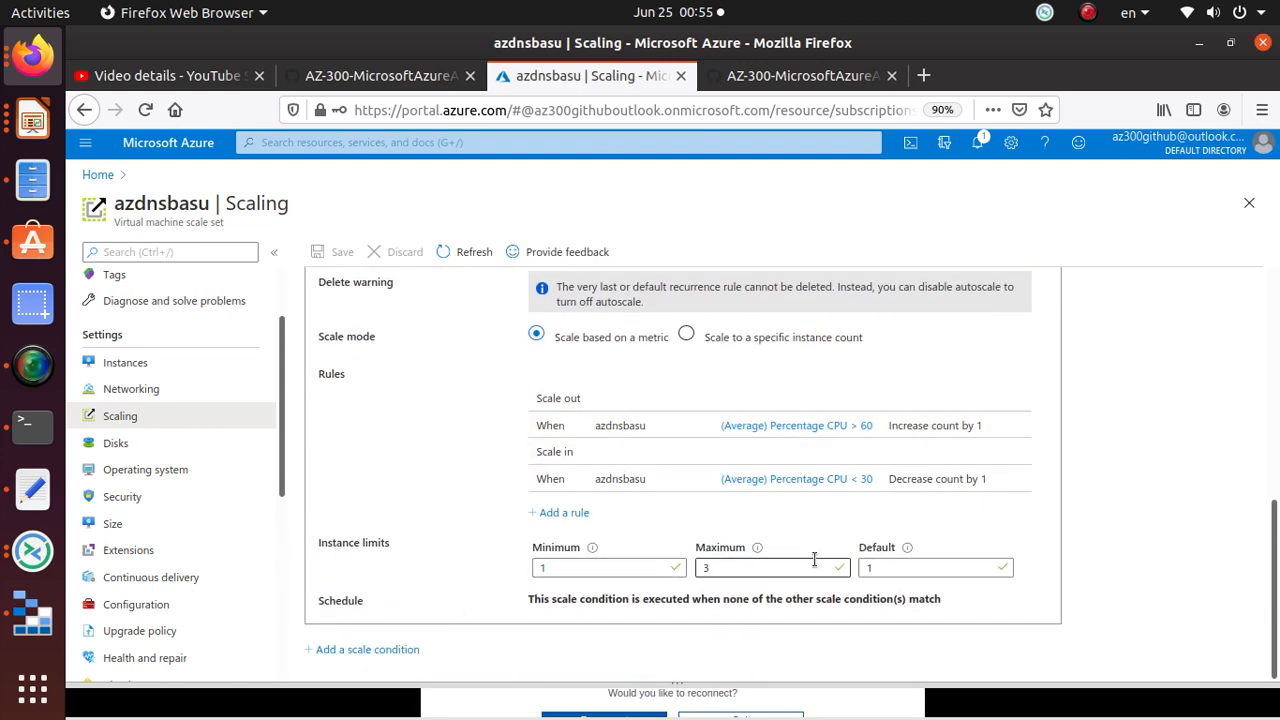
scroll(519, 488, up, 2)
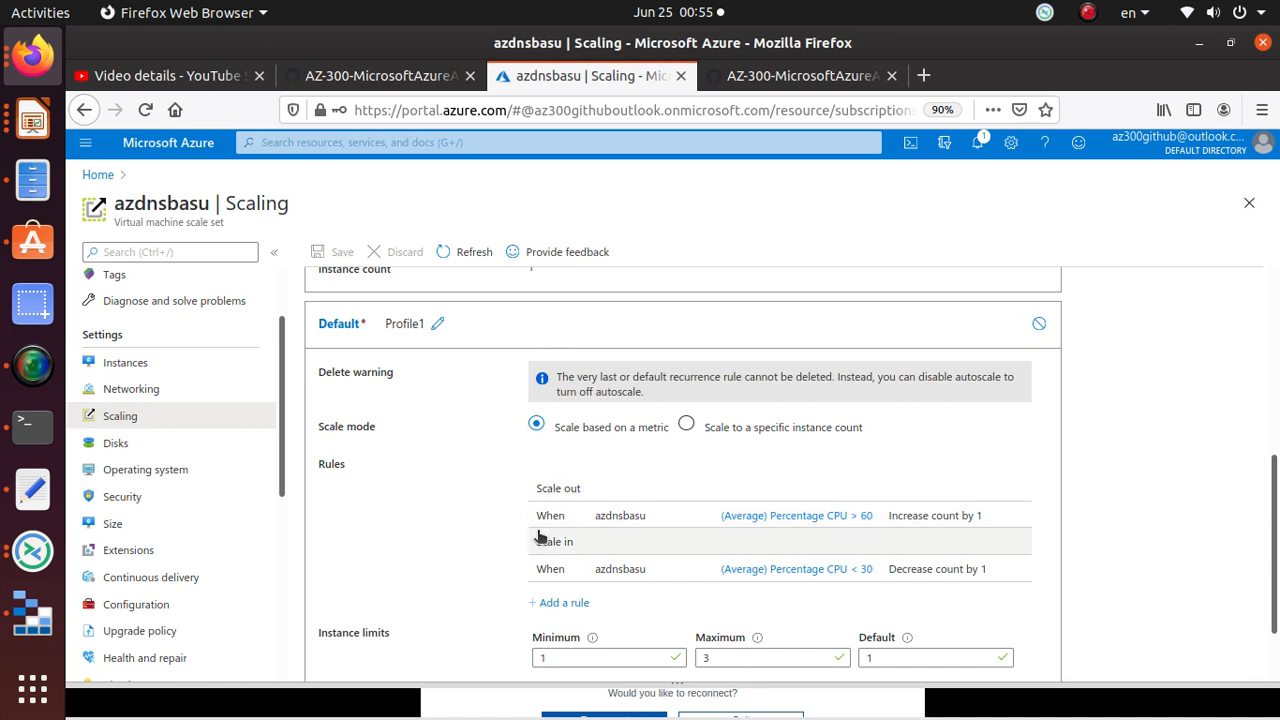
click(770, 77)
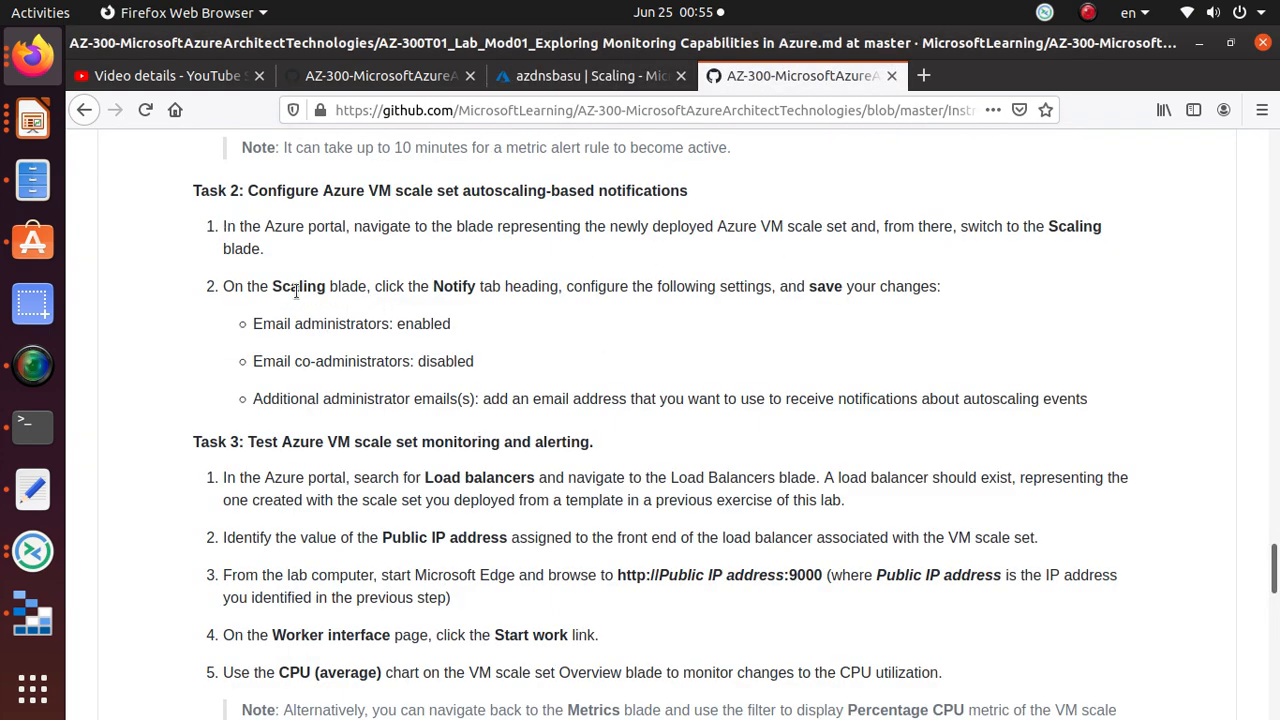
drag(386, 286, 931, 291)
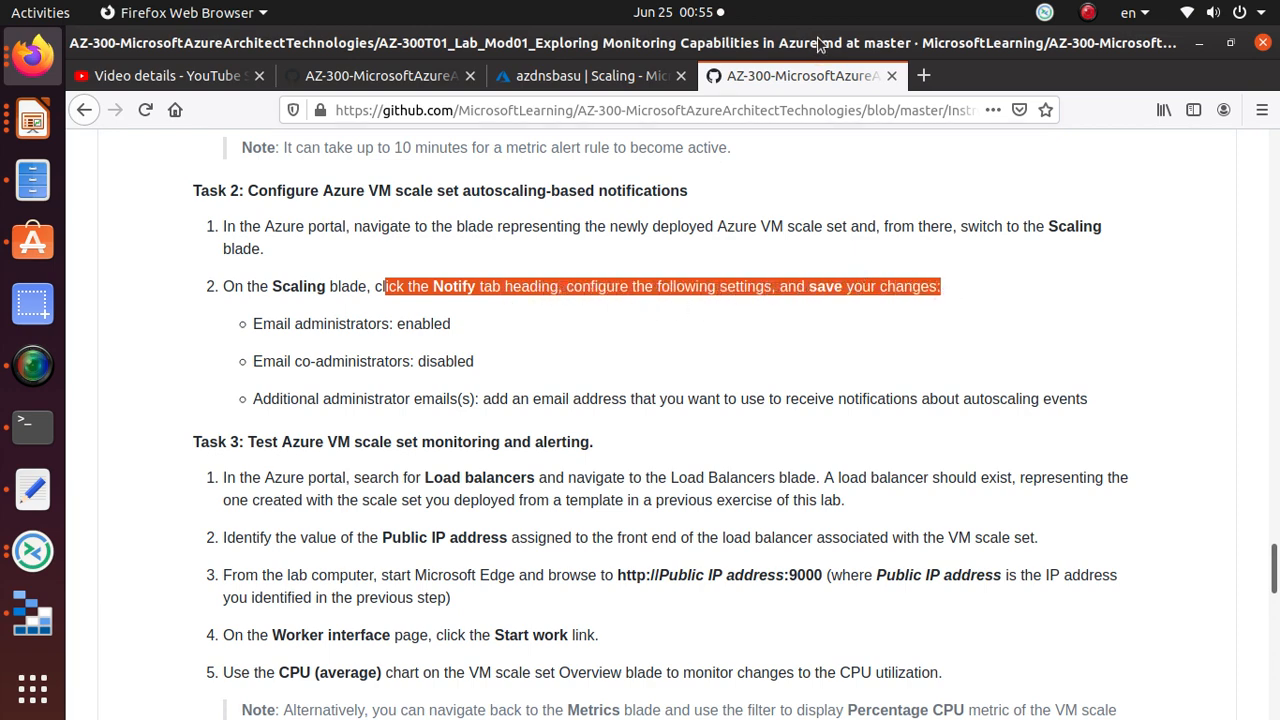
click(590, 75)
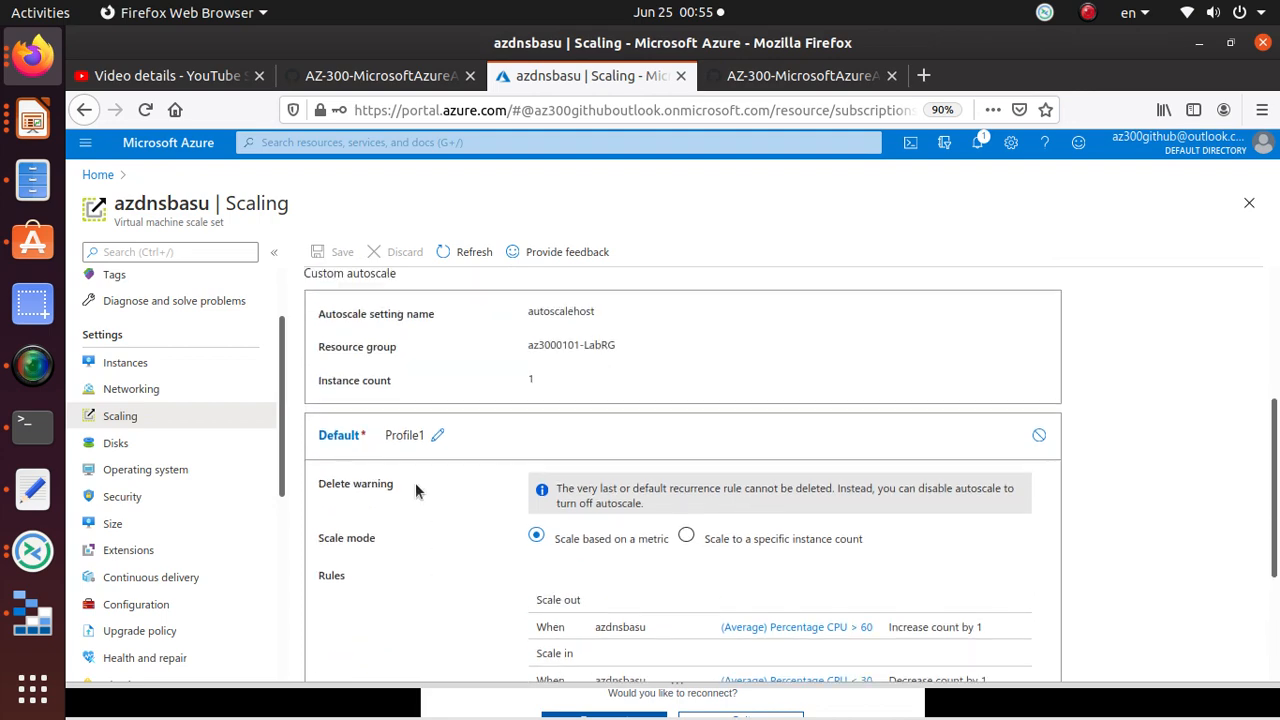
scroll(268, 488, up, 2)
scroll(616, 412, up, 5)
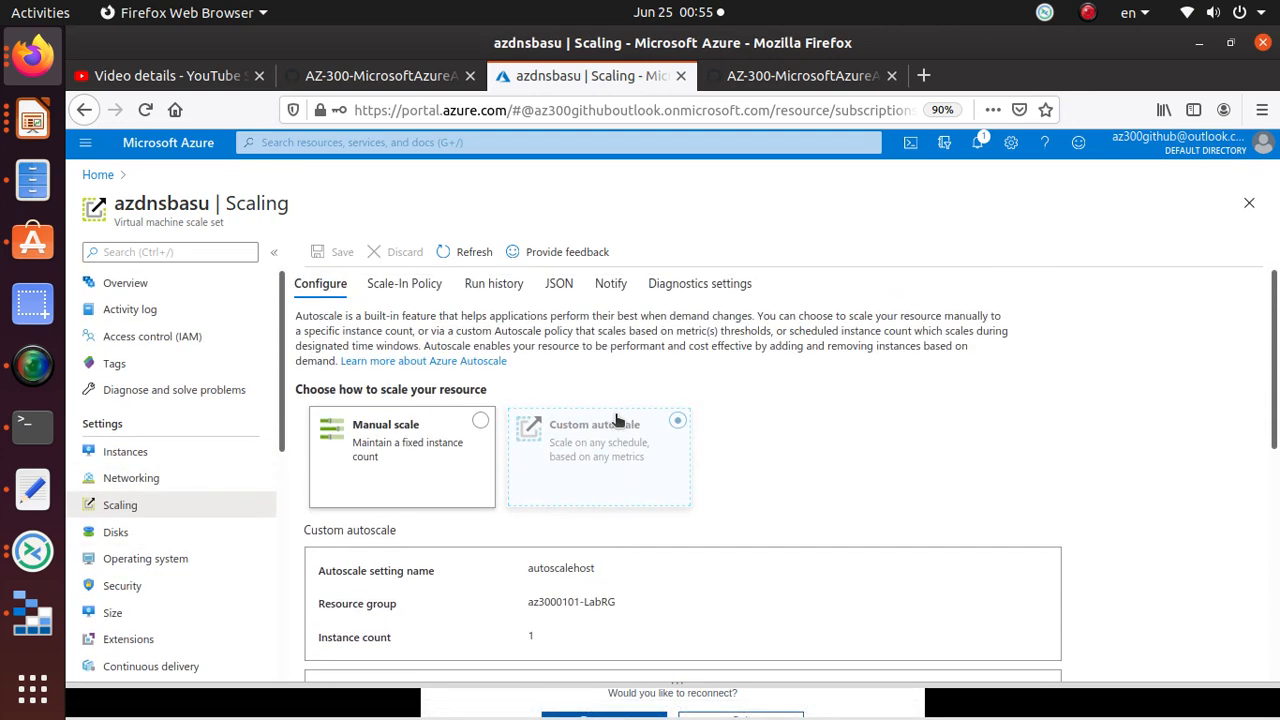
Step: Turn on autoscale e-mails to administrators and turn them off for co-administrators
click(614, 285)
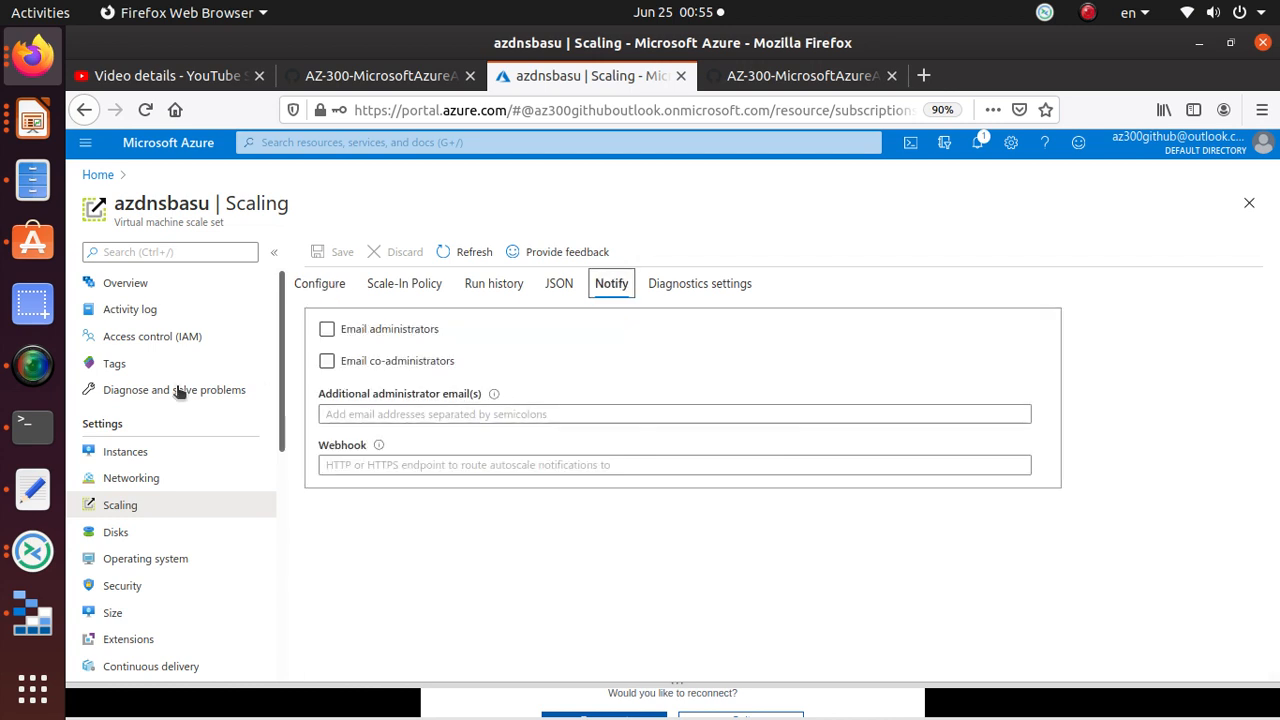
click(327, 329)
click(327, 361)
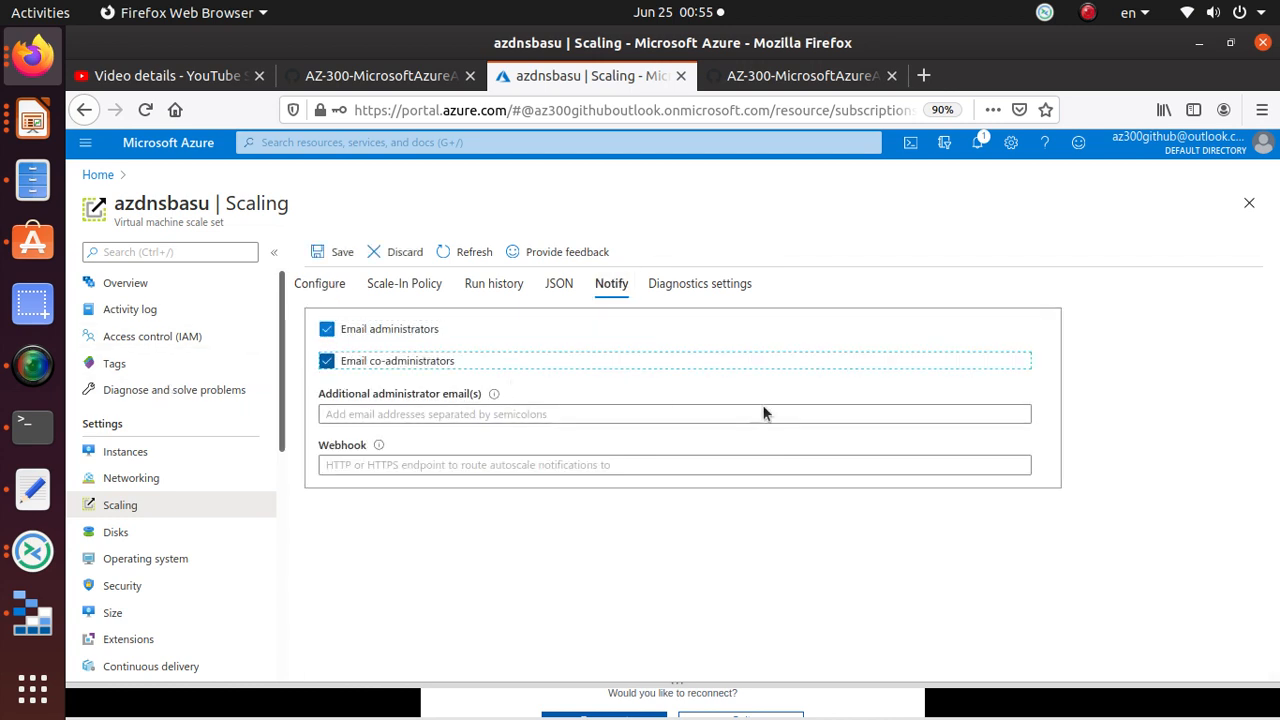
click(390, 370)
click(800, 76)
click(900, 322)
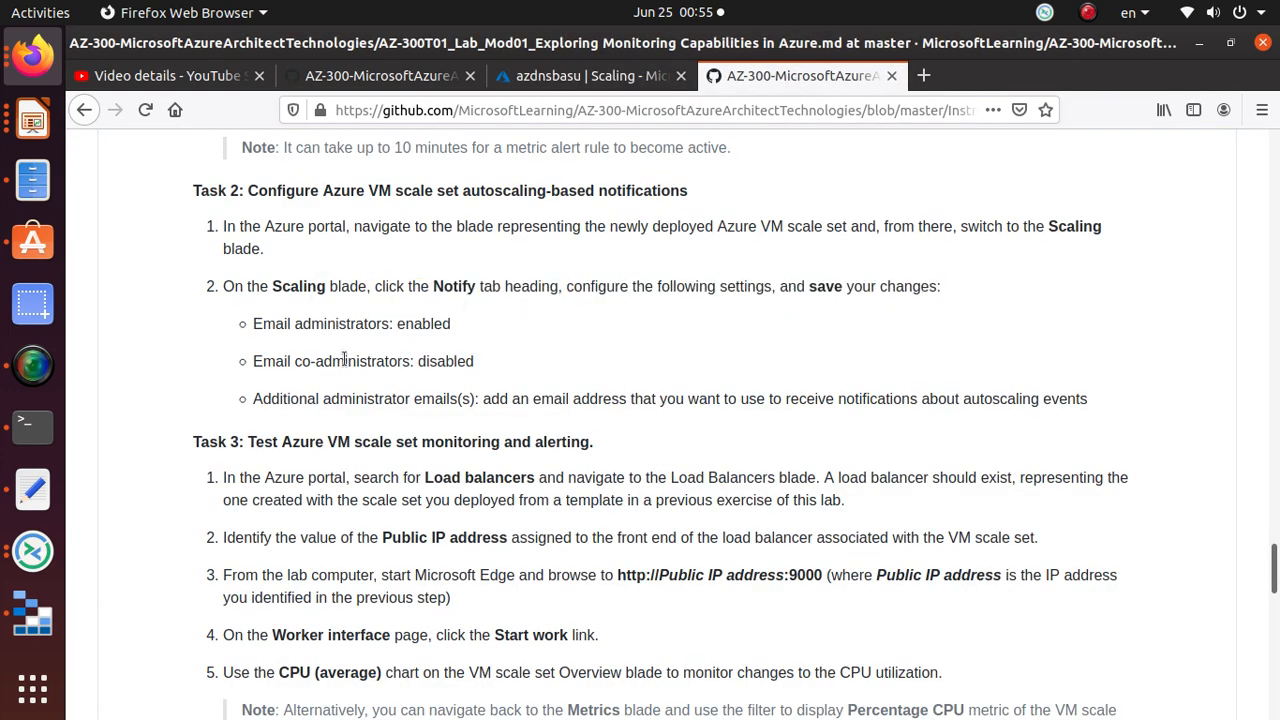
triple_click(430, 323)
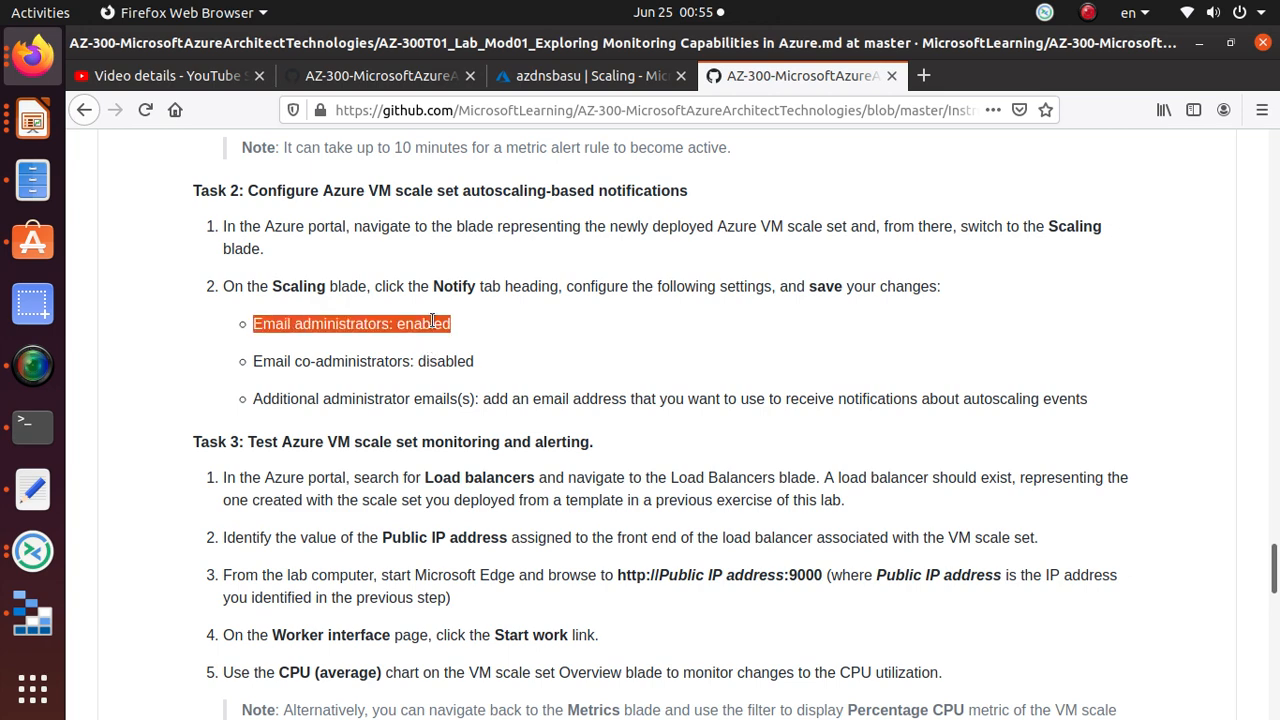
click(457, 362)
triple_click(457, 362)
click(595, 76)
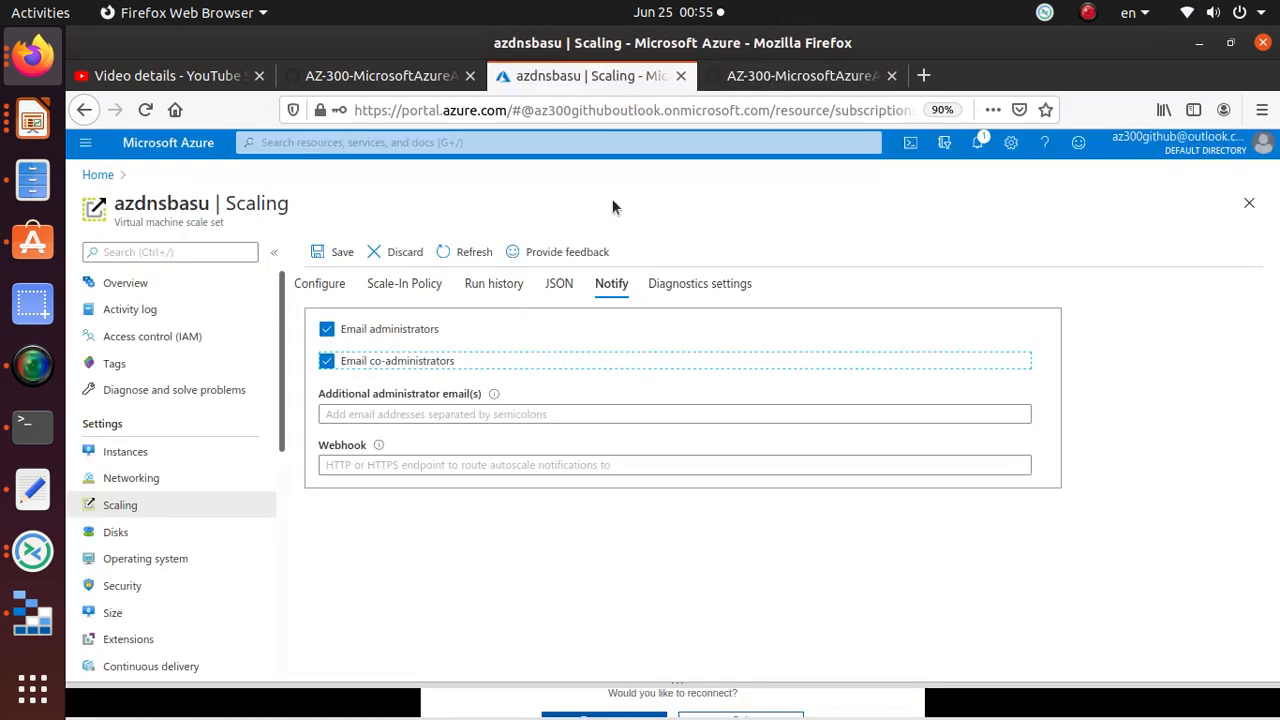
click(327, 362)
Step: Add an additional notification e-mail address and save the autoscale notification settings
click(762, 72)
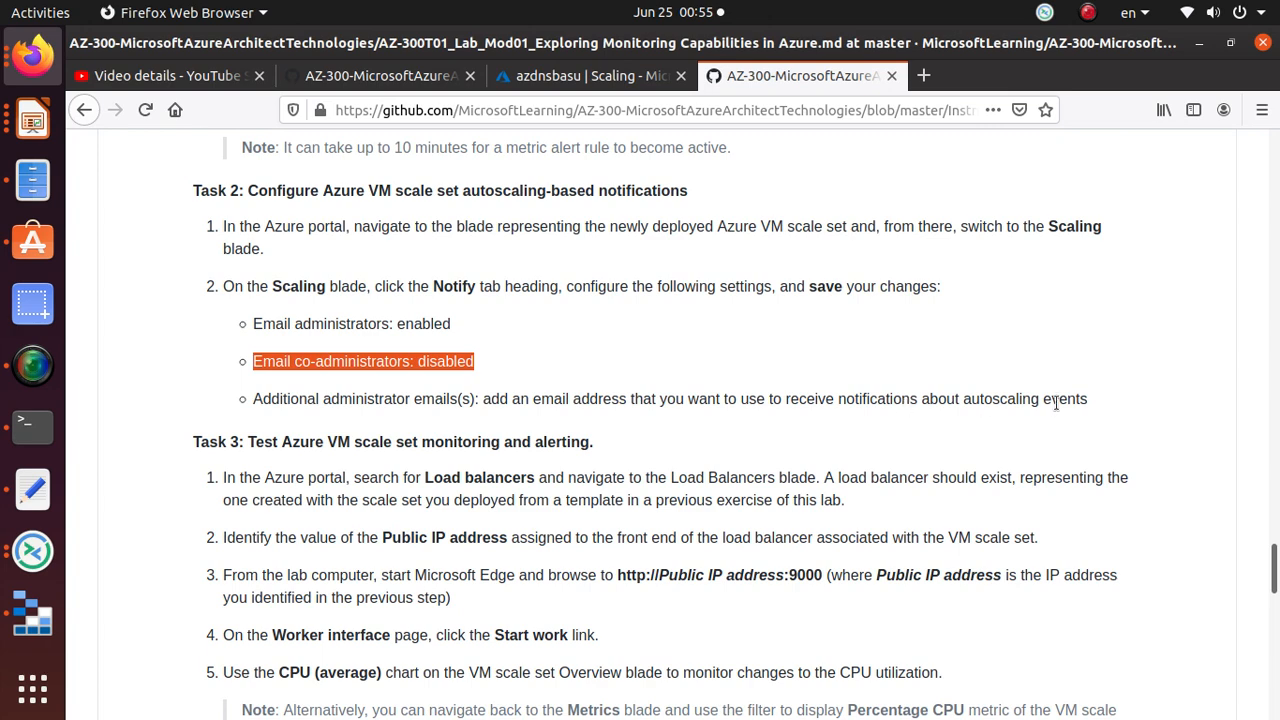
click(600, 75)
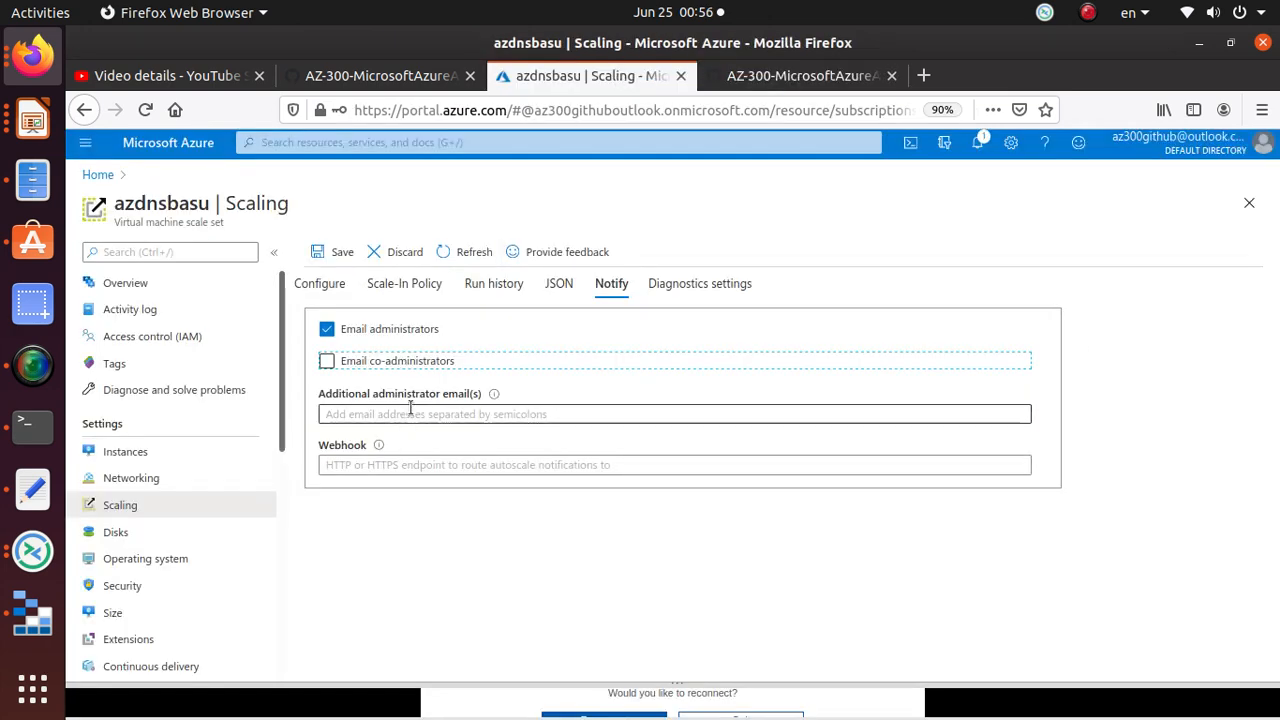
click(410, 410)
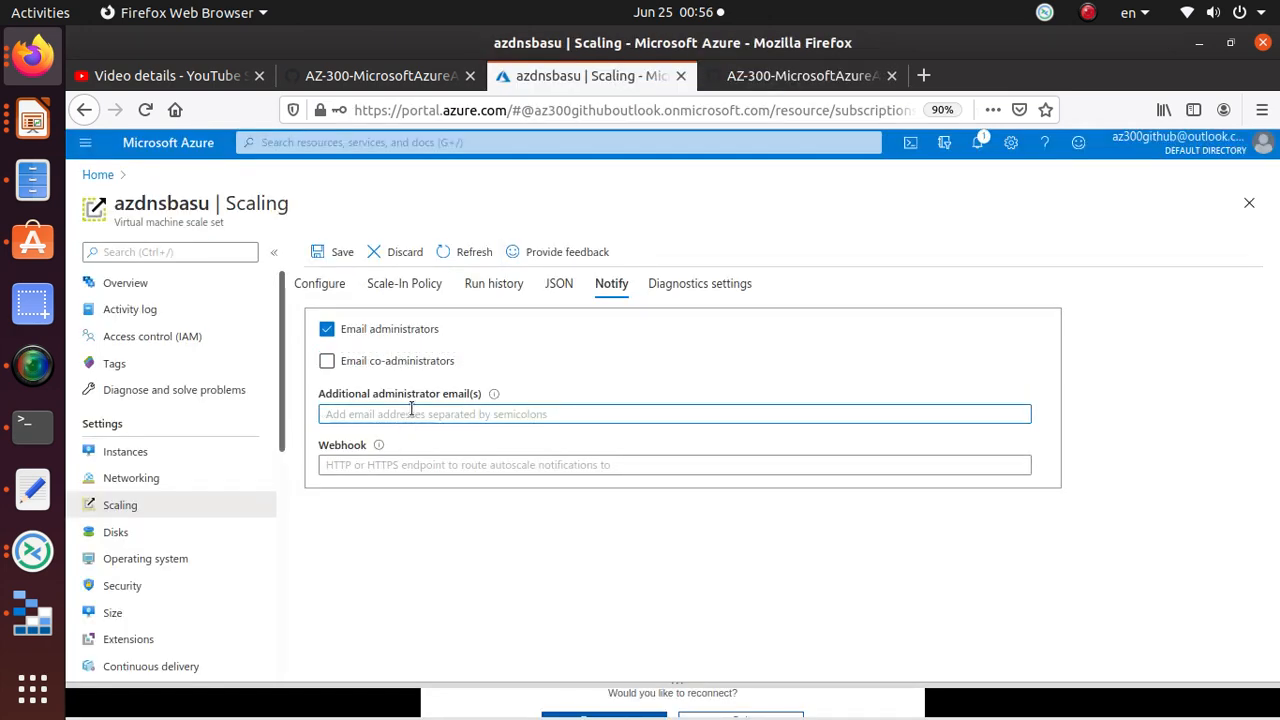
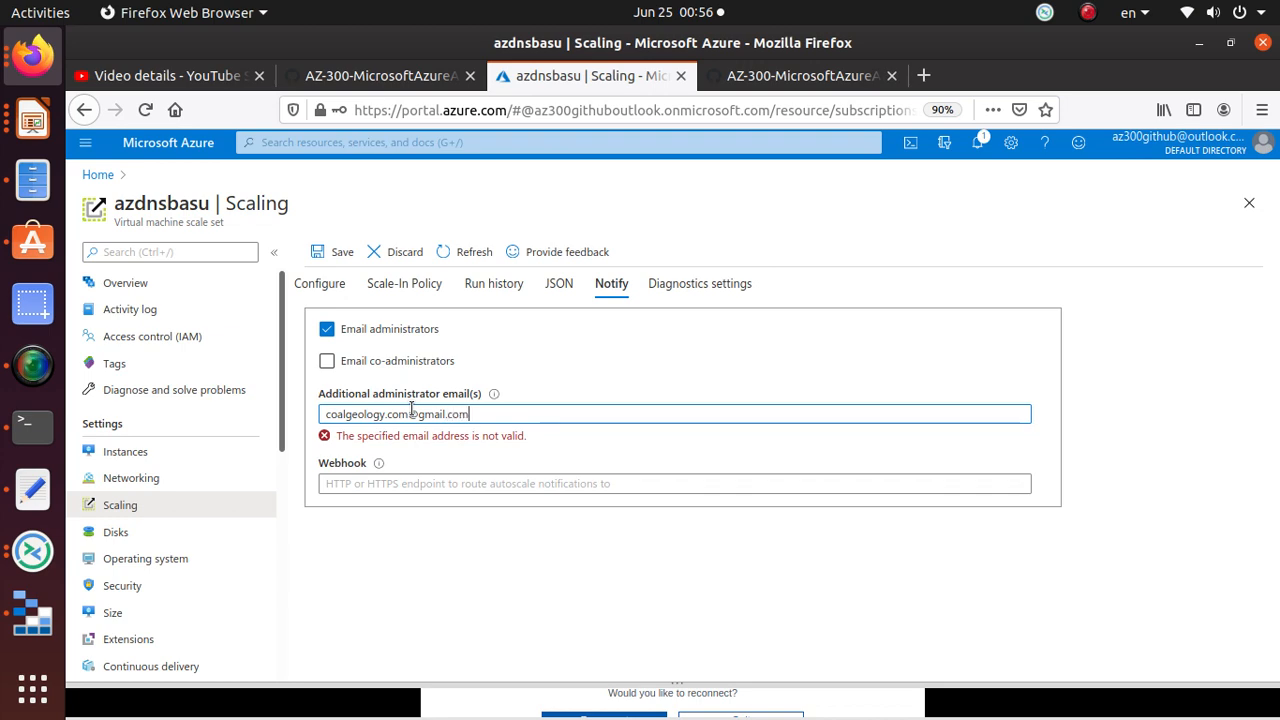
key(Tab)
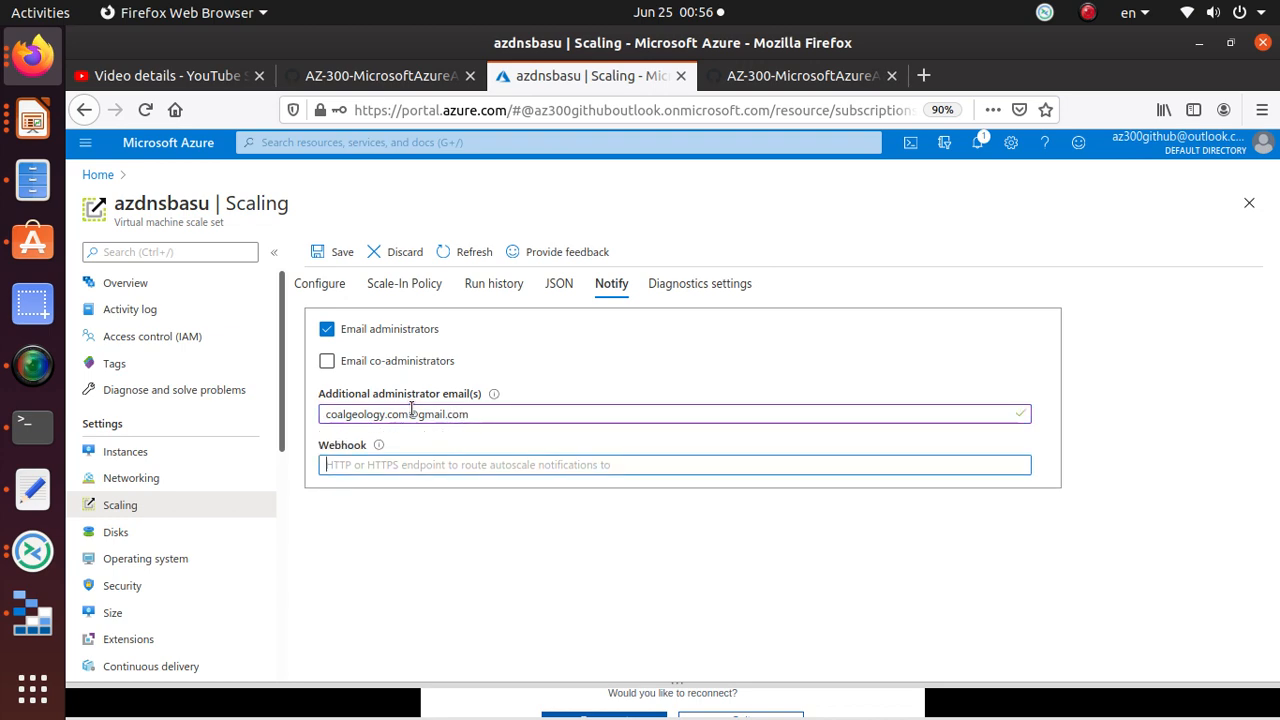
click(775, 82)
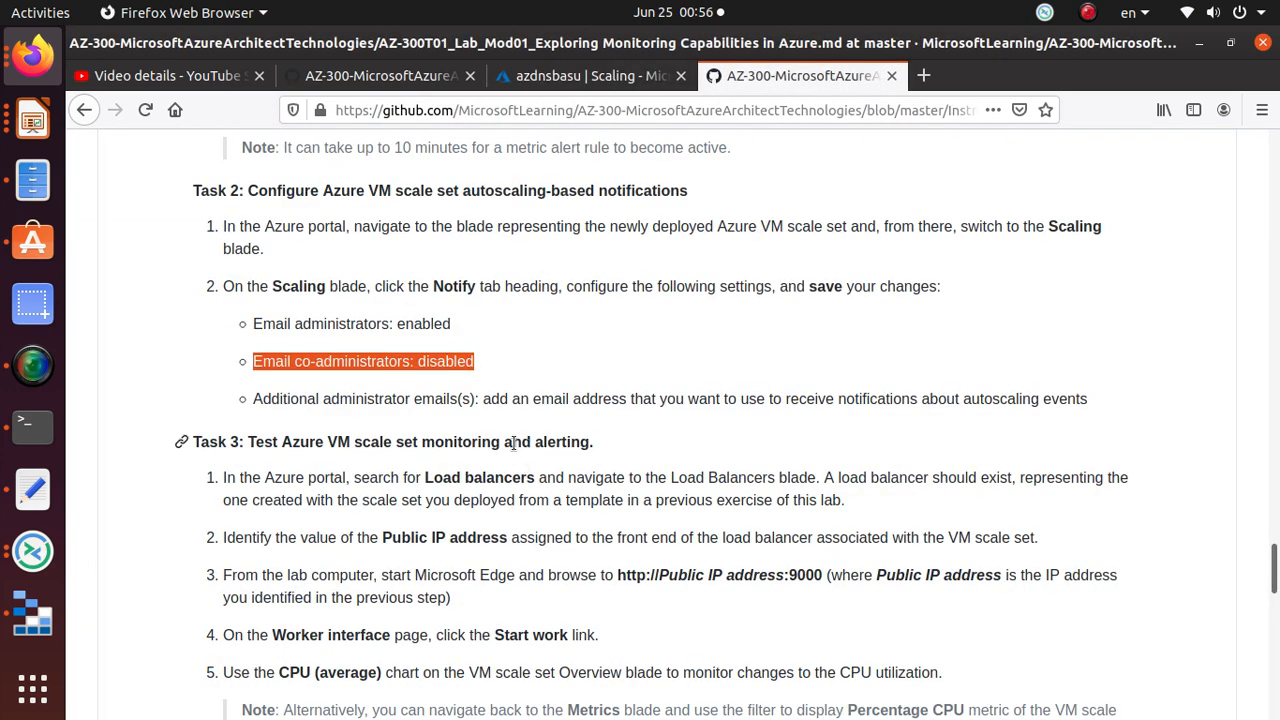
key(alt+Tab)
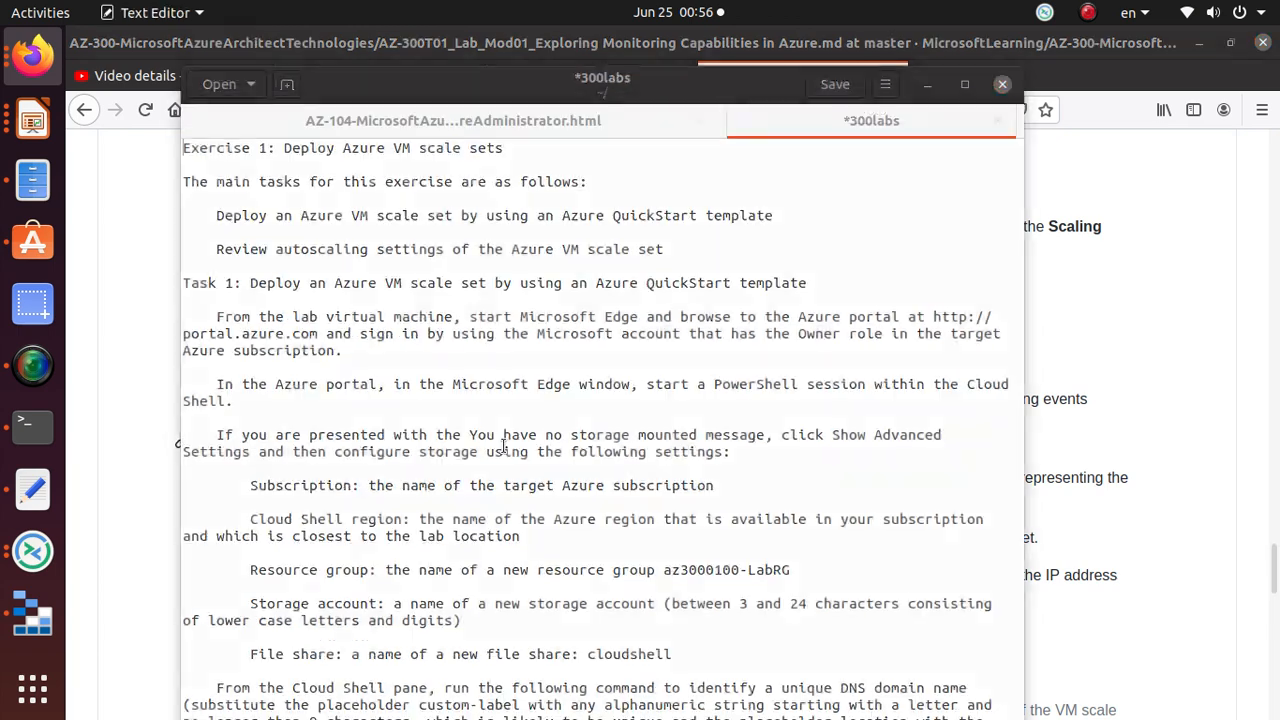
key(alt+Tab)
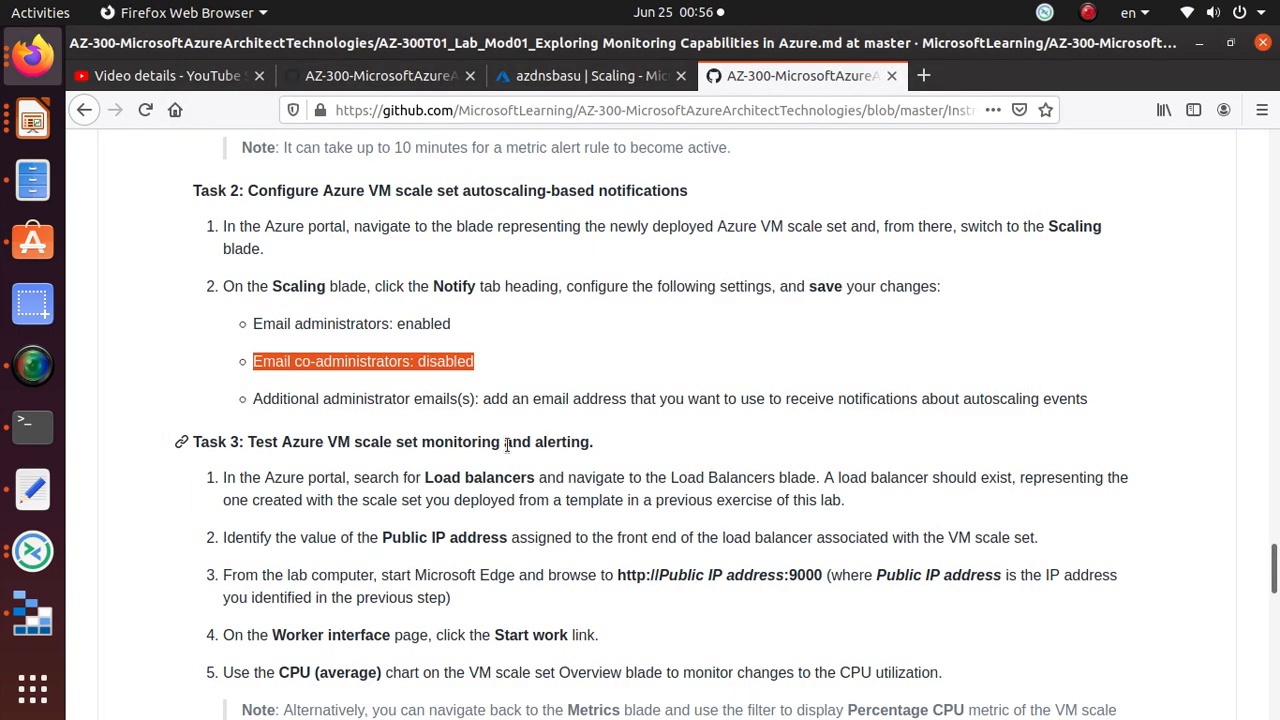
click(566, 80)
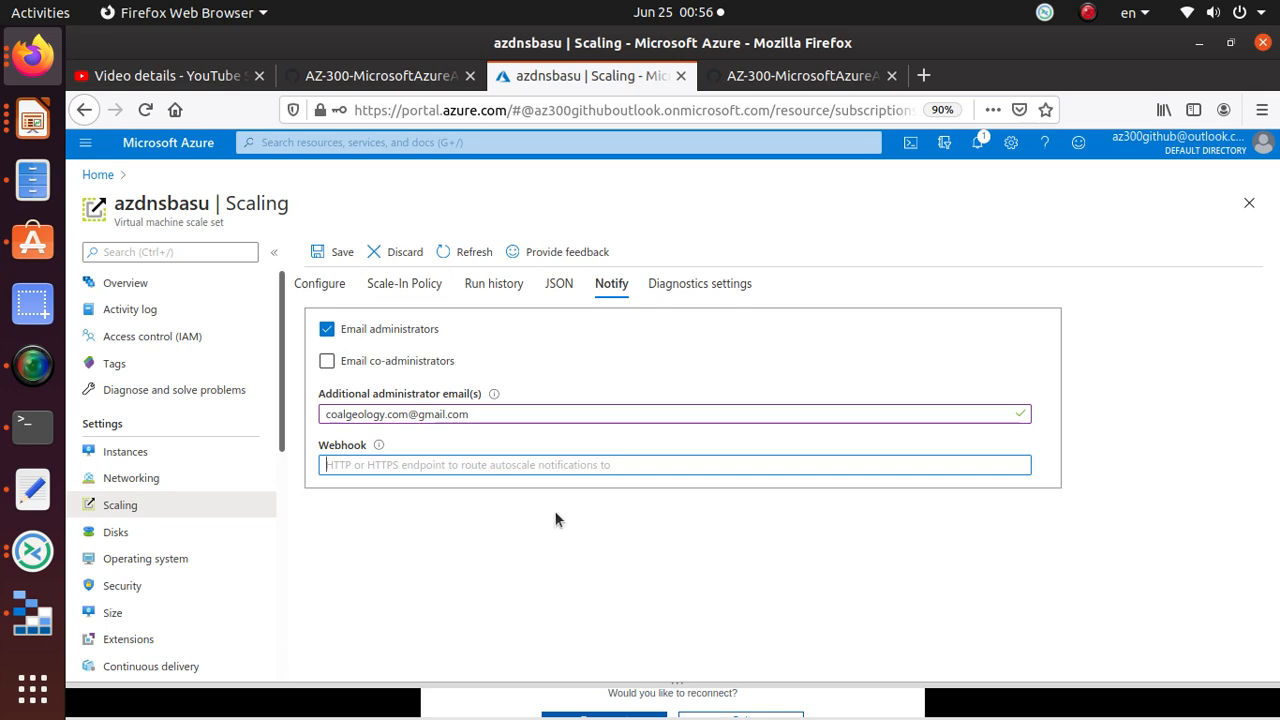
click(337, 253)
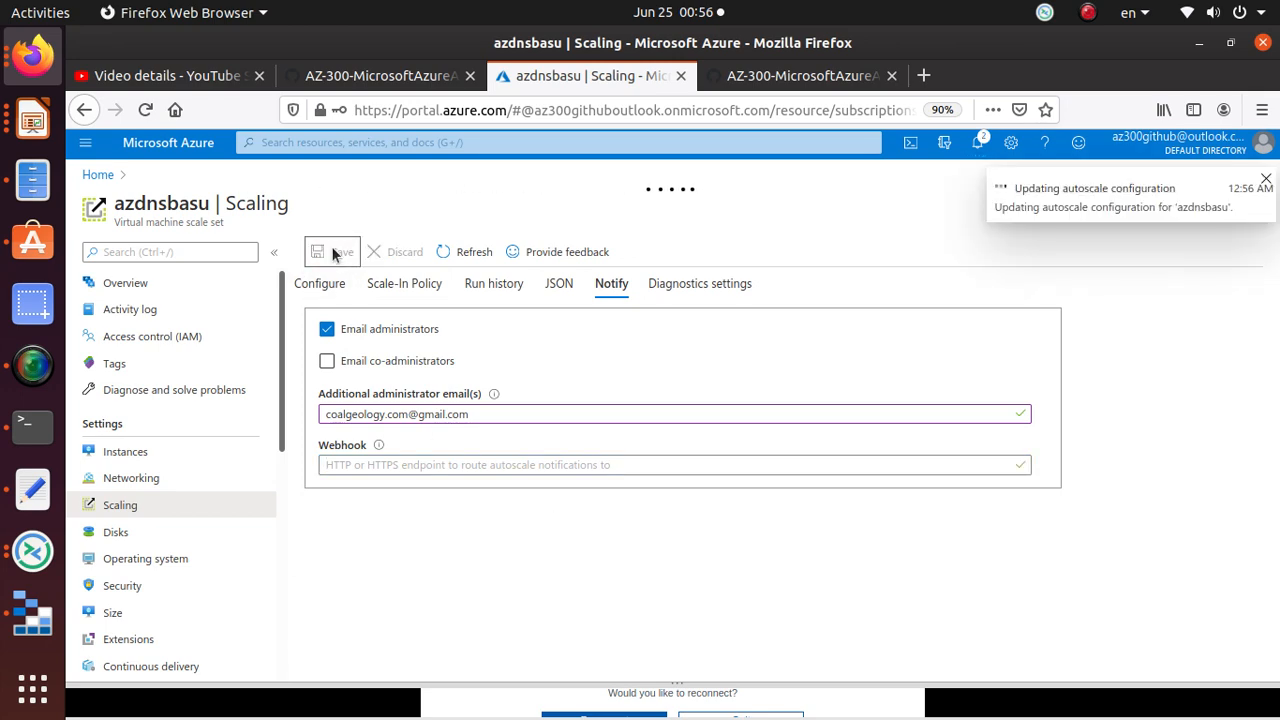
Step: Scroll the lab page past Tasks 1 and 2 to Task 3, 'Test Azure VM scale set monitoring and alerting'
click(817, 78)
scroll(230, 340, up, 2)
triple_click(315, 298)
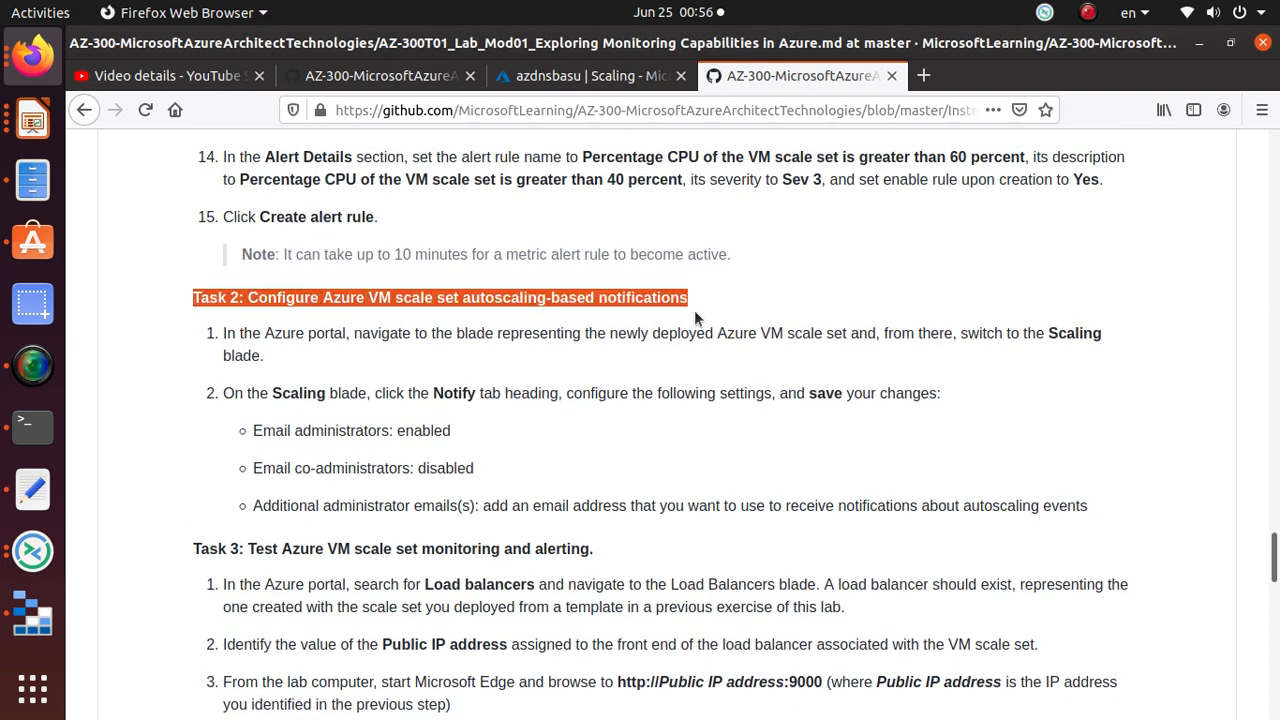
scroll(694, 315, up, 10)
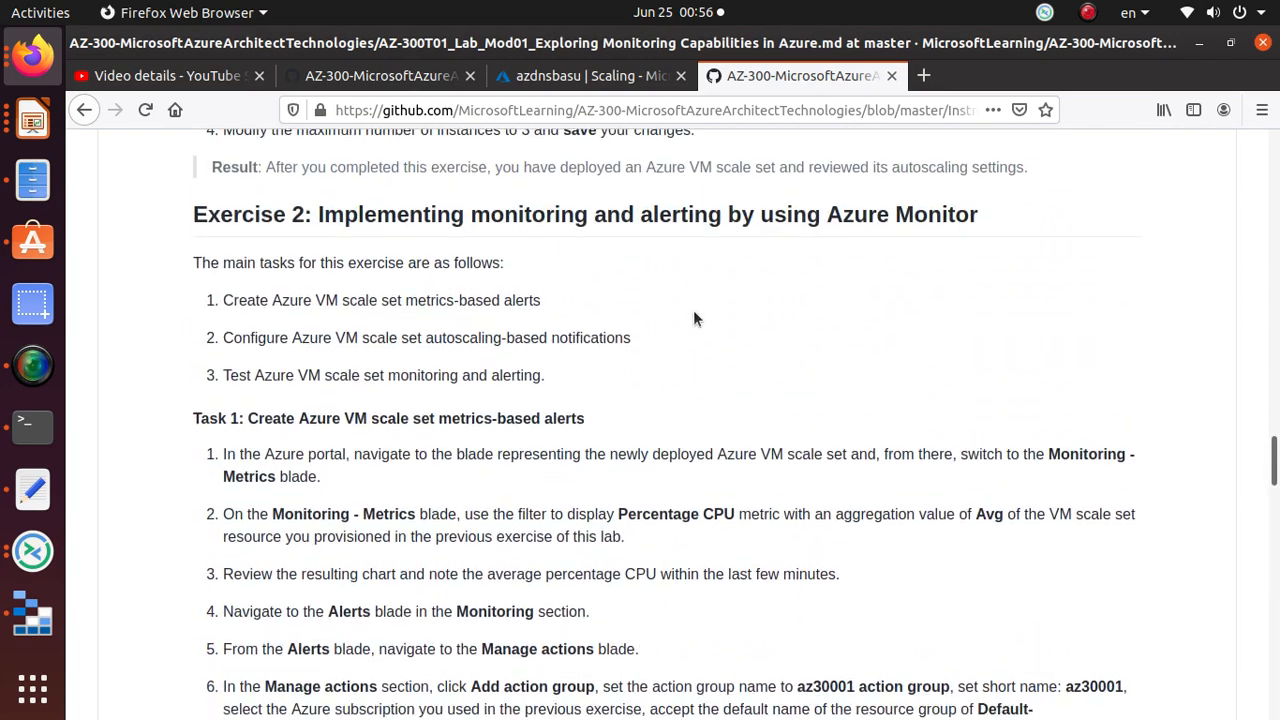
scroll(694, 314, down, 2)
double_click(449, 333)
triple_click(449, 333)
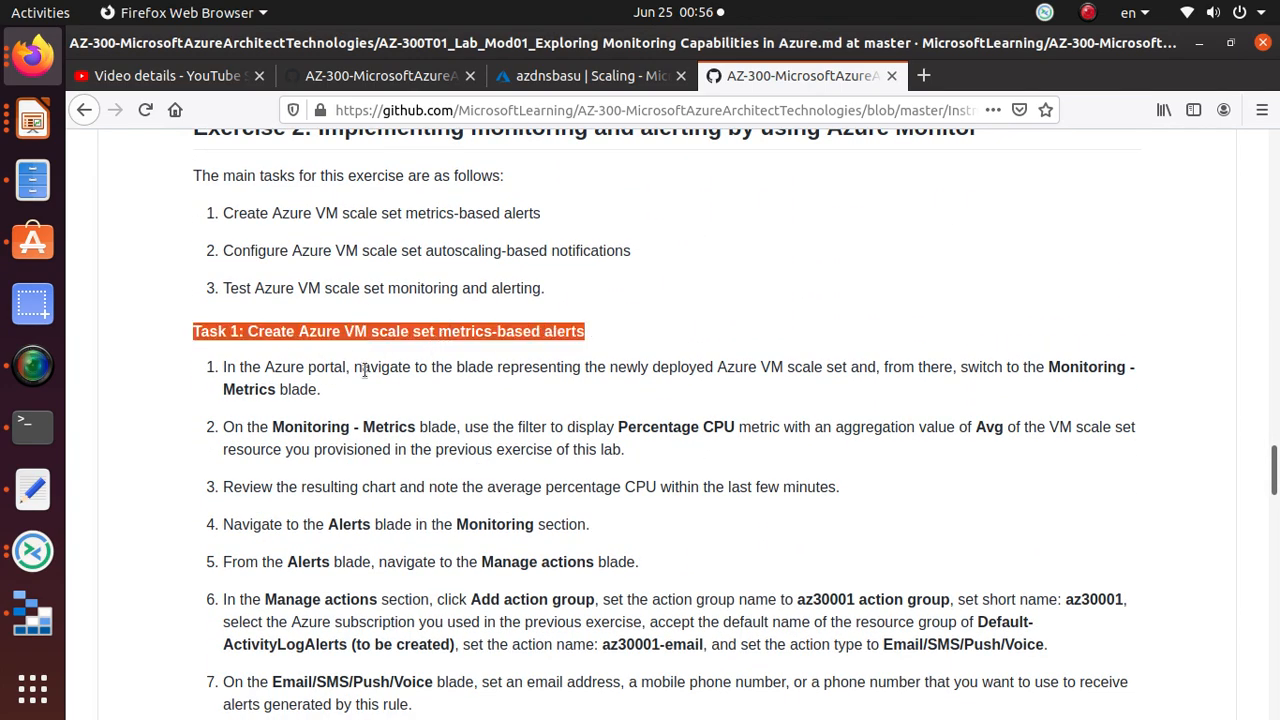
scroll(368, 368, down, 13)
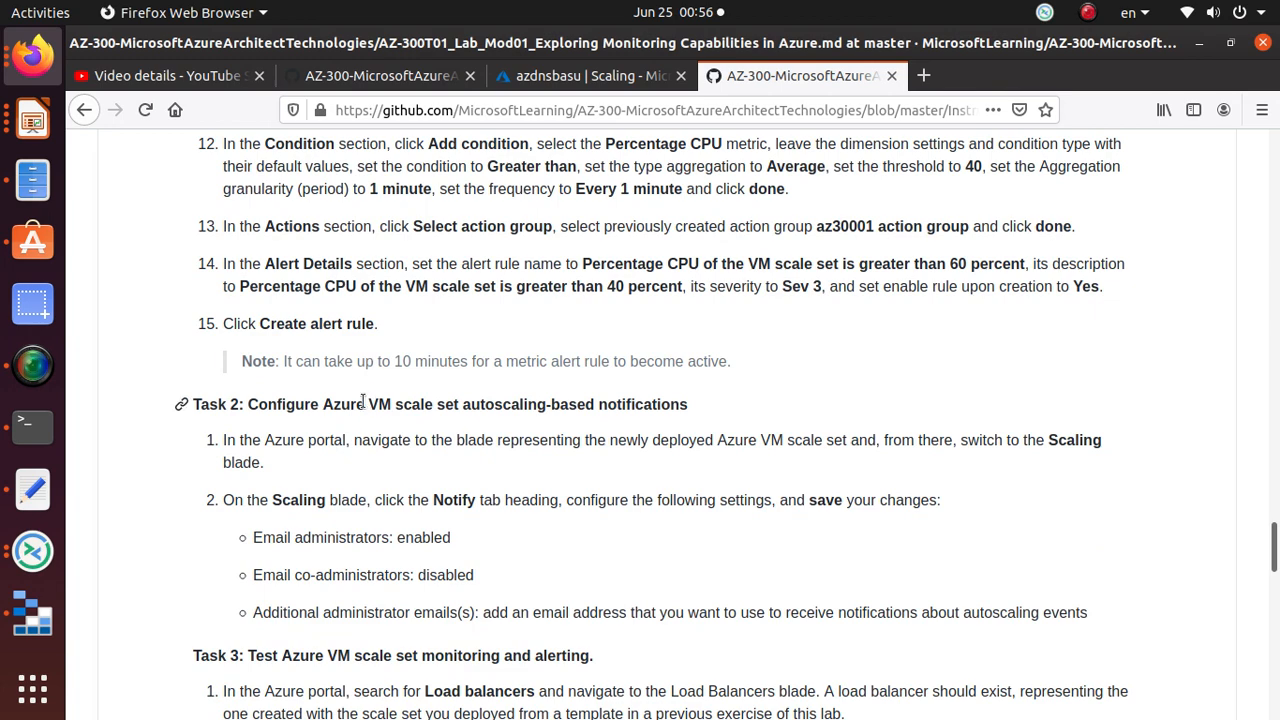
triple_click(368, 404)
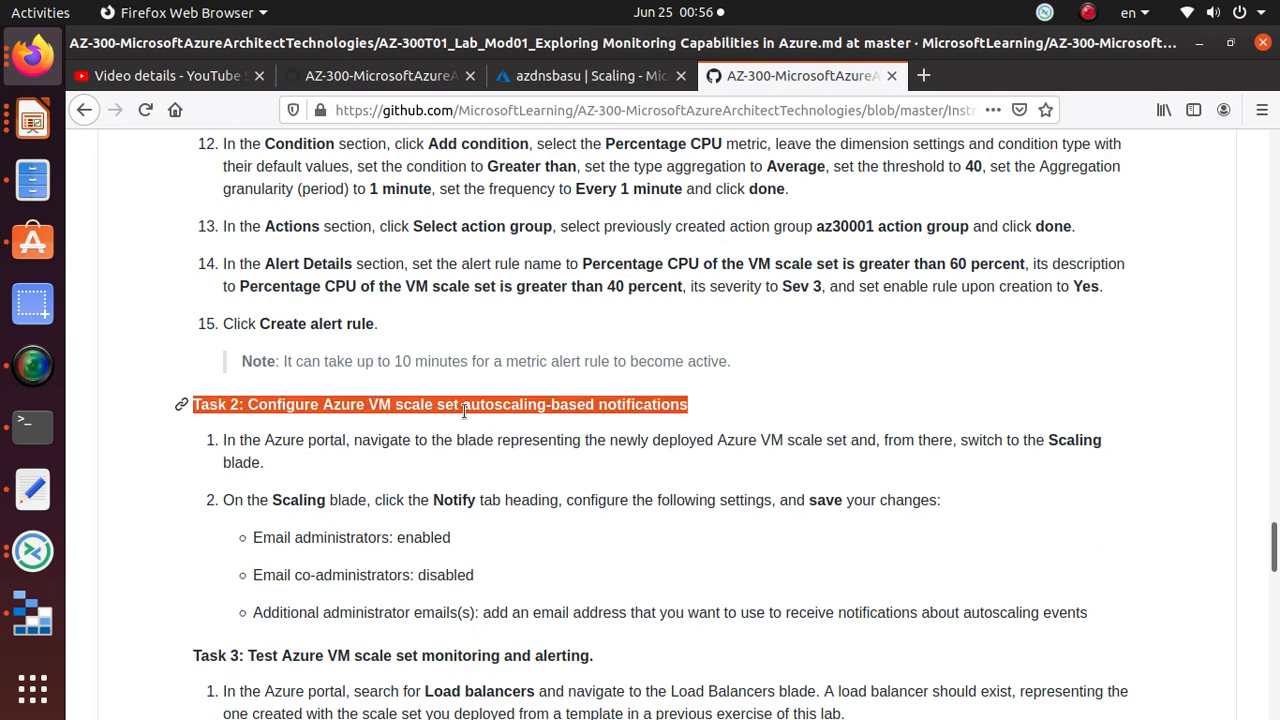
scroll(733, 424, down, 8)
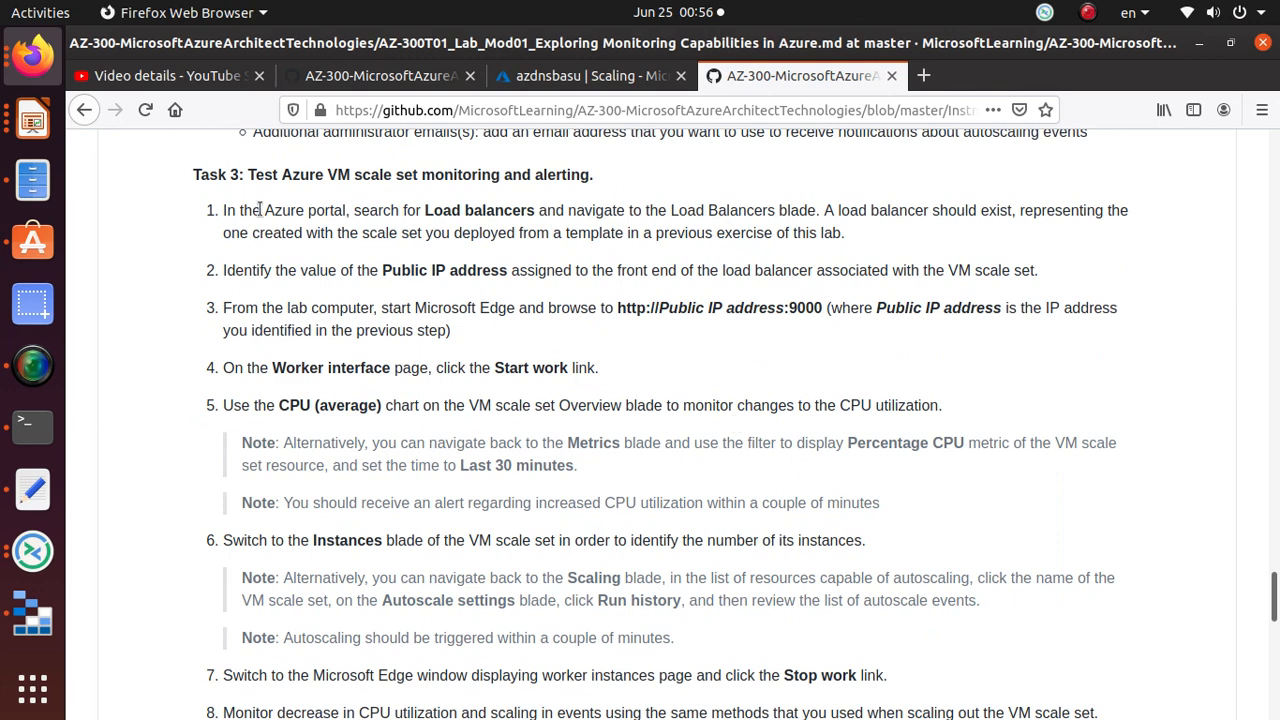
triple_click(381, 178)
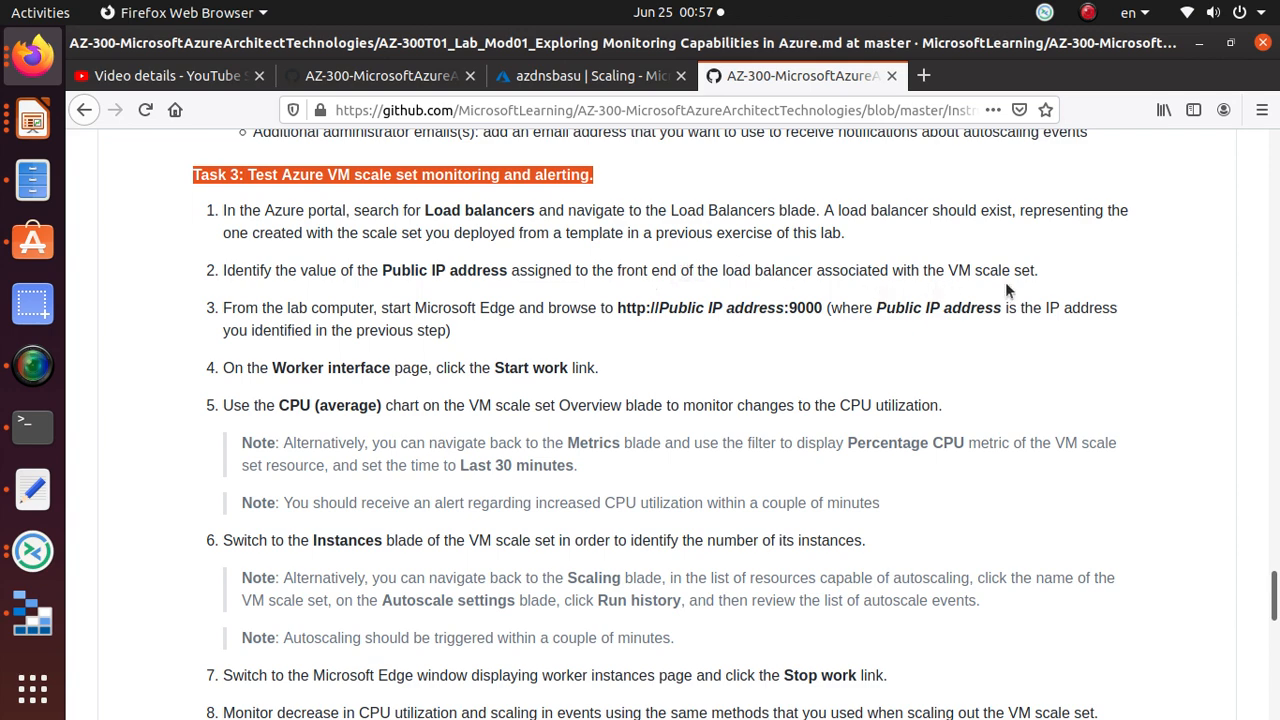
scroll(932, 364, down, 1)
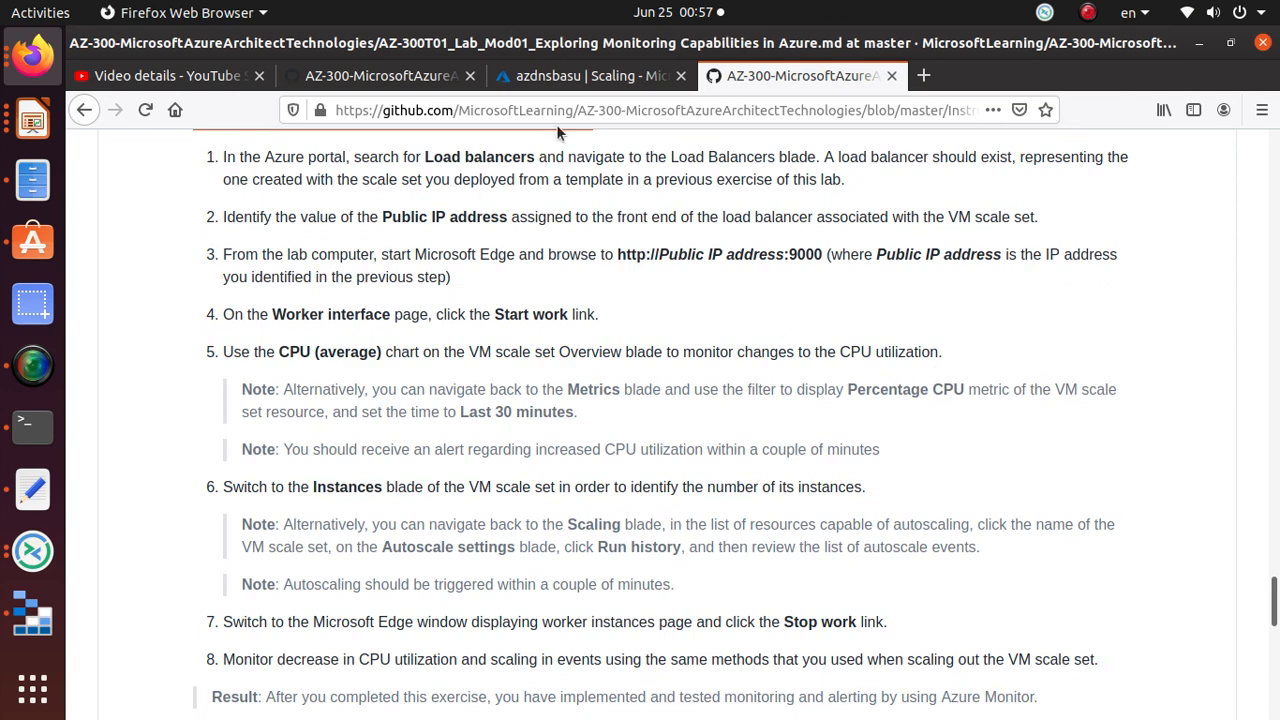
click(615, 76)
Step: Find the azdnsbasulb load balancer and copy its public IP address 13.92.28.110
click(99, 176)
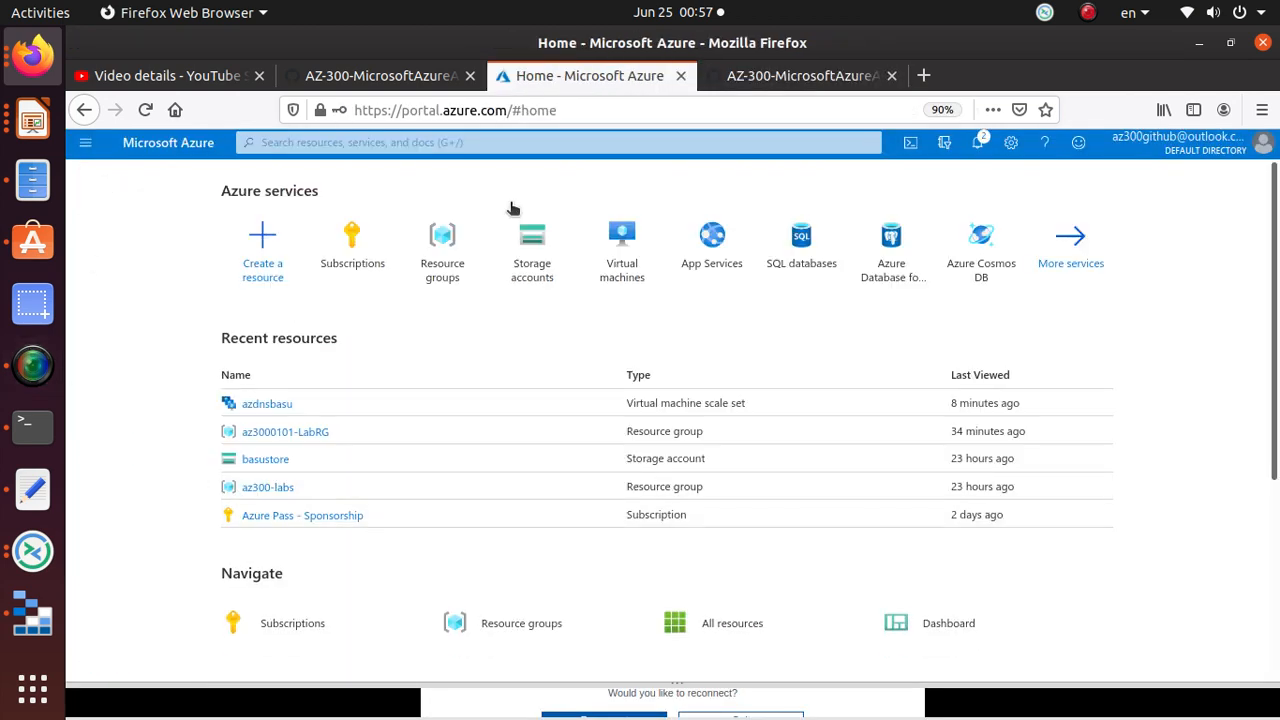
click(490, 147)
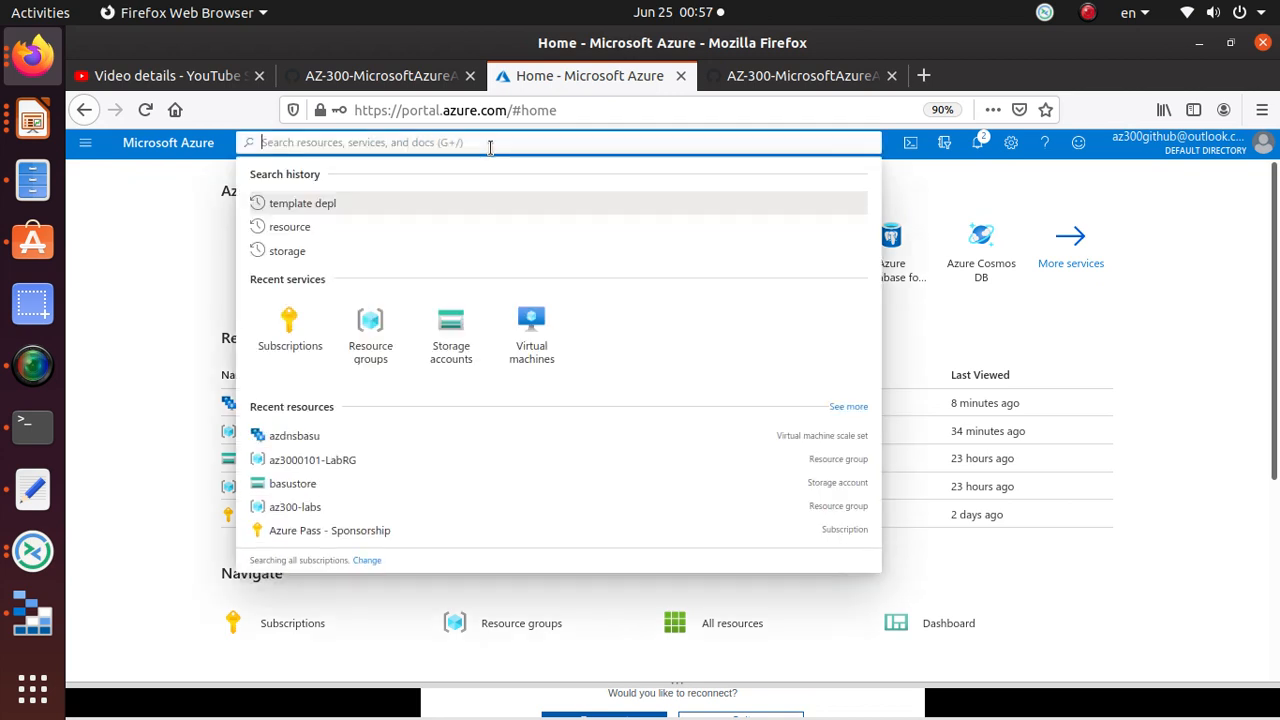
text(load)
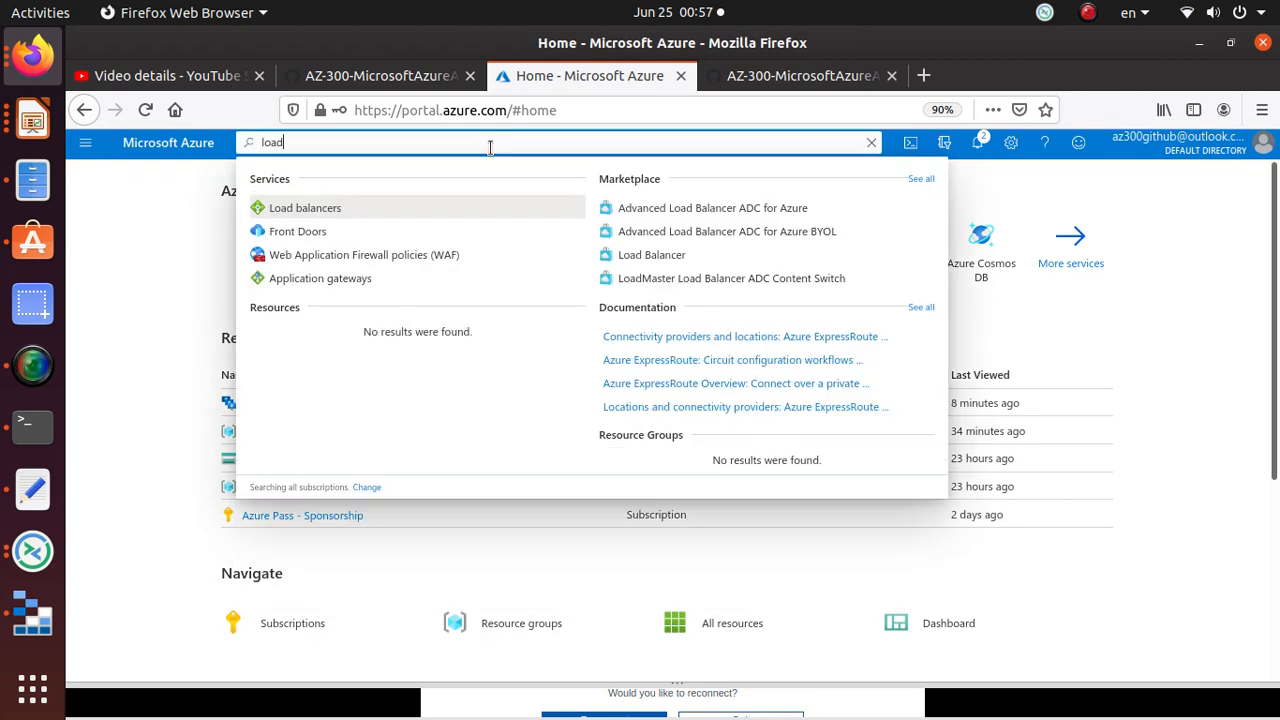
click(292, 212)
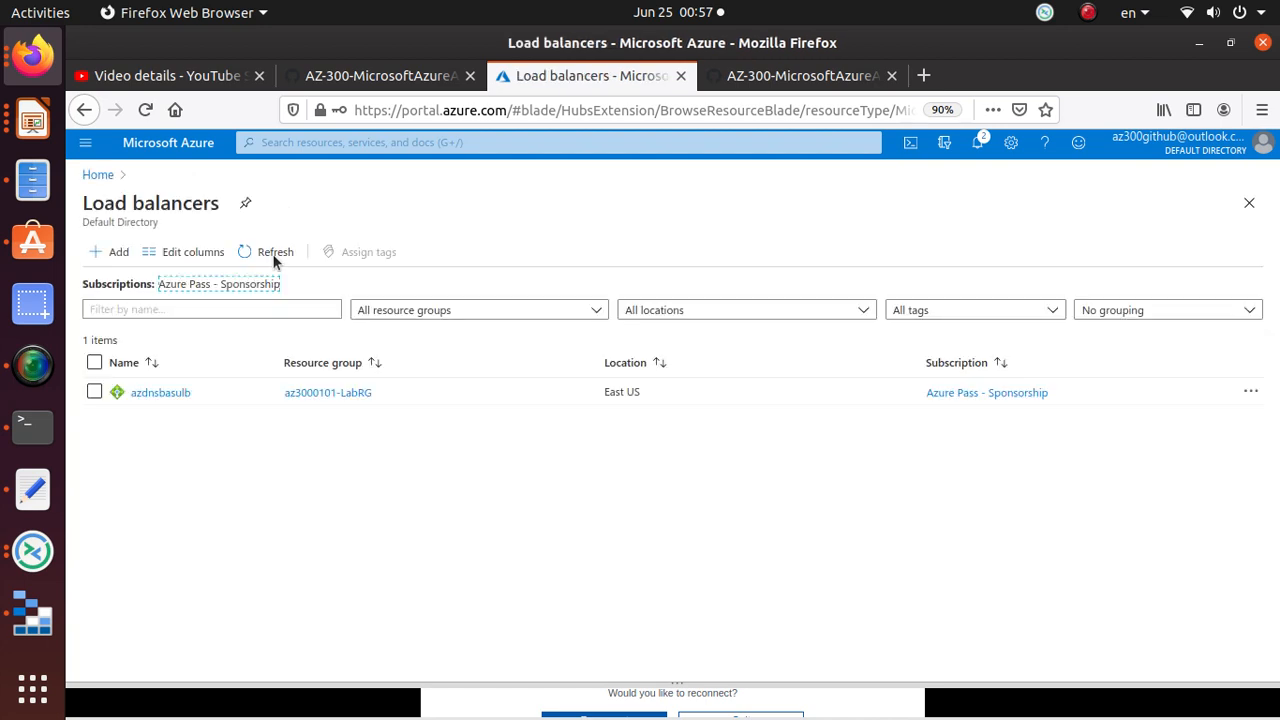
click(175, 394)
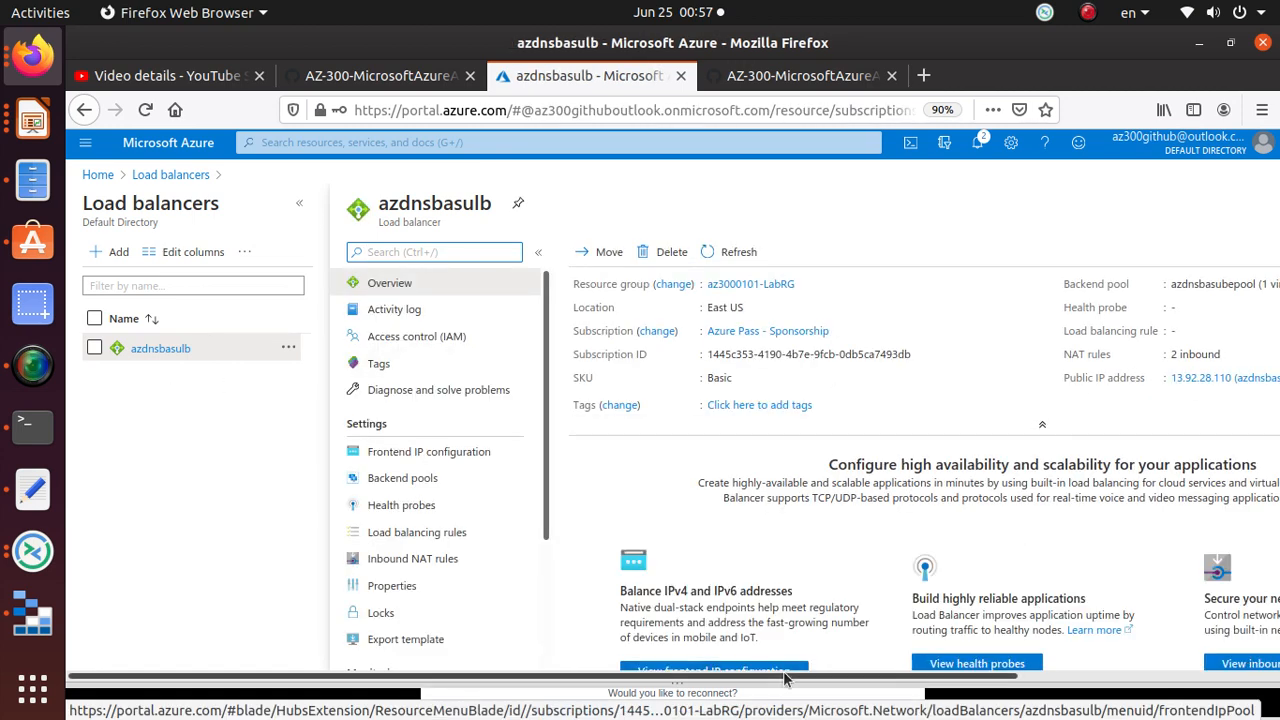
drag(782, 680, 942, 680)
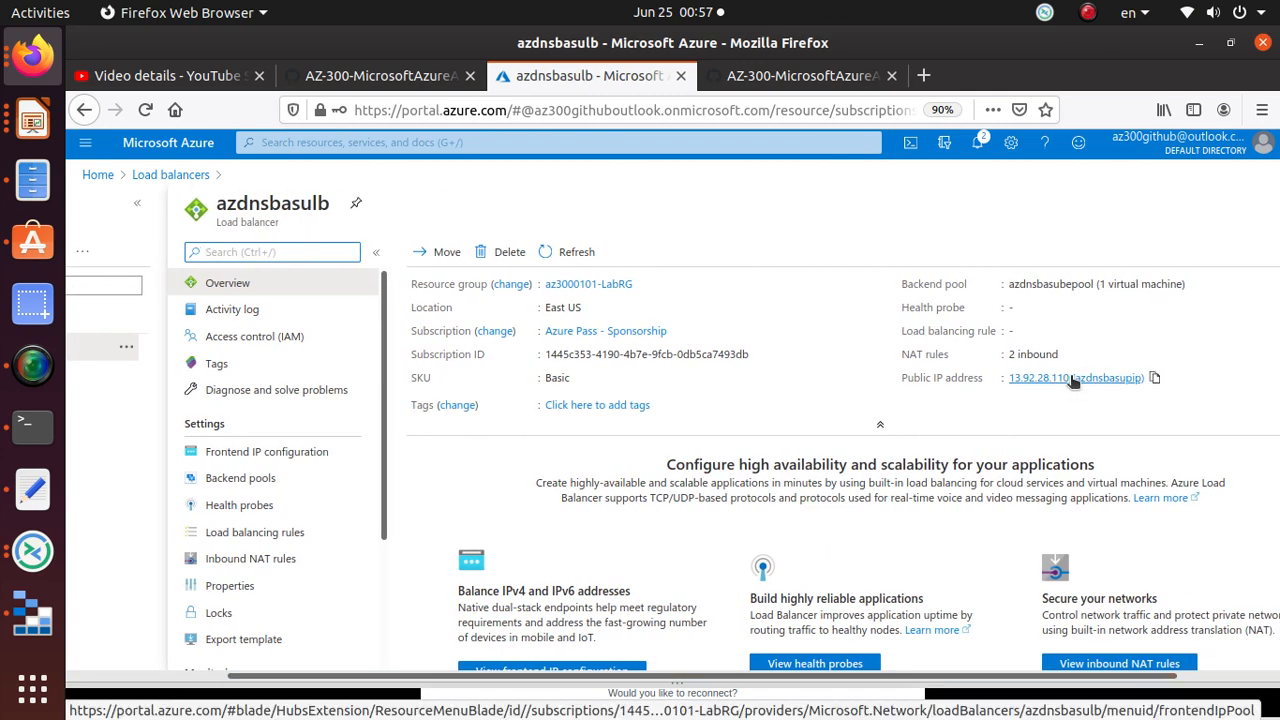
click(1155, 380)
Step: Replace the 300labs notes contents with the copied IP 13.92.28.110
click(40, 489)
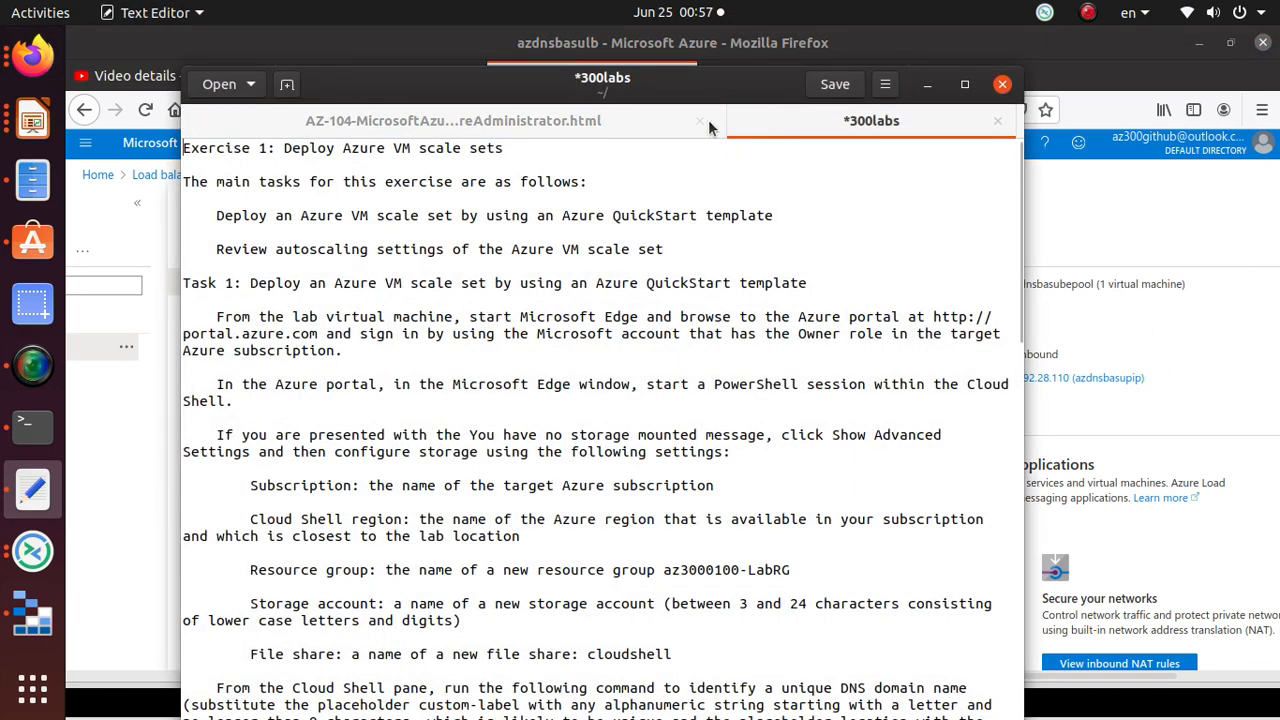
click(594, 120)
click(857, 122)
key(ctrl+a)
key(Delete)
key(ctrl+v)
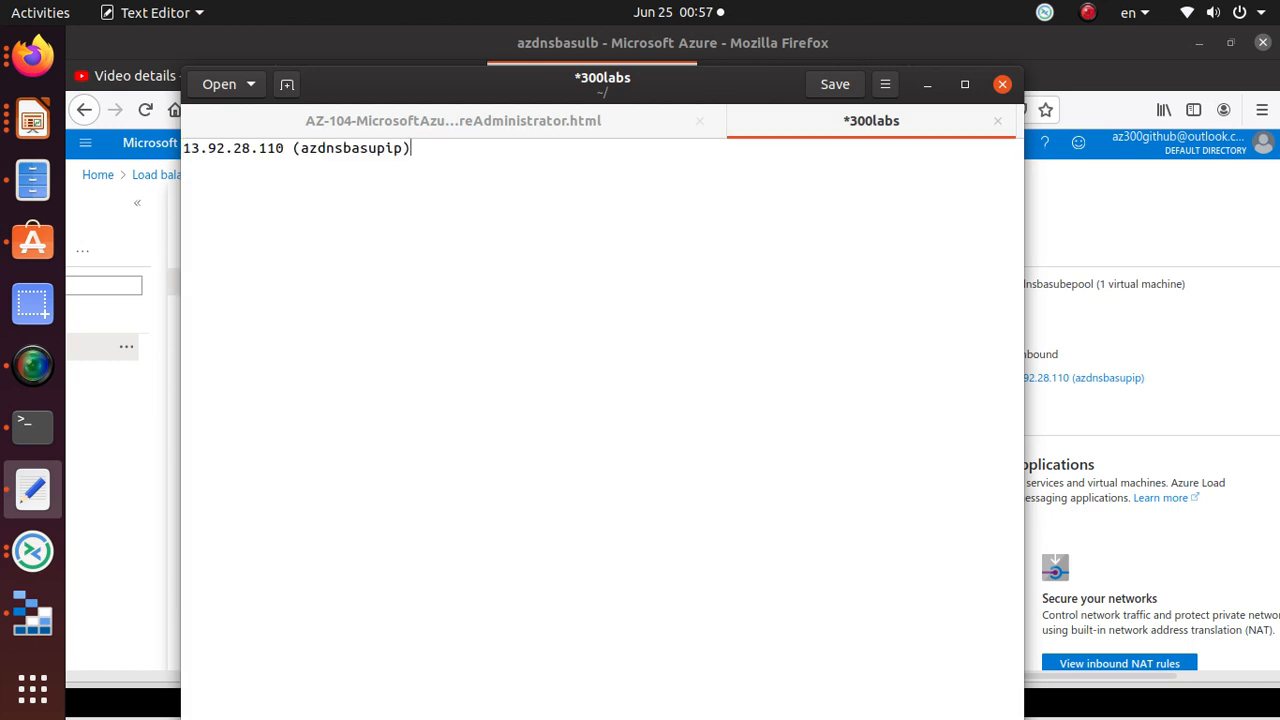
key(alt+Tab)
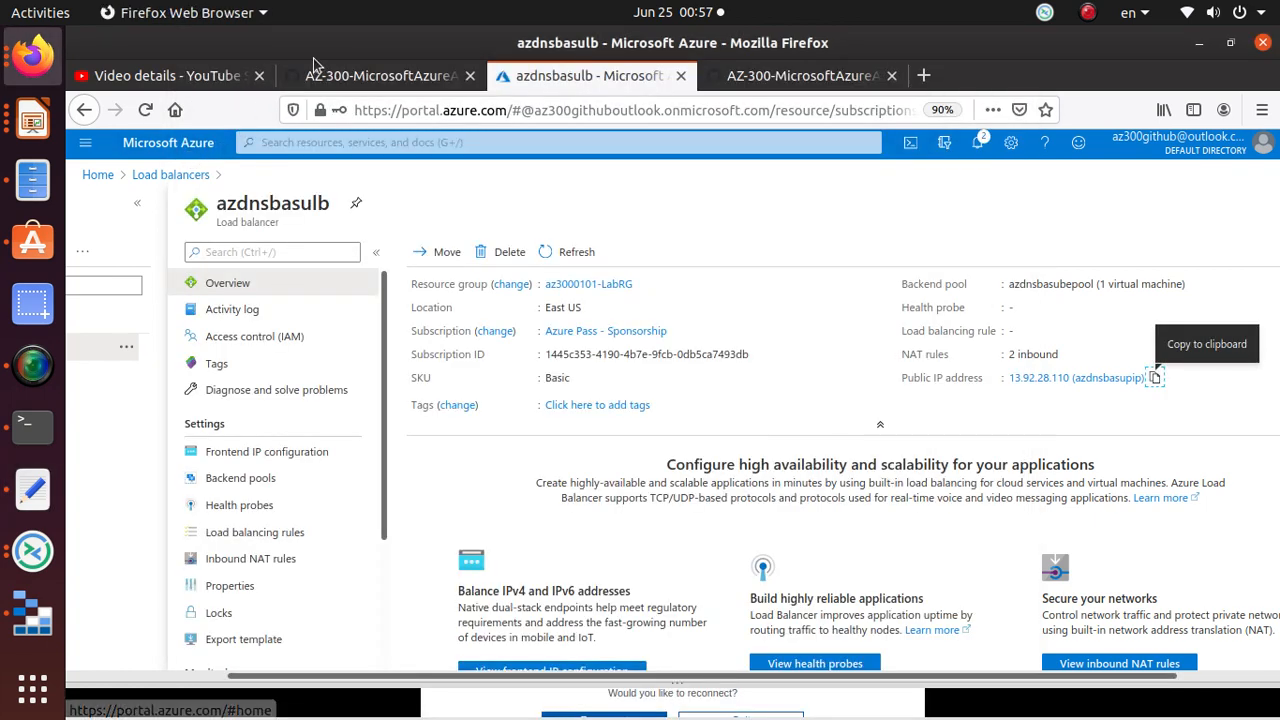
click(790, 78)
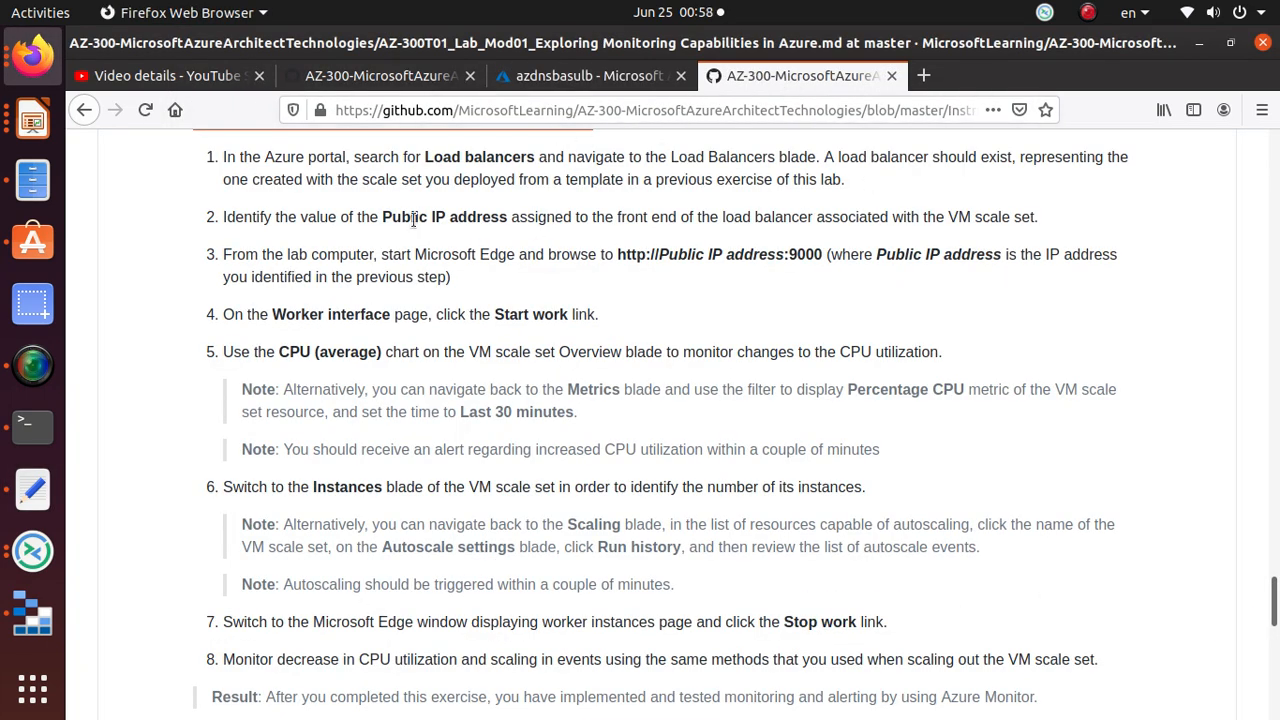
triple_click(767, 179)
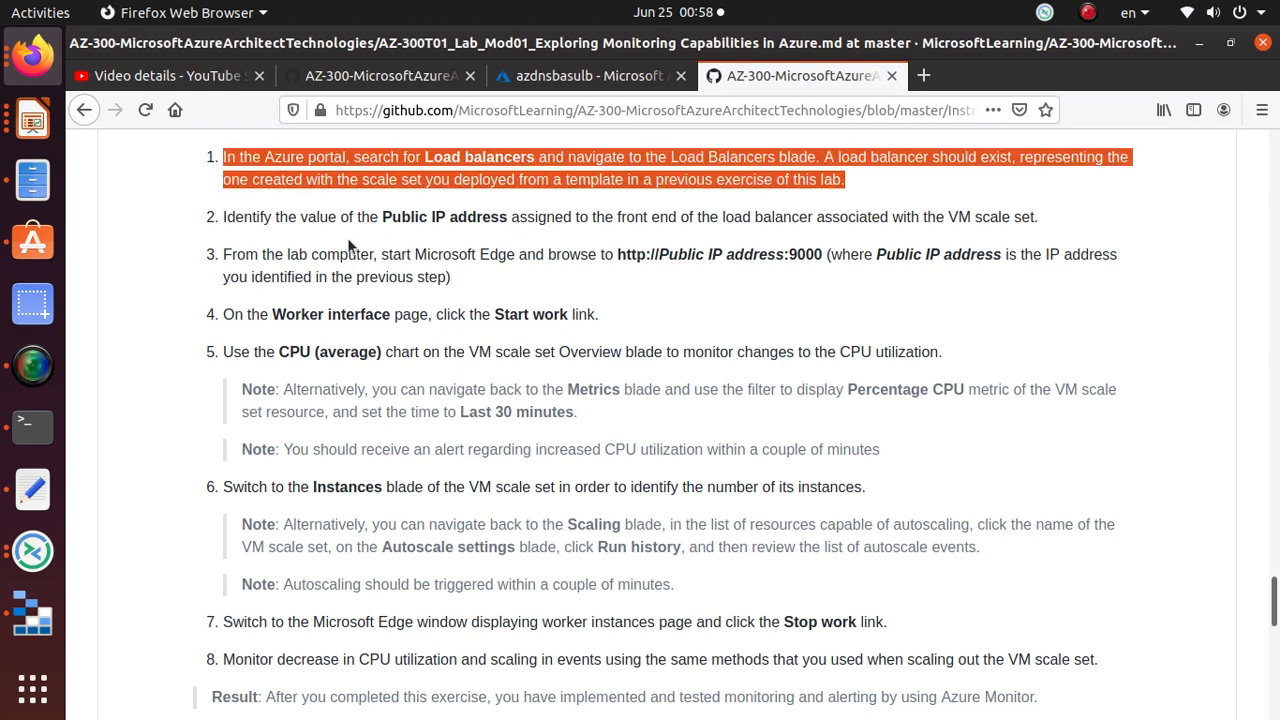
triple_click(975, 216)
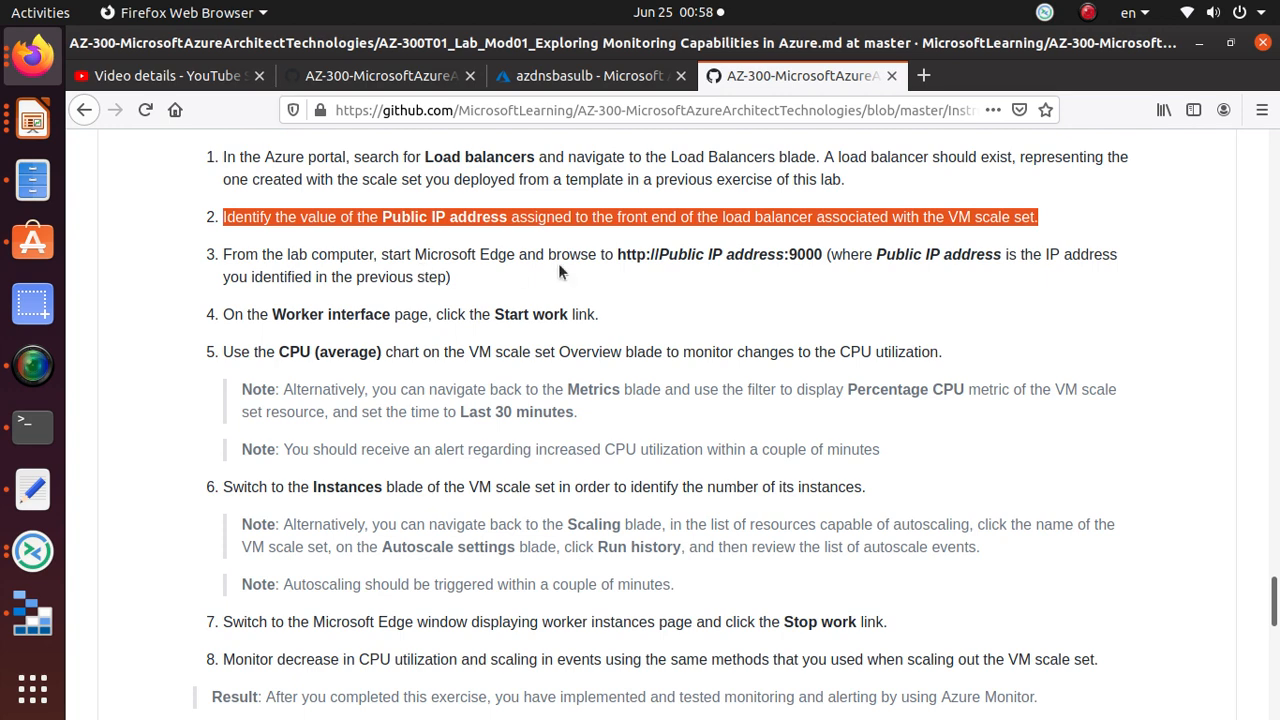
drag(616, 256, 785, 262)
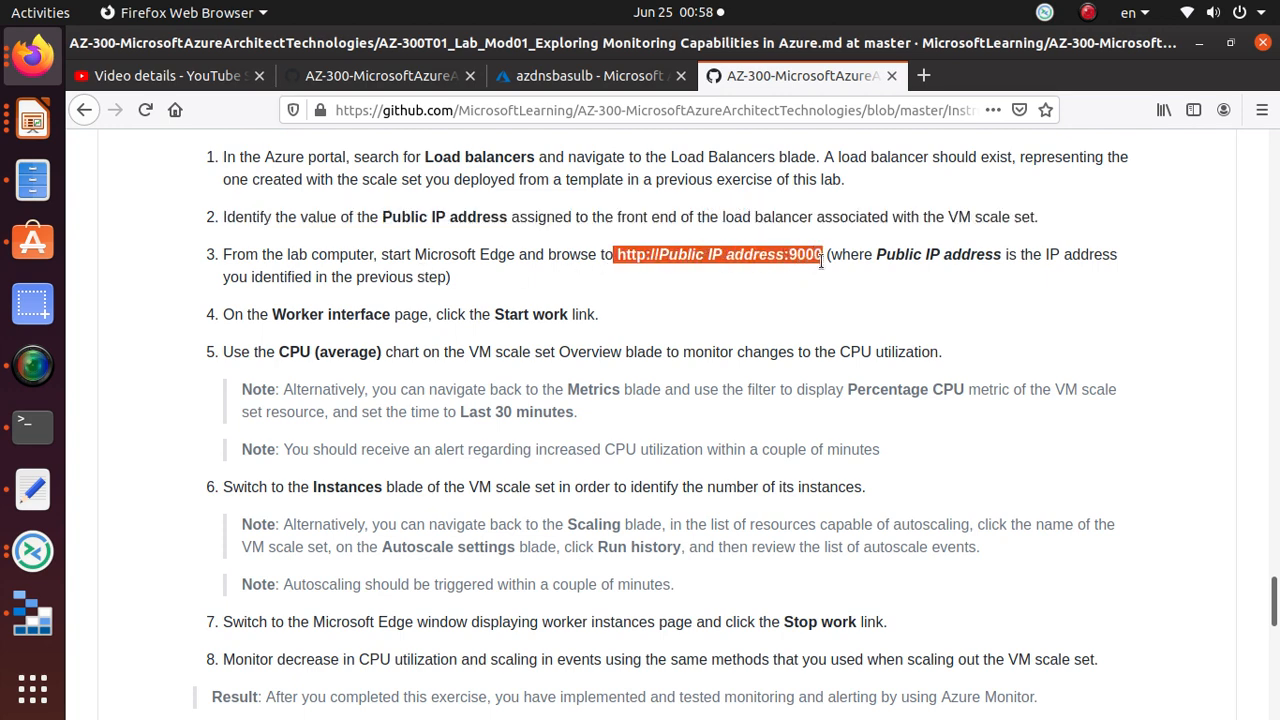
right_click(830, 258)
click(850, 268)
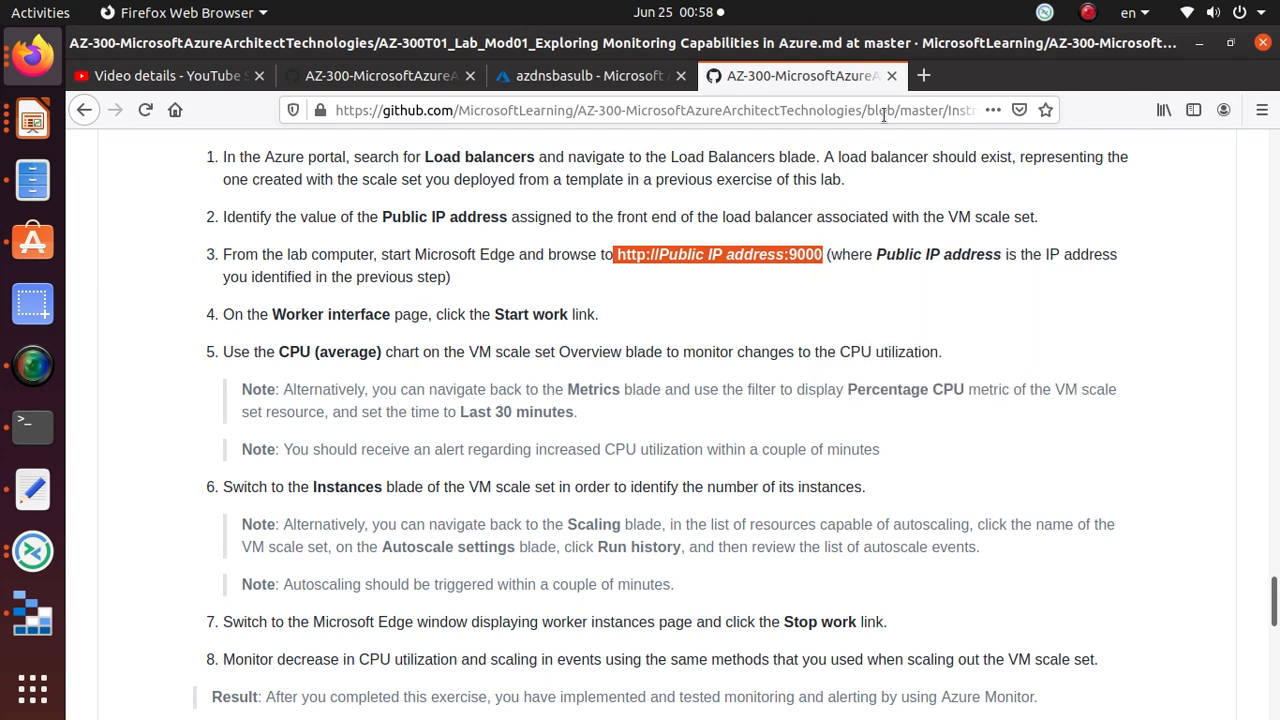
click(924, 77)
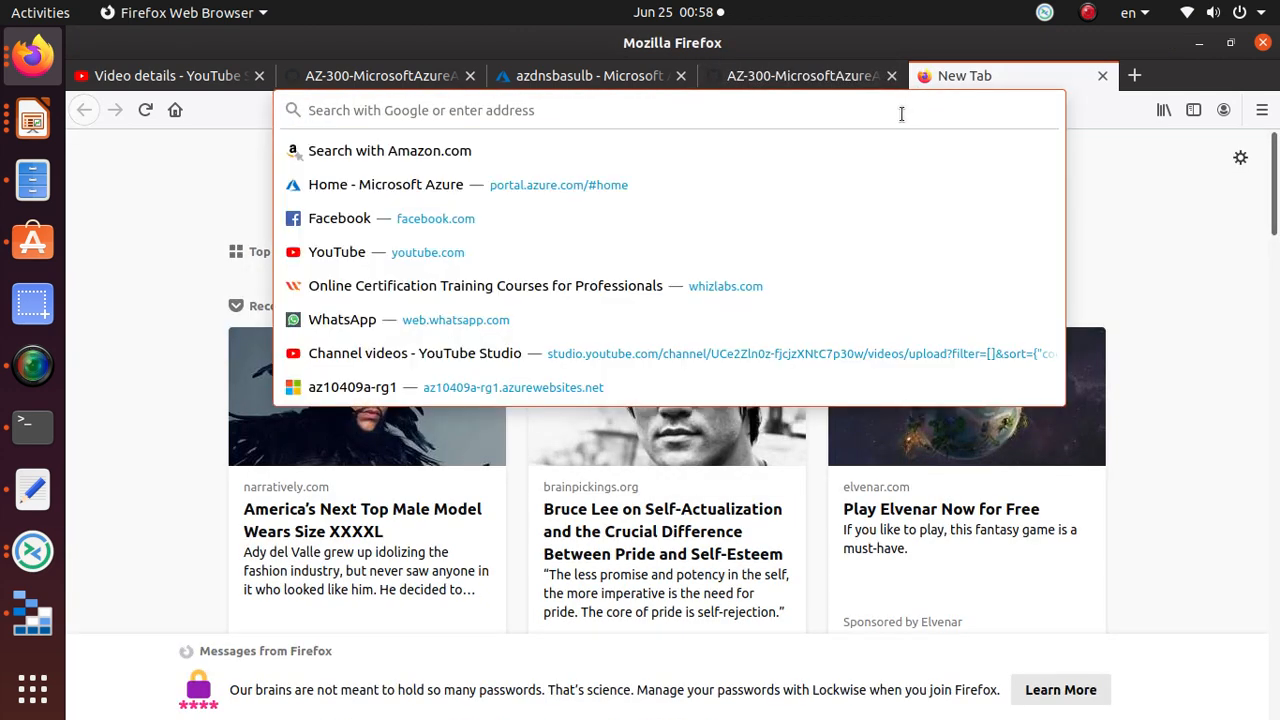
click(33, 488)
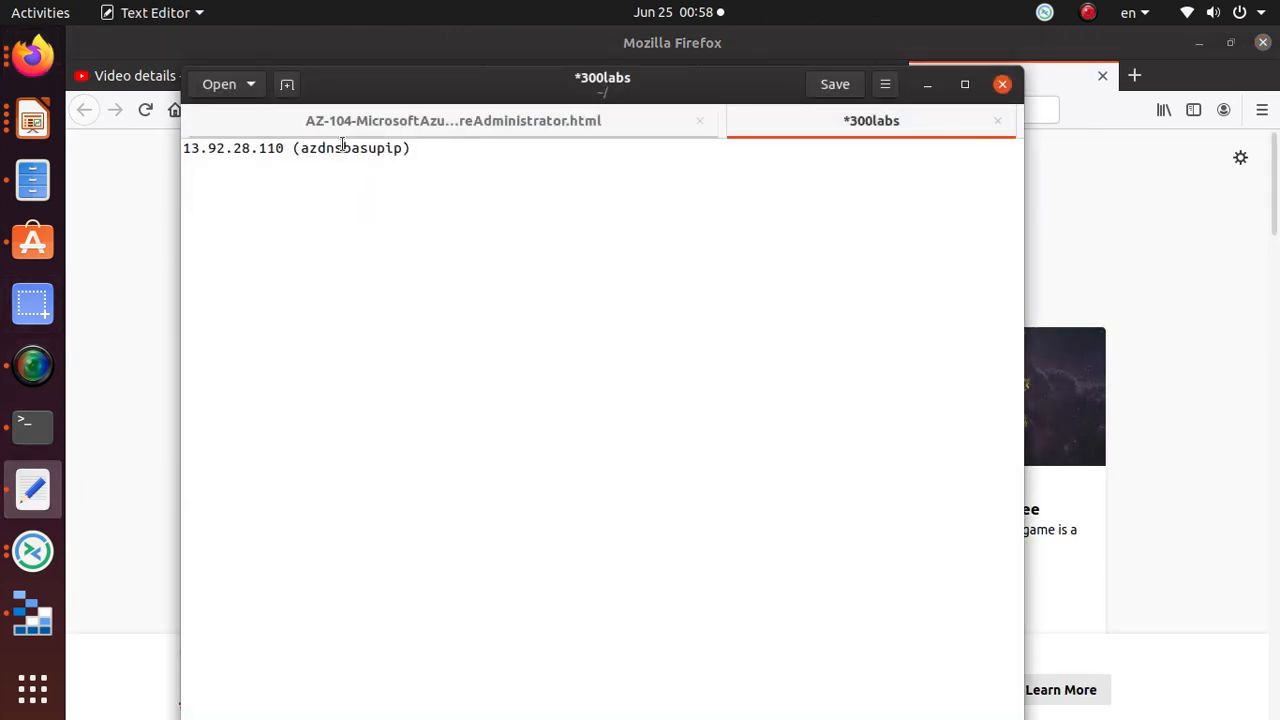
key(ctrl+v)
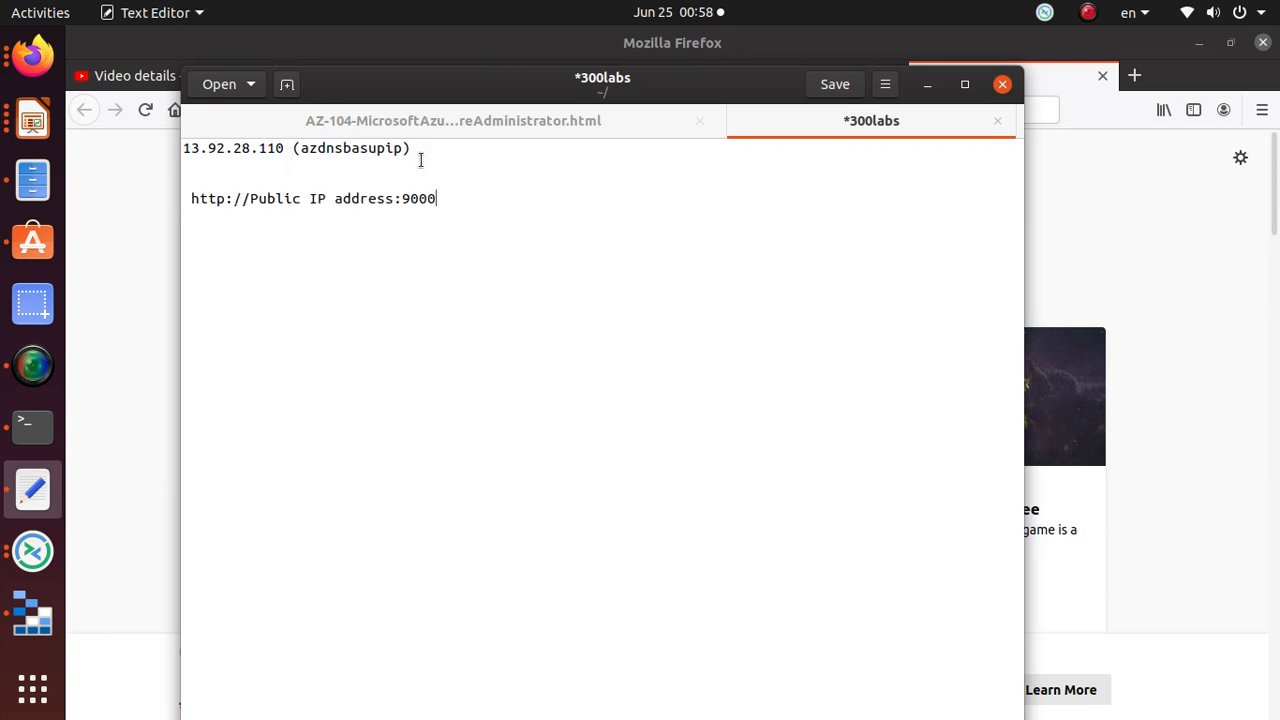
drag(292, 150, 183, 141)
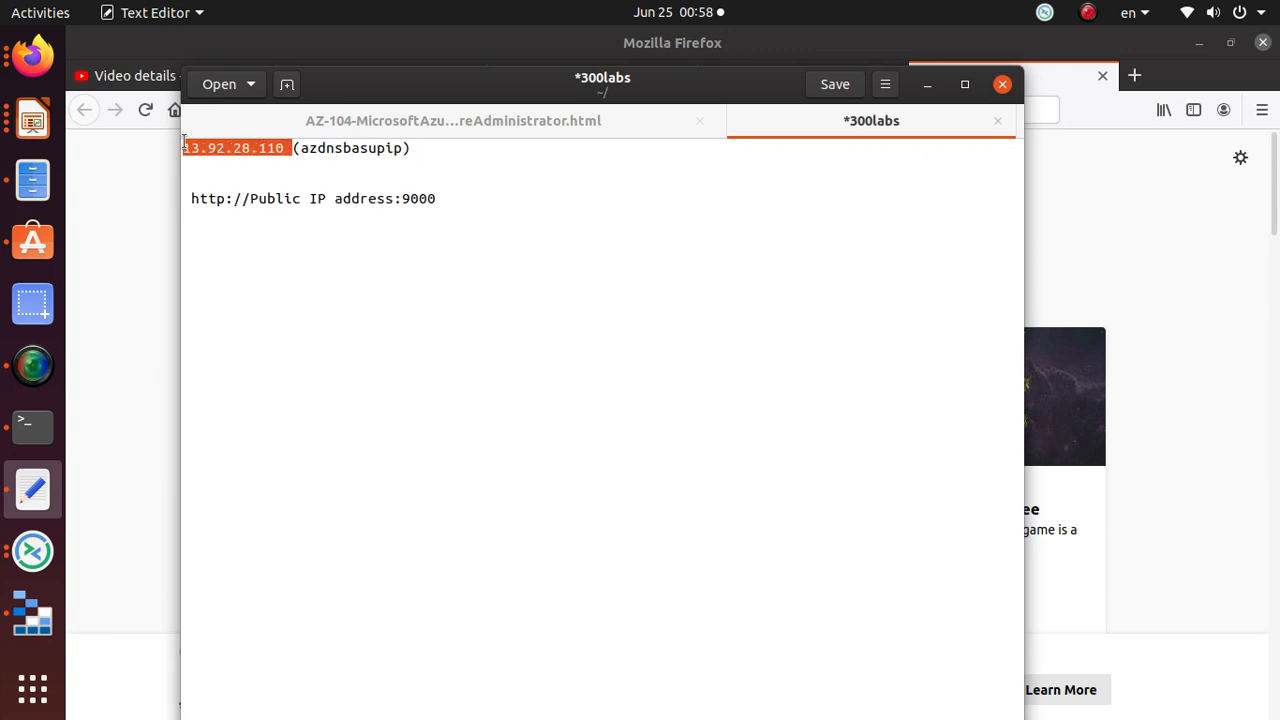
drag(394, 199, 245, 198)
key(ctrl+v)
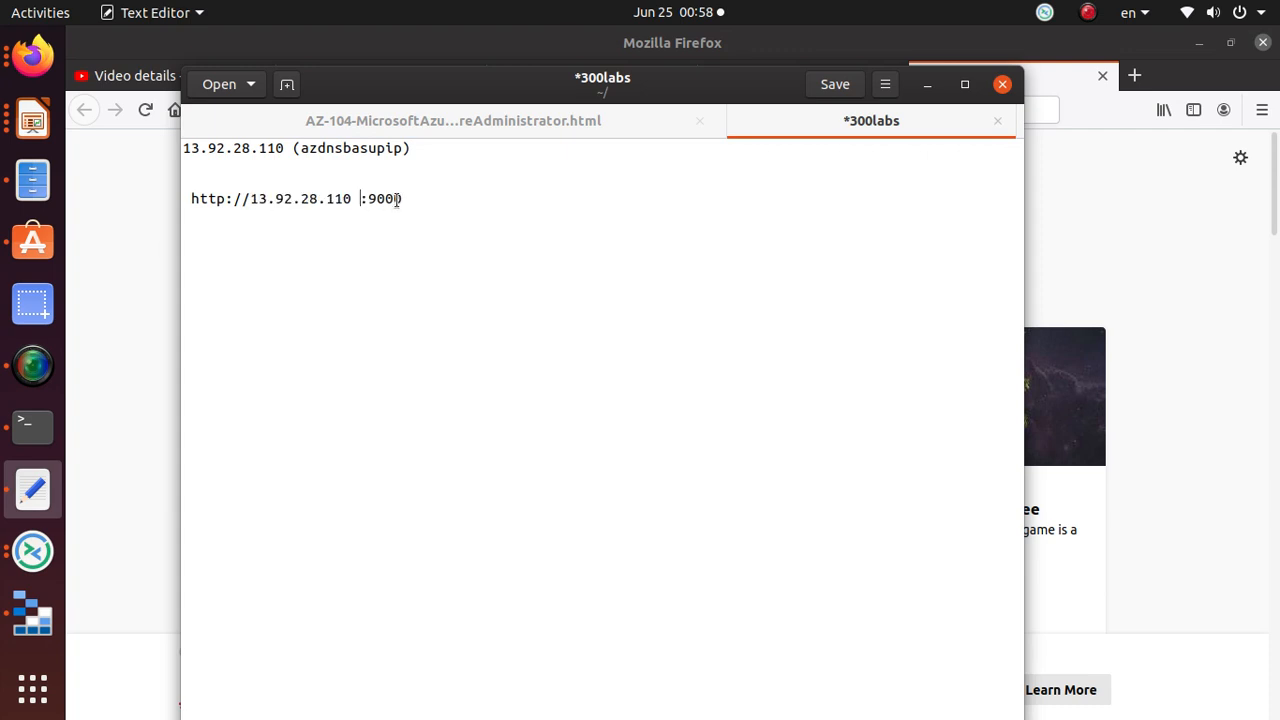
key(BackSpace)
drag(389, 190, 140, 201)
click(1091, 95)
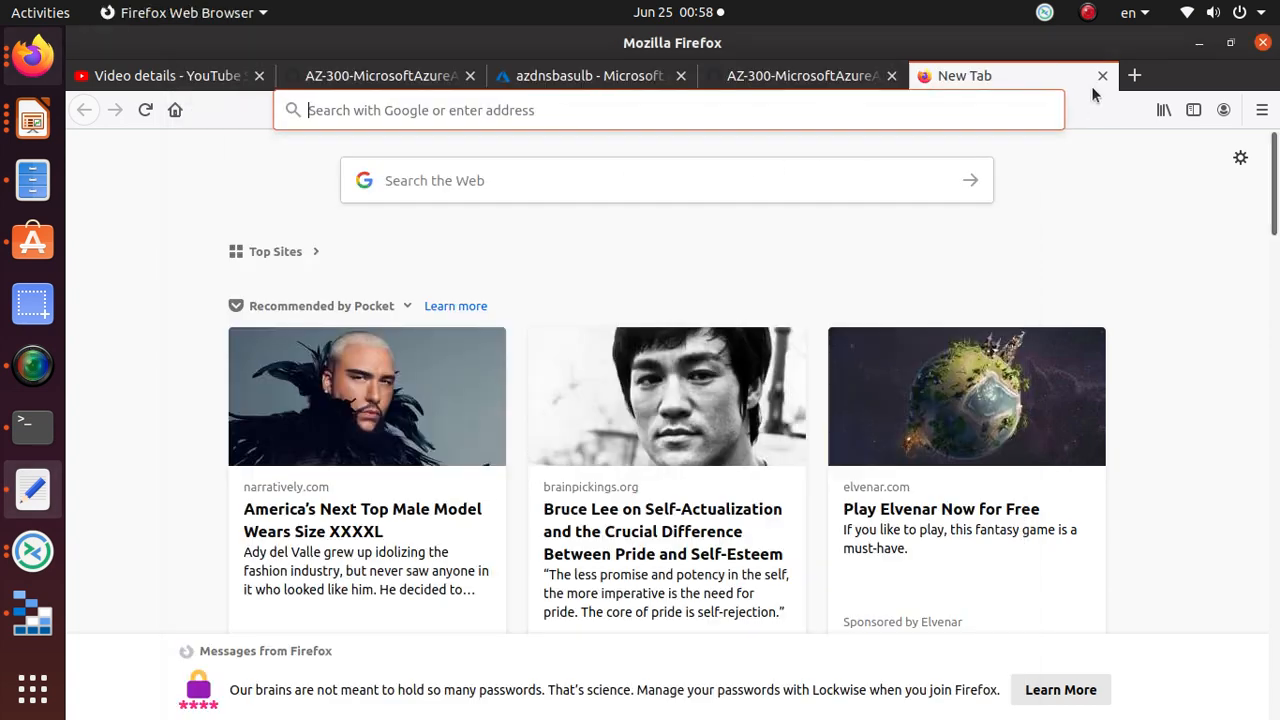
click(1133, 78)
click(697, 113)
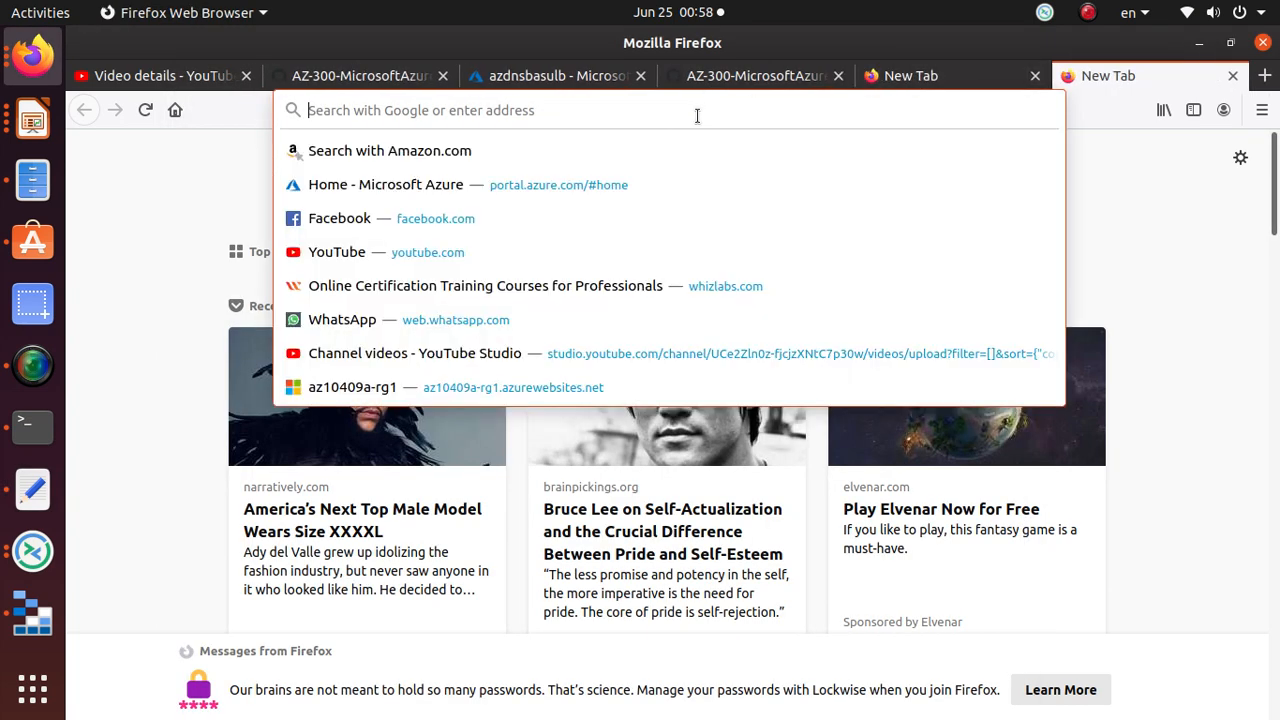
key(ctrl+v)
key(Return)
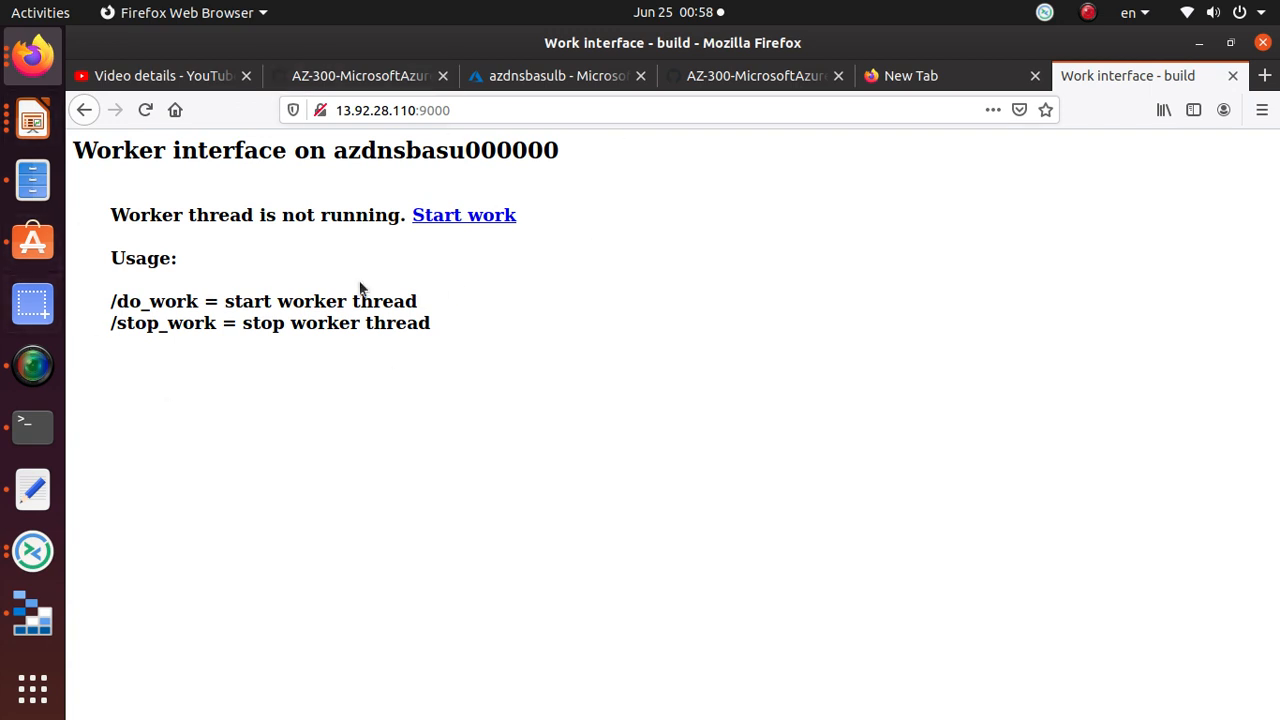
click(458, 114)
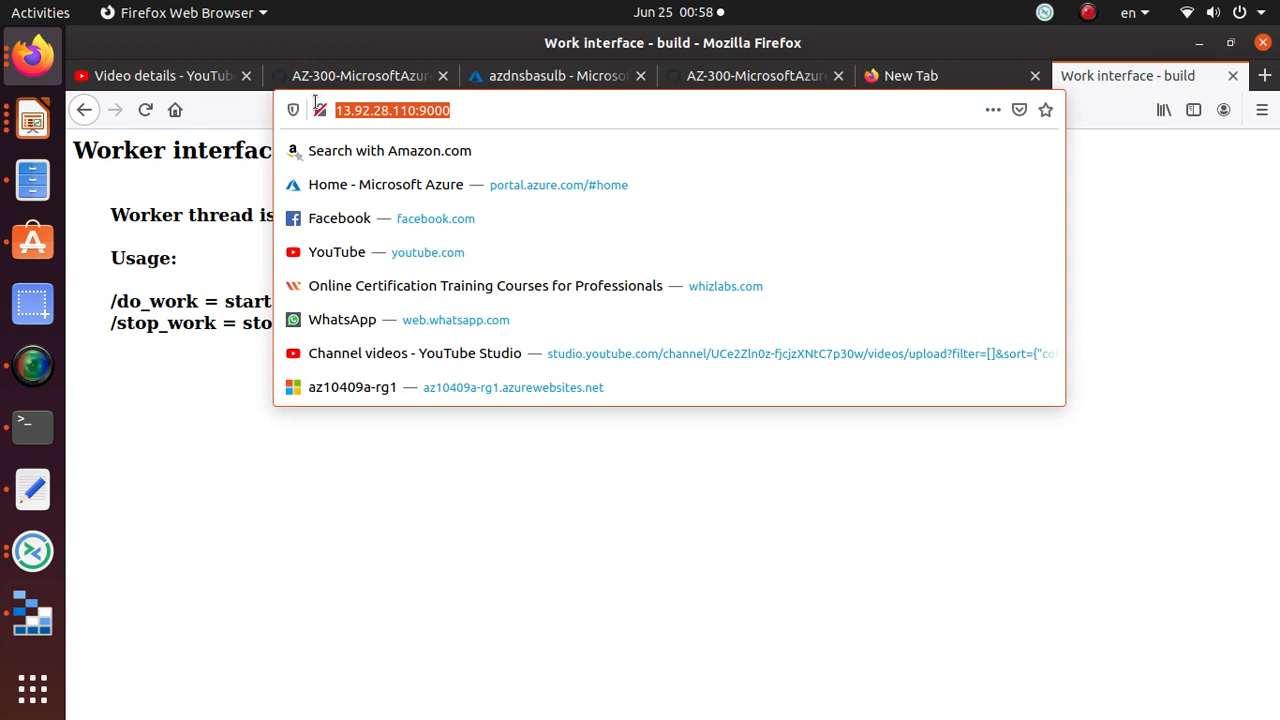
click(79, 152)
drag(73, 150, 371, 170)
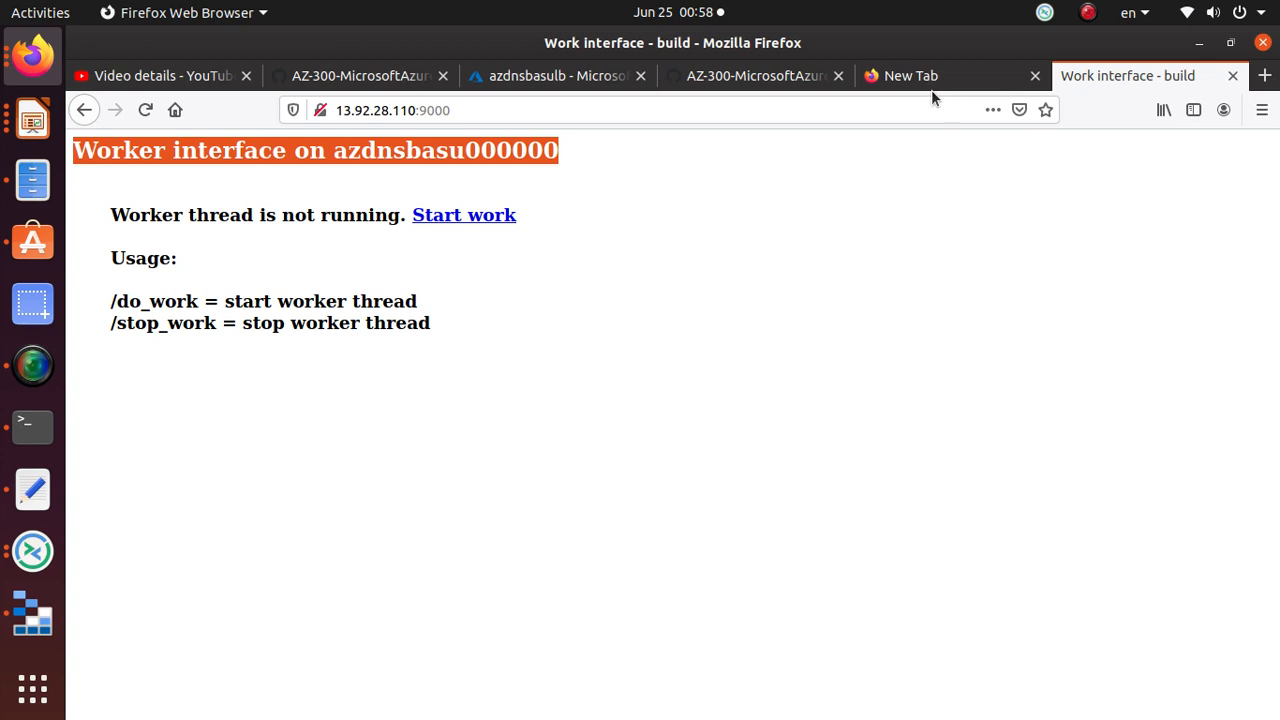
Step: Start the worker thread with Start work, then review lab step 5 on monitoring CPU
click(750, 80)
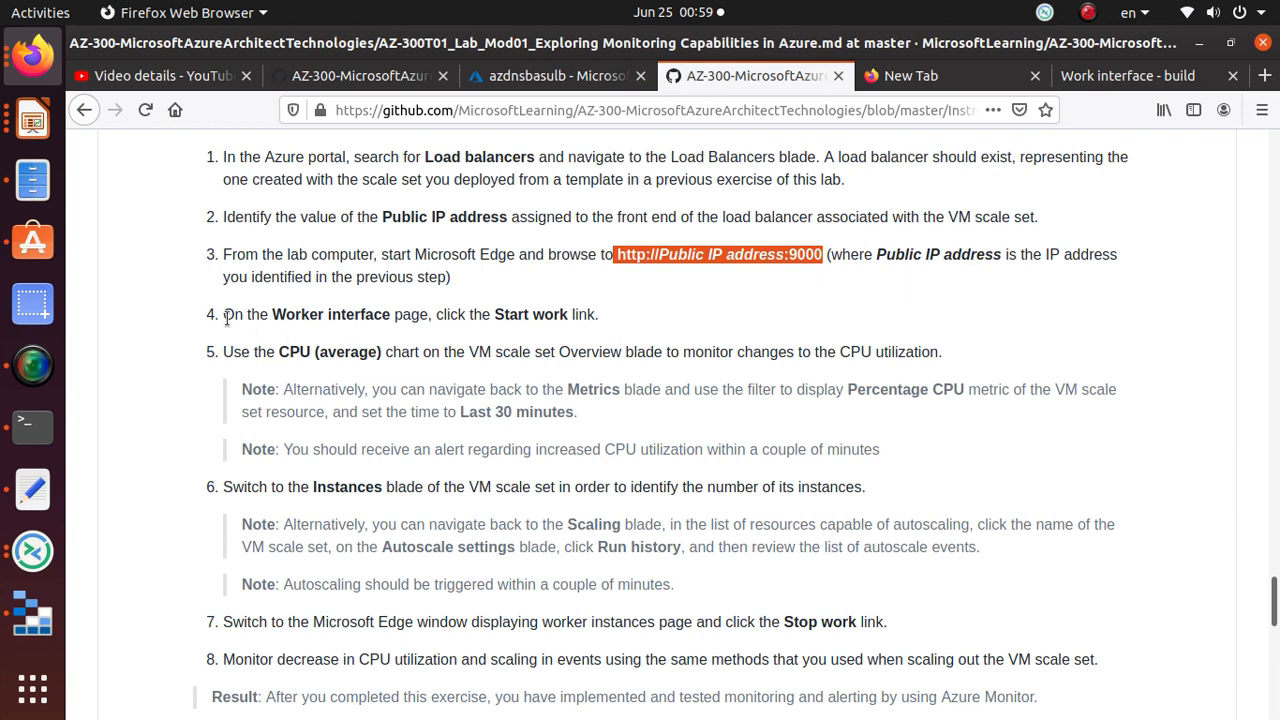
drag(224, 314, 600, 316)
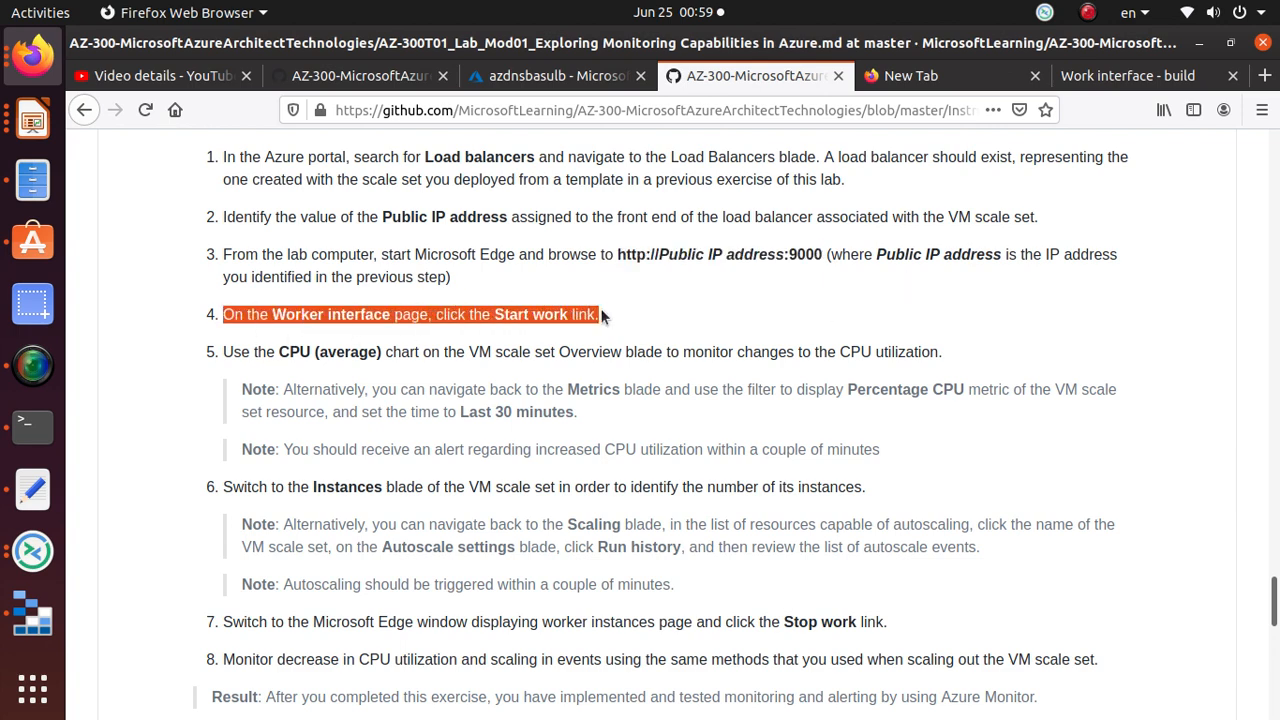
click(1078, 80)
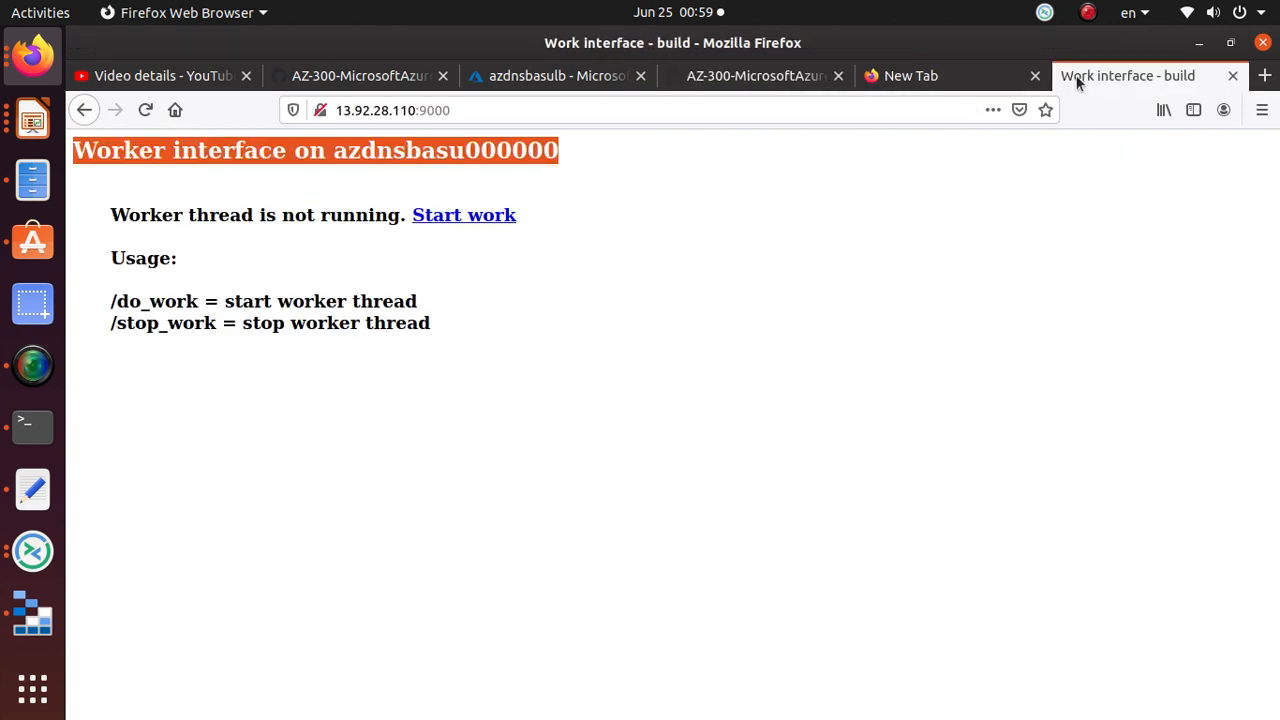
click(461, 222)
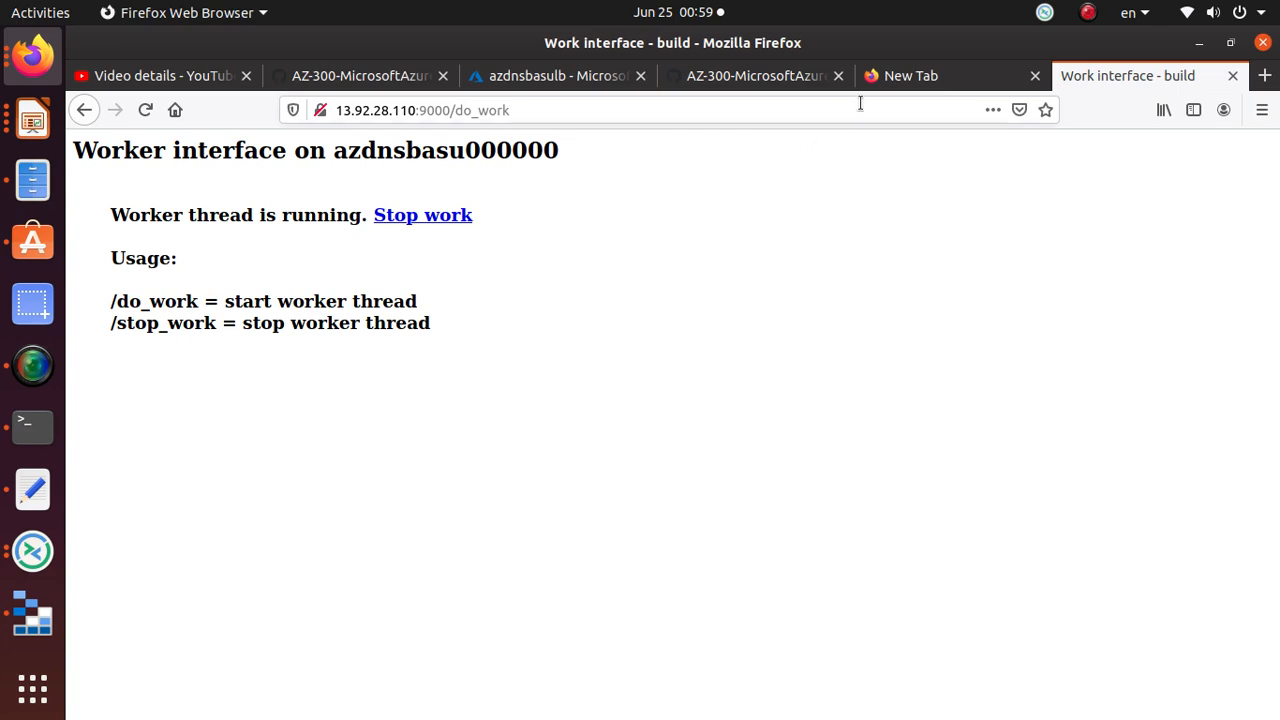
click(891, 77)
click(790, 85)
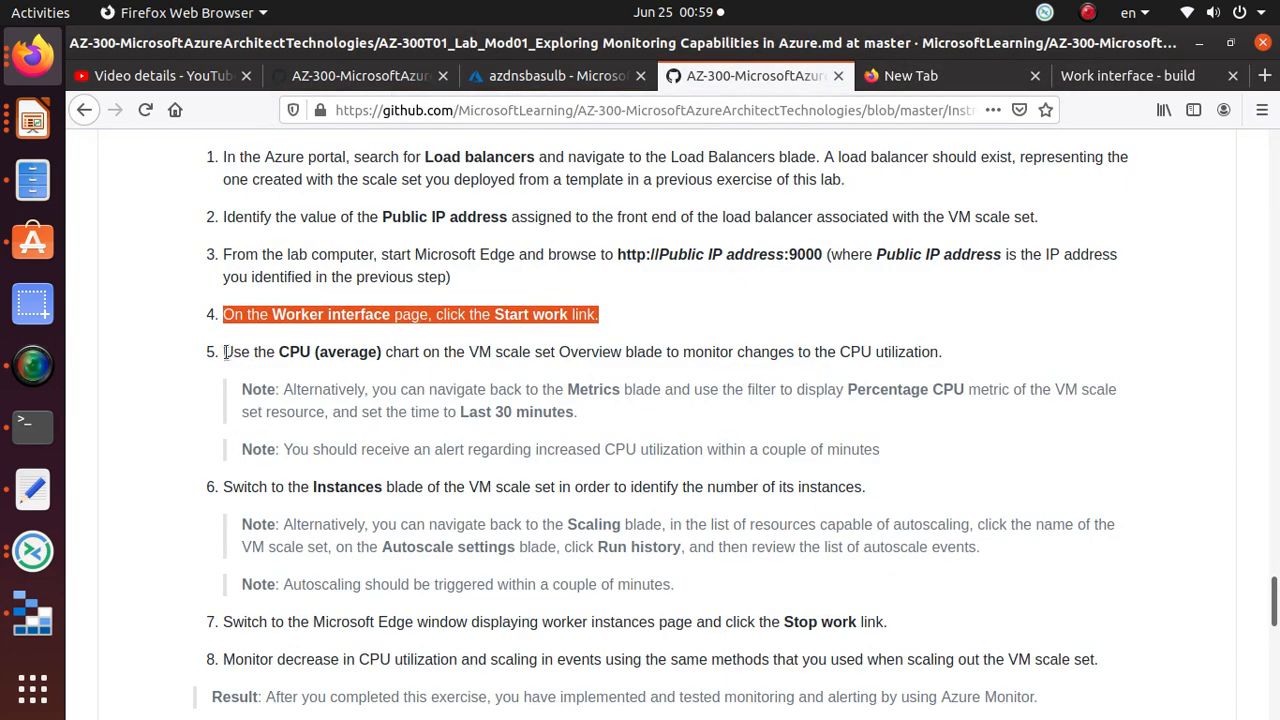
drag(225, 352, 833, 363)
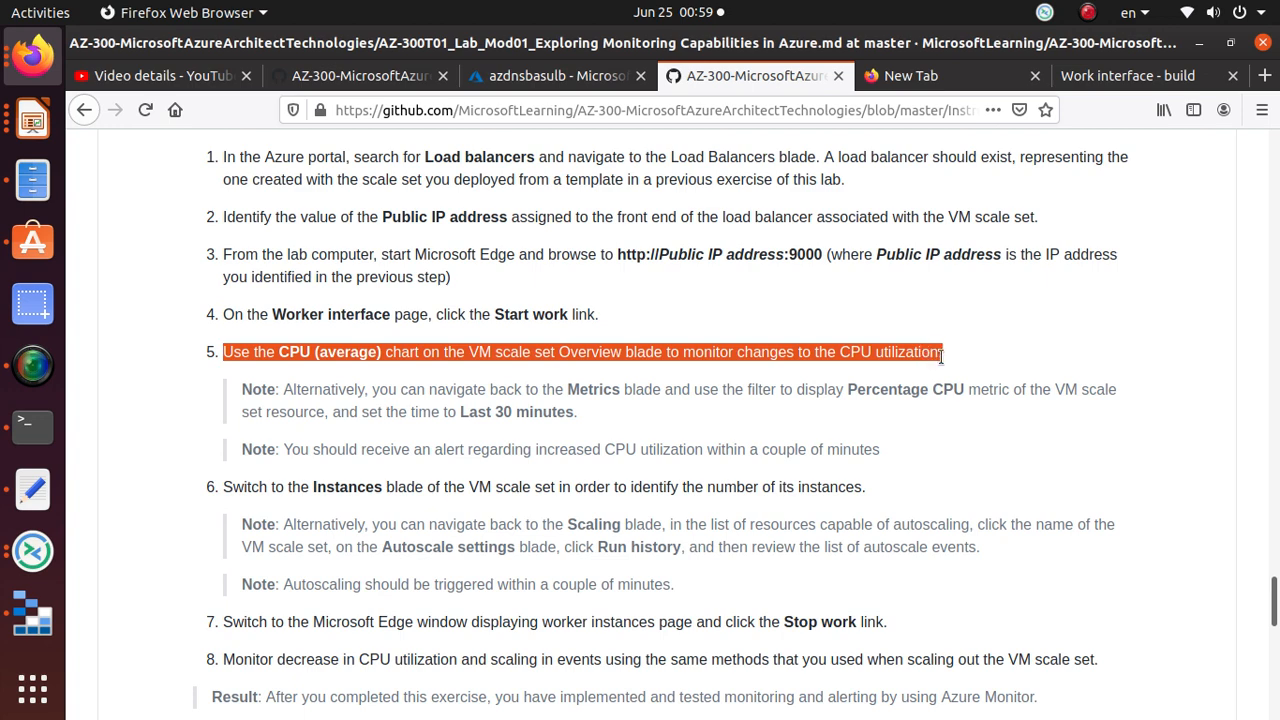
scroll(517, 464, down, 2)
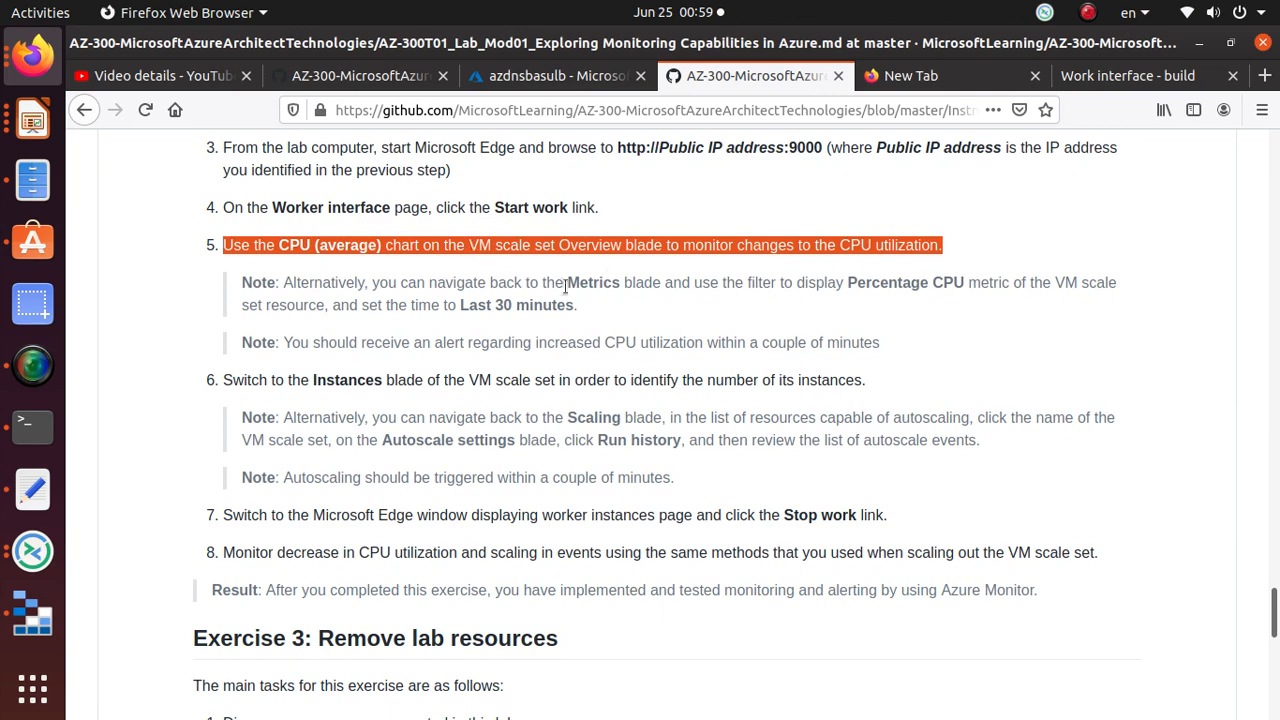
Step: Open the azdnsbasu scale set's Metrics and plot Percentage CPU
click(512, 77)
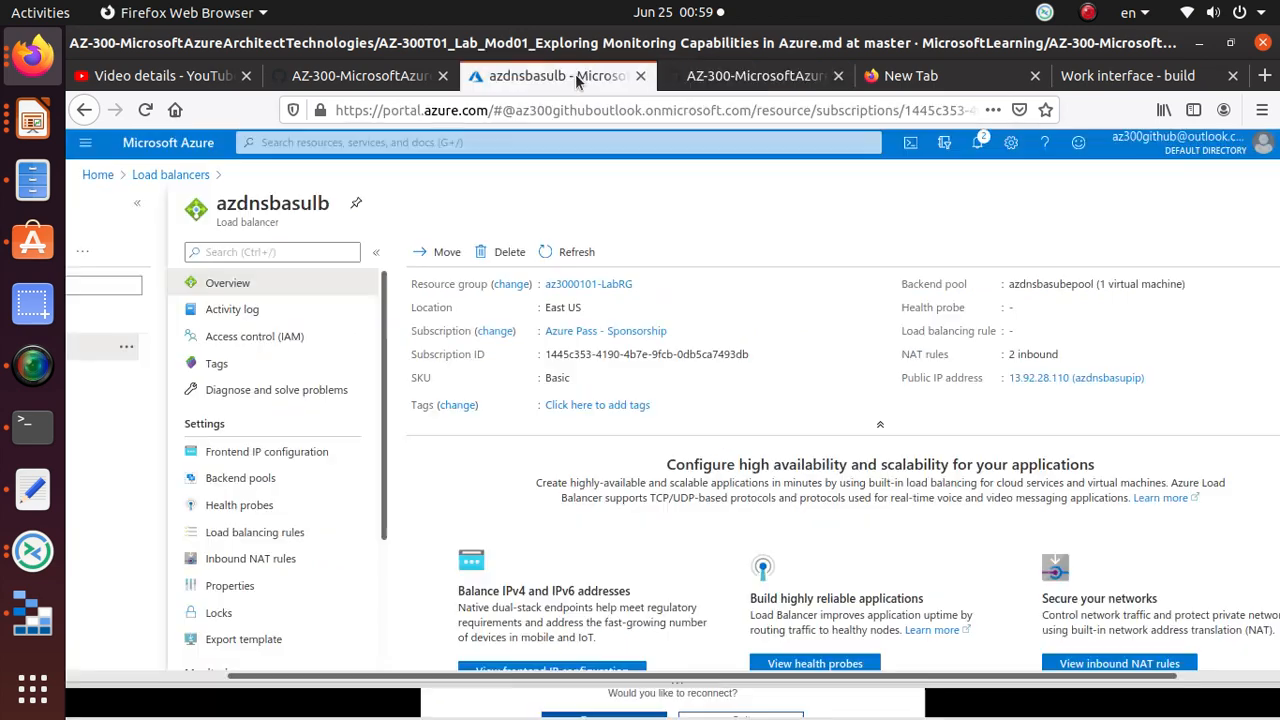
click(302, 142)
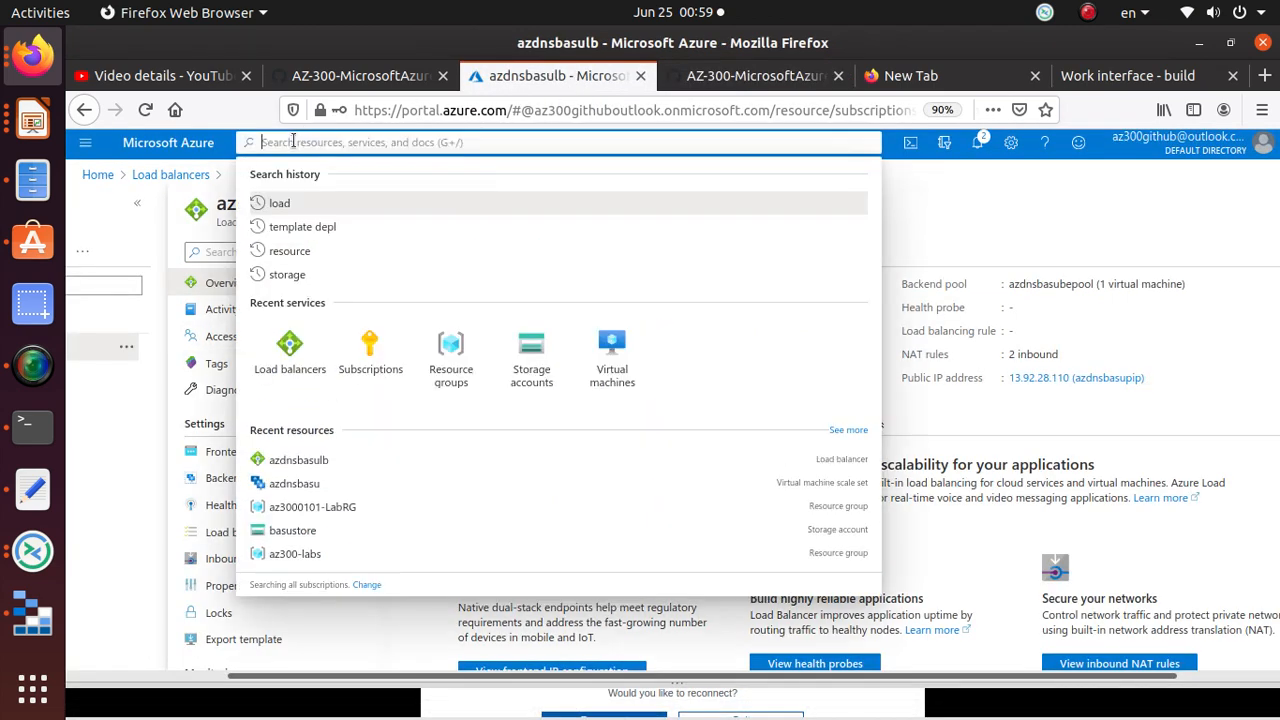
text(vms)
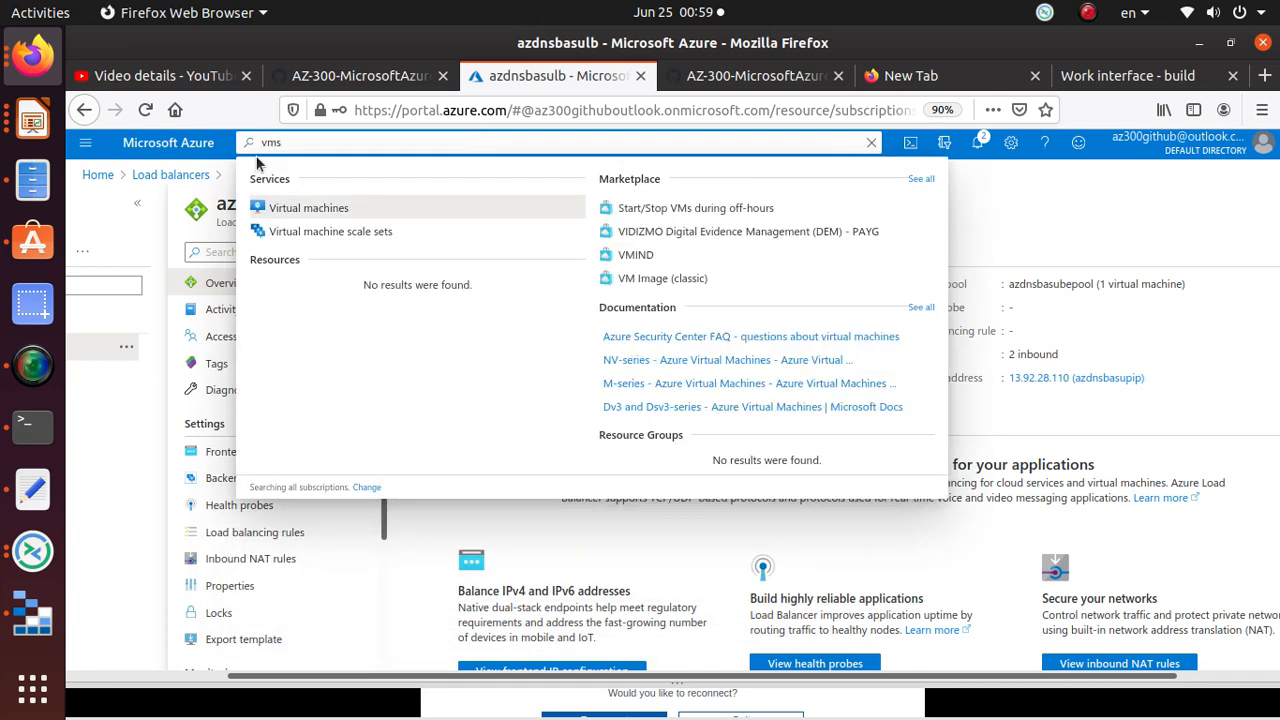
click(314, 238)
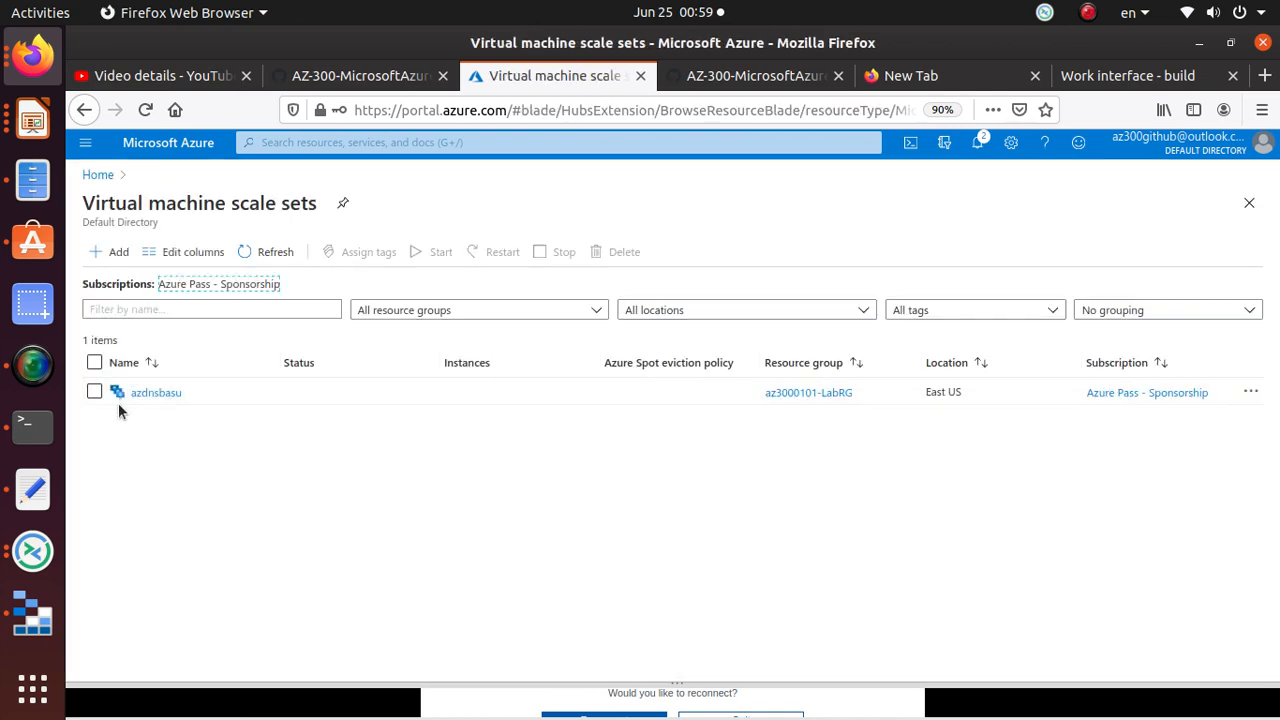
click(150, 392)
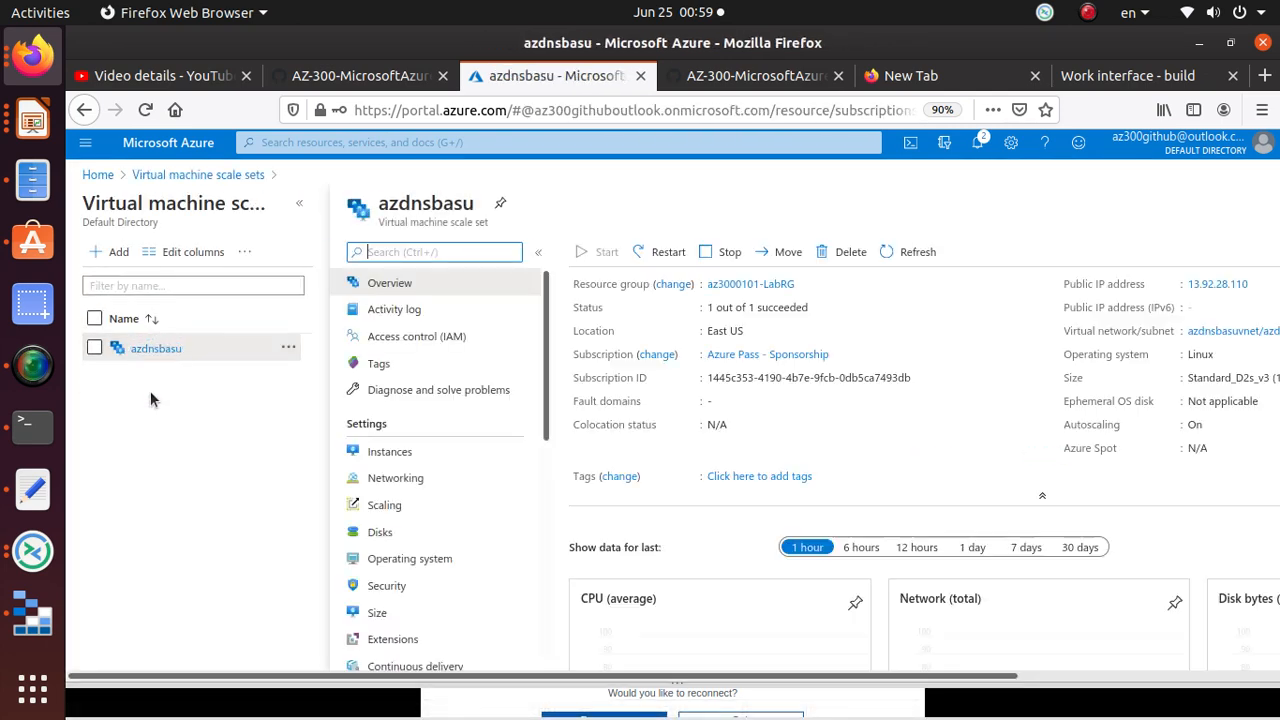
scroll(485, 492, down, 5)
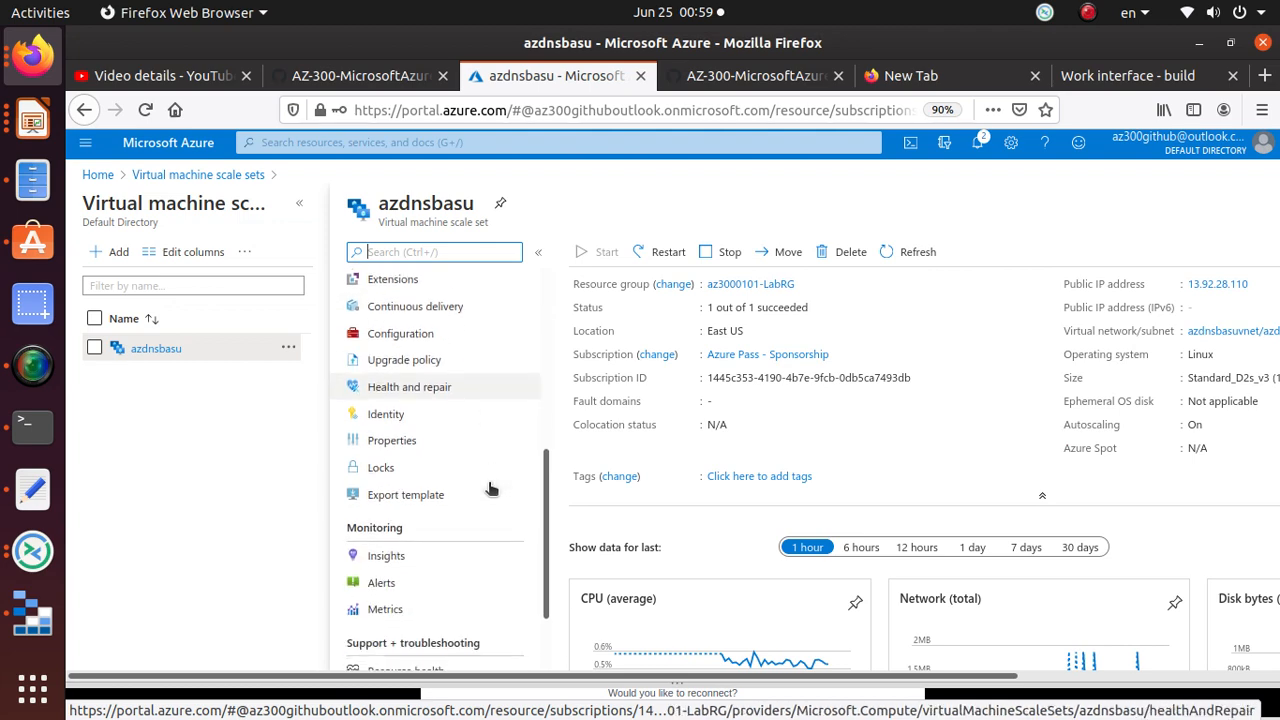
click(424, 519)
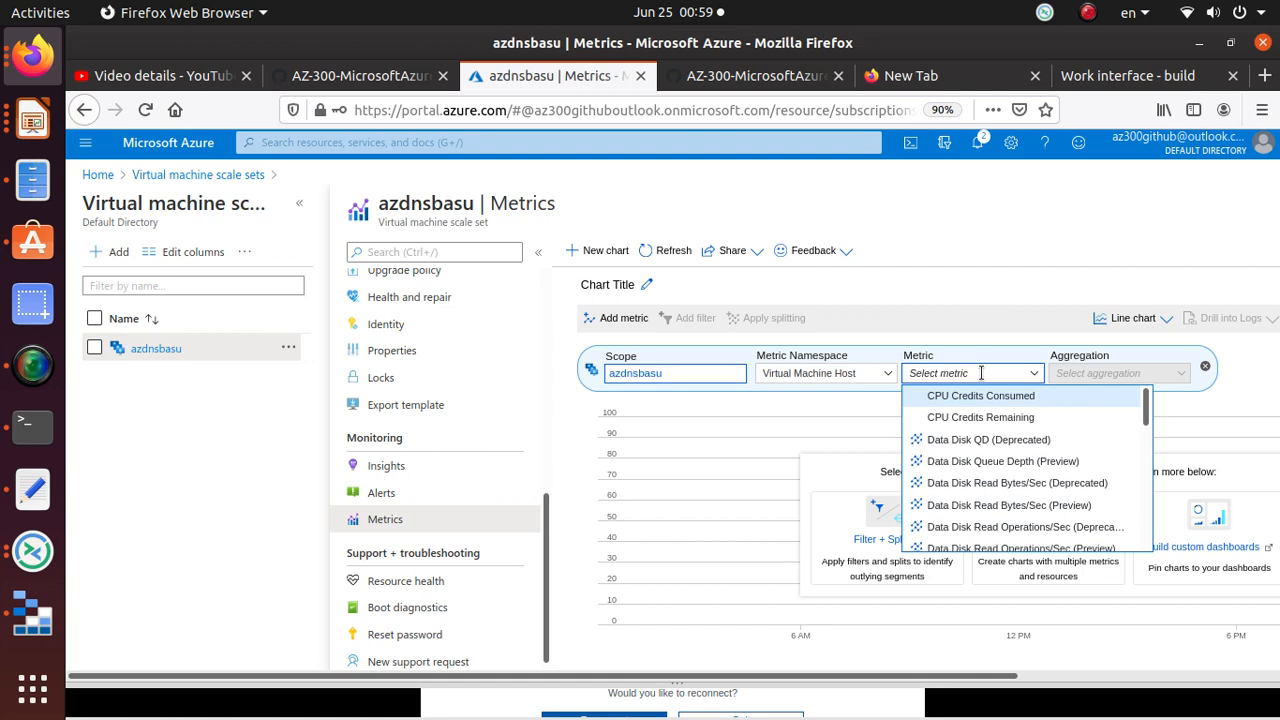
text(PERCEN)
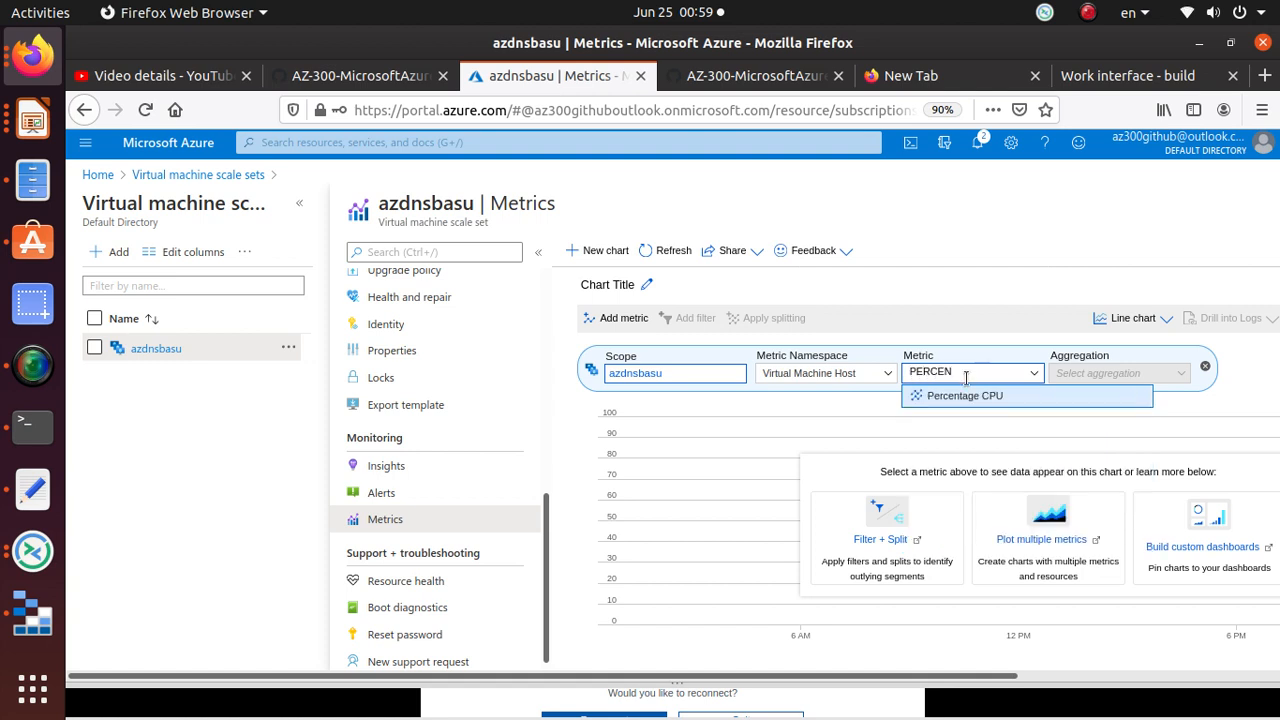
click(960, 397)
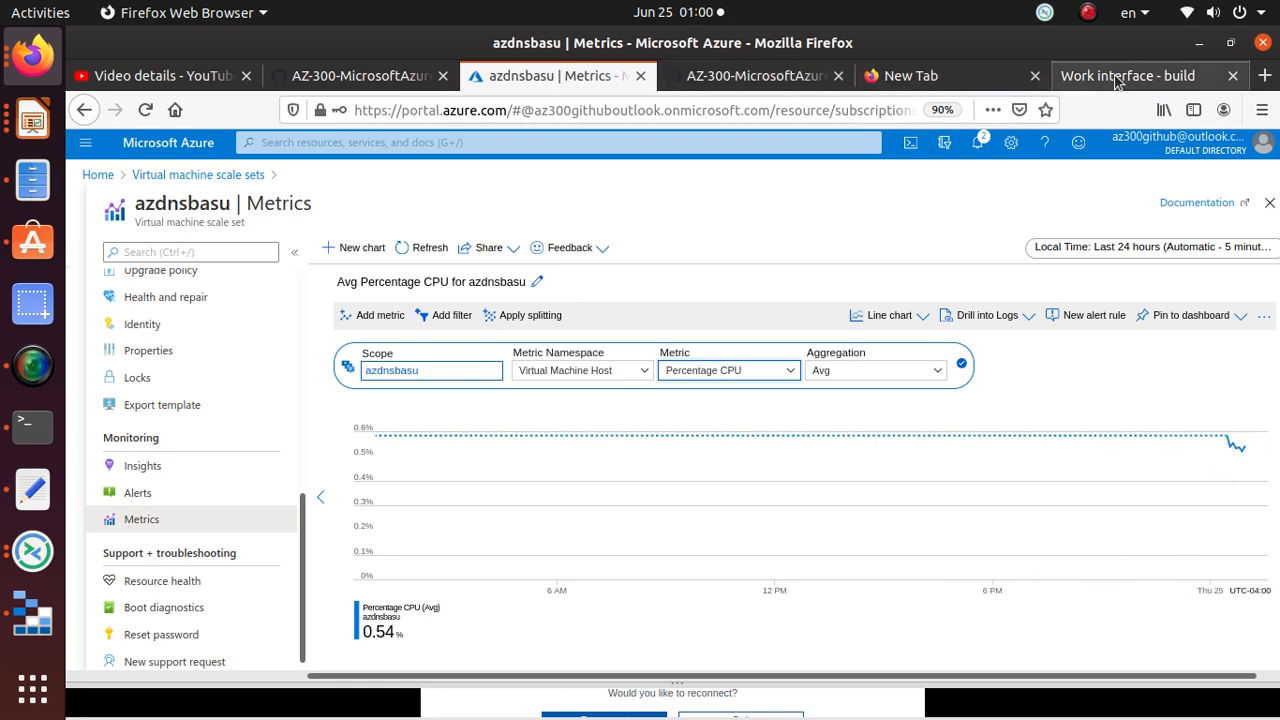
Step: Check the lab note about charting Percentage CPU in Metrics
click(722, 82)
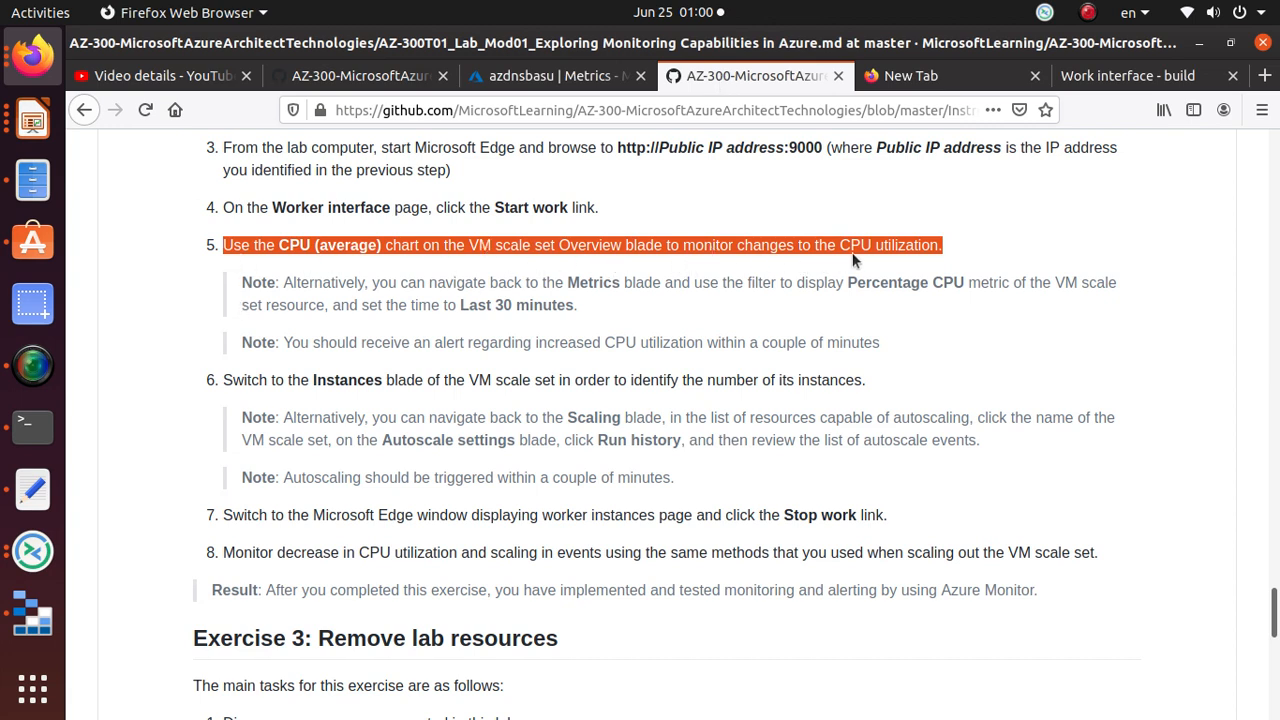
click(590, 282)
drag(568, 282, 636, 282)
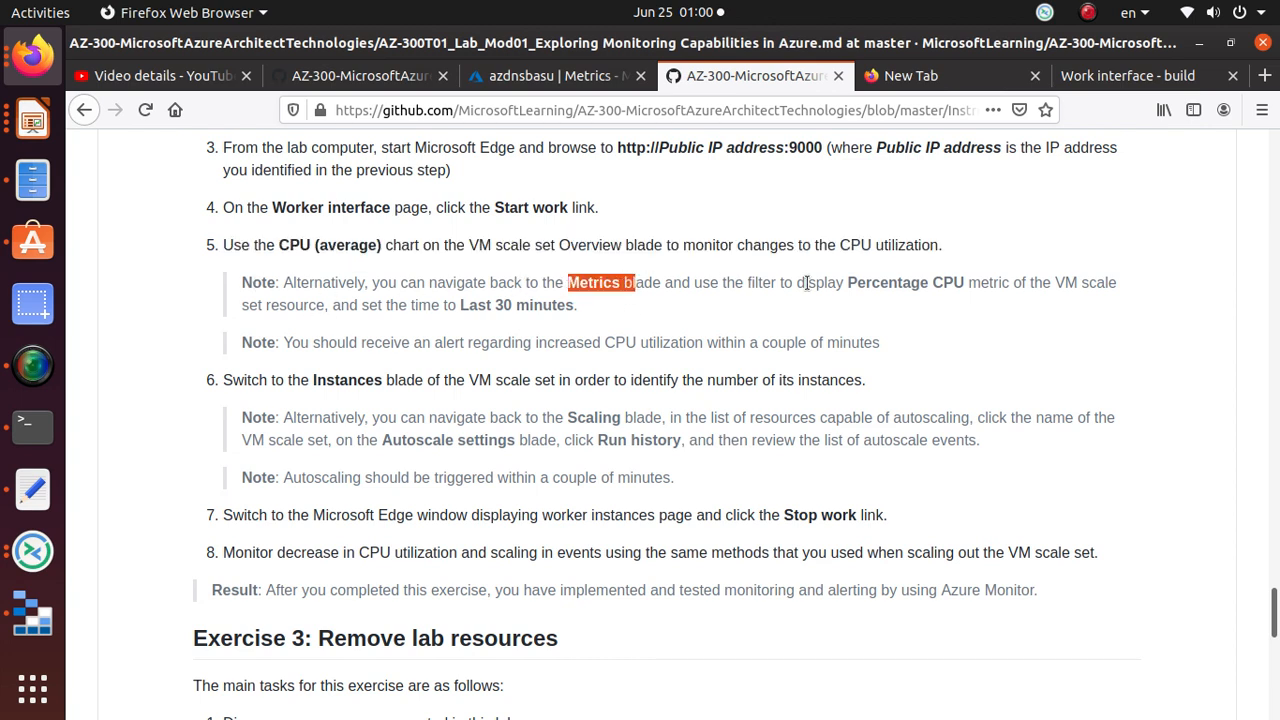
drag(843, 281, 972, 284)
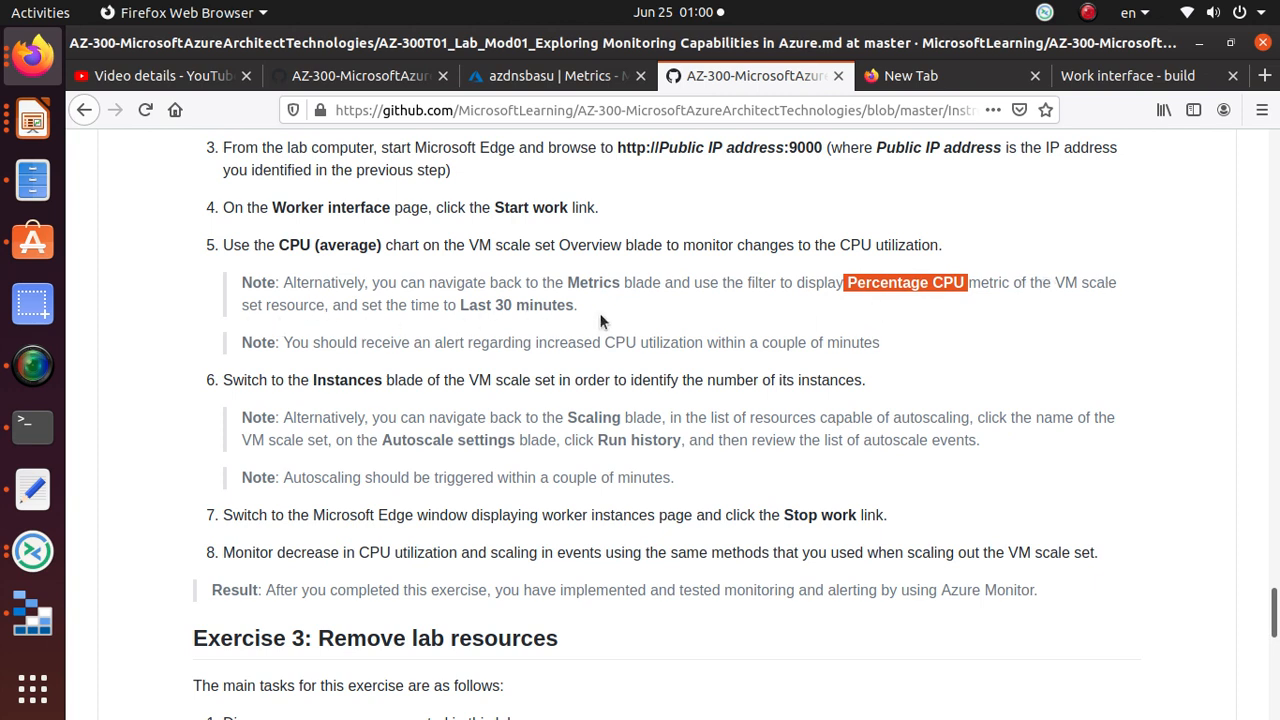
Step: Apply a Last 30 minutes time range to the CPU chart and return to the lab
click(567, 80)
click(1135, 363)
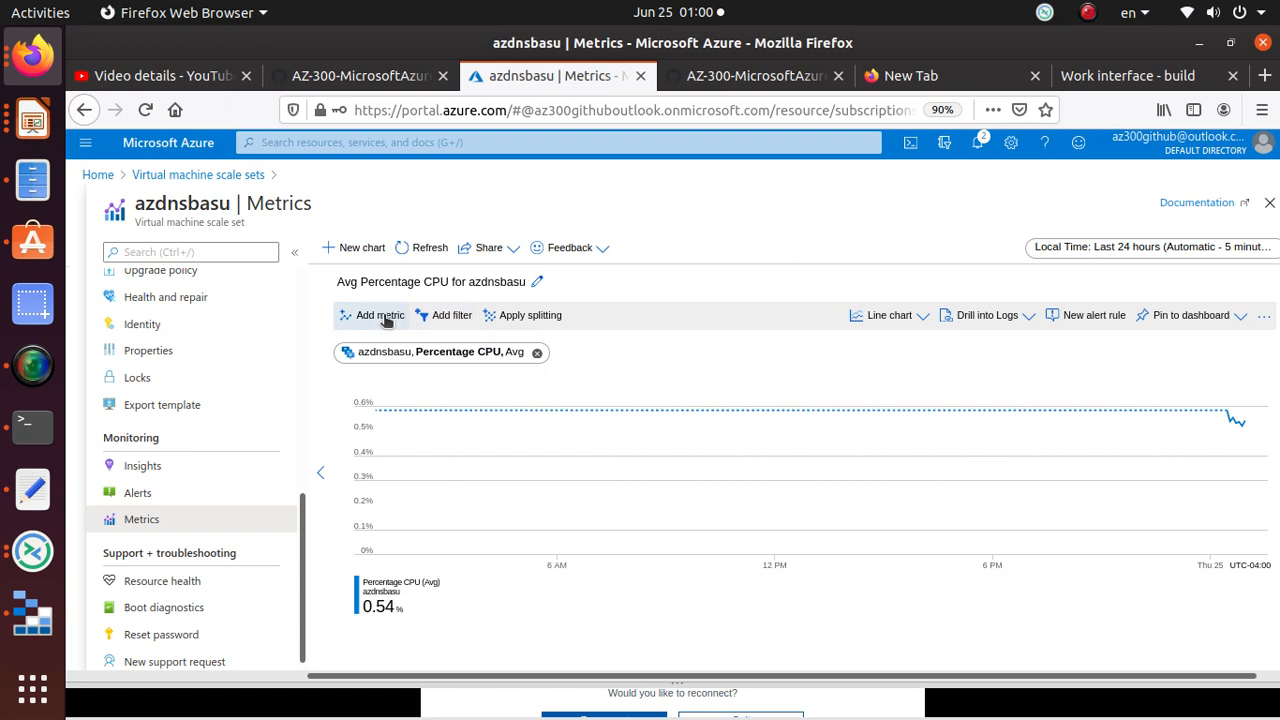
click(1195, 250)
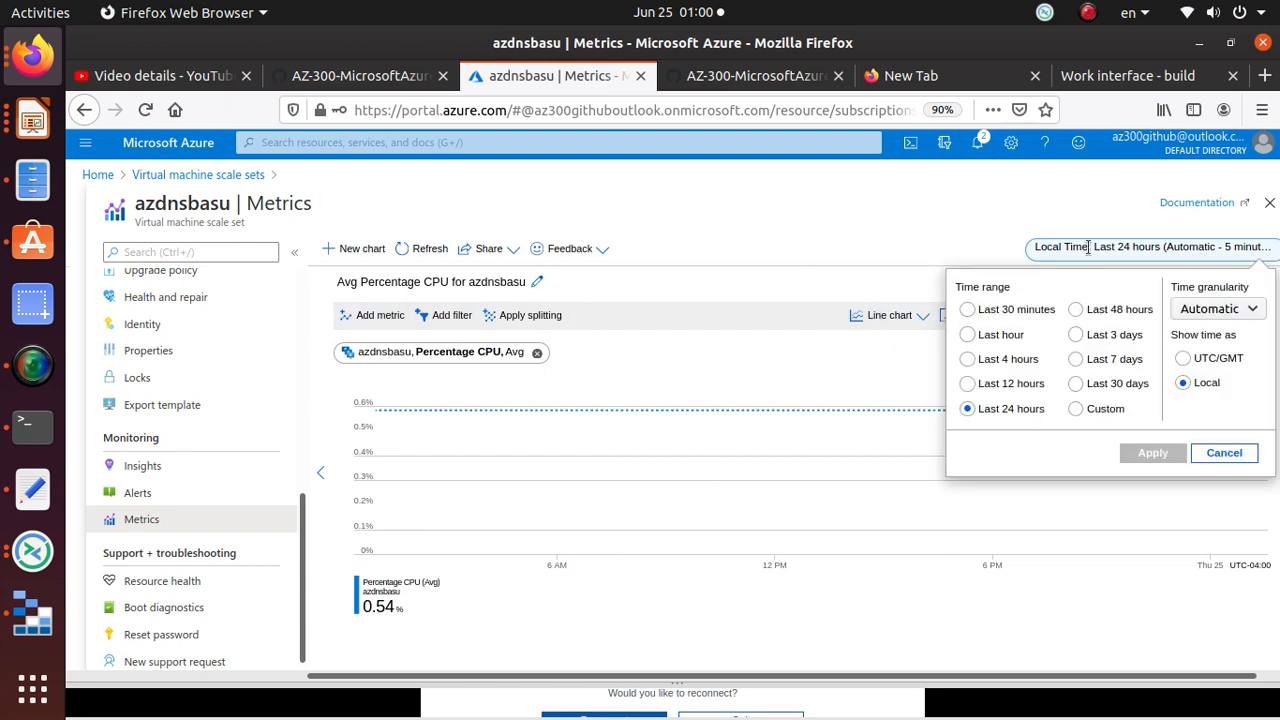
click(874, 262)
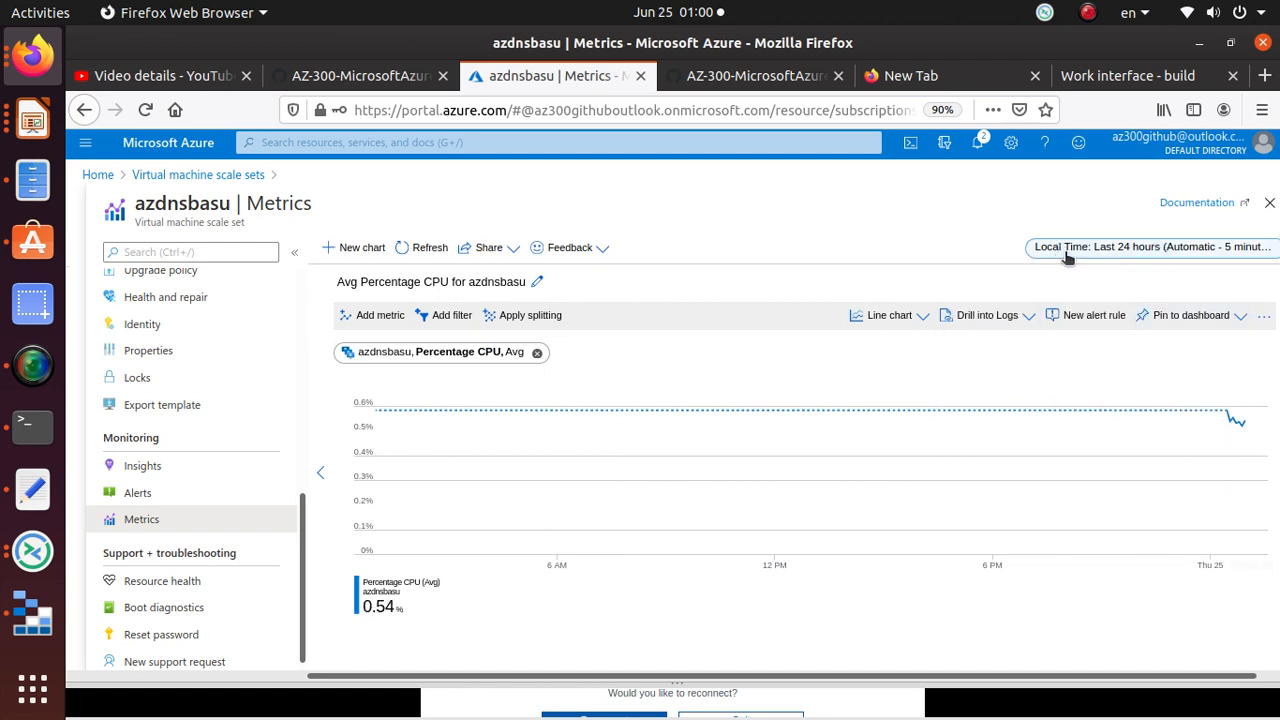
click(1149, 248)
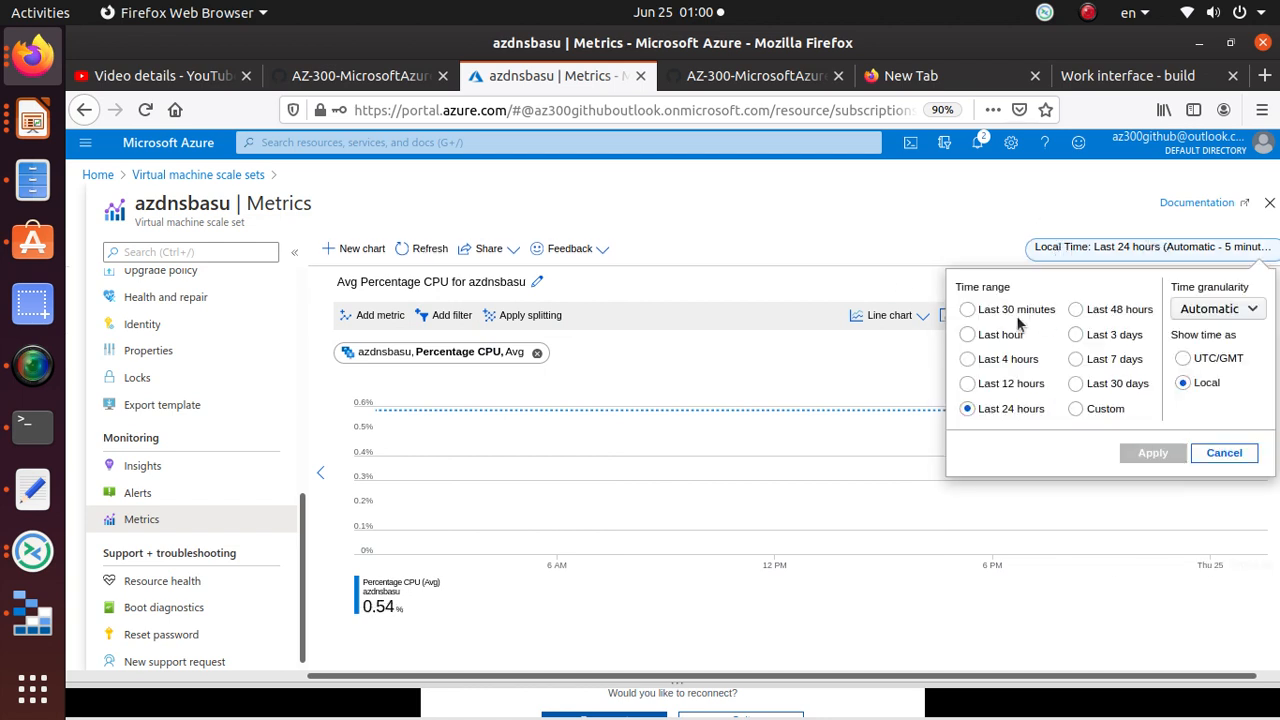
click(967, 310)
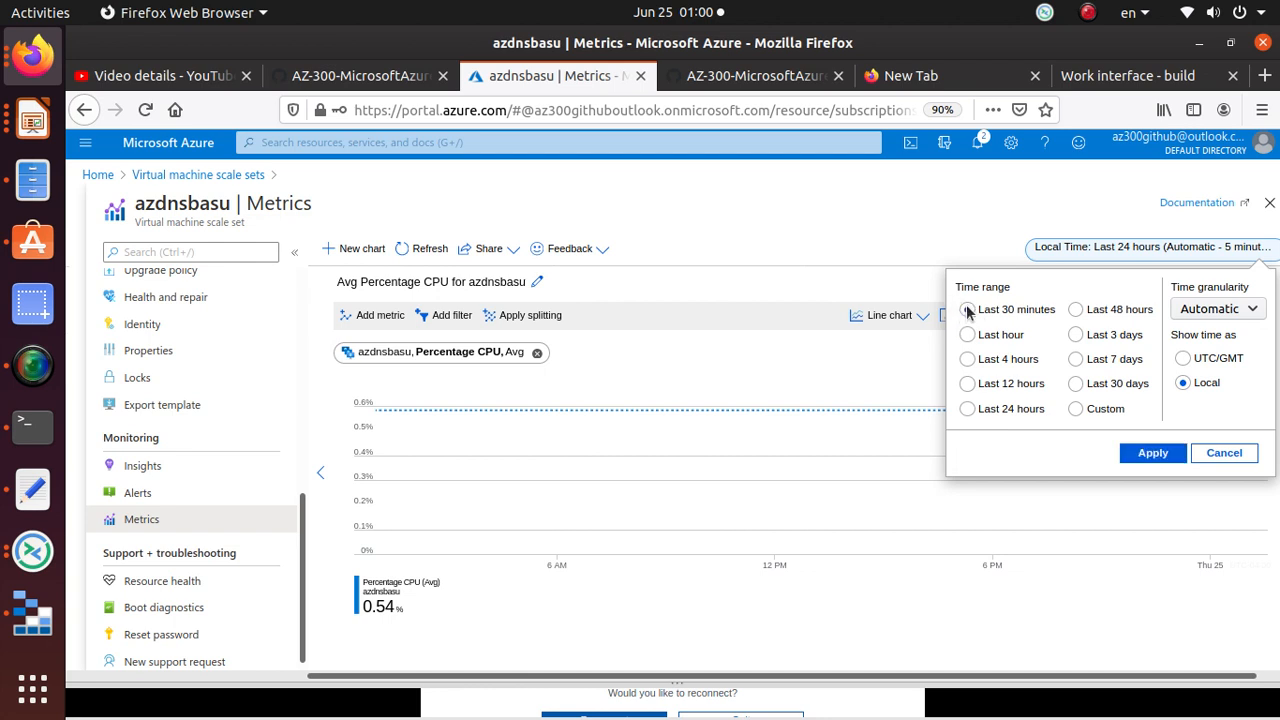
click(1150, 455)
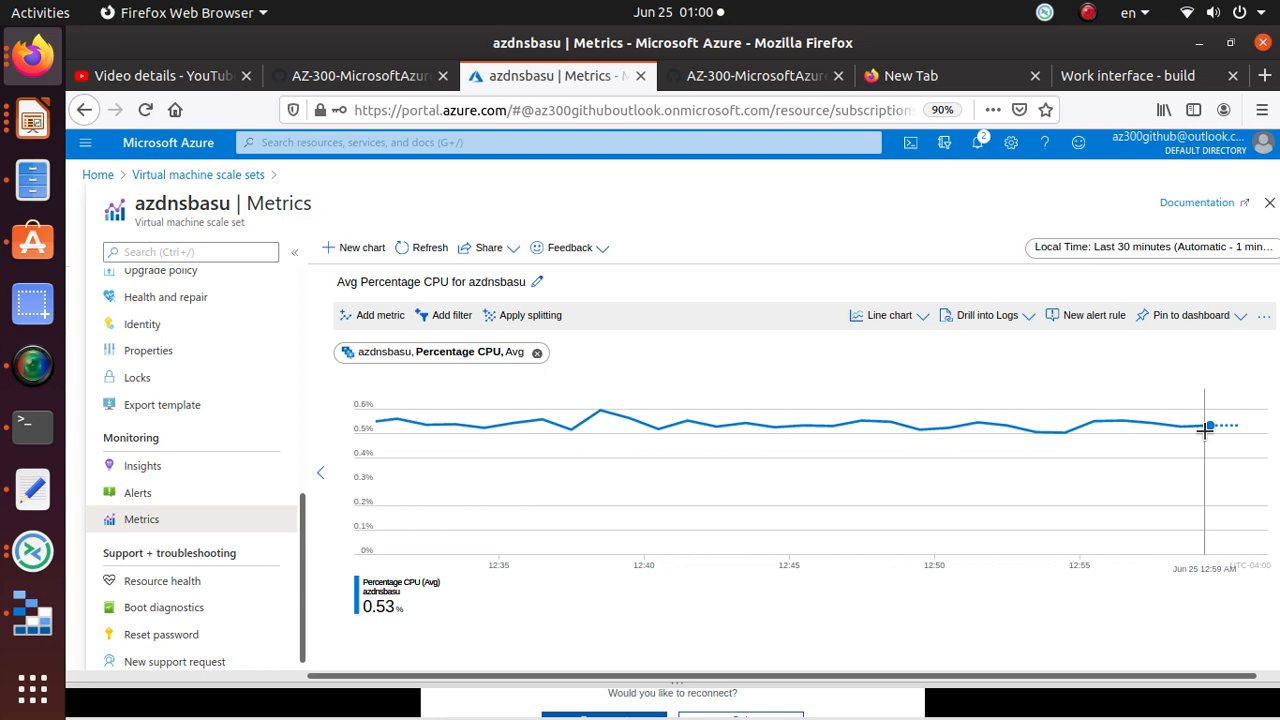
key(alt+Tab)
key(alt+Tab)
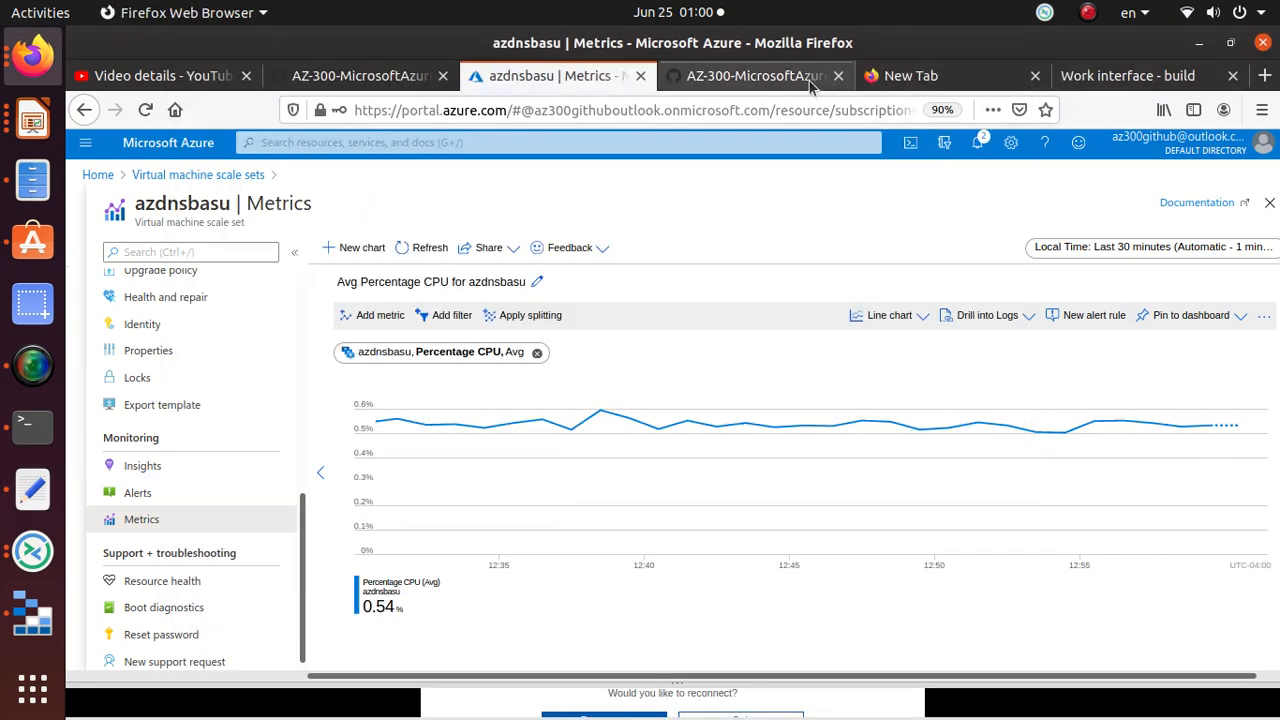
click(766, 78)
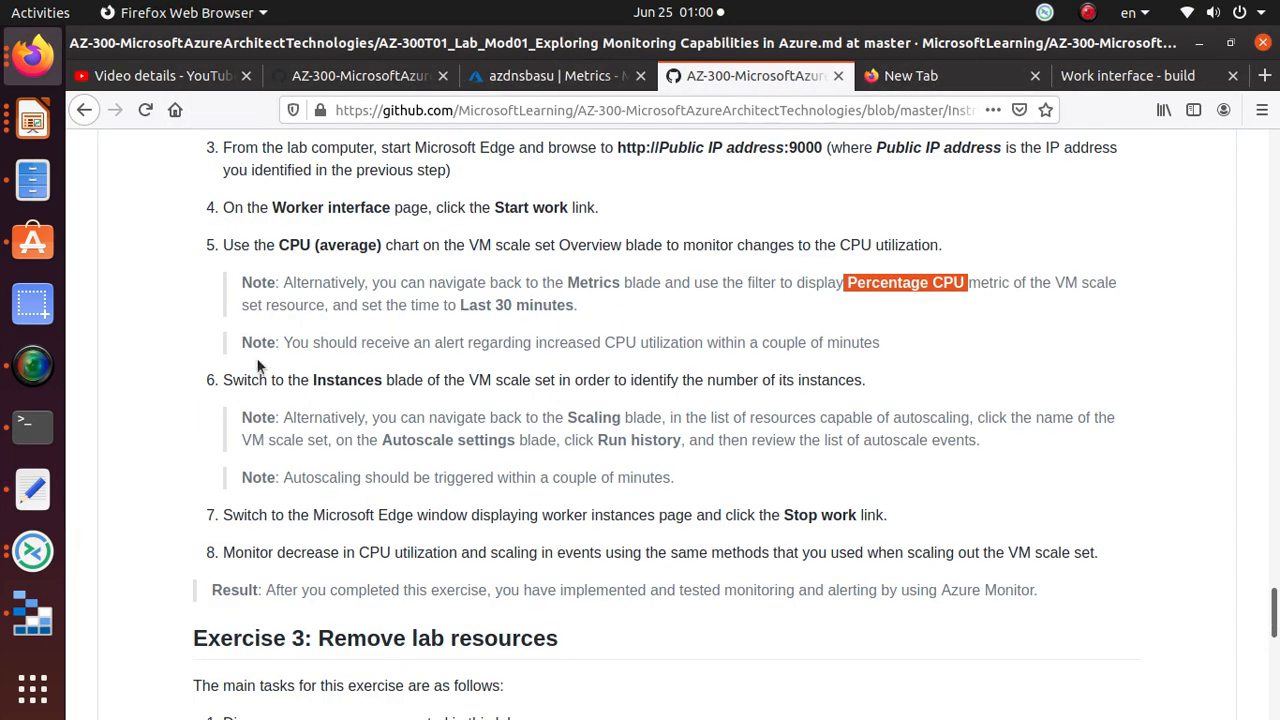
Step: Load gmail.com in a new tab and open another Google account's mailbox from the avatar menu
drag(282, 342, 906, 350)
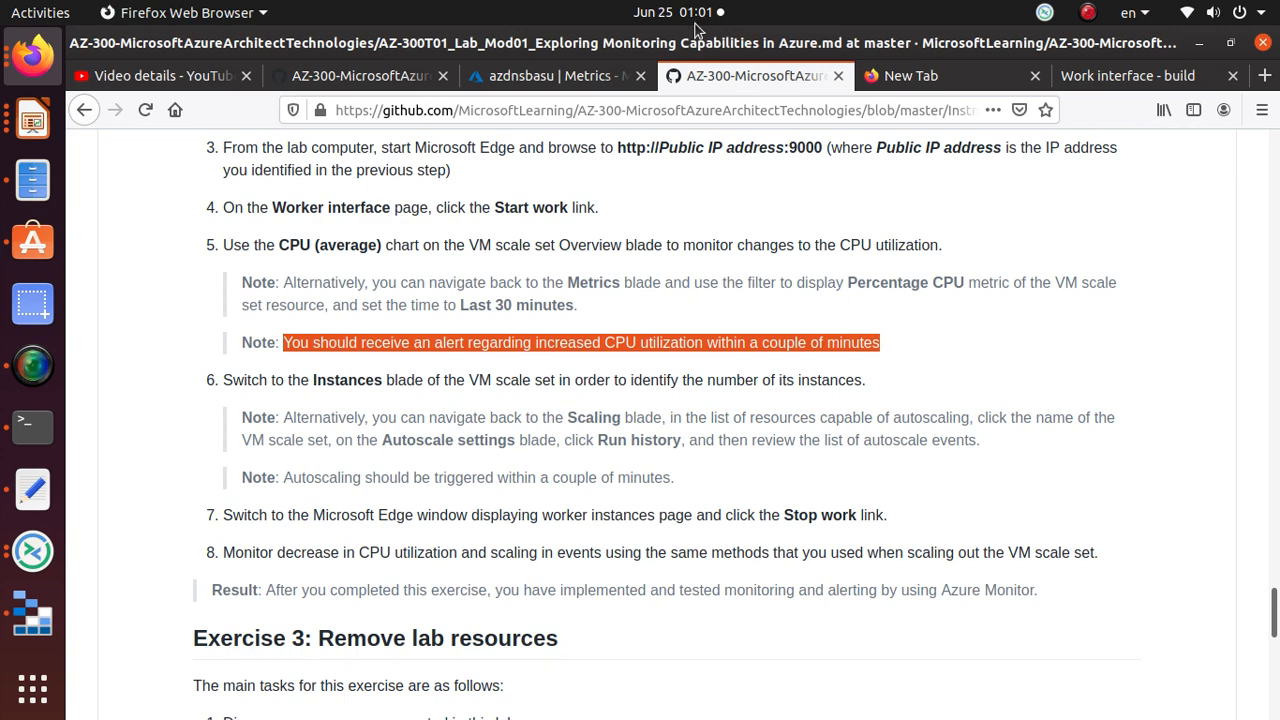
click(1264, 75)
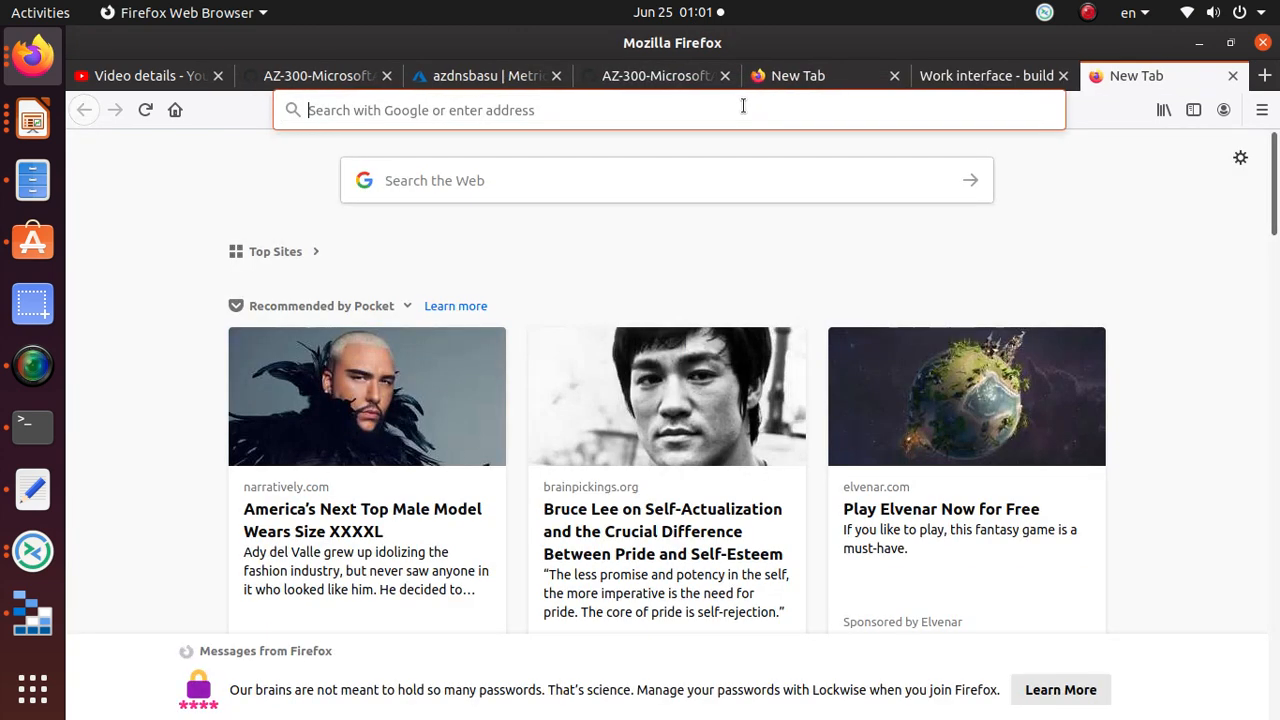
click(743, 106)
text(gmail.cm)
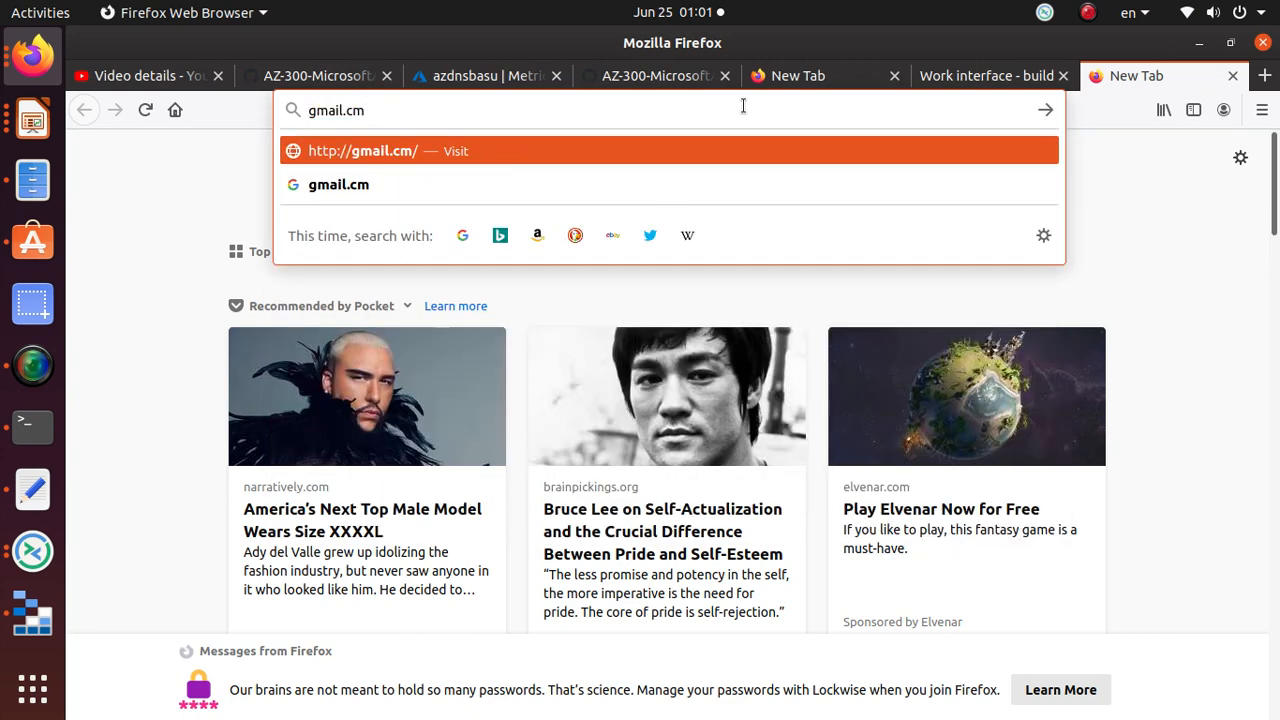
key(BackSpace)
text(om)
key(Return)
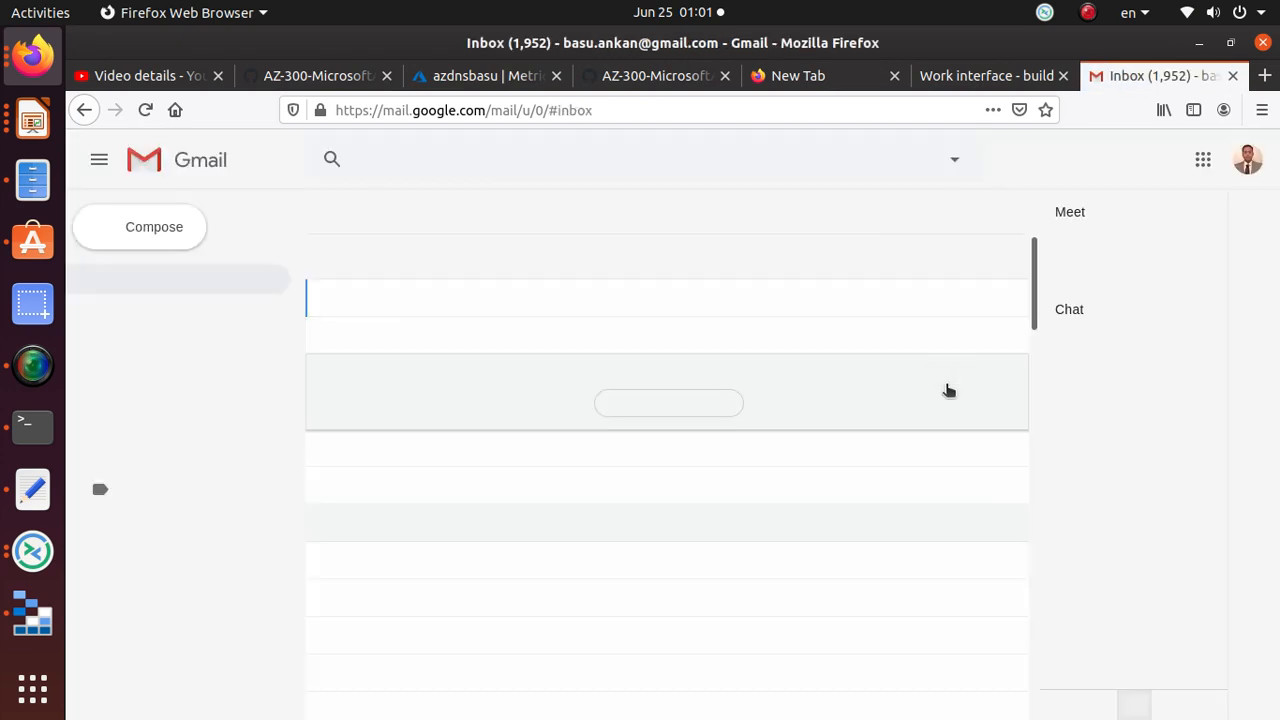
click(1246, 166)
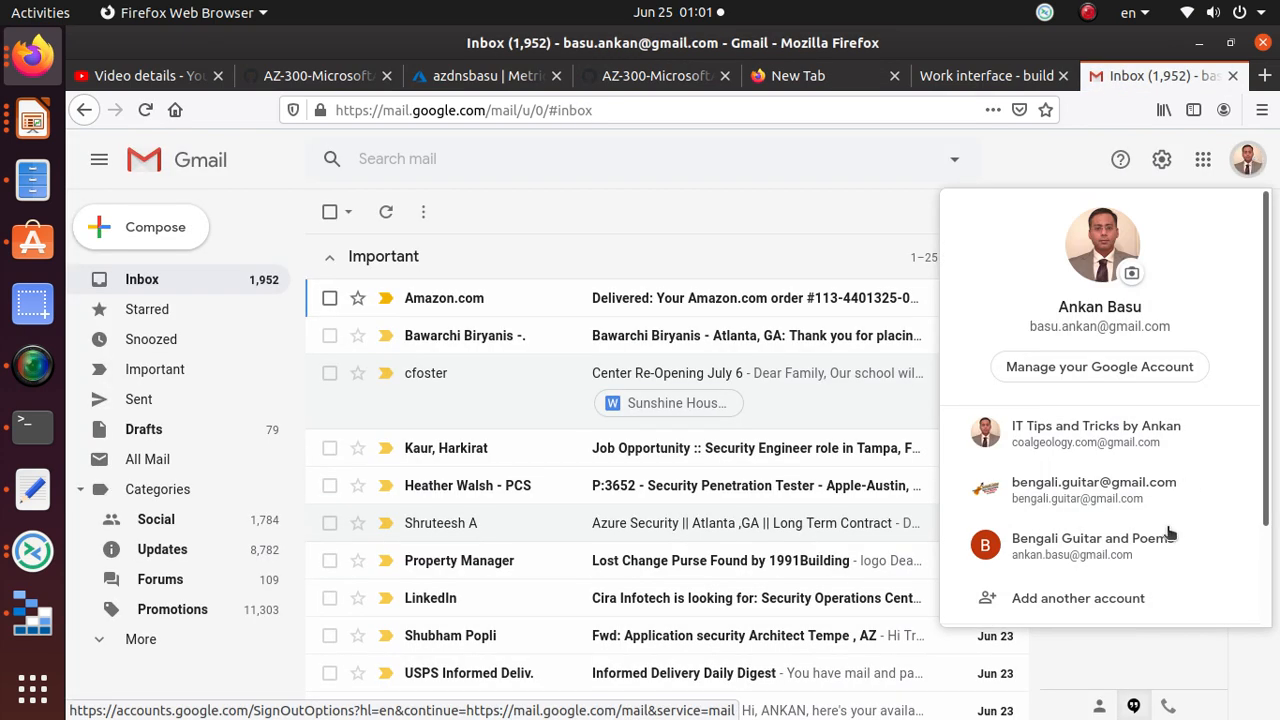
click(1106, 553)
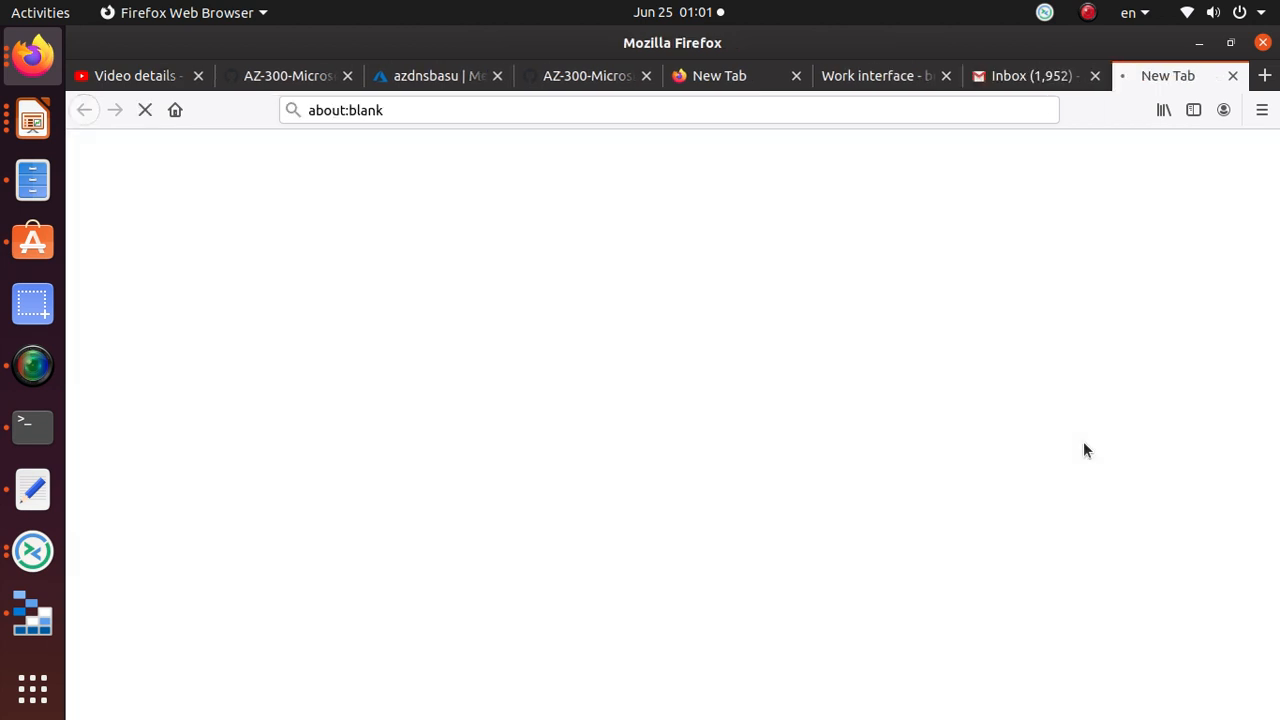
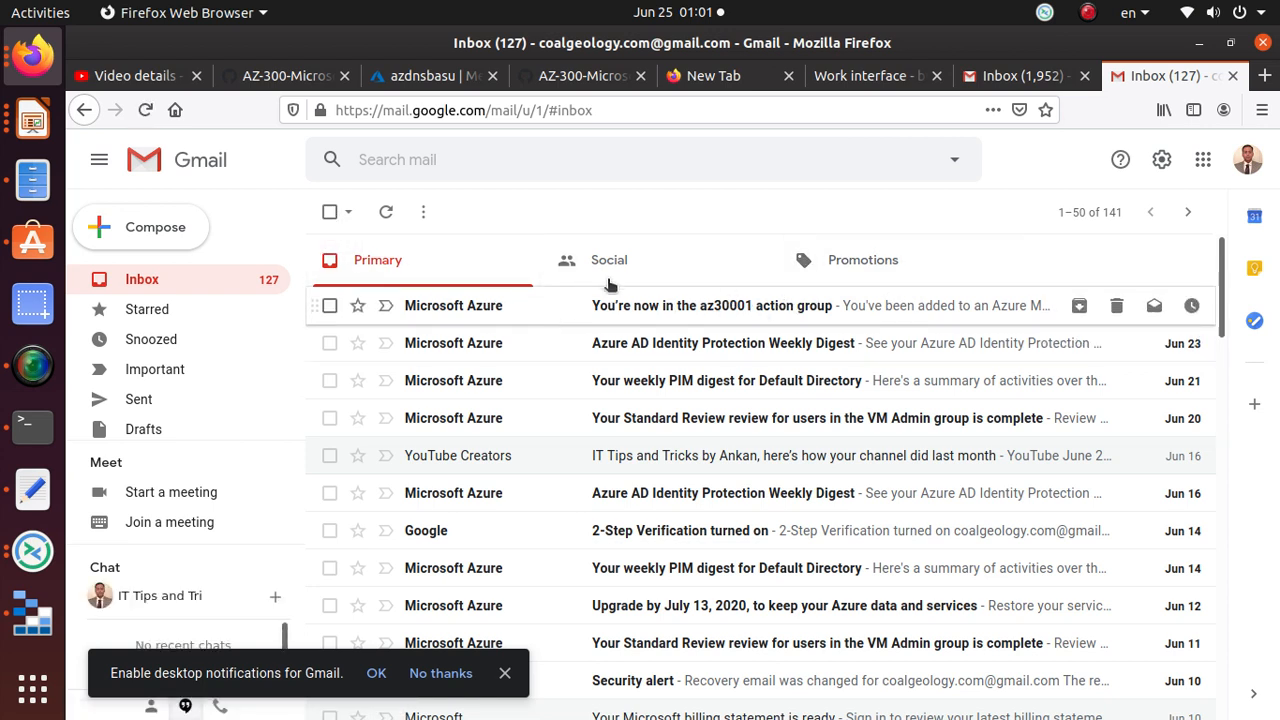
Step: Bring up the AZ-300 monitoring lab instructions at the CPU-utilization alert step
key(alt+Tab)
key(alt+Tab)
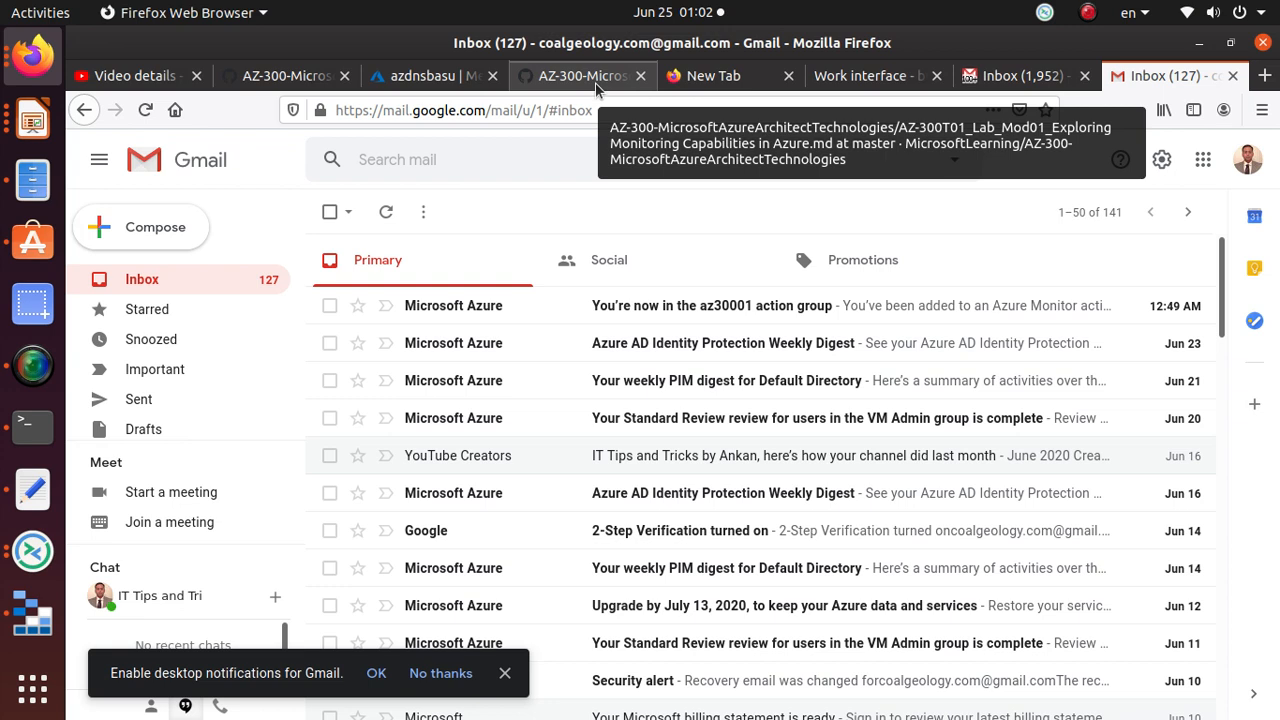
click(580, 76)
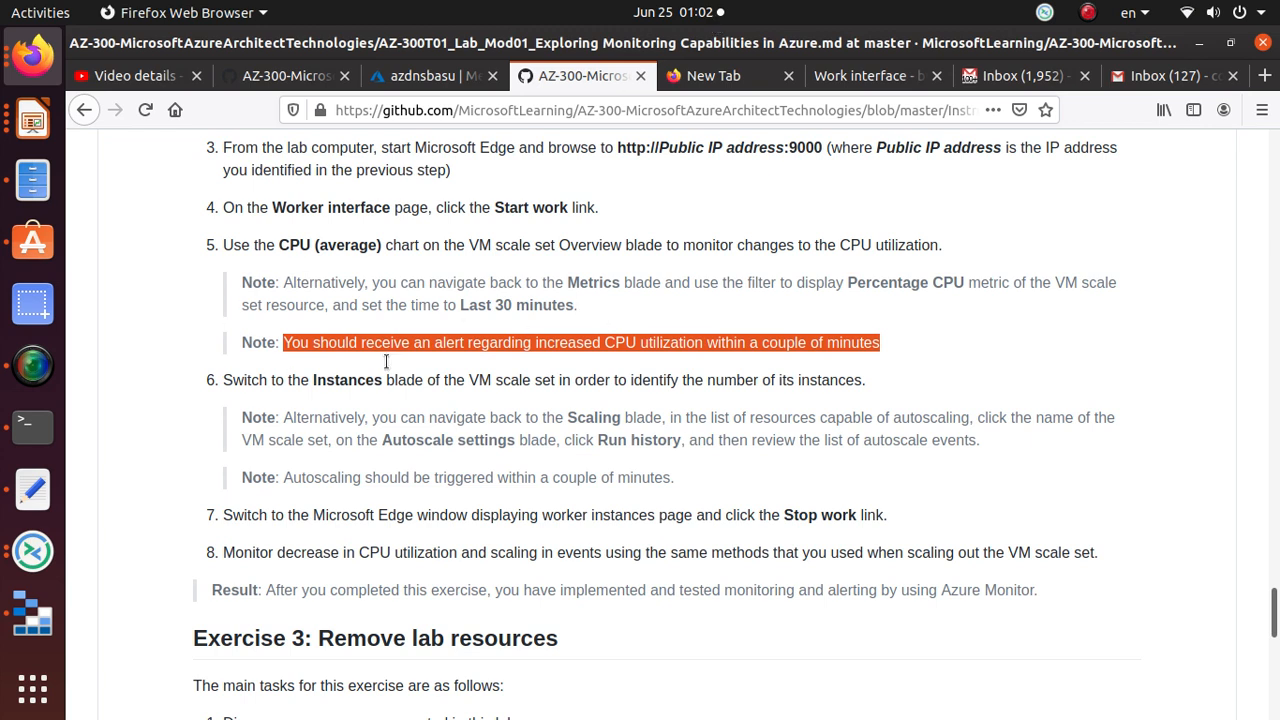
Step: Refresh the azdnsbasu CPU chart to show 38.81%, then go to the Gmail inbox with the alert email
click(432, 76)
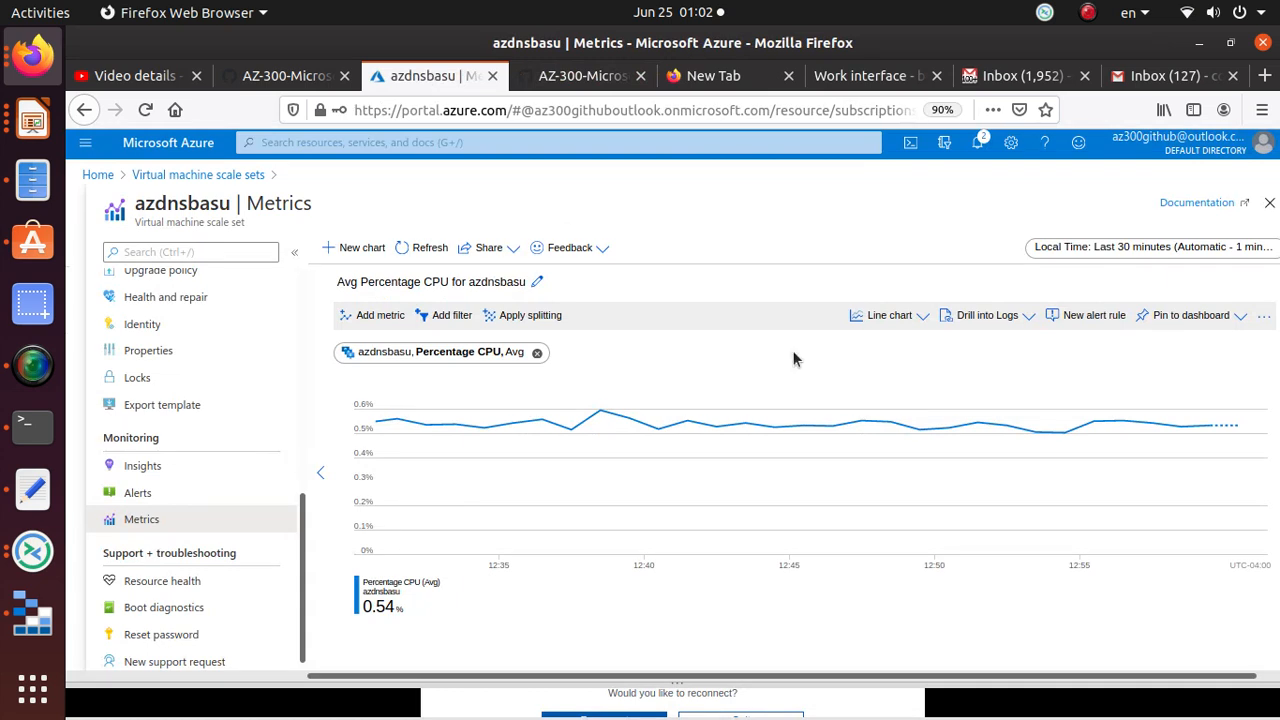
click(428, 249)
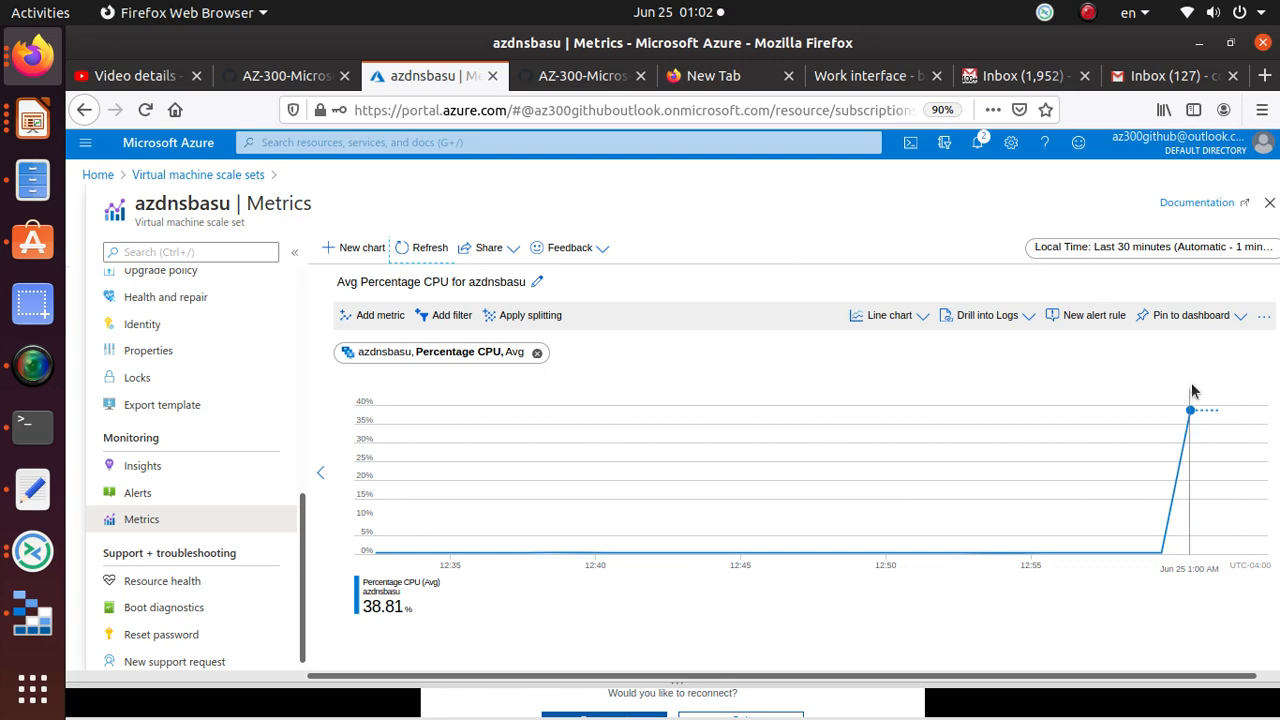
click(1040, 85)
click(1155, 78)
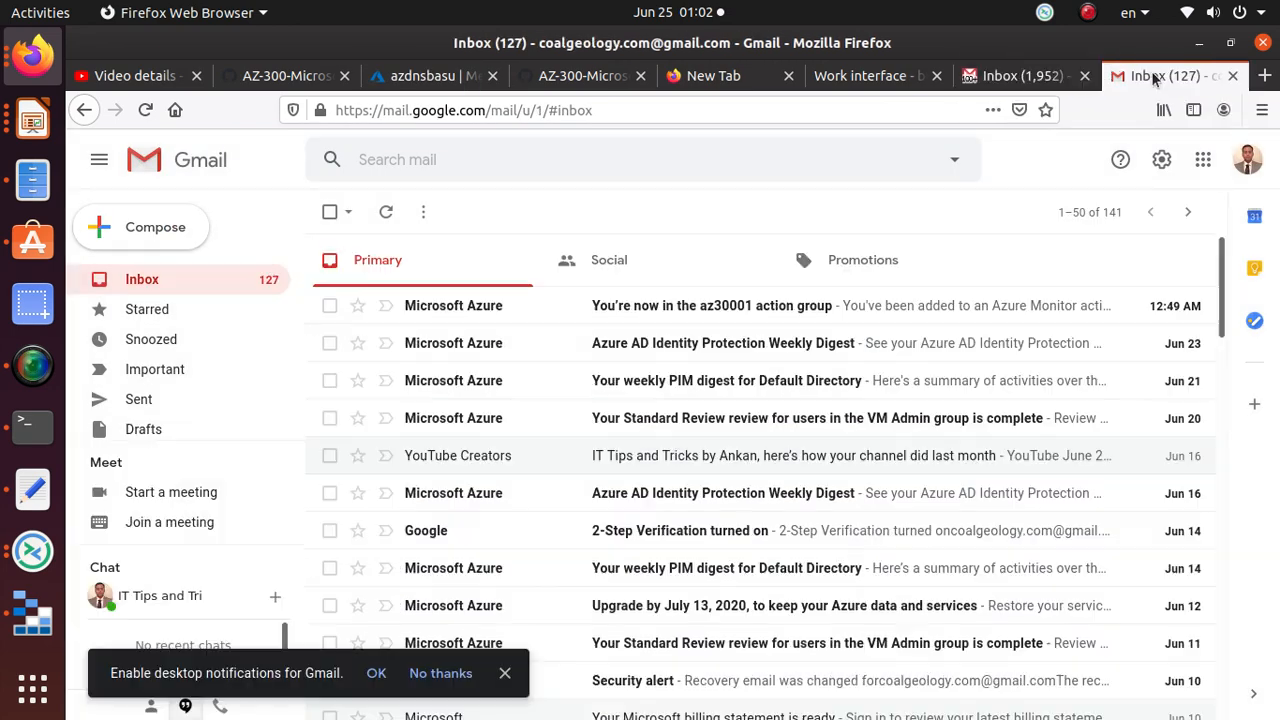
Step: Close the Inbox (1,952) tab and show the Work interface page with the worker thread running
click(1084, 76)
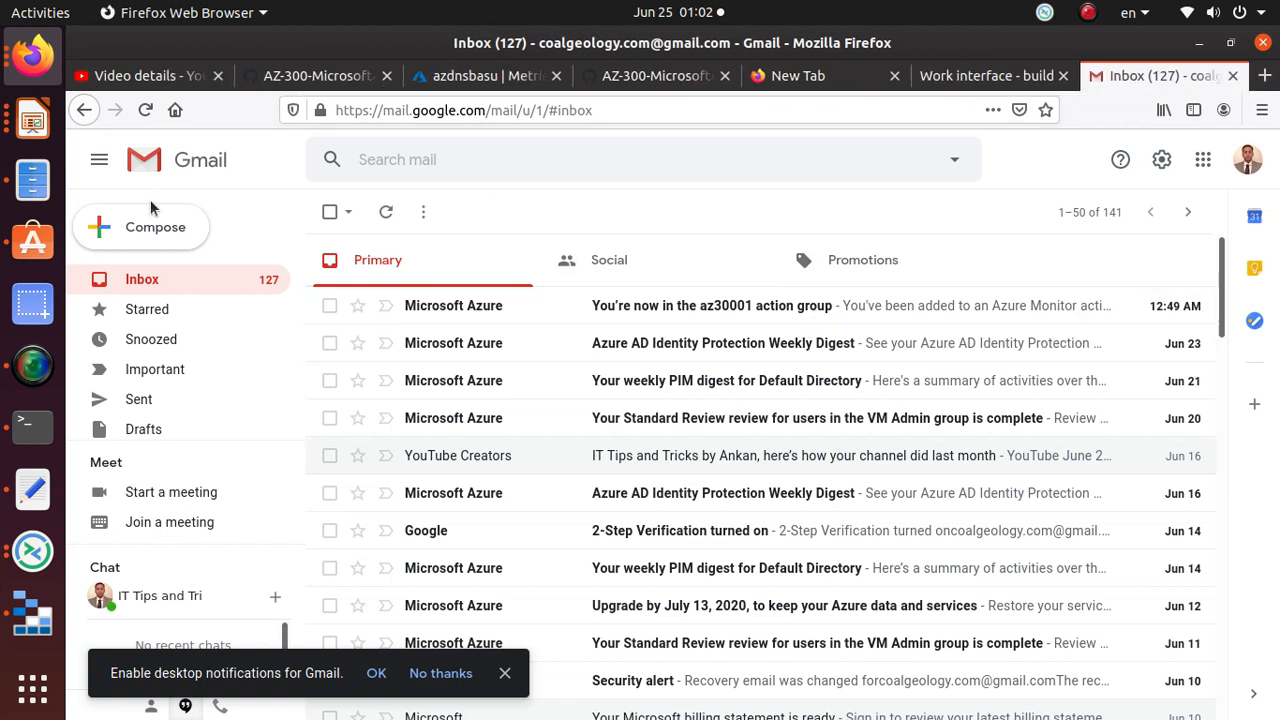
click(33, 372)
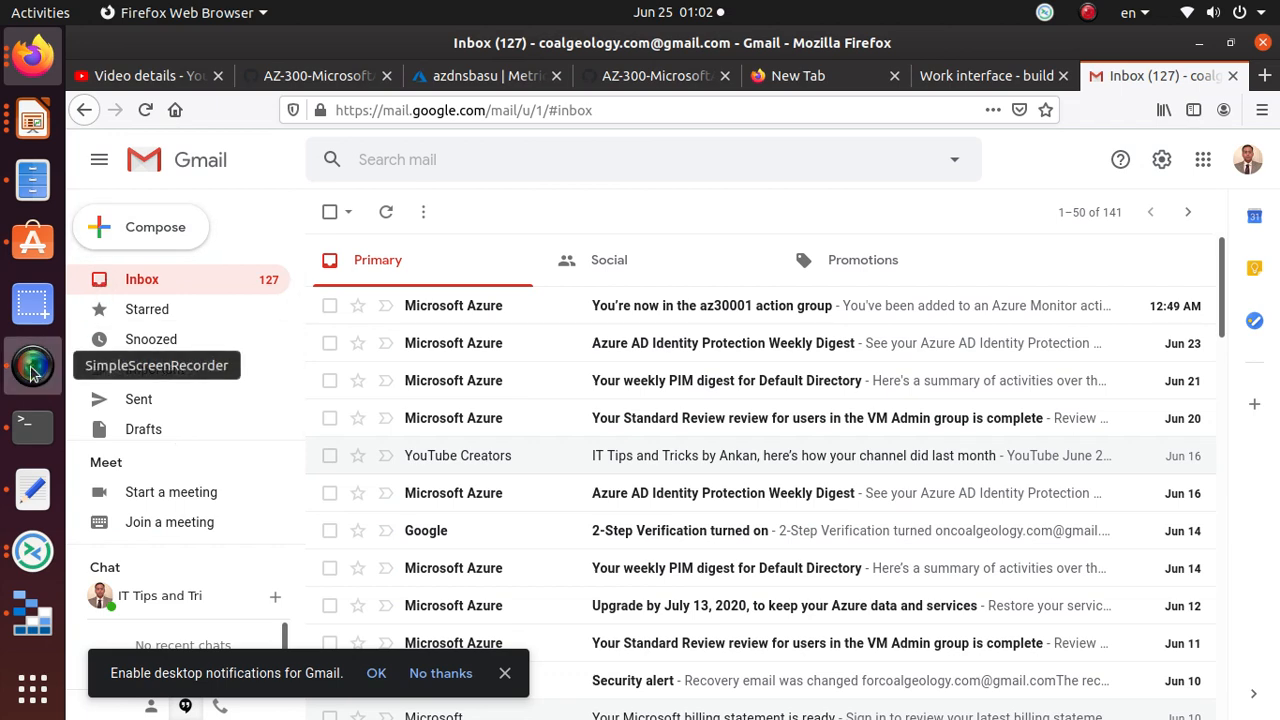
click(520, 150)
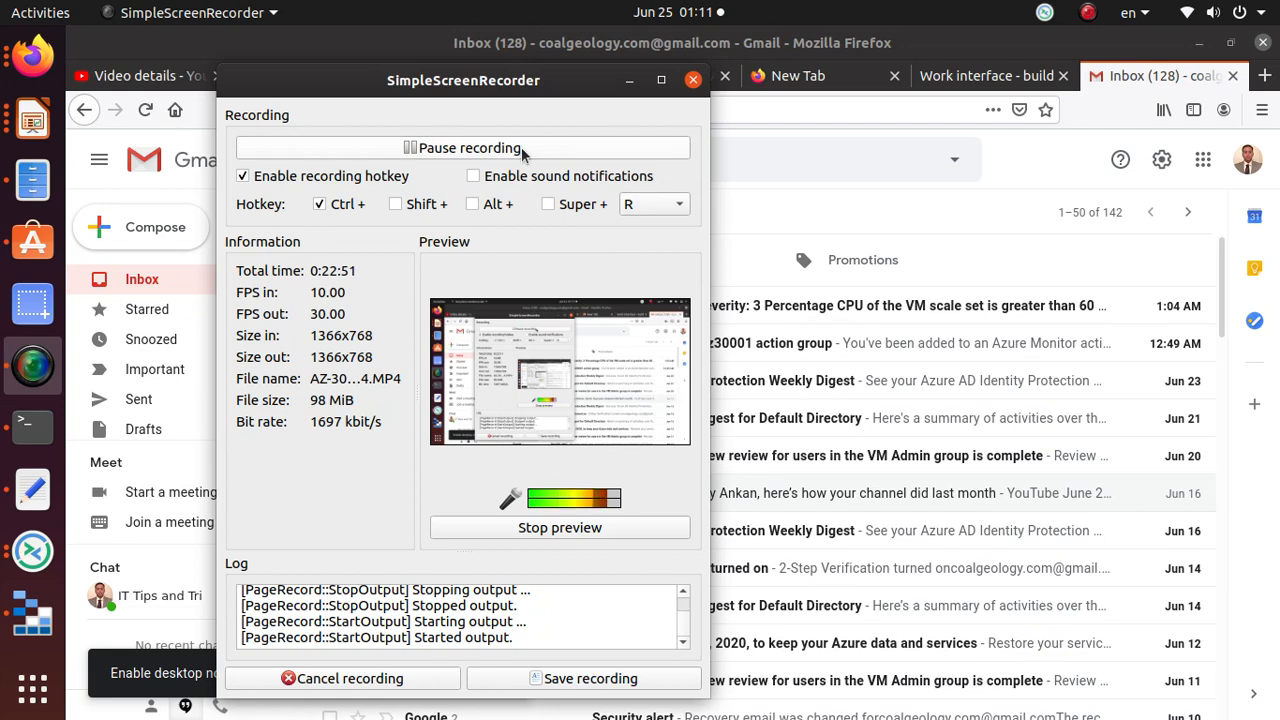
click(628, 80)
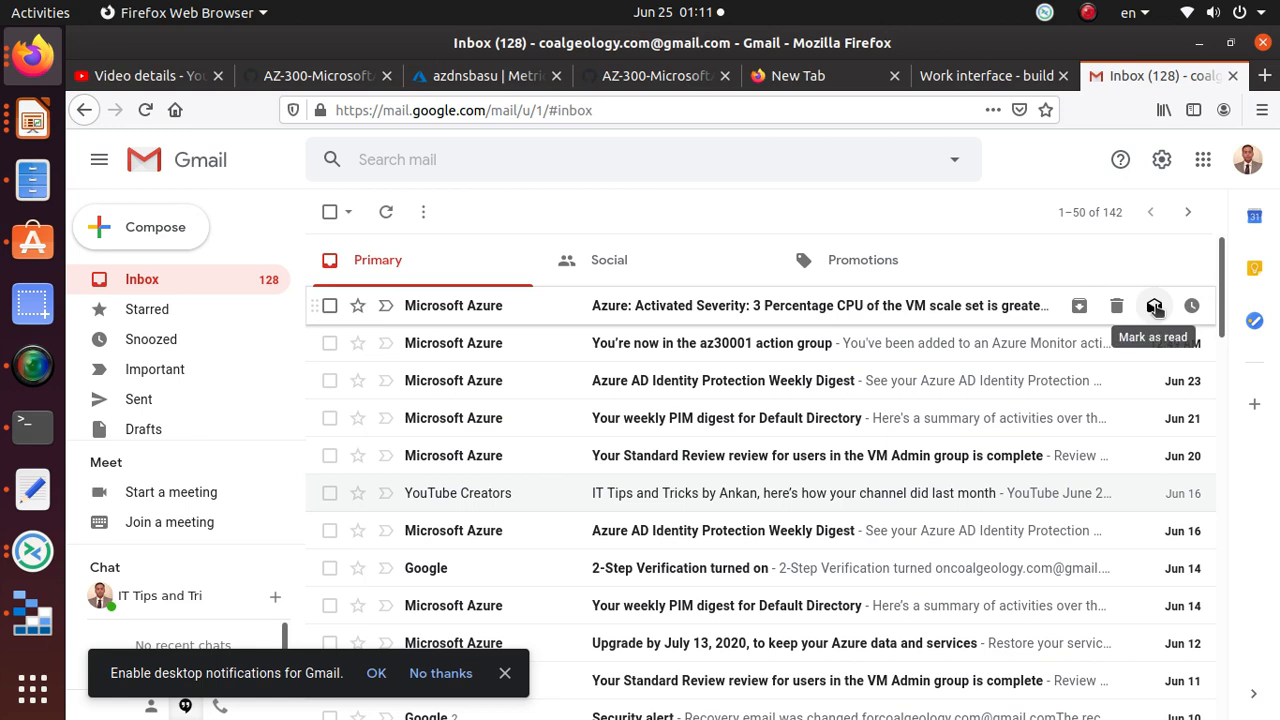
click(1030, 83)
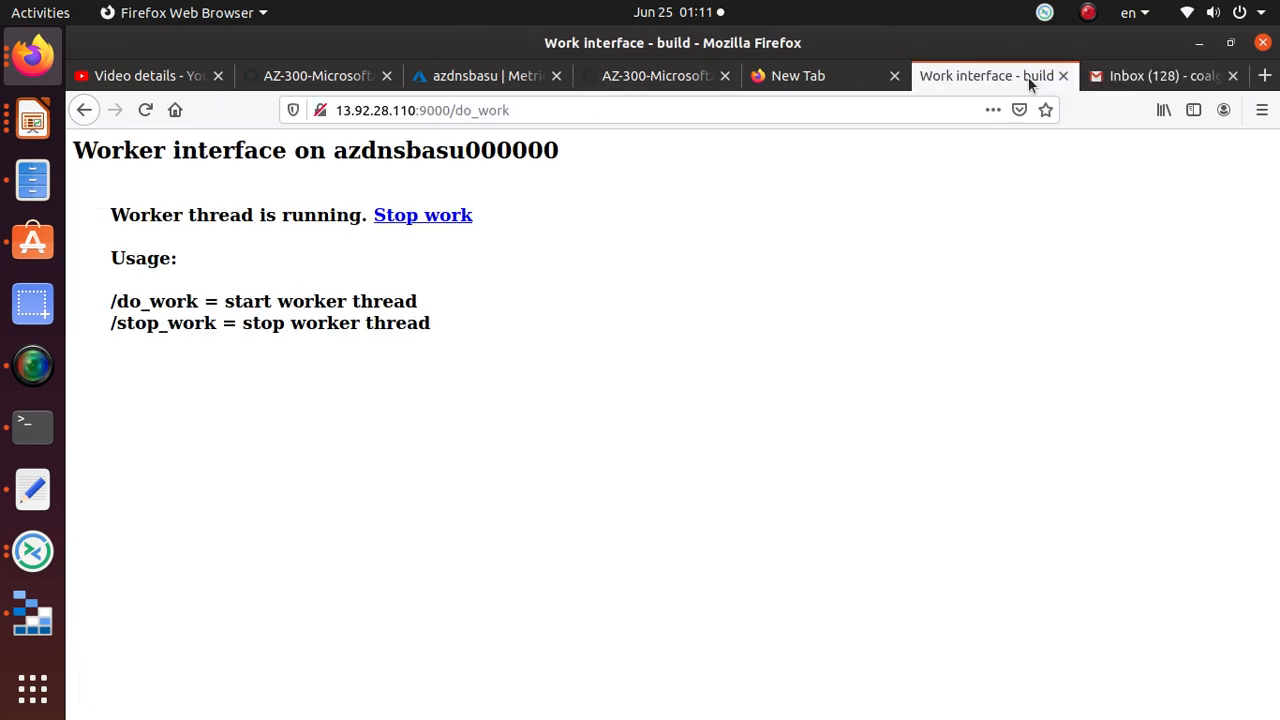
Step: Check lab step 6 on counting instances, then list azdnsbasu's instances, showing only azdnsbasu_0
click(694, 79)
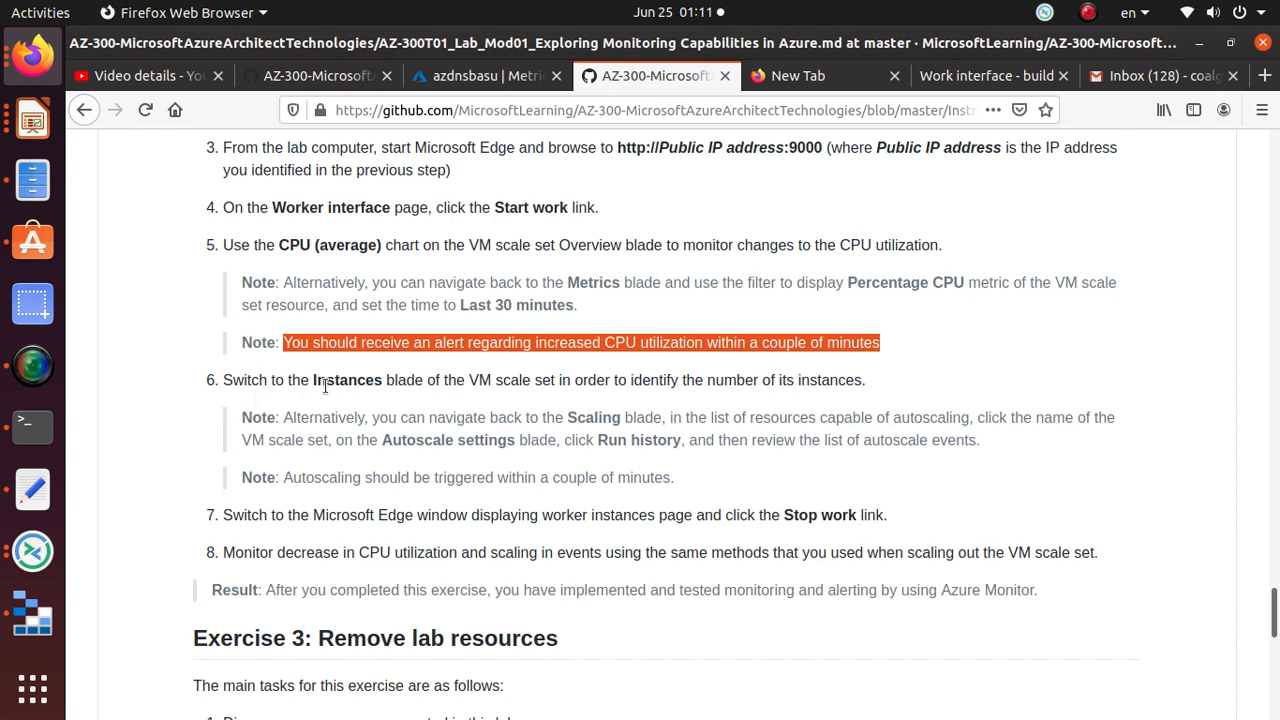
triple_click(240, 375)
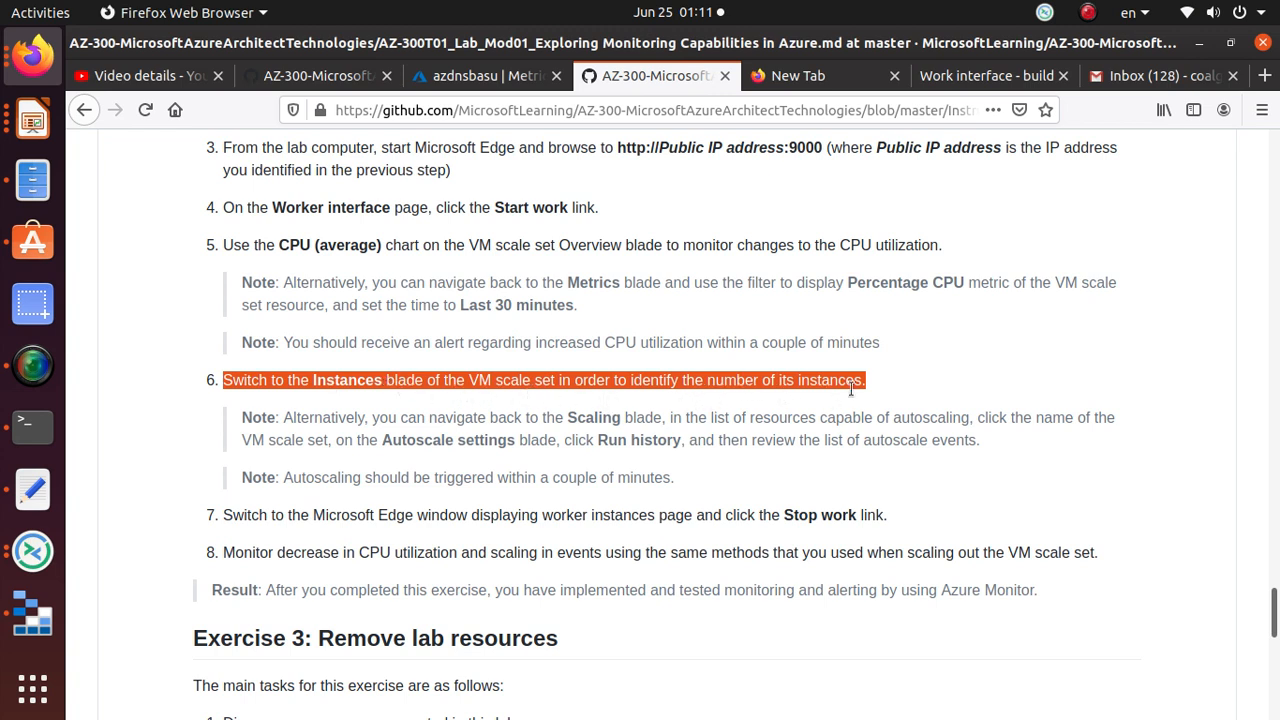
click(450, 75)
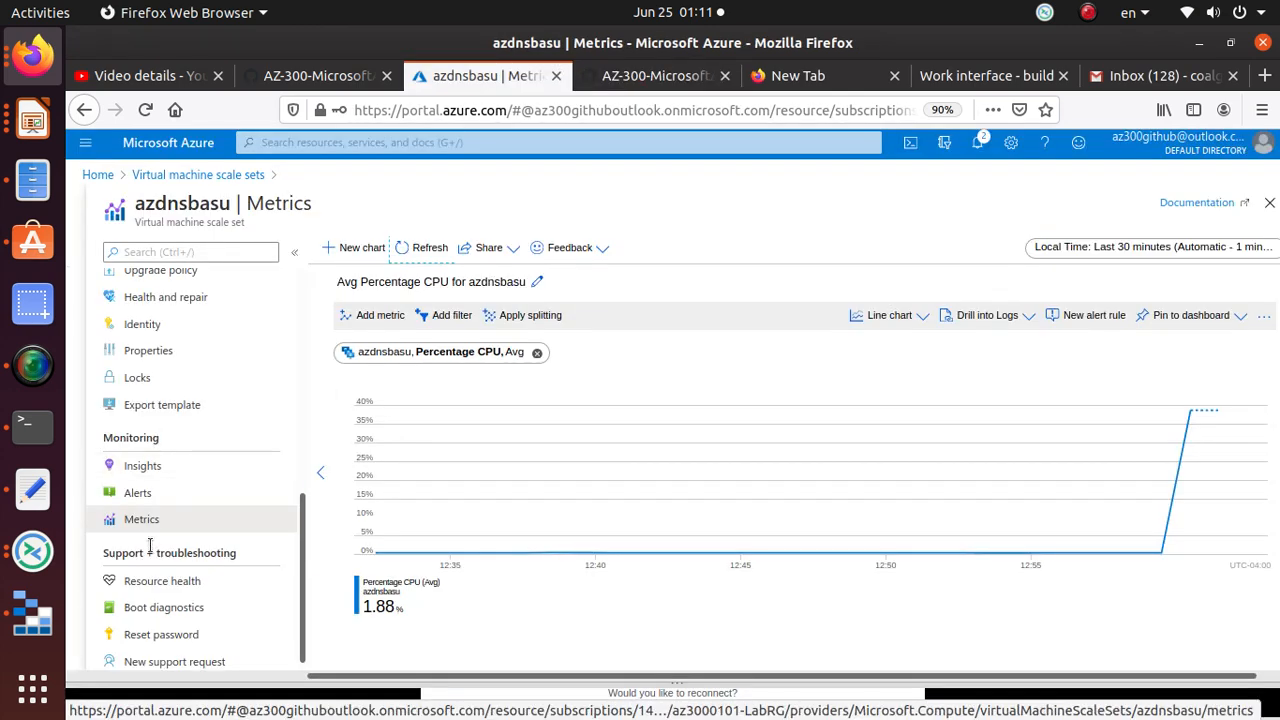
scroll(230, 392, up, 2)
scroll(230, 393, up, 3)
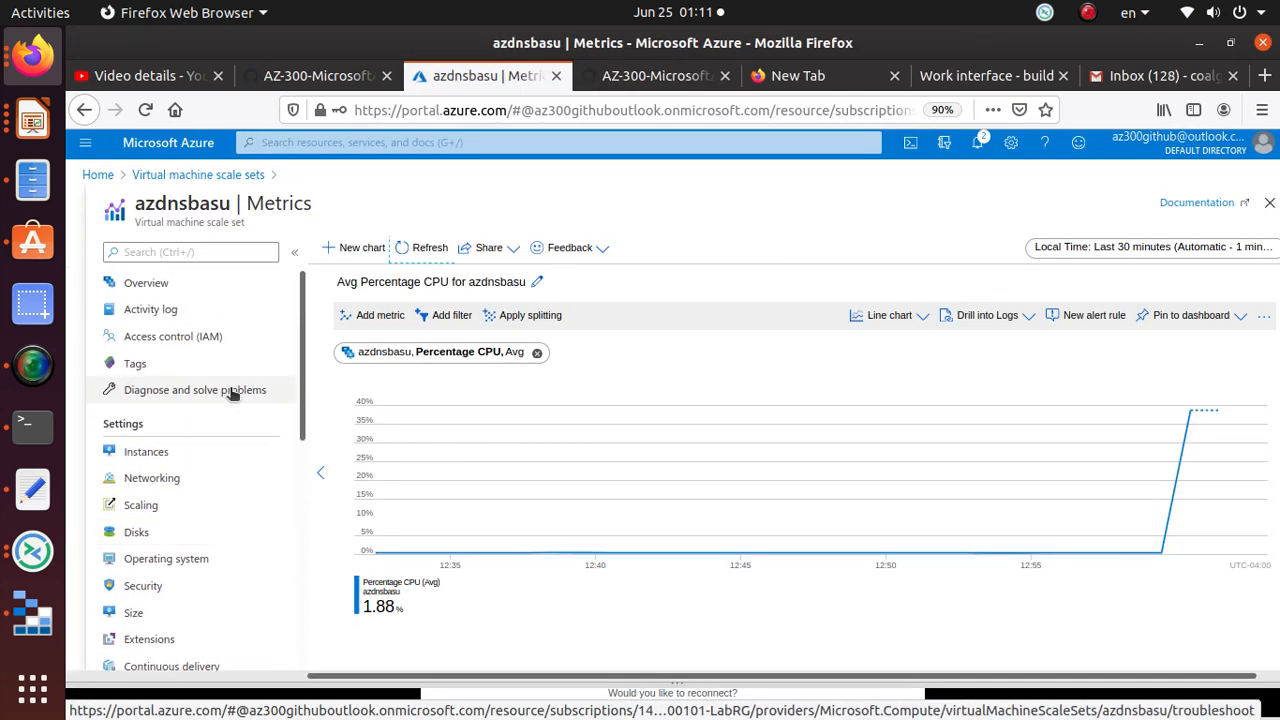
click(155, 452)
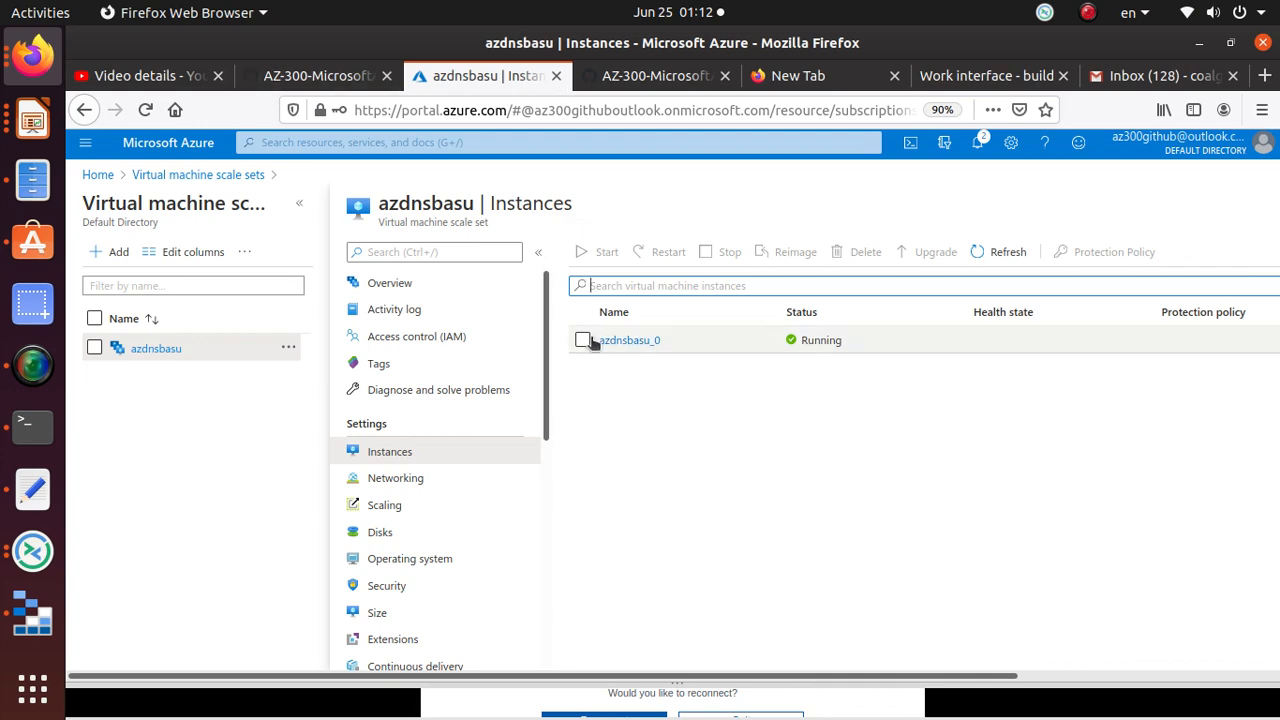
Step: Review the lab note about Run history and return to the single-instance list
key(alt+Tab)
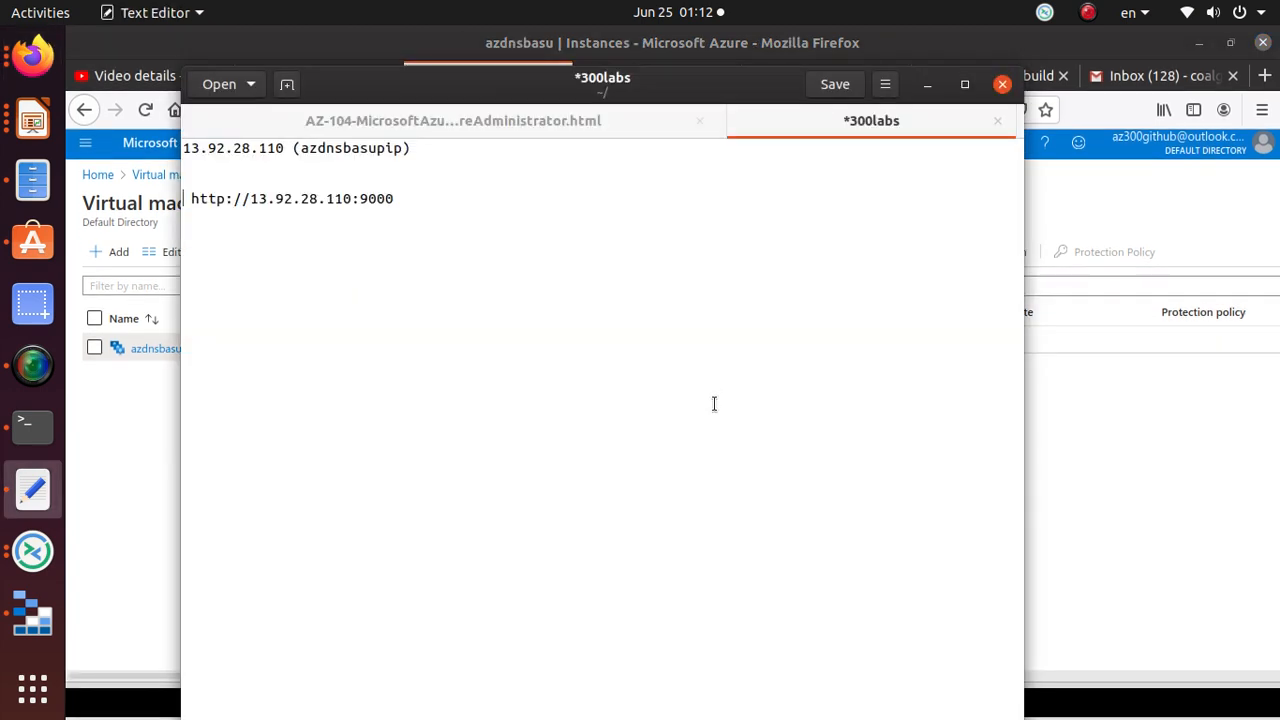
key(alt+Tab)
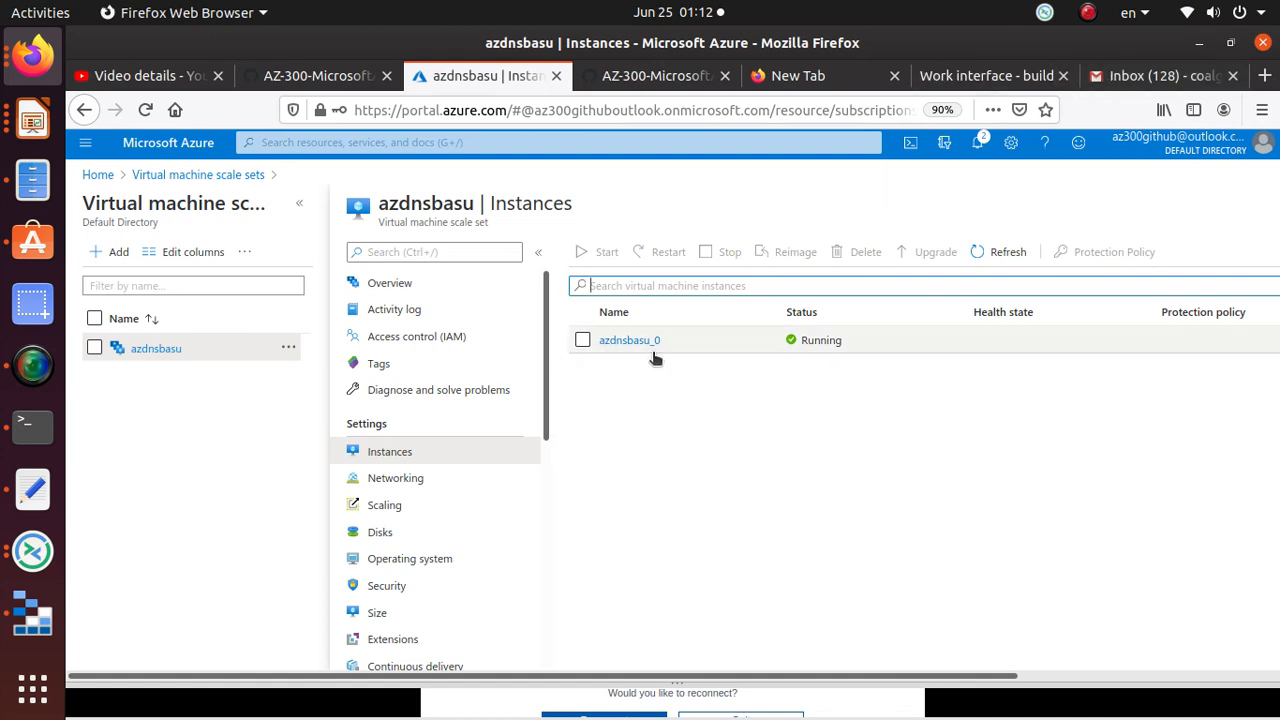
click(646, 78)
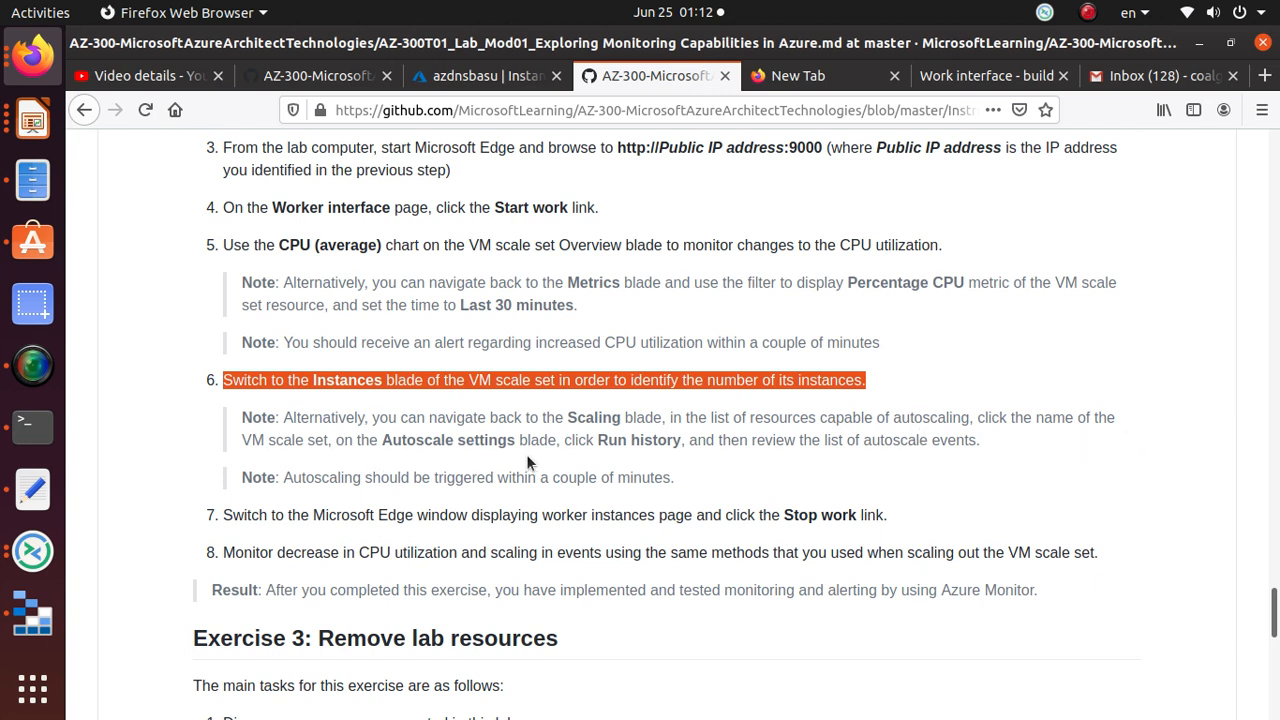
drag(556, 440, 679, 443)
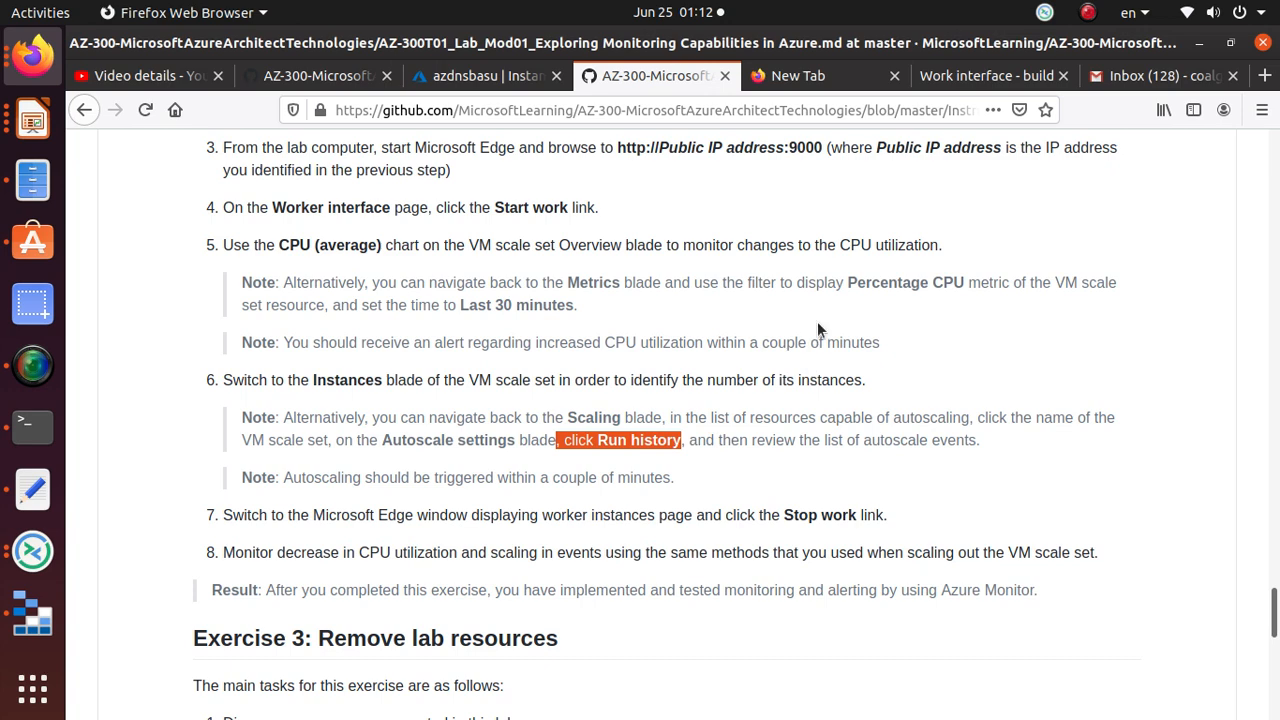
click(466, 87)
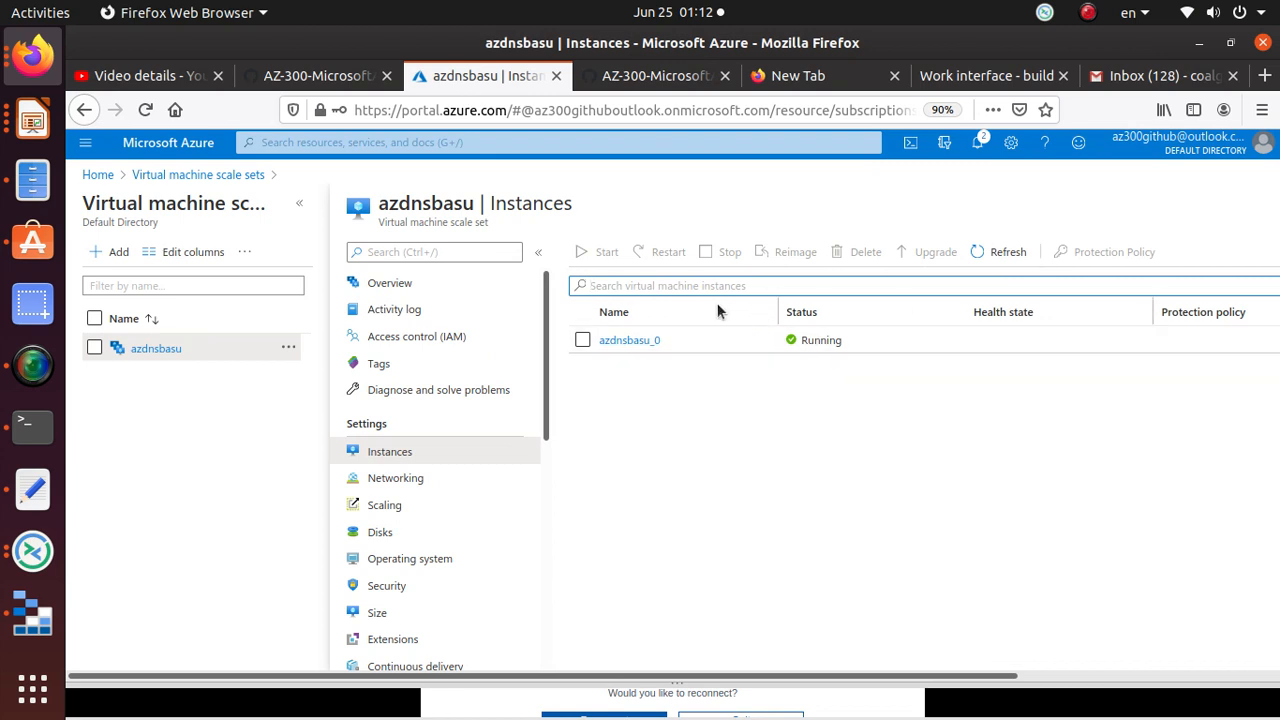
click(638, 341)
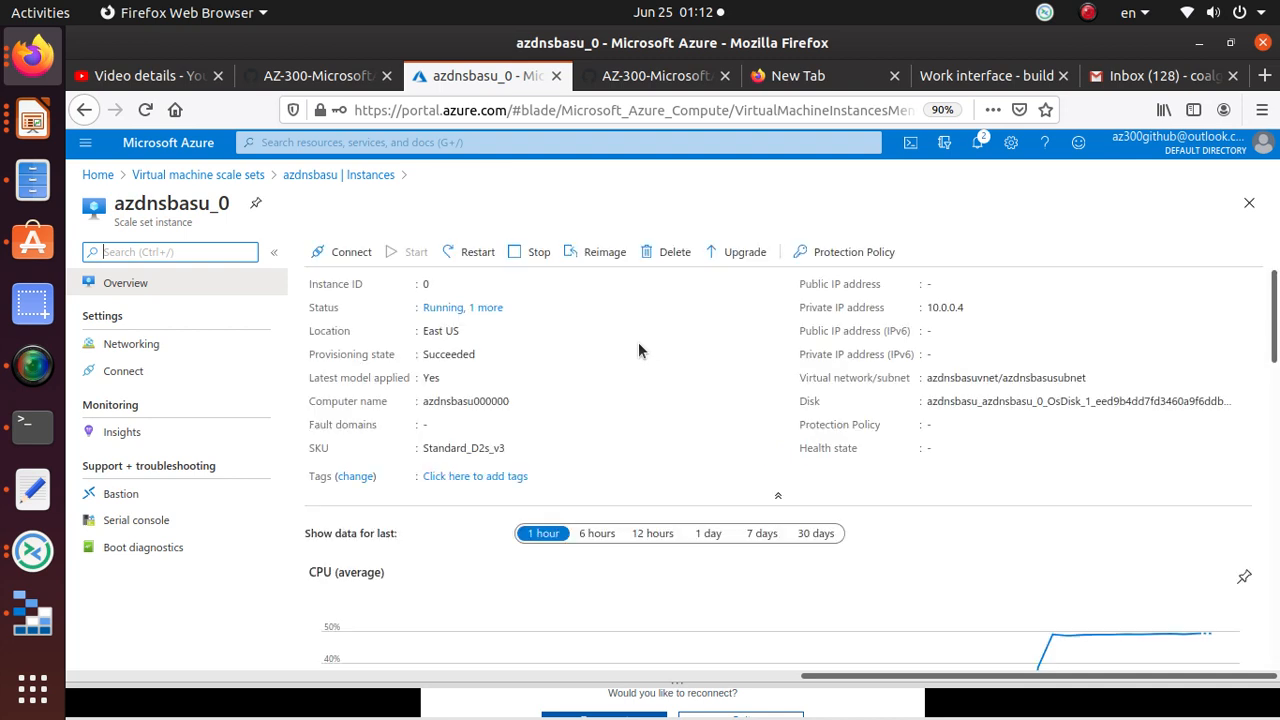
click(500, 310)
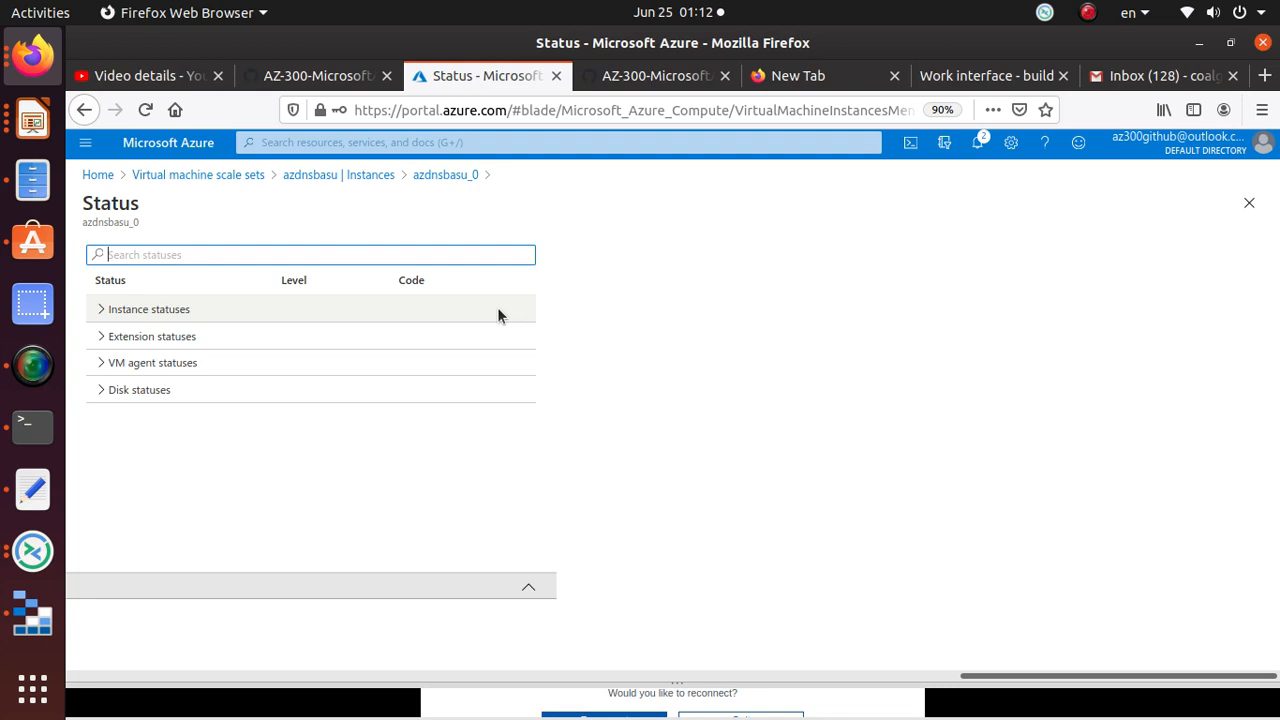
click(102, 310)
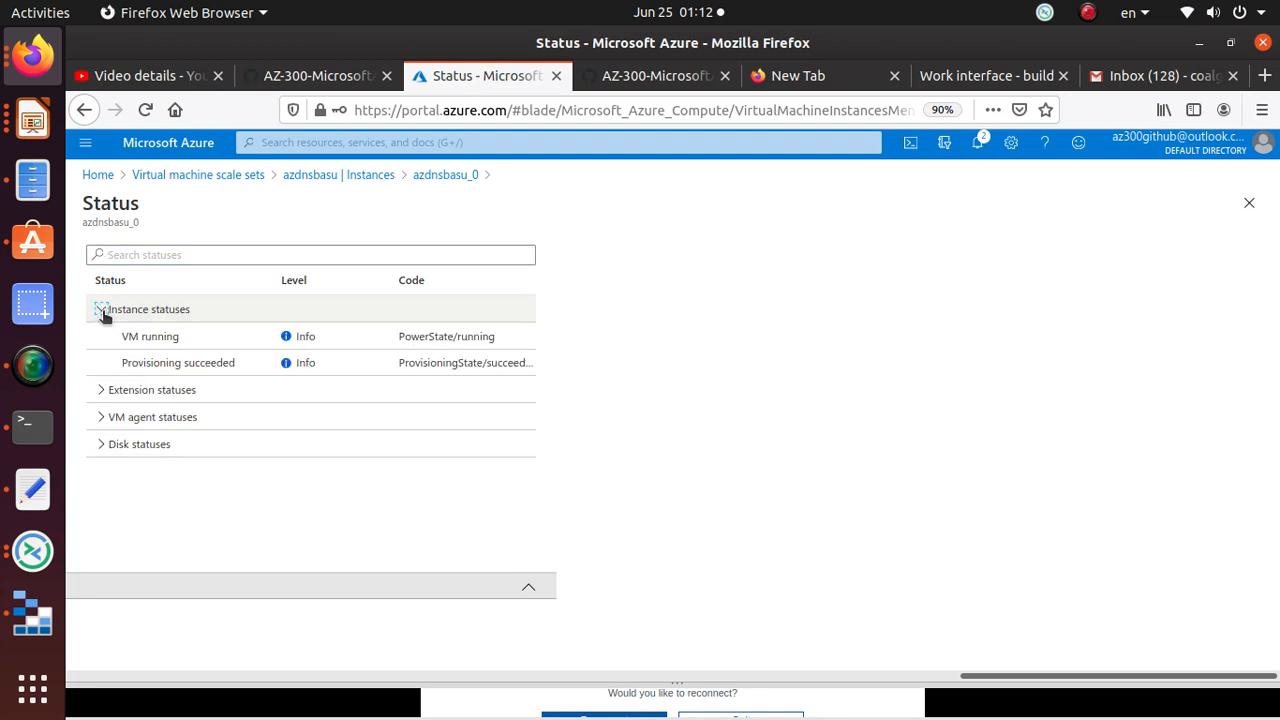
click(101, 391)
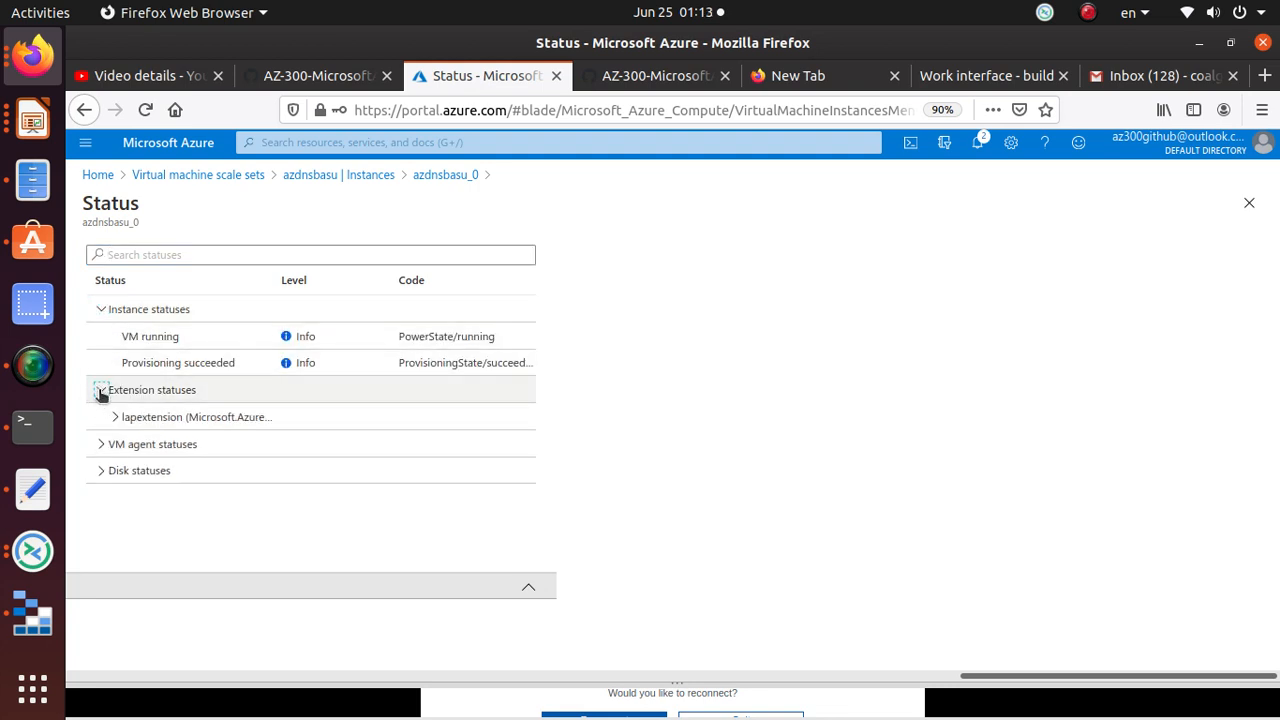
click(101, 444)
click(101, 497)
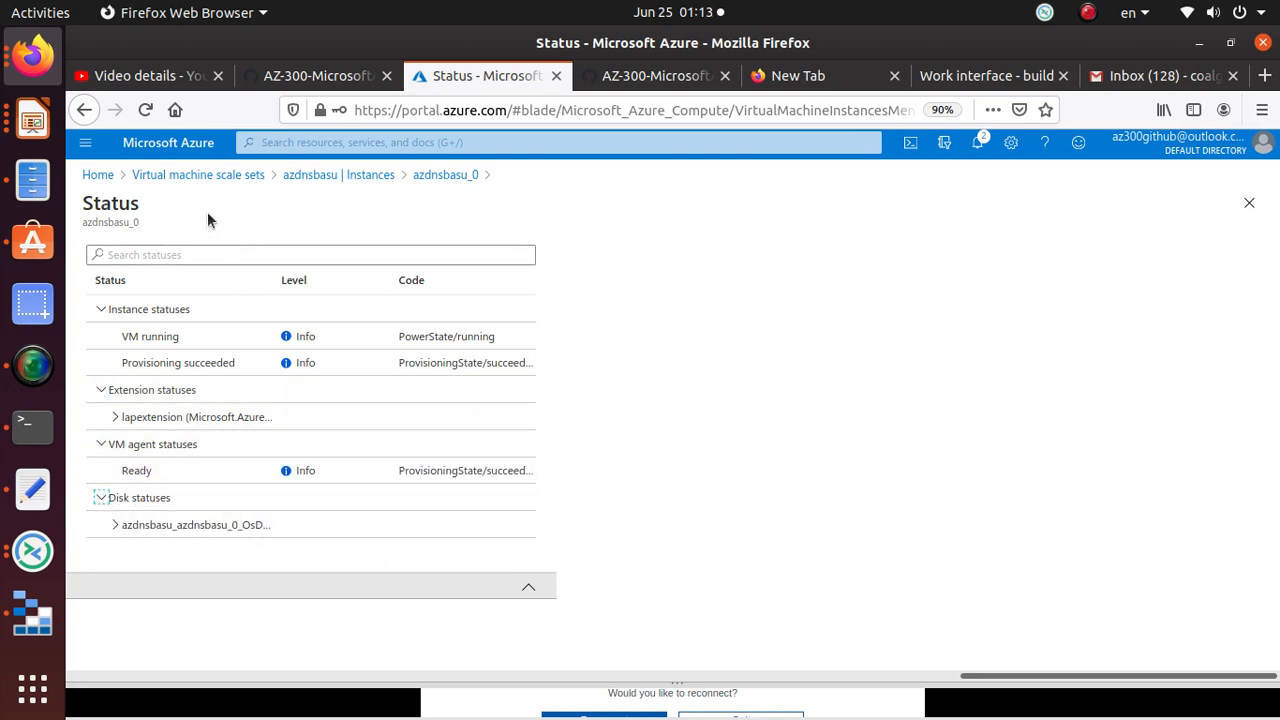
click(386, 176)
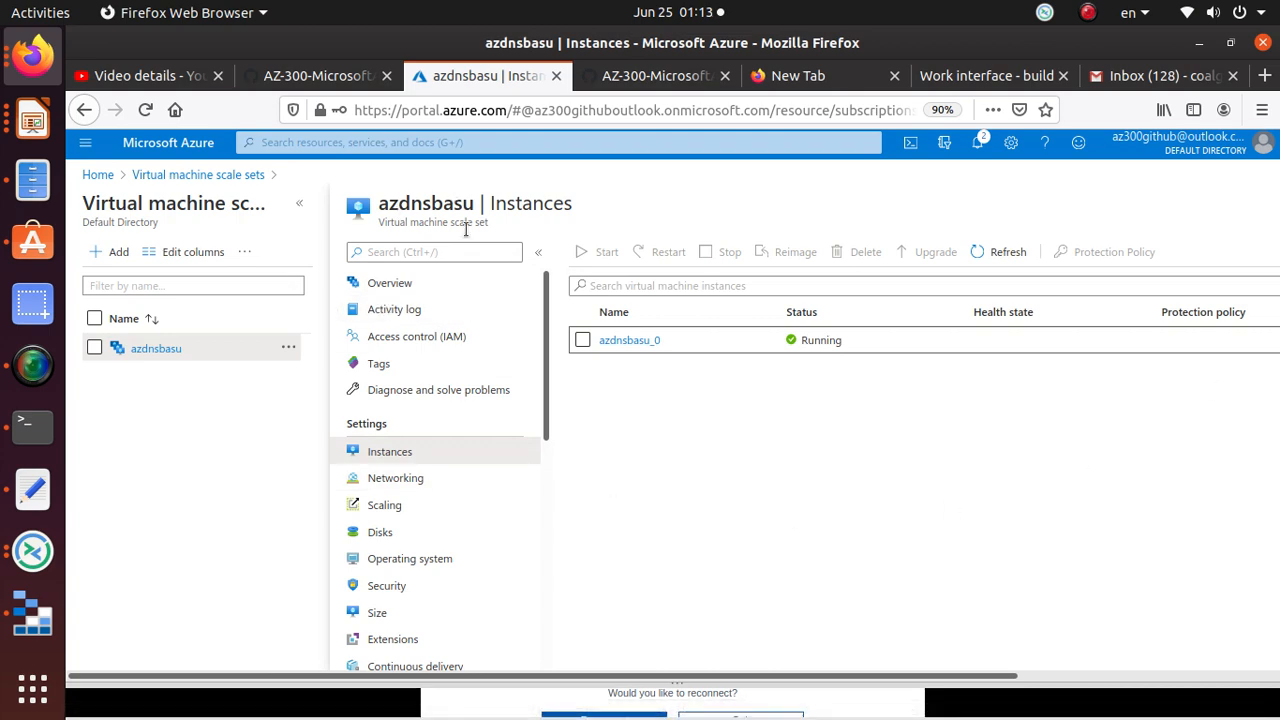
Step: Inspect the azdnsbasu Overview CPU chart peaking near 50%, then go to its Scaling settings
click(421, 284)
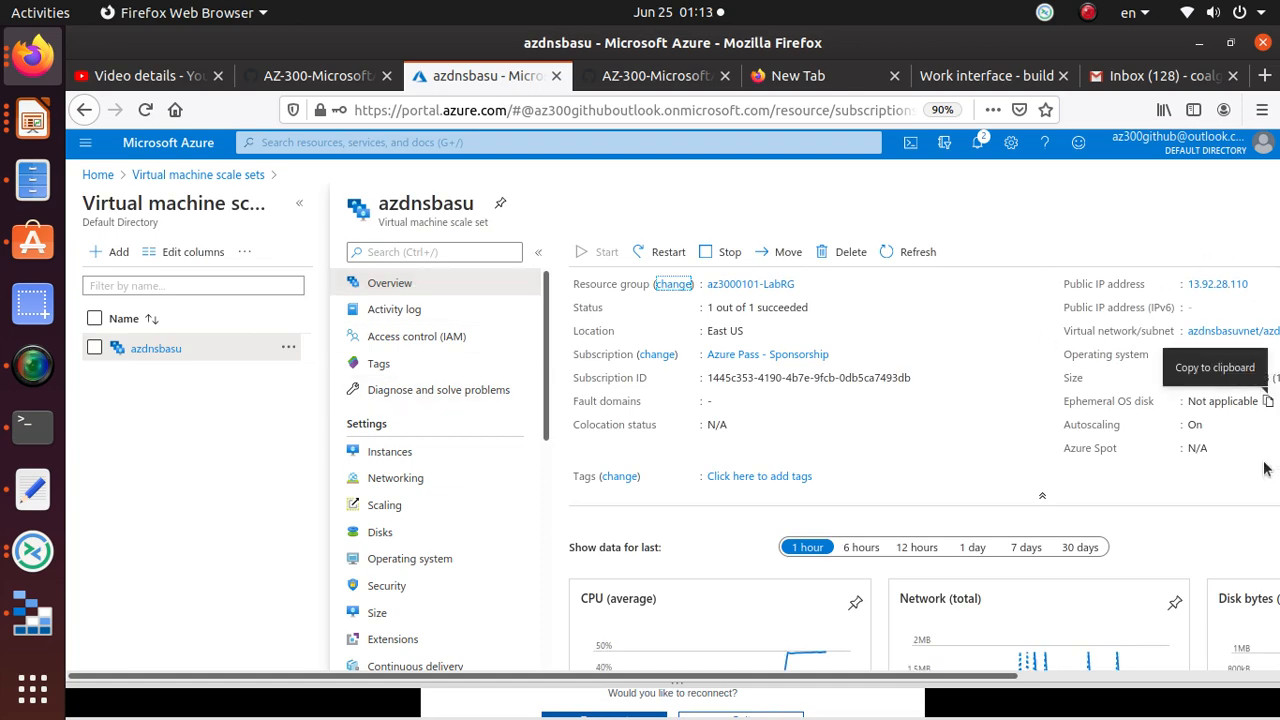
scroll(1265, 486, down, 1)
scroll(1265, 486, down, 3)
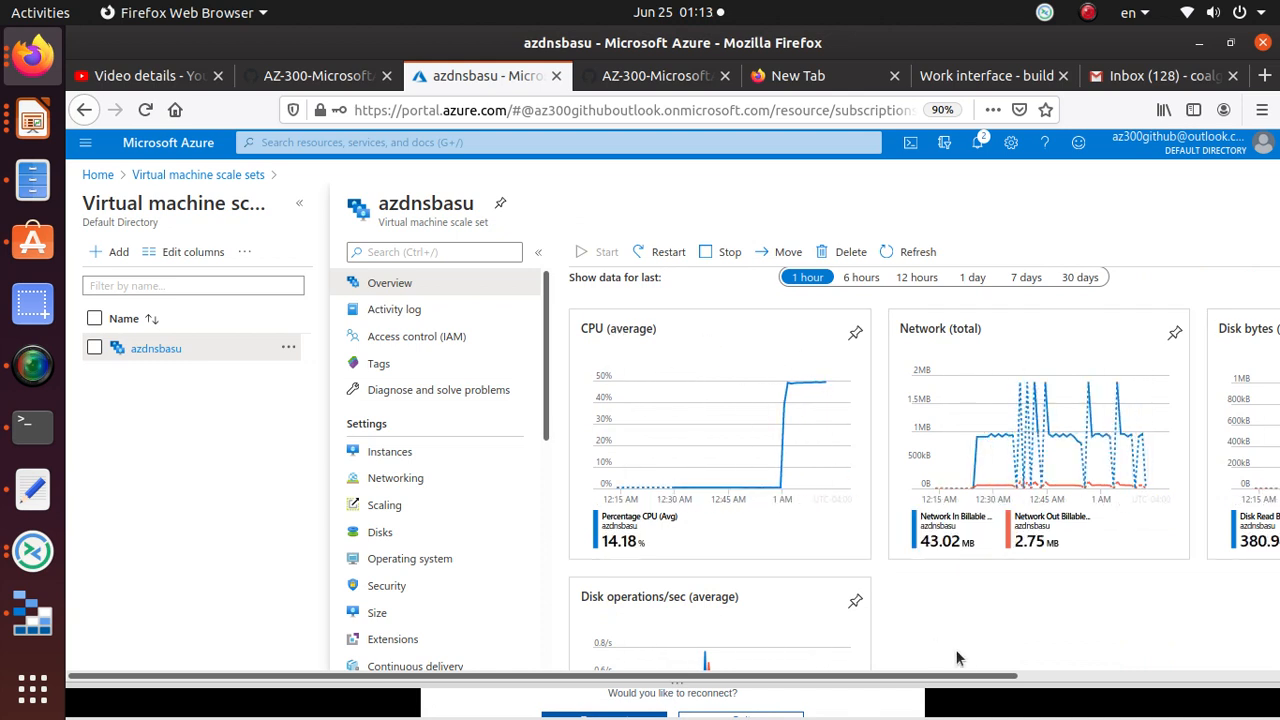
drag(980, 680, 1030, 680)
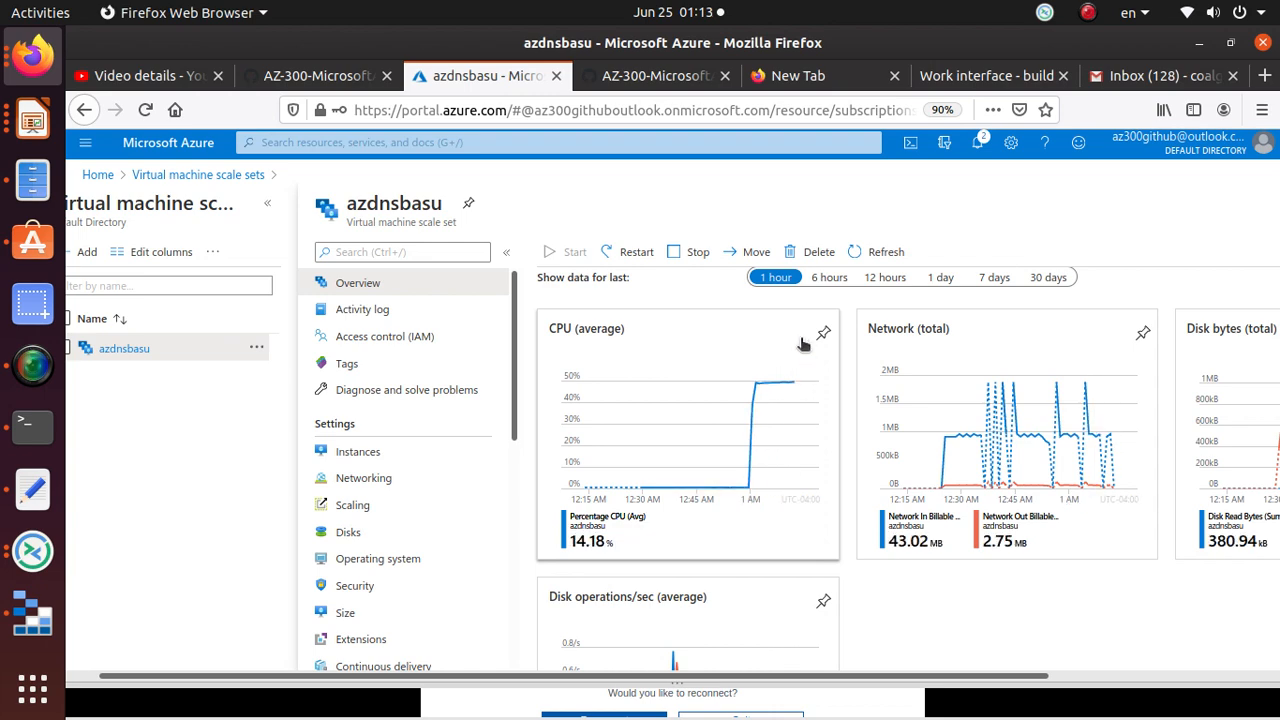
scroll(840, 420, down, 4)
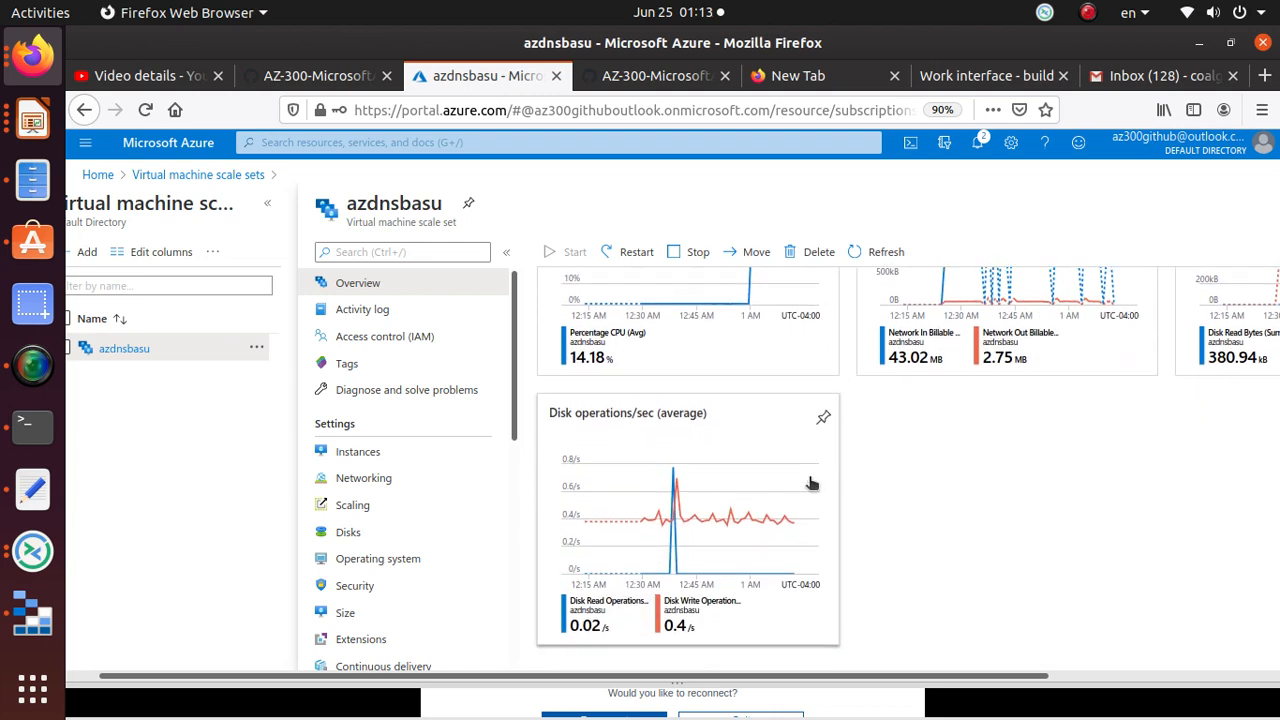
scroll(812, 484, up, 10)
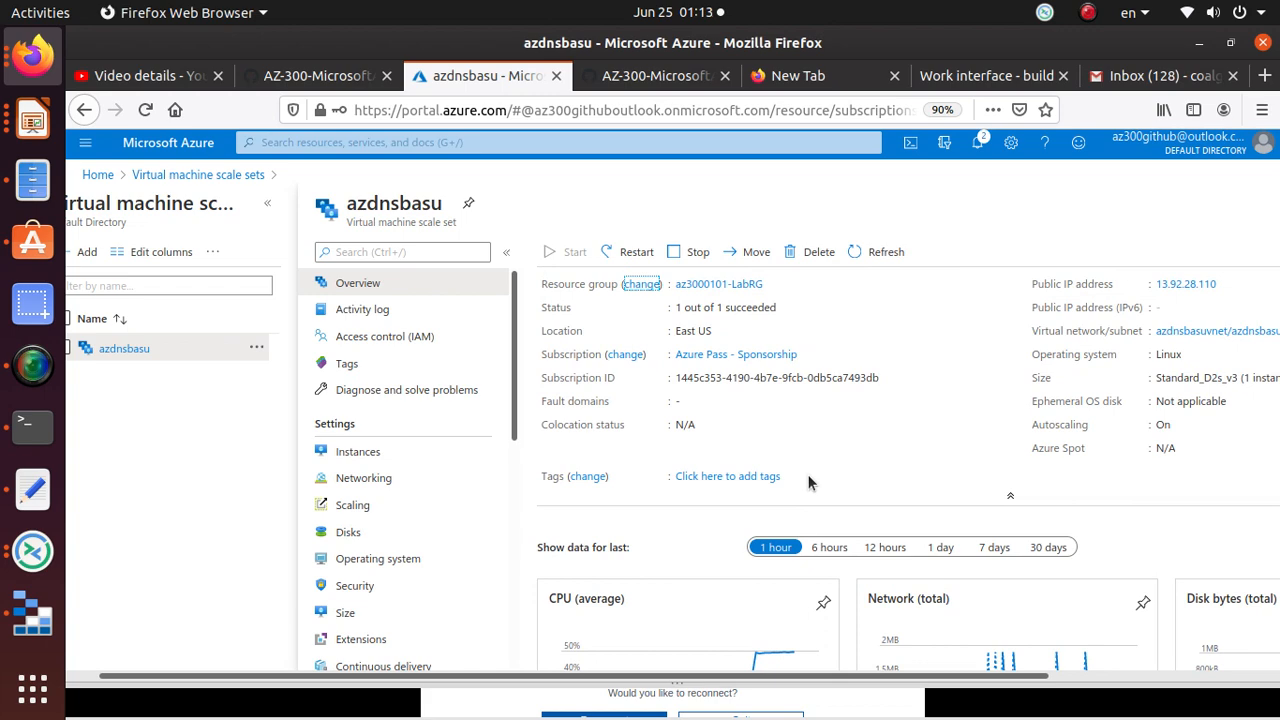
scroll(810, 483, down, 5)
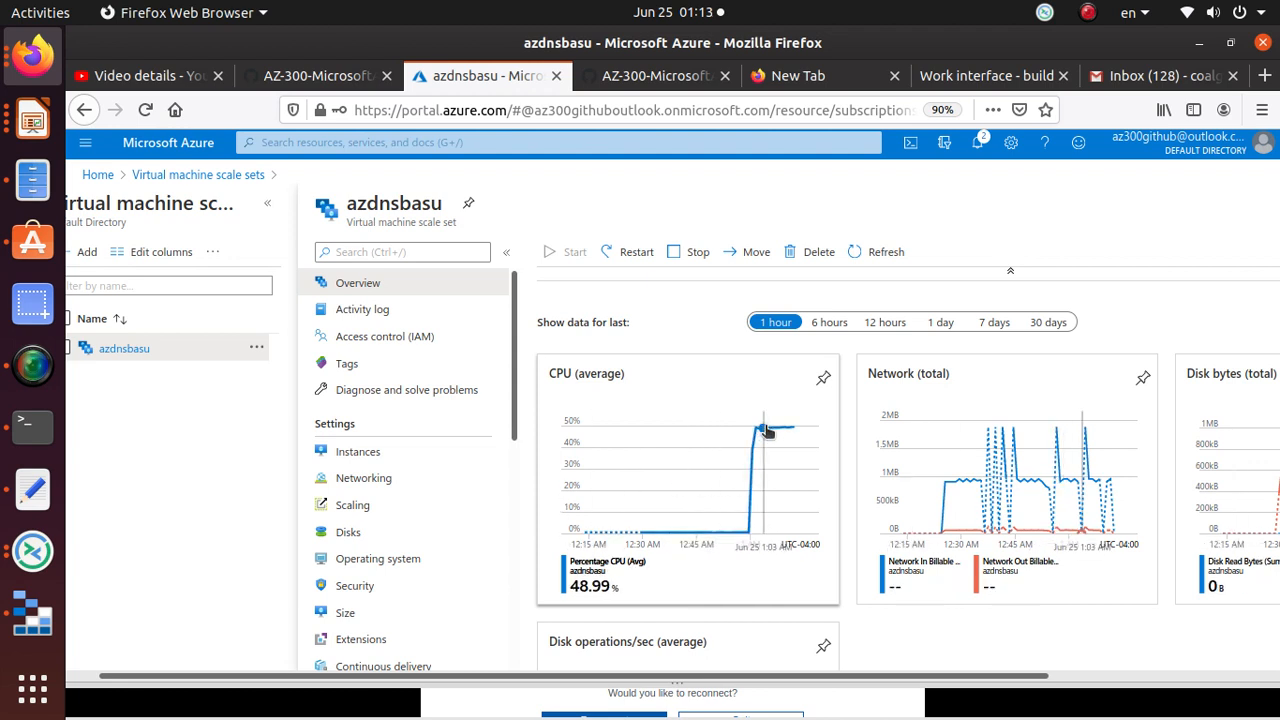
scroll(418, 482, down, 3)
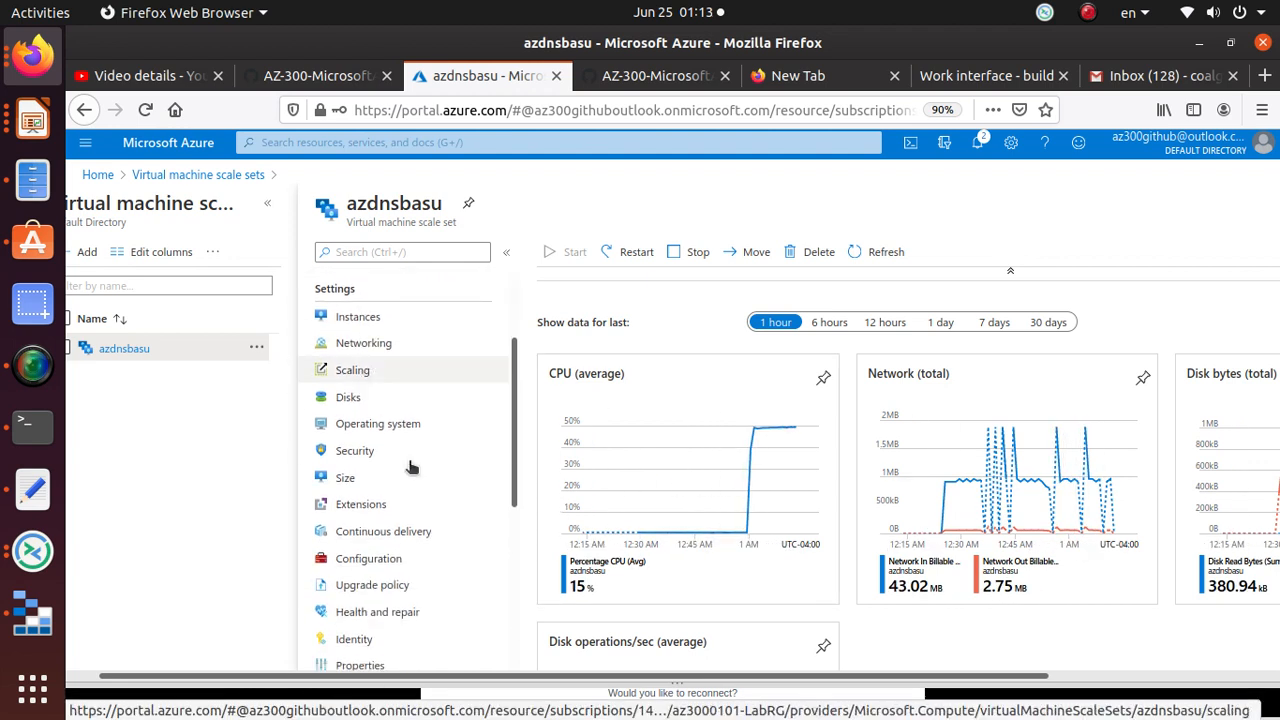
scroll(418, 482, up, 3)
scroll(418, 482, down, 2)
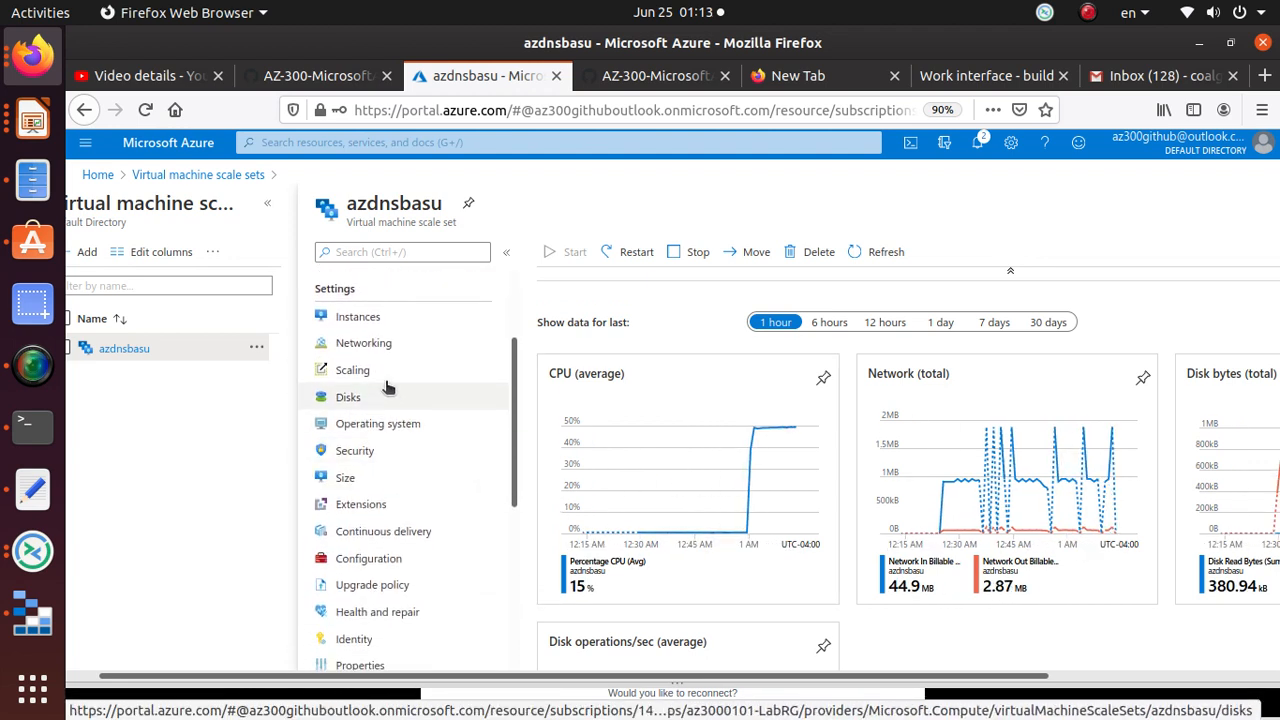
click(387, 370)
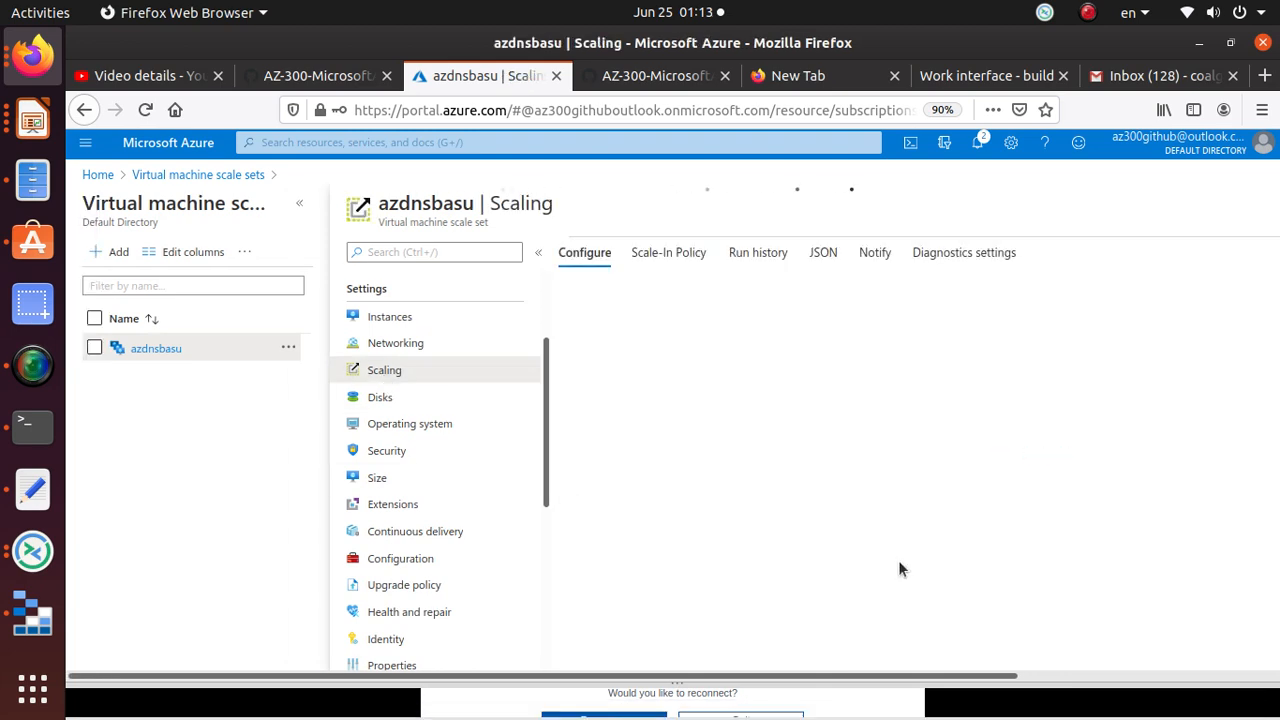
Step: Change the Percentage CPU scale-out rule's threshold from 60 to 40 and duration to 1 minute
scroll(899, 563, down, 3)
scroll(898, 568, down, 5)
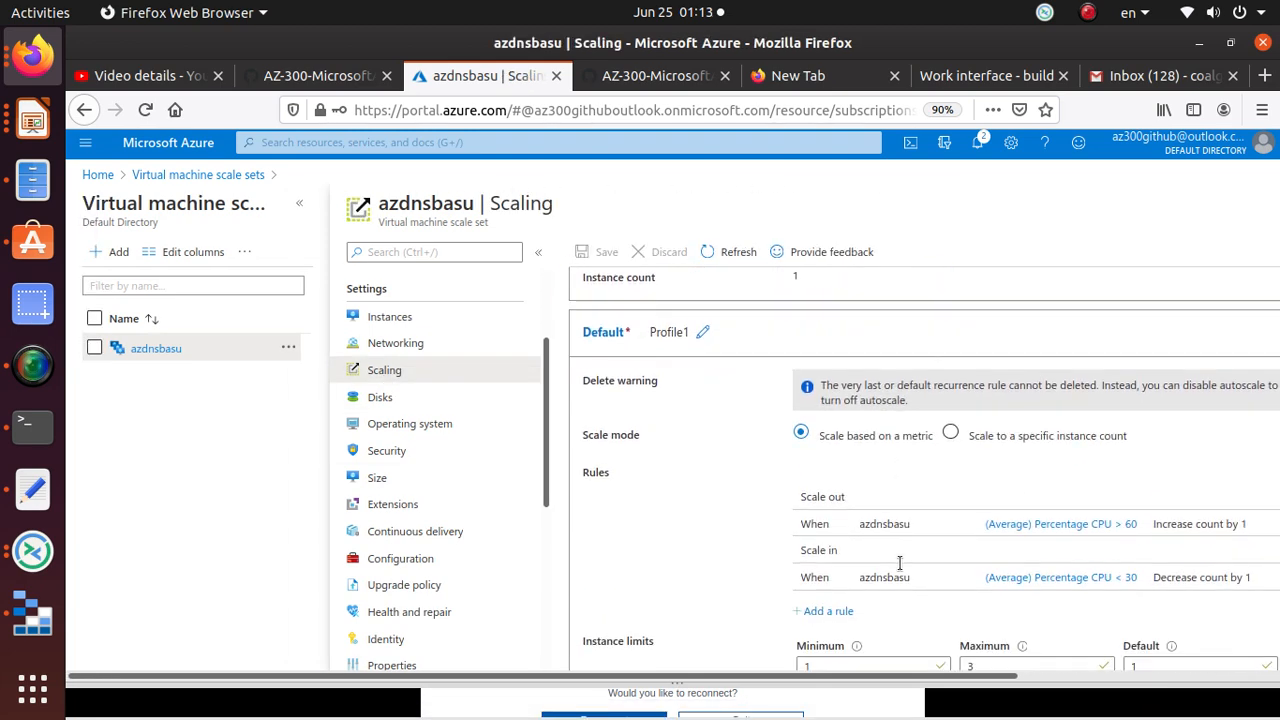
scroll(876, 580, up, 6)
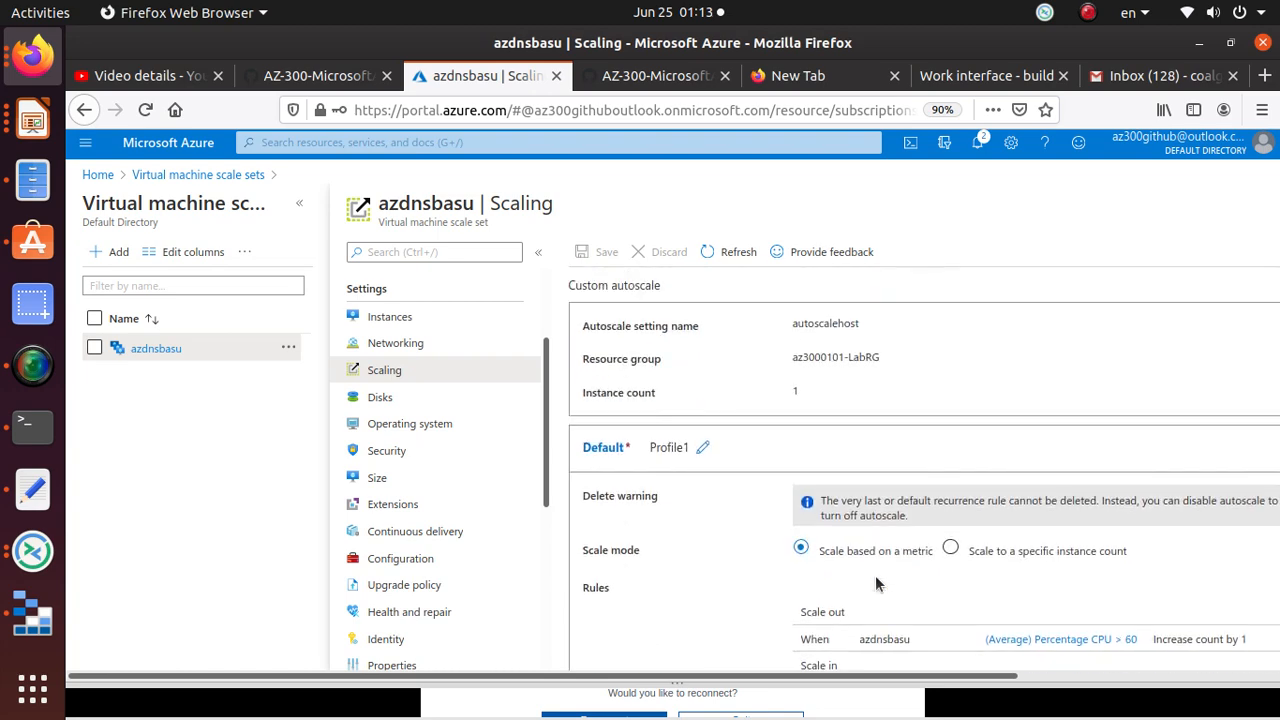
scroll(876, 577, down, 3)
scroll(876, 577, down, 3)
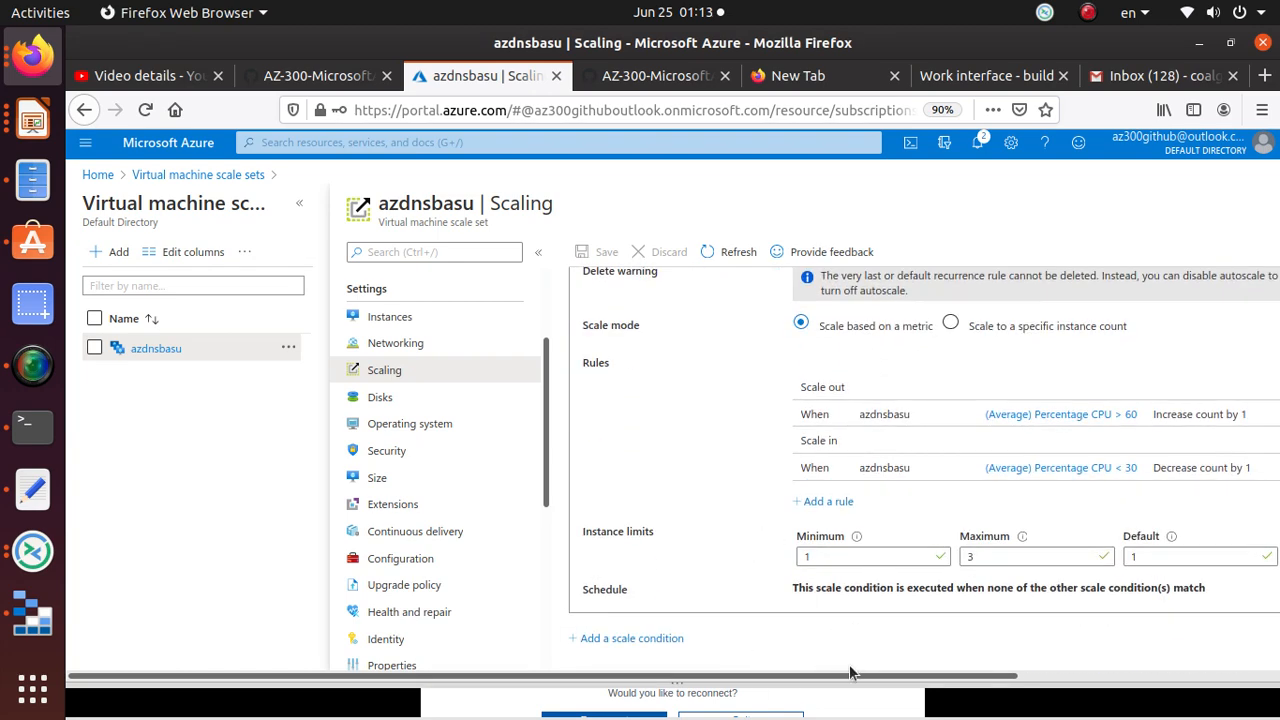
drag(849, 672, 999, 676)
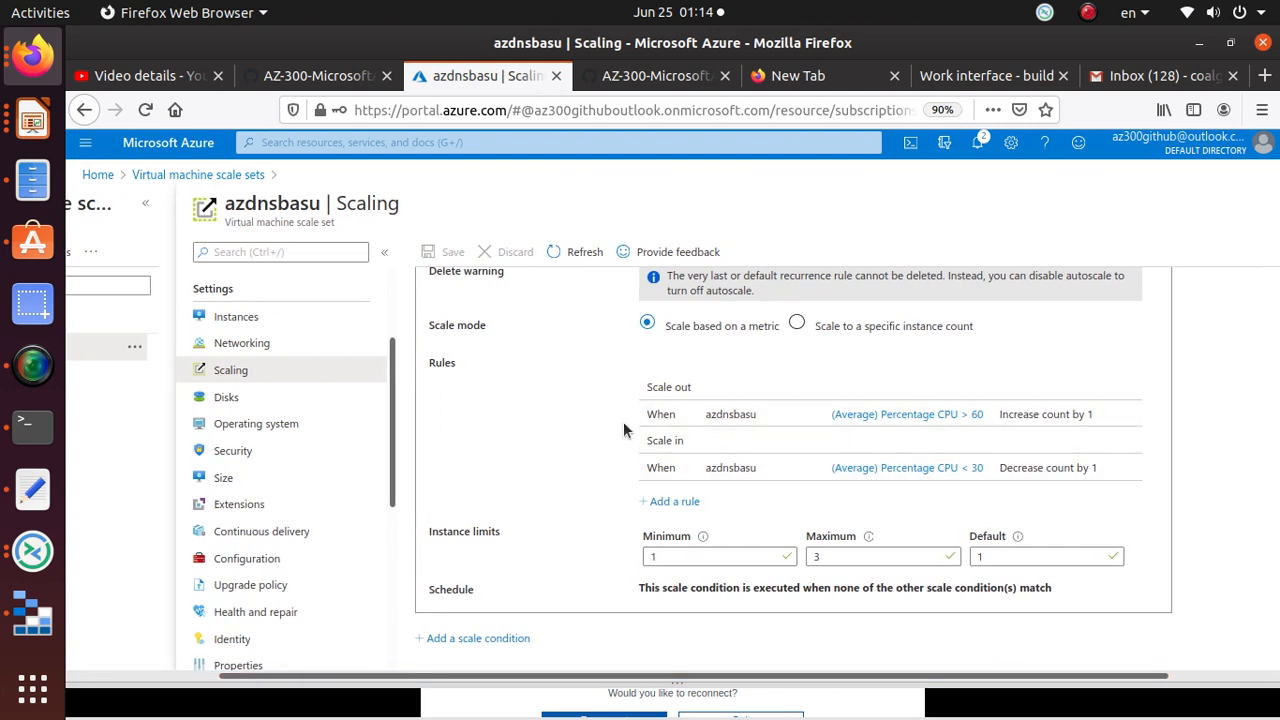
click(904, 414)
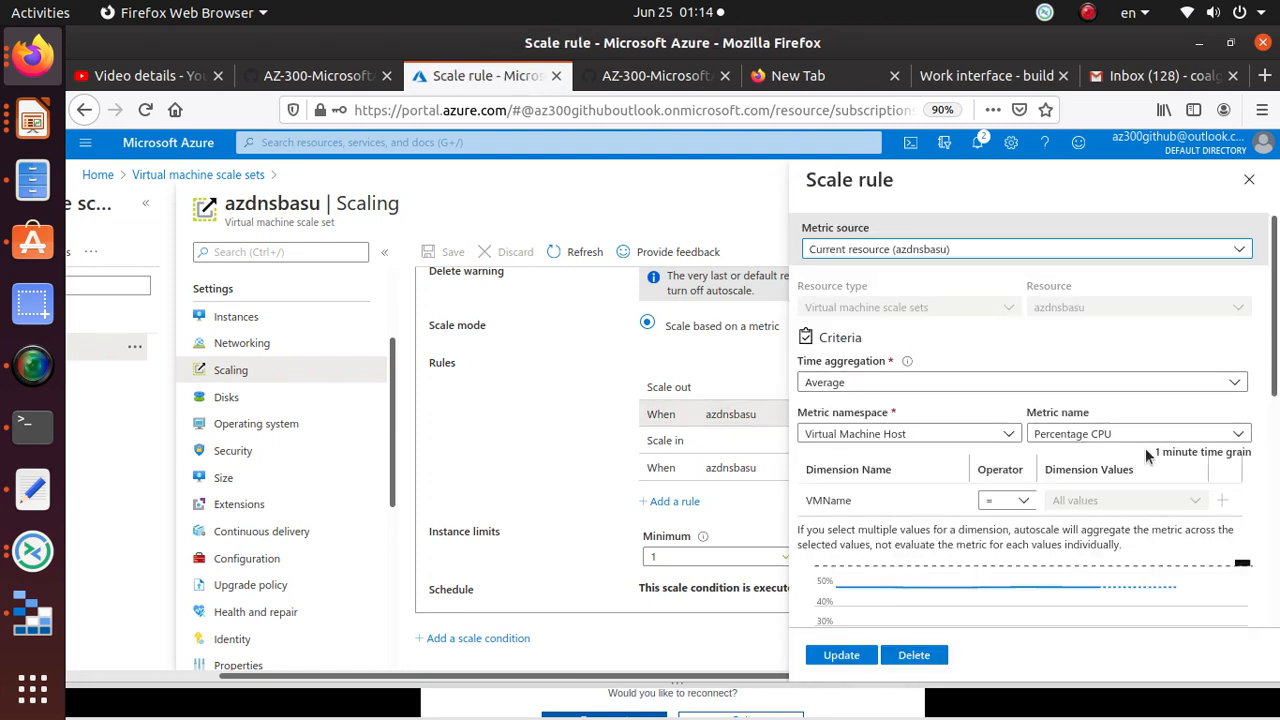
scroll(1150, 512, down, 5)
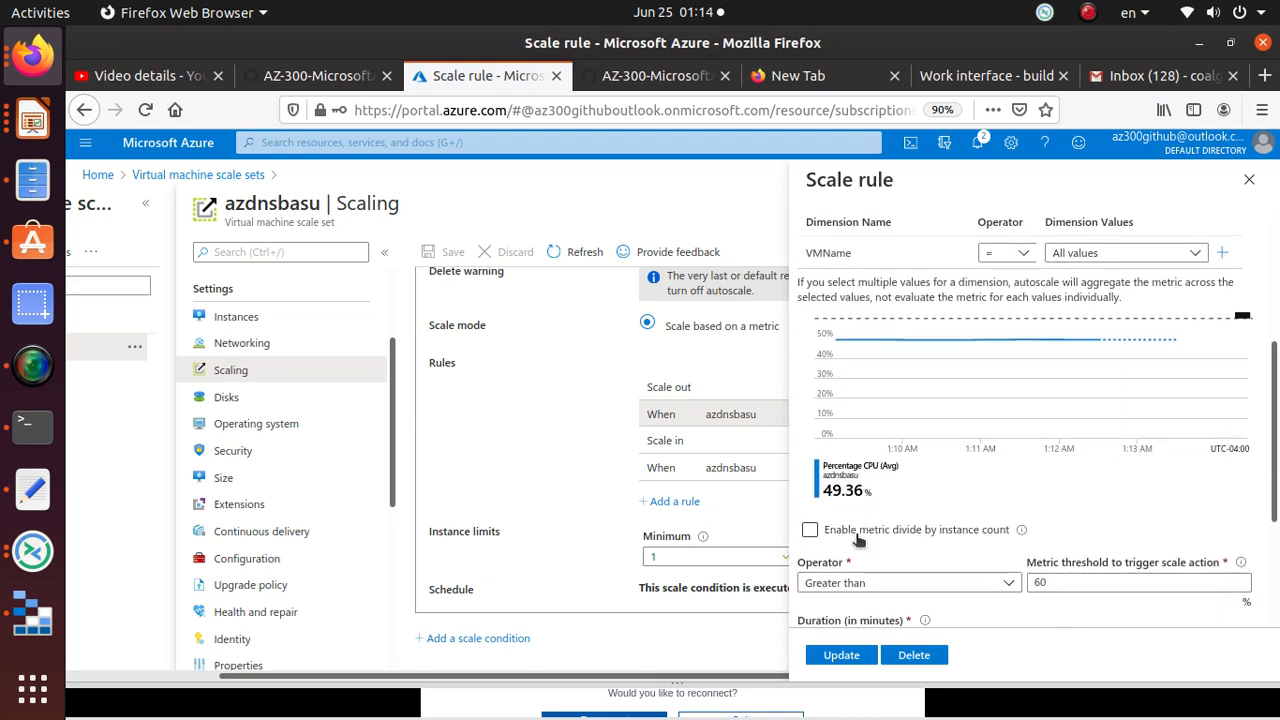
double_click(1078, 424)
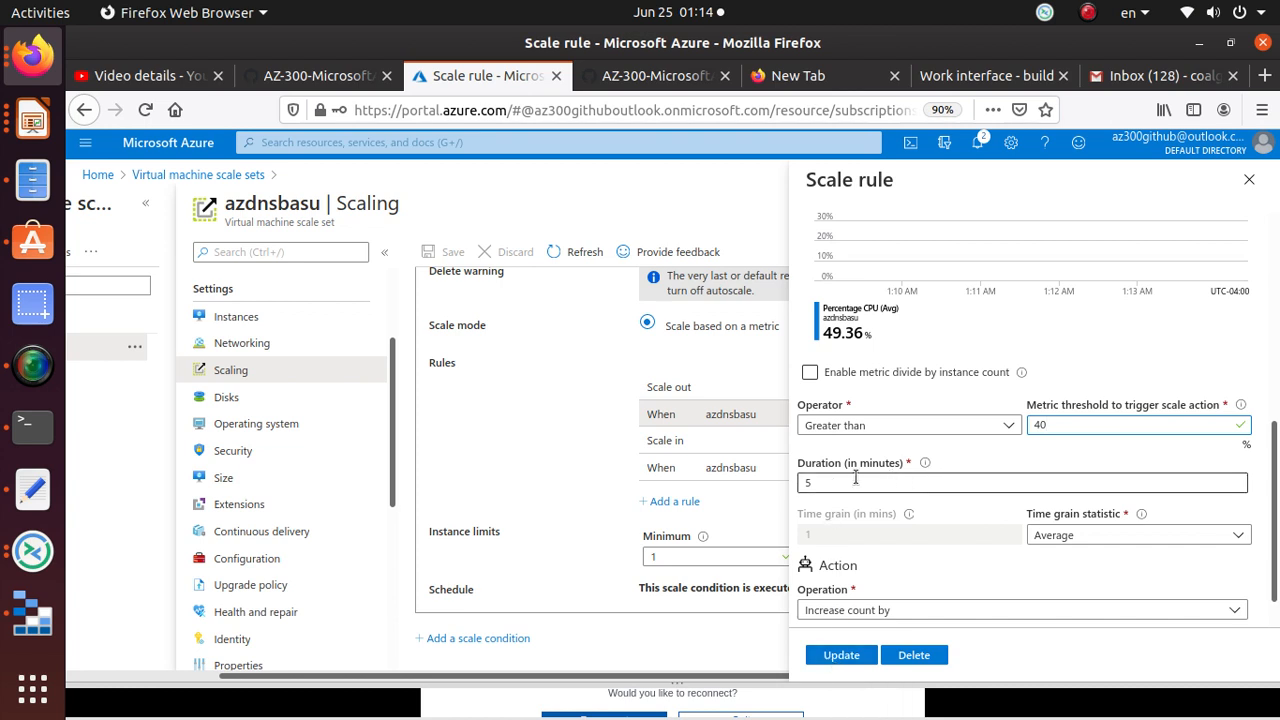
drag(855, 478, 725, 485)
text(1)
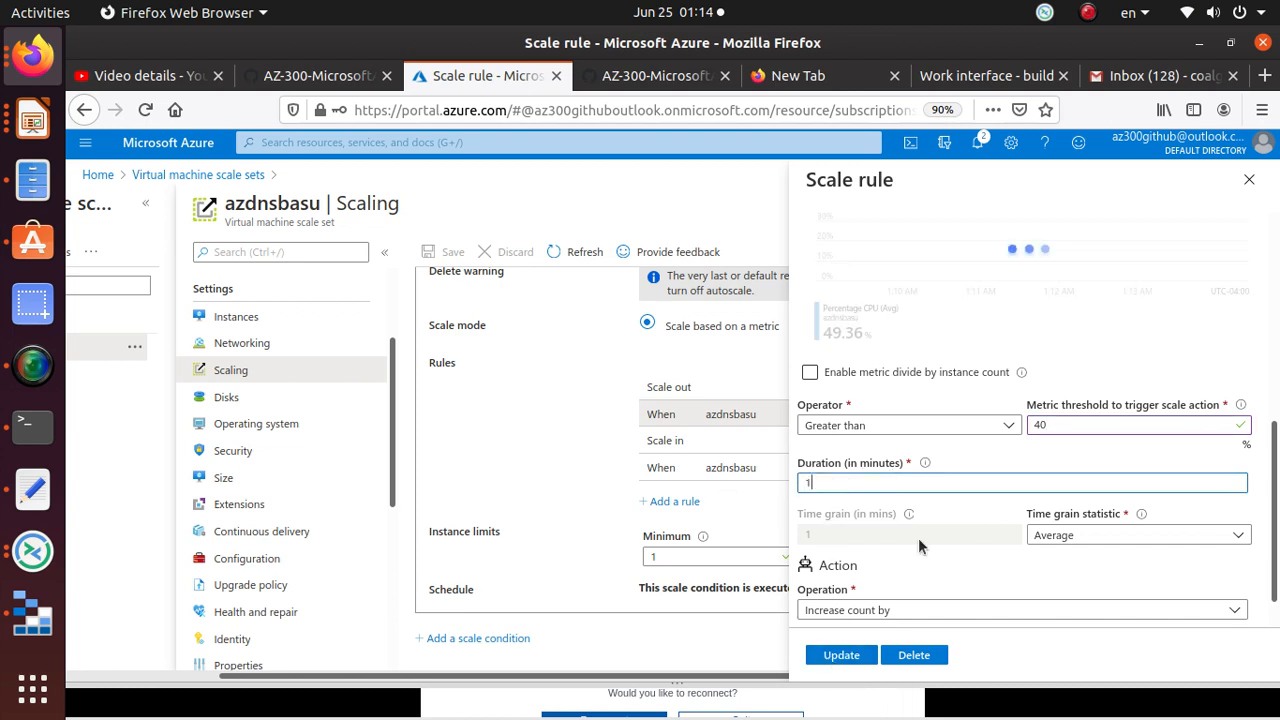
Step: Update the scale-out rule and save the autoscale configuration
click(846, 659)
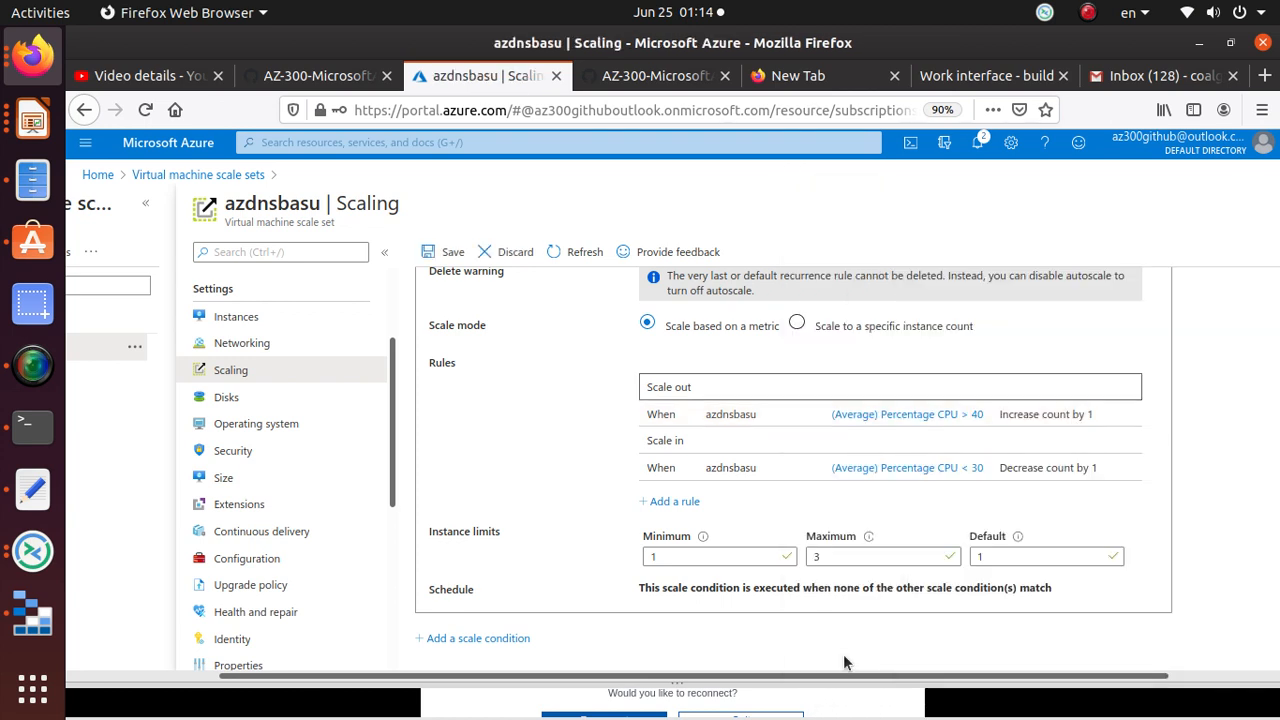
click(446, 255)
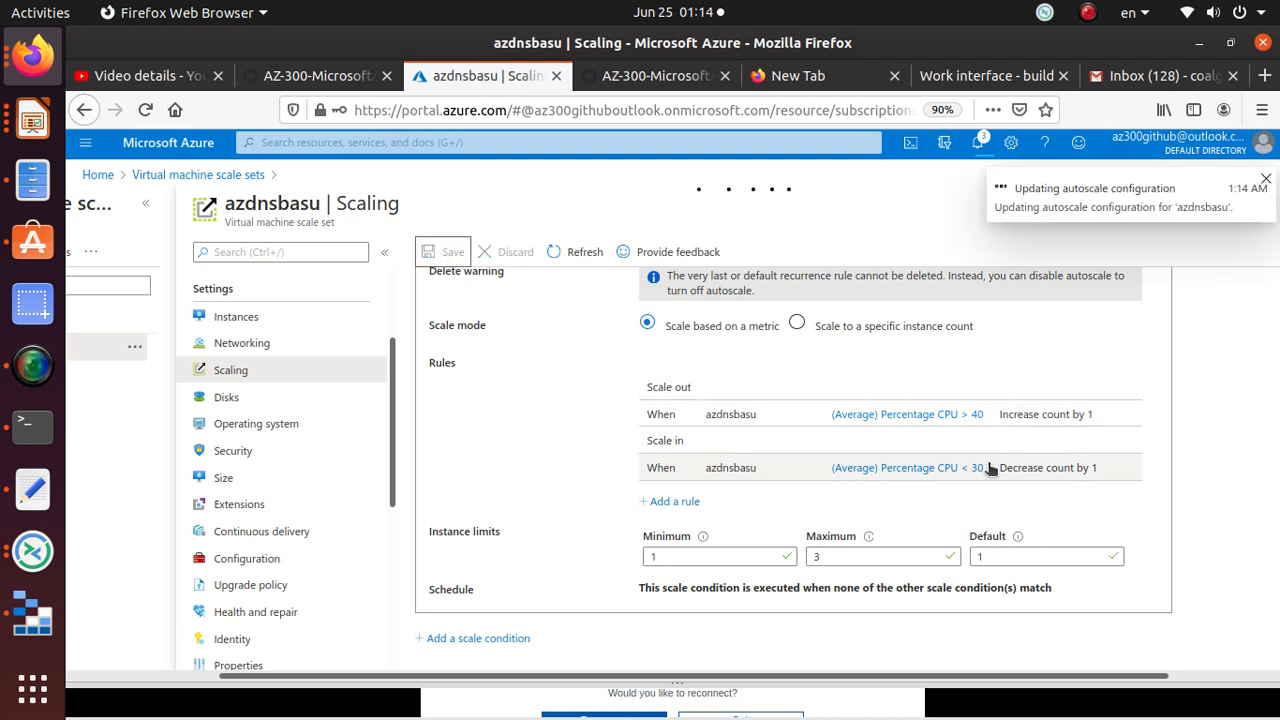
scroll(988, 468, up, 2)
scroll(988, 468, up, 4)
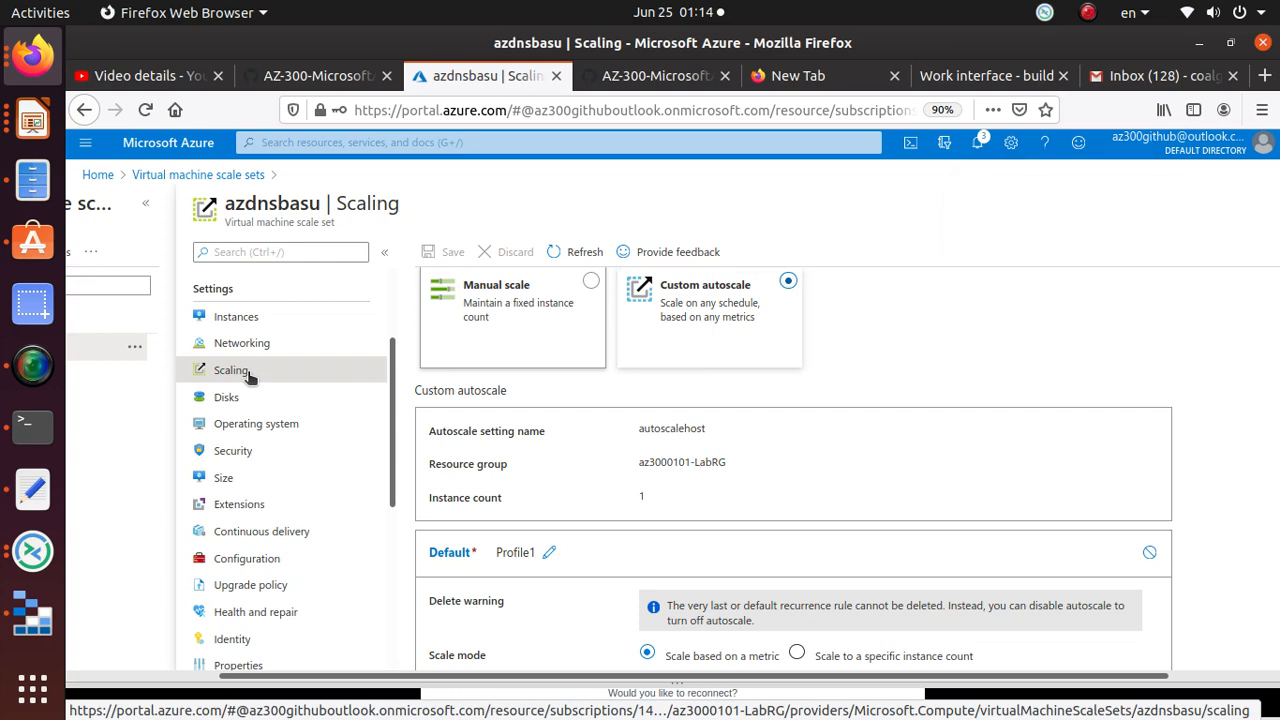
Step: Return to the Overview and list the instances, still only azdnsbasu_0 running
scroll(347, 546, down, 6)
scroll(347, 546, up, 7)
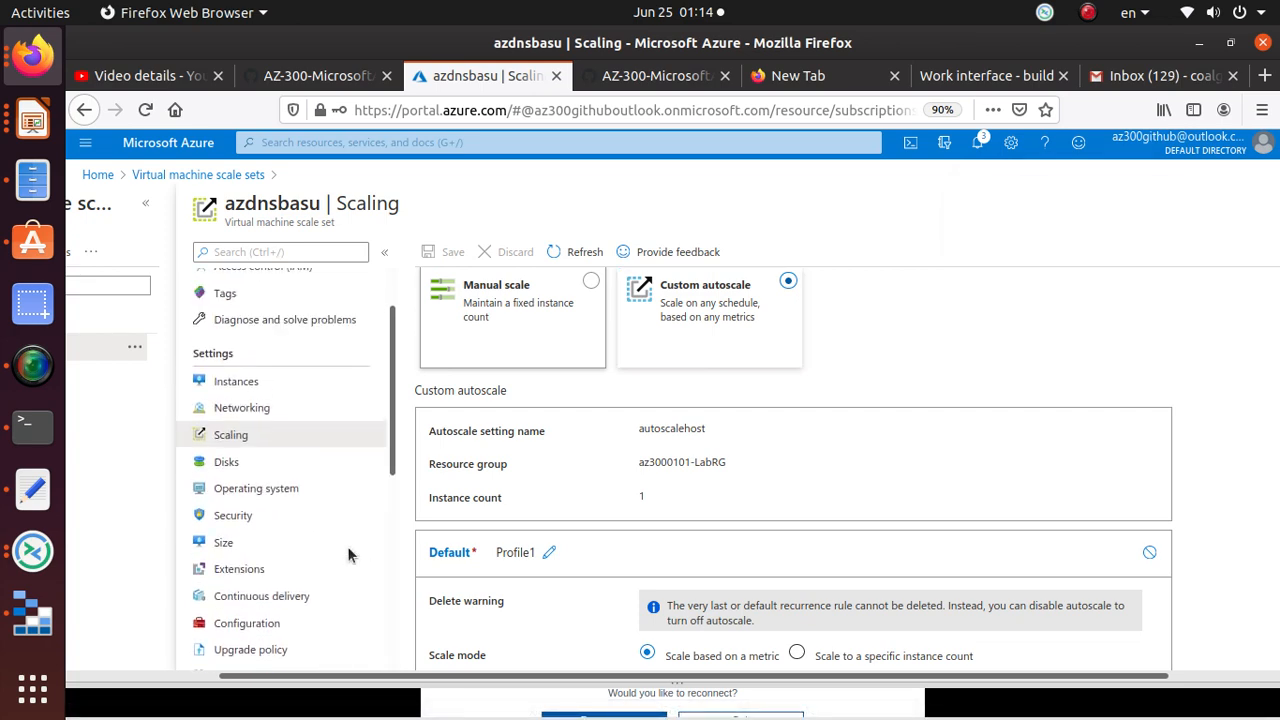
scroll(347, 546, up, 3)
click(274, 289)
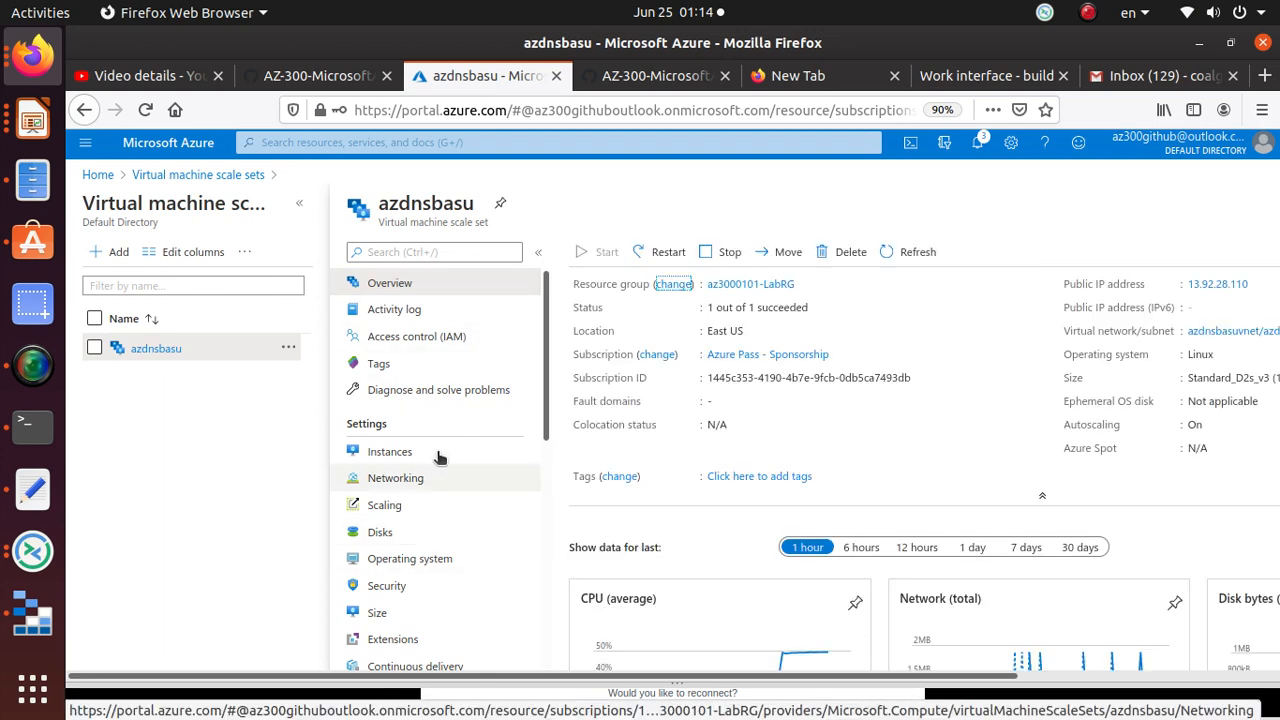
scroll(438, 457, down, 5)
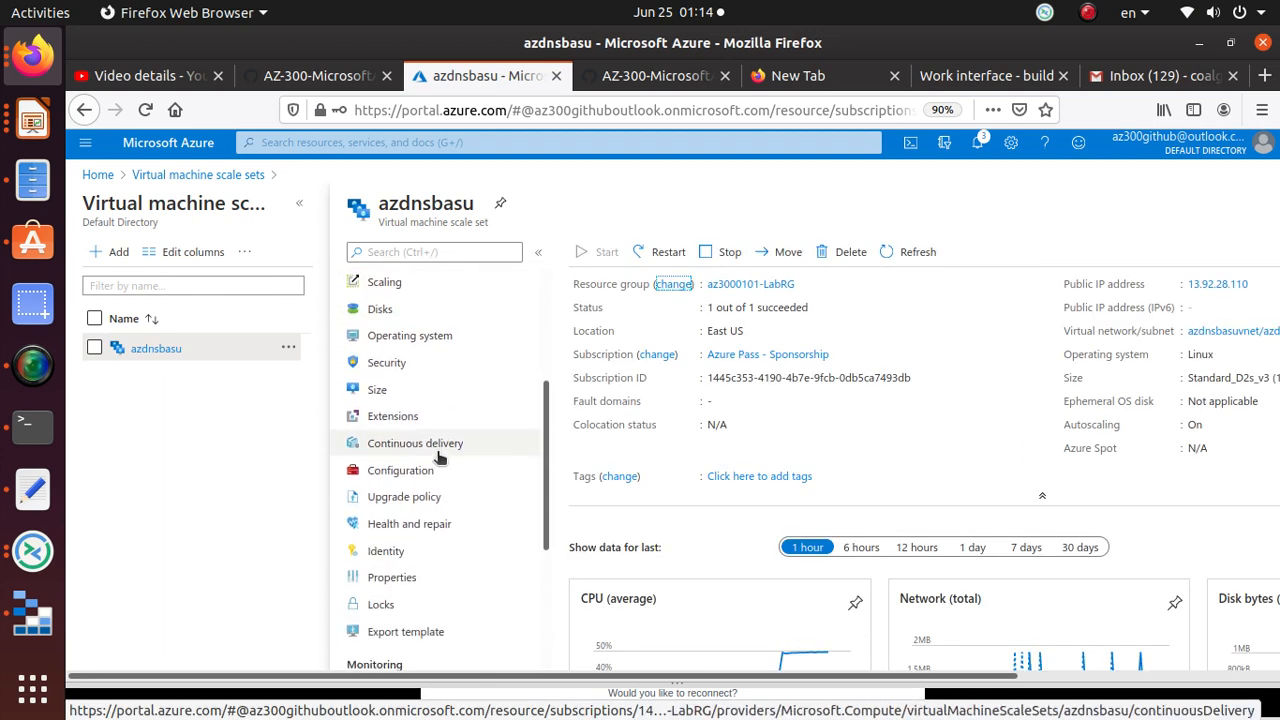
scroll(438, 457, up, 5)
click(438, 452)
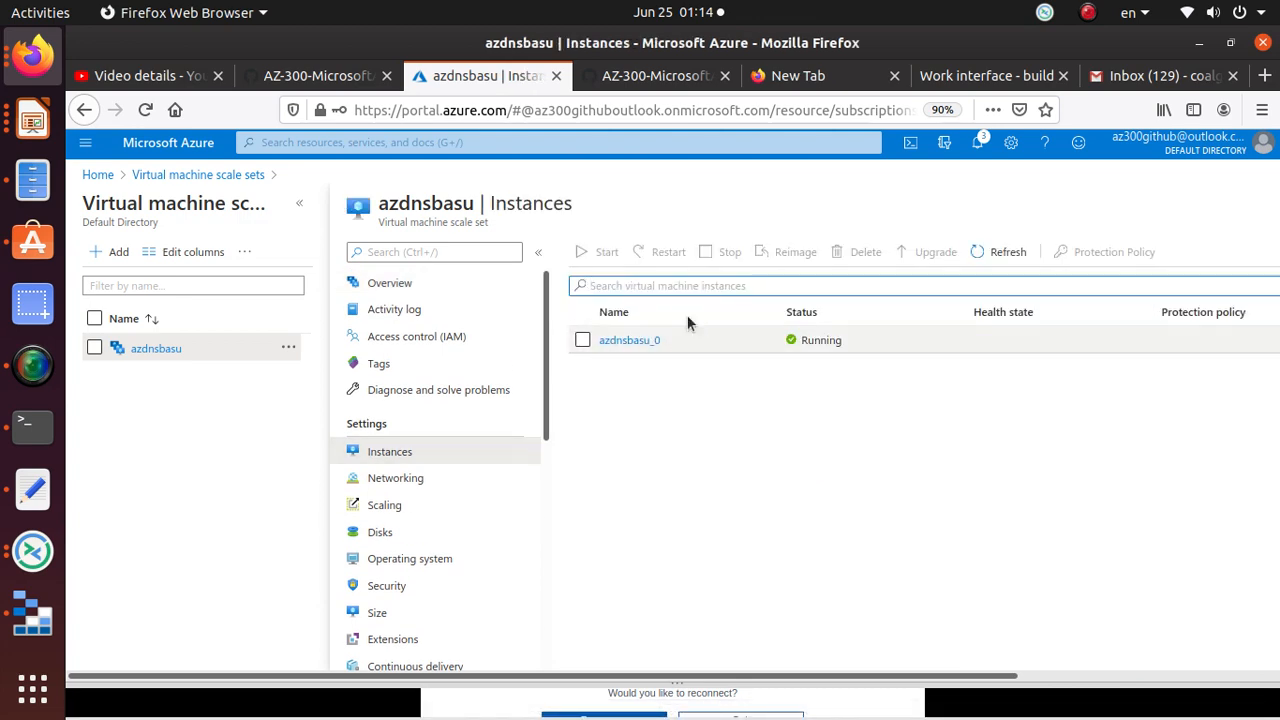
Step: Glance at the portal notifications, then bring up the SimpleScreenRecorder window
click(977, 145)
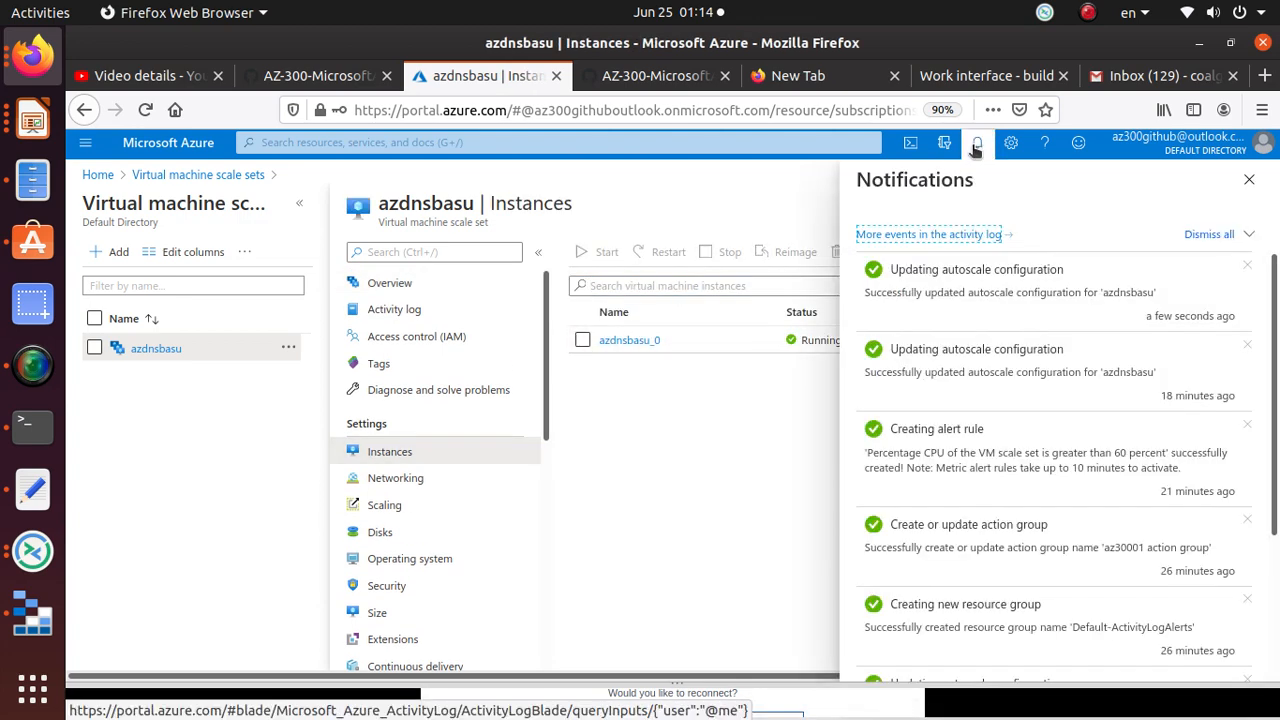
click(977, 145)
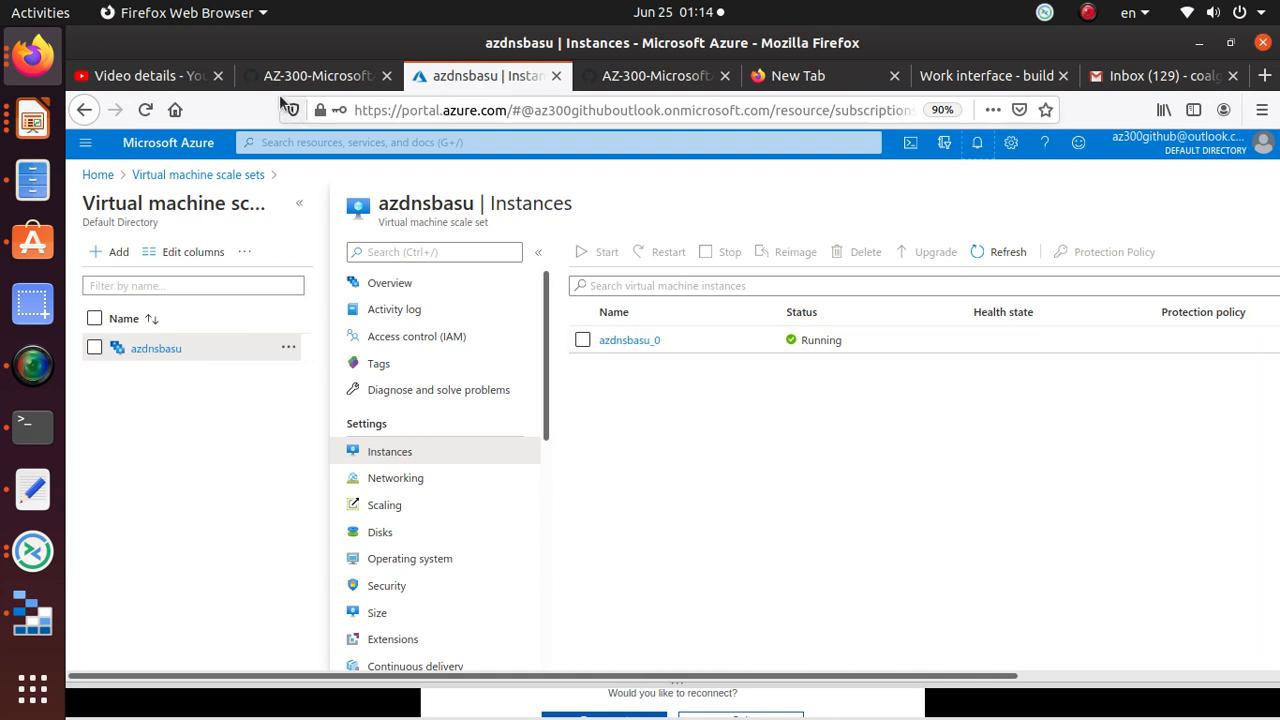
click(38, 364)
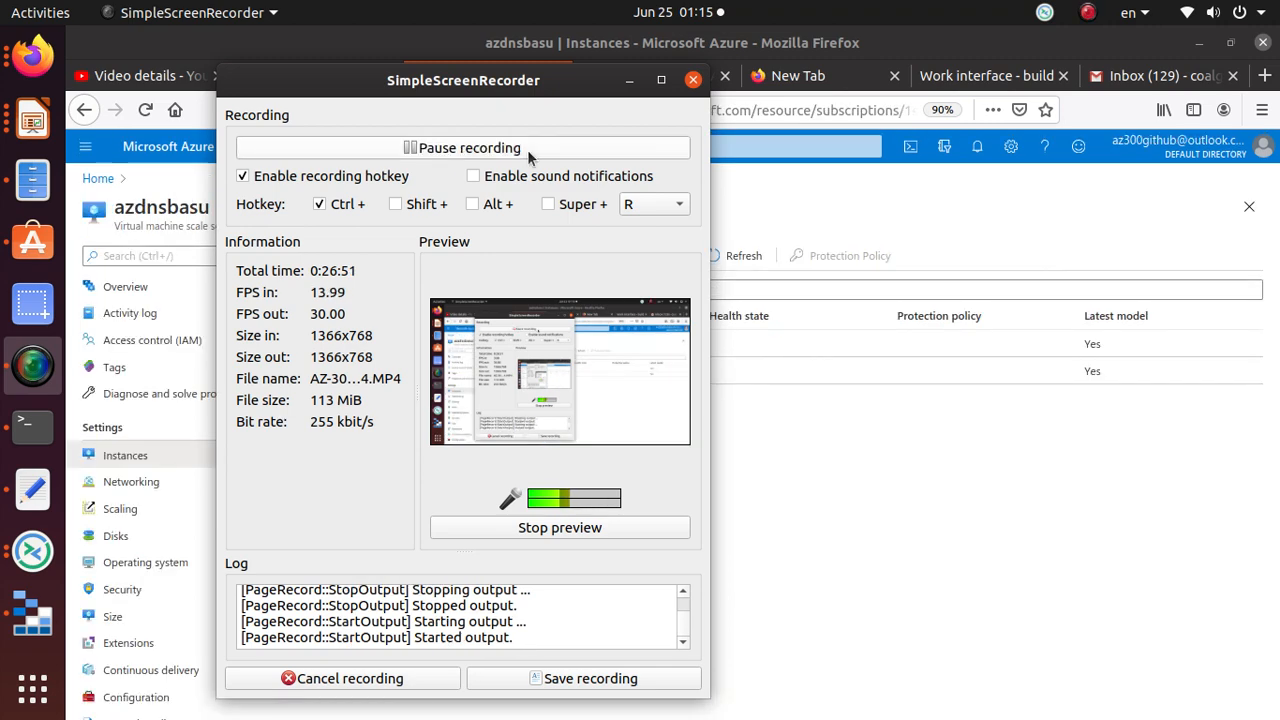
Step: Minimize SimpleScreenRecorder to reveal azdnsbasu_1 being created in the instance list
click(629, 81)
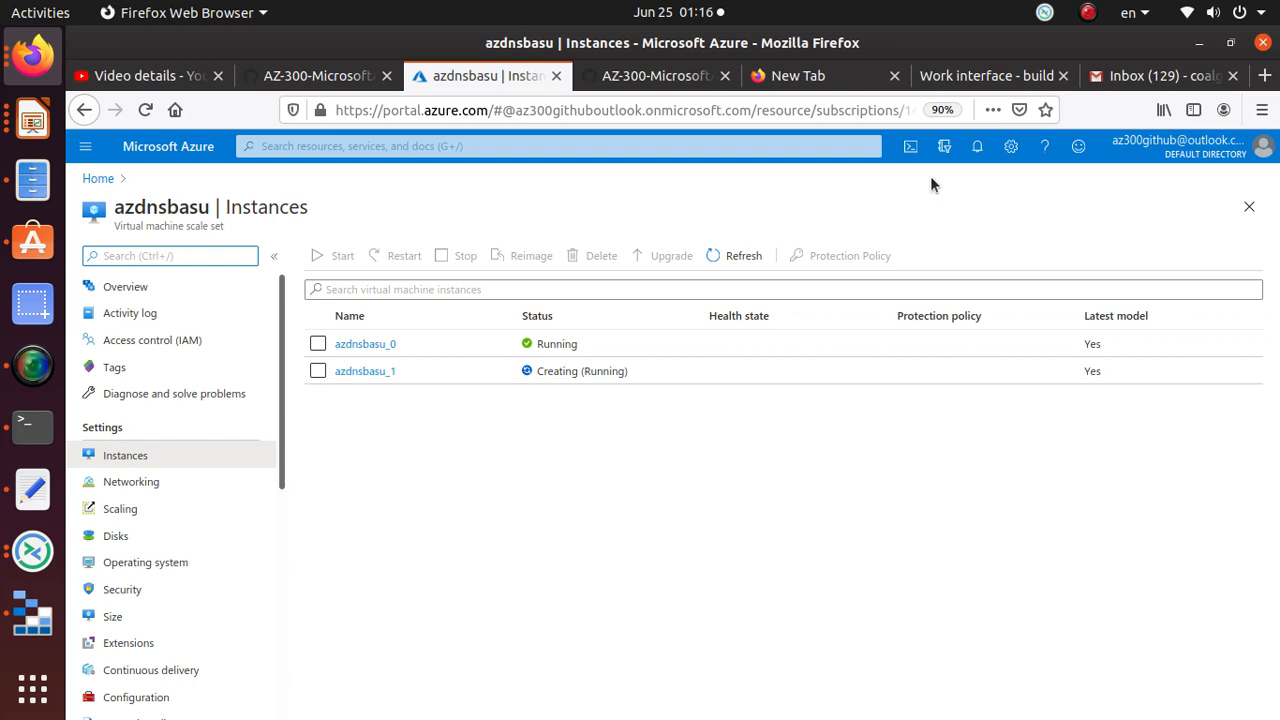
Step: Read the lab note on autoscale history and open the scale set's Scaling Run history
click(686, 80)
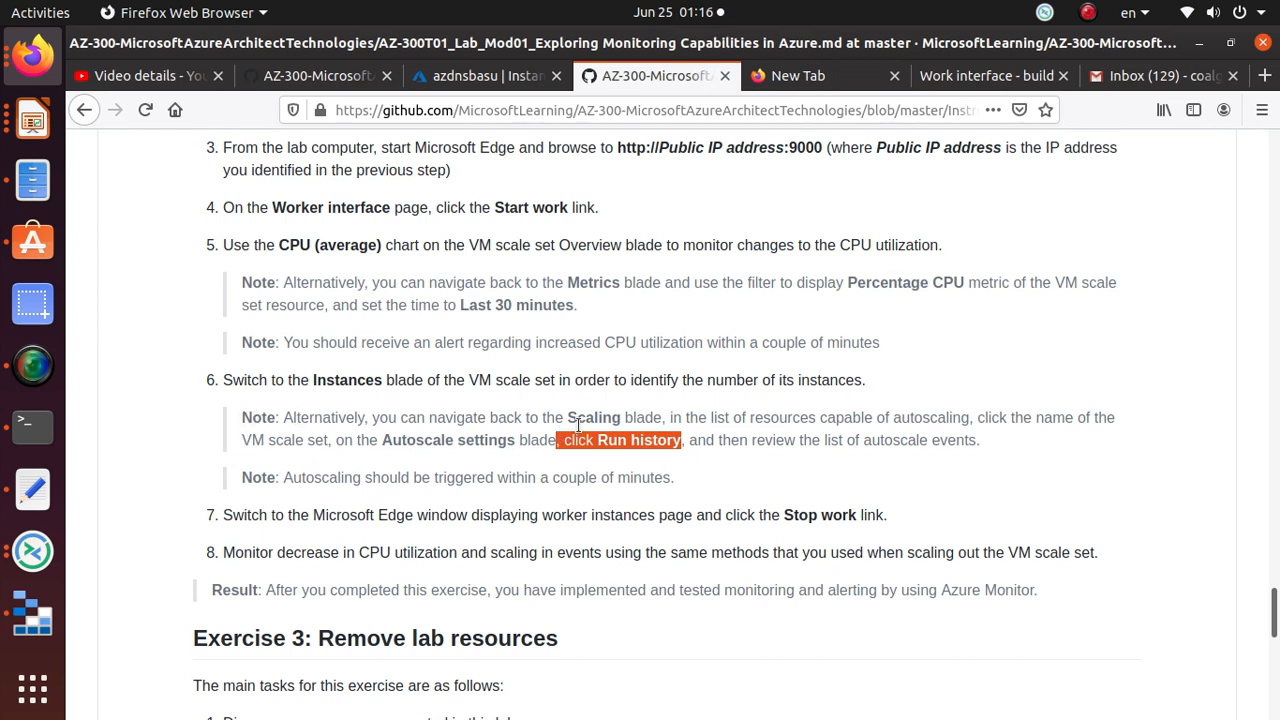
drag(568, 419, 1145, 411)
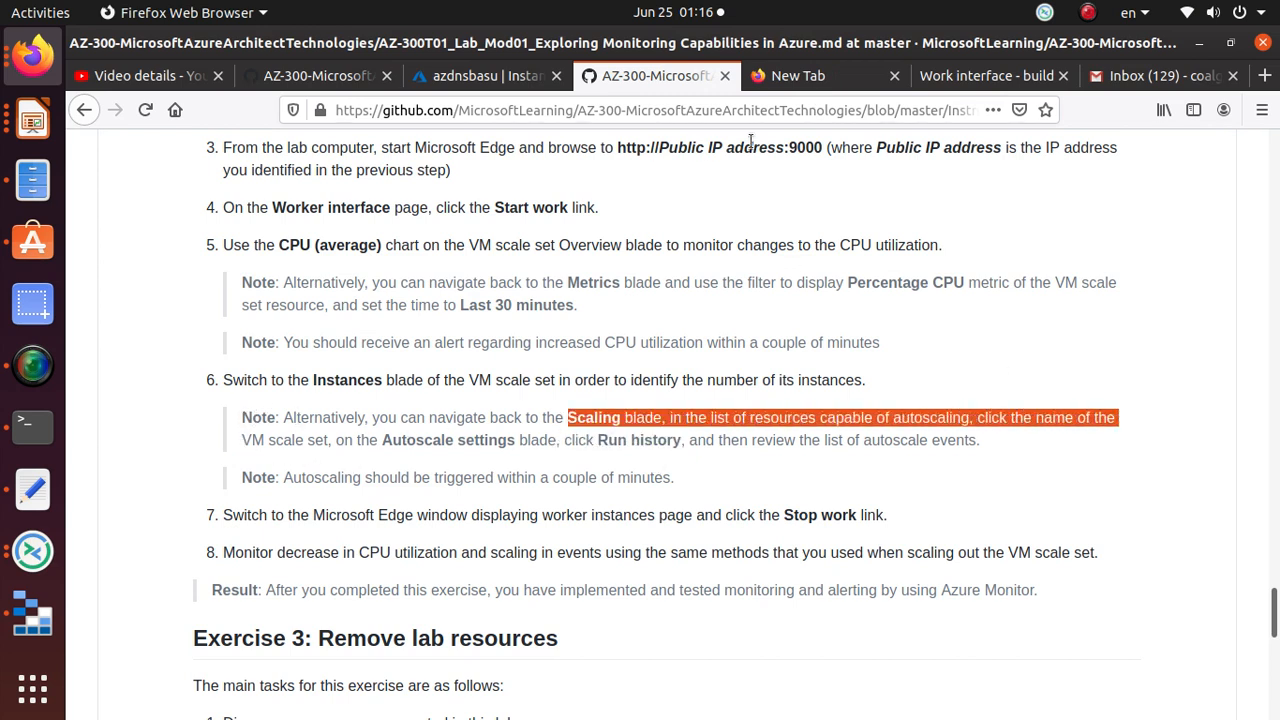
click(505, 80)
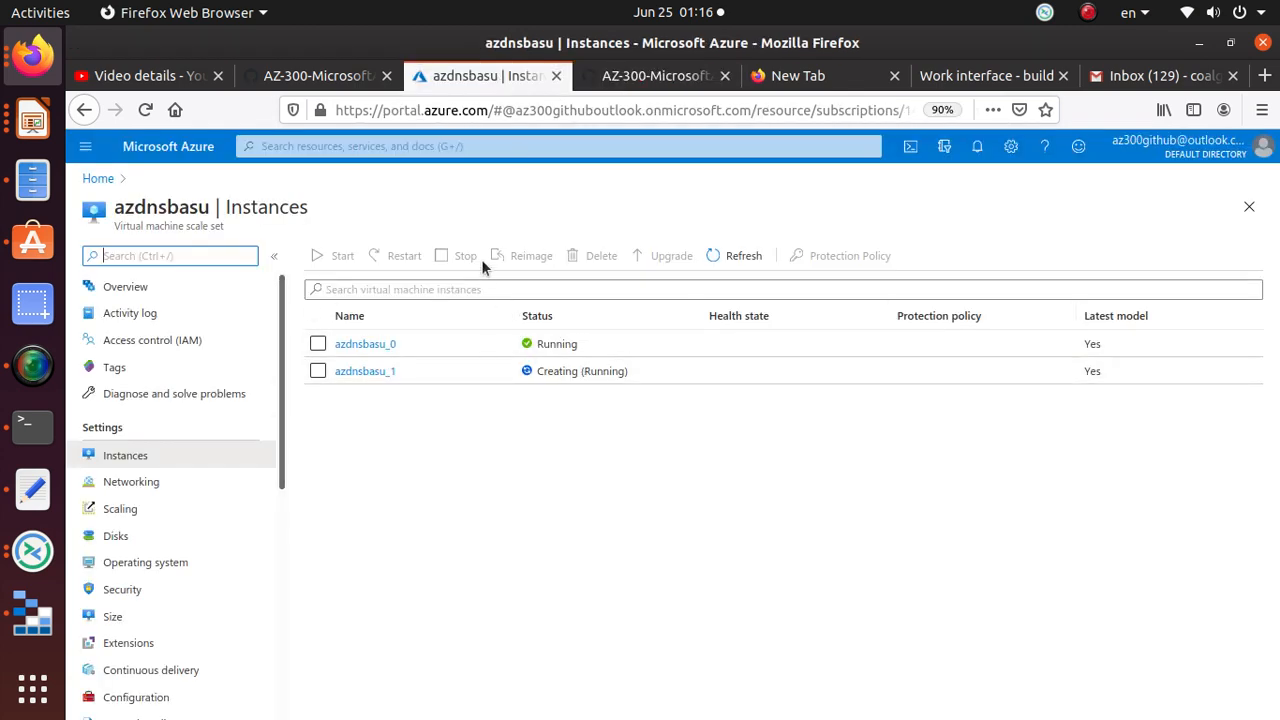
click(141, 510)
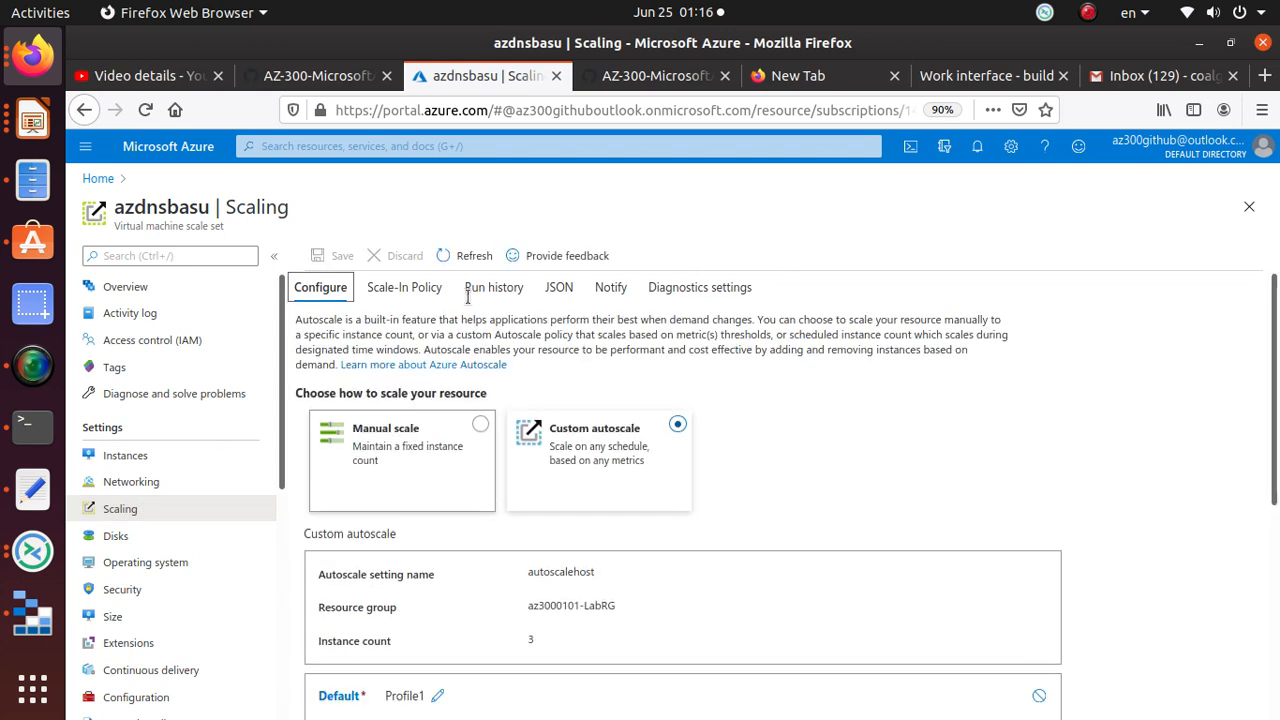
click(510, 289)
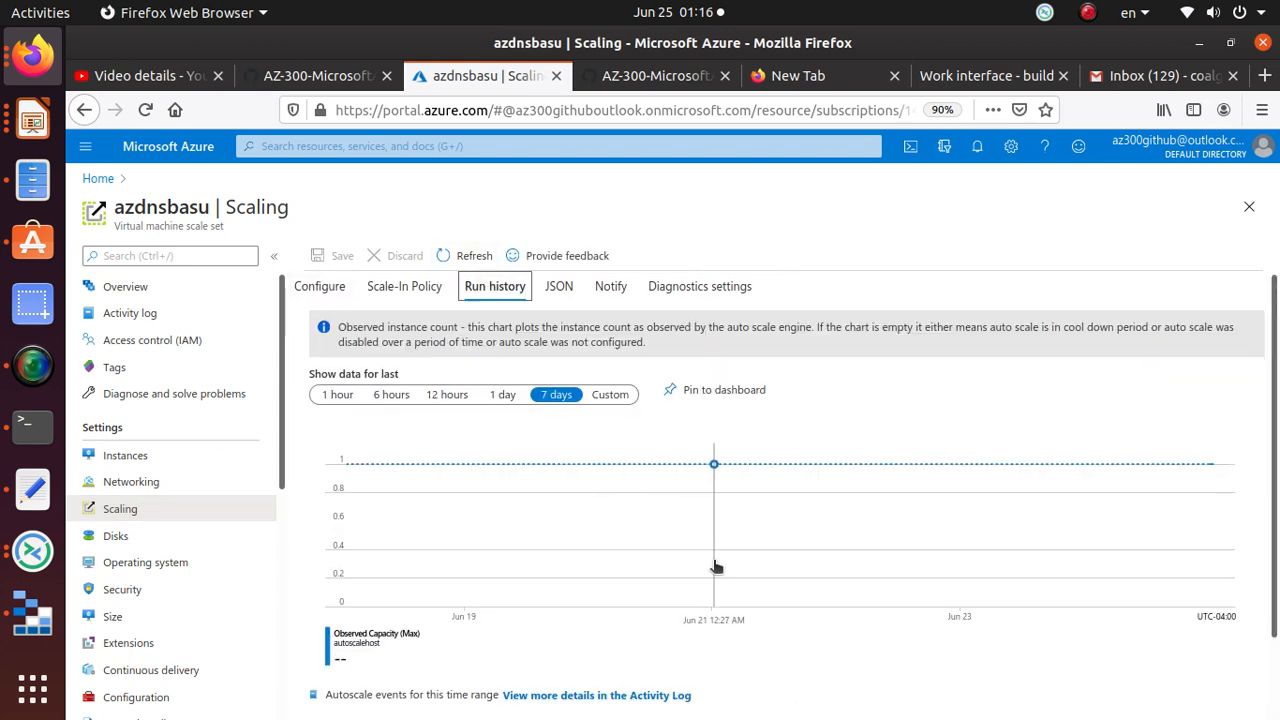
Step: Expand the latest scale-up event, then return to the lab instructions at Exercise 3
scroll(648, 655, down, 2)
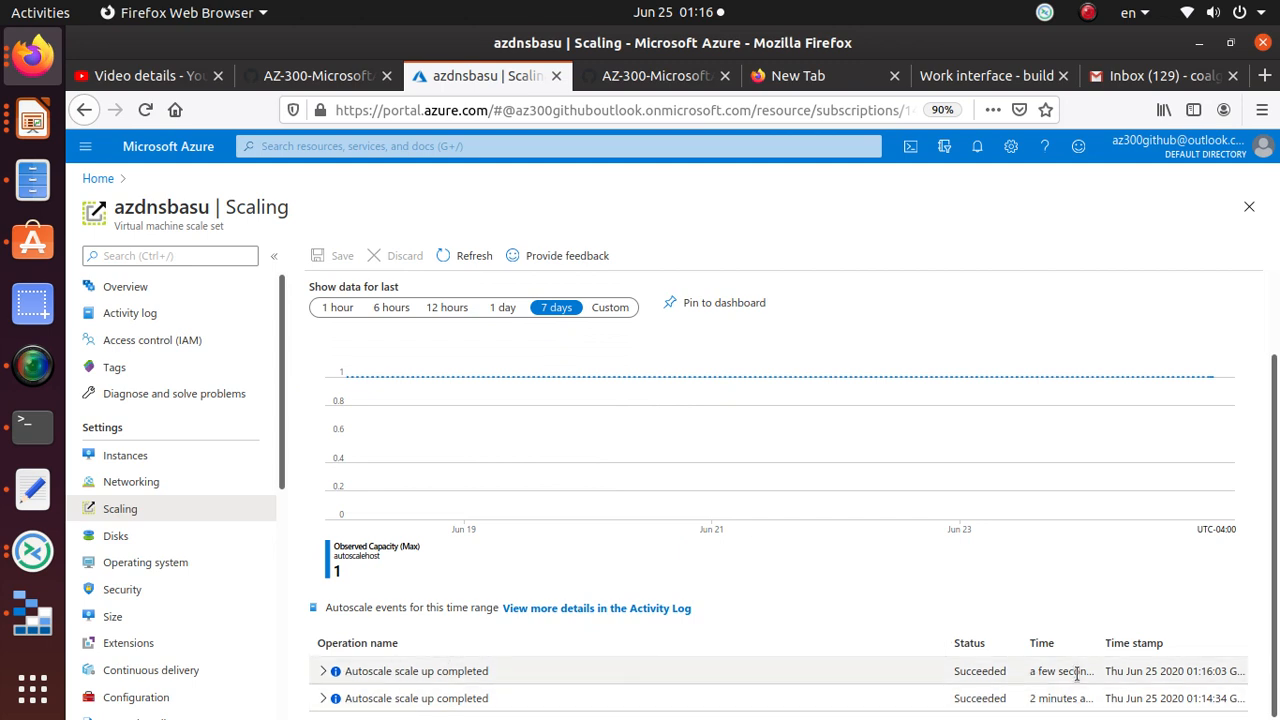
click(336, 668)
scroll(716, 596, down, 1)
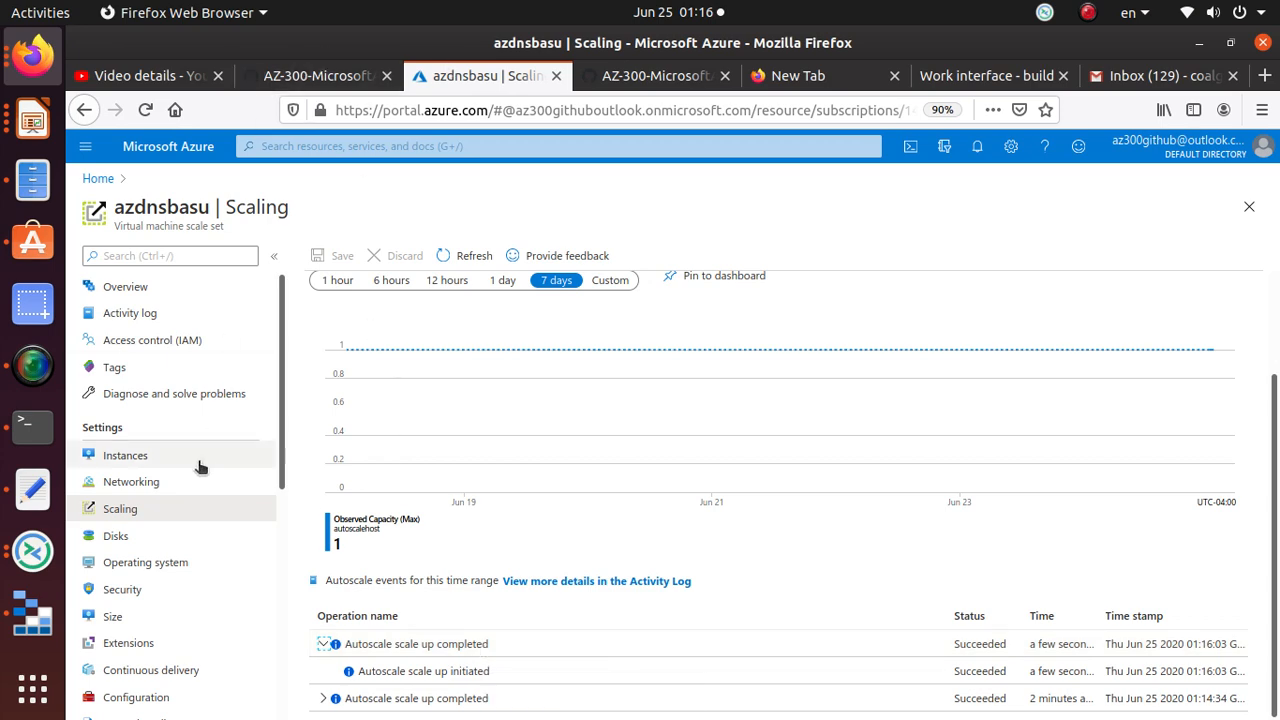
click(672, 78)
scroll(413, 440, down, 3)
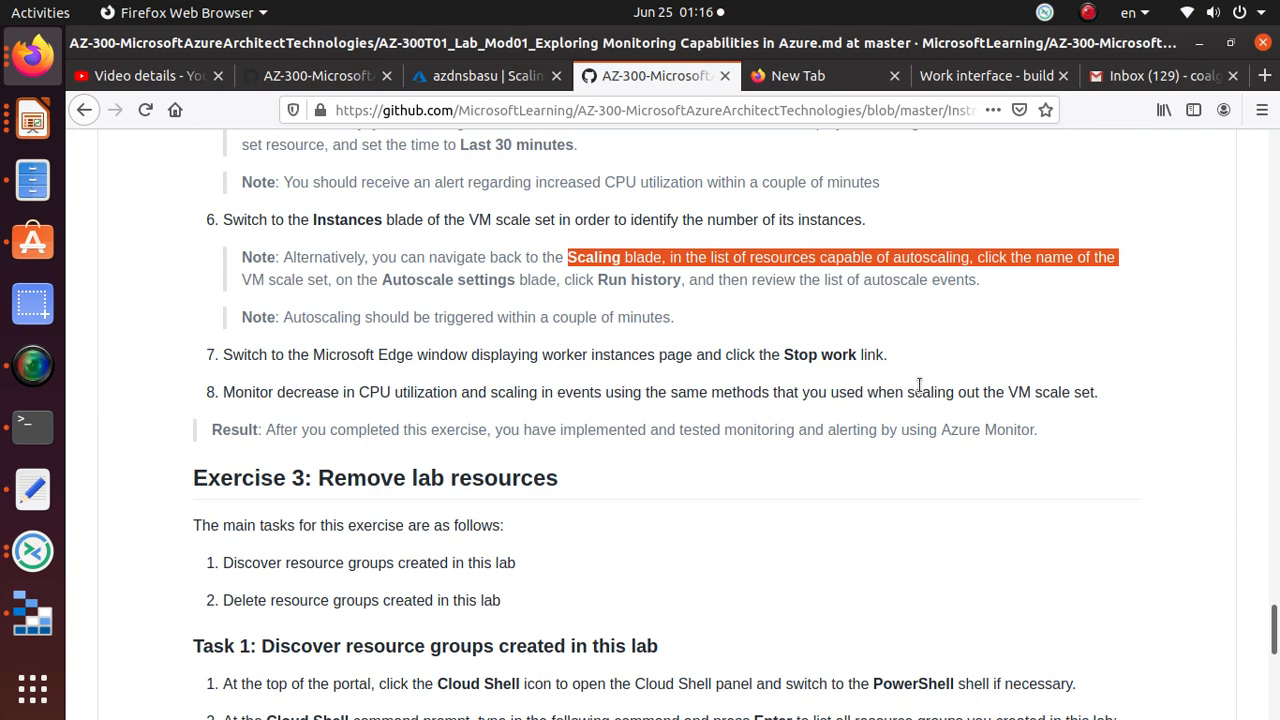
Step: Stop the worker thread on the Work interface page and return to azdnsbasu's instance list
click(465, 76)
click(128, 455)
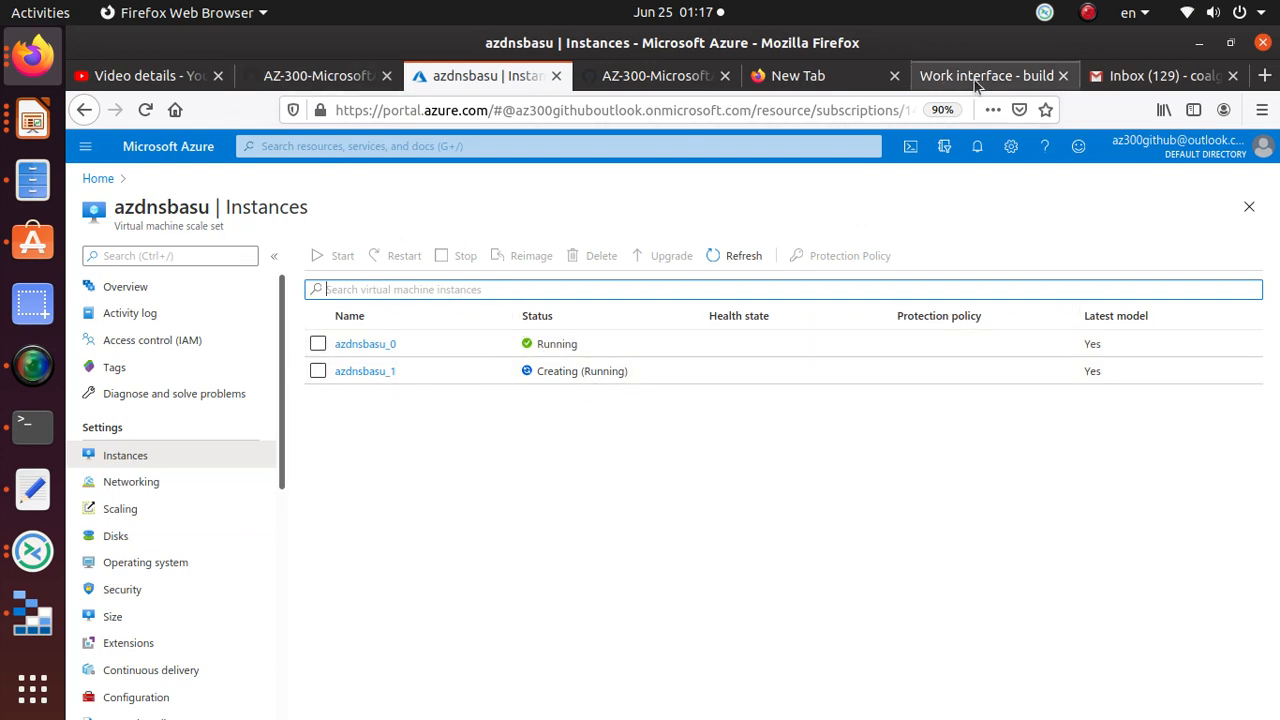
click(658, 83)
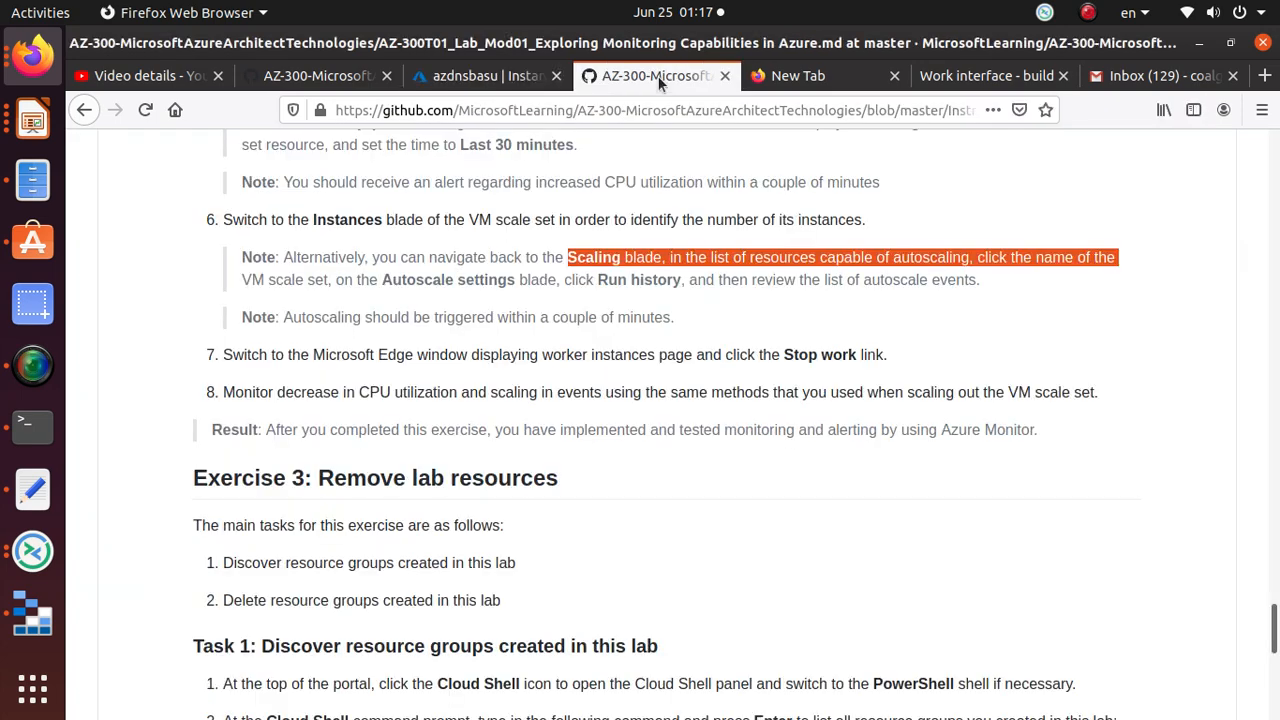
click(940, 82)
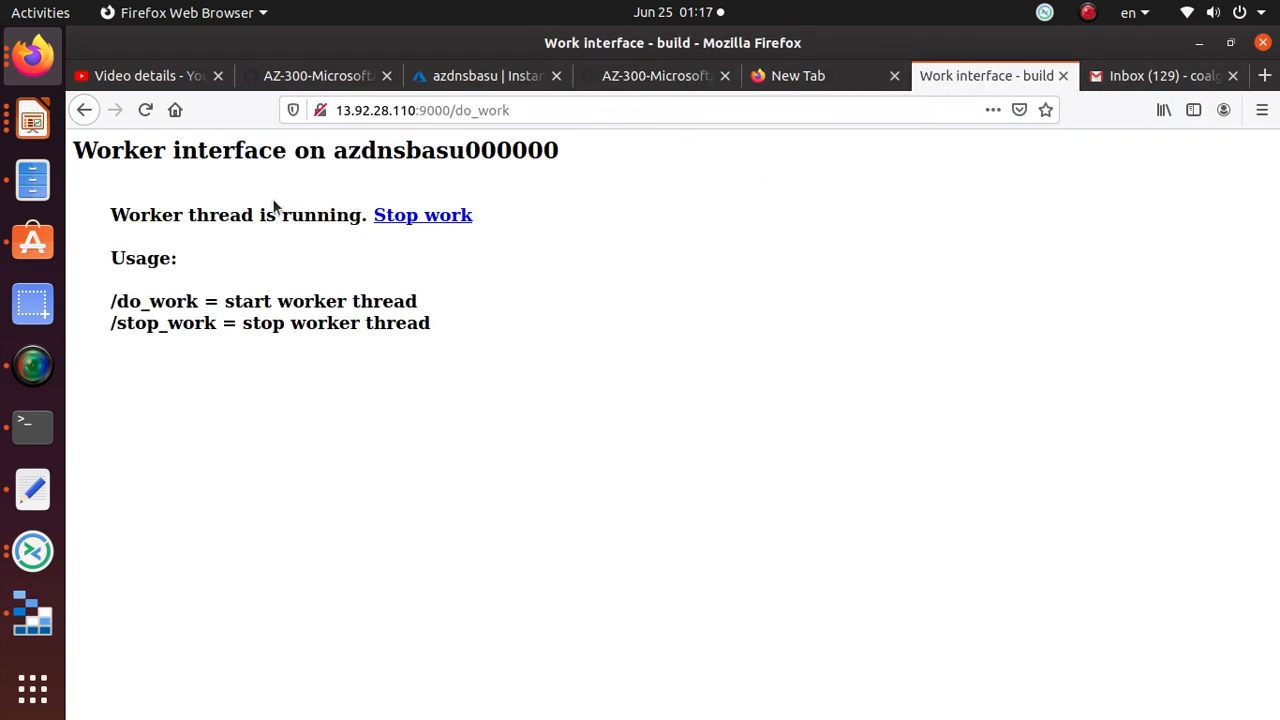
click(447, 218)
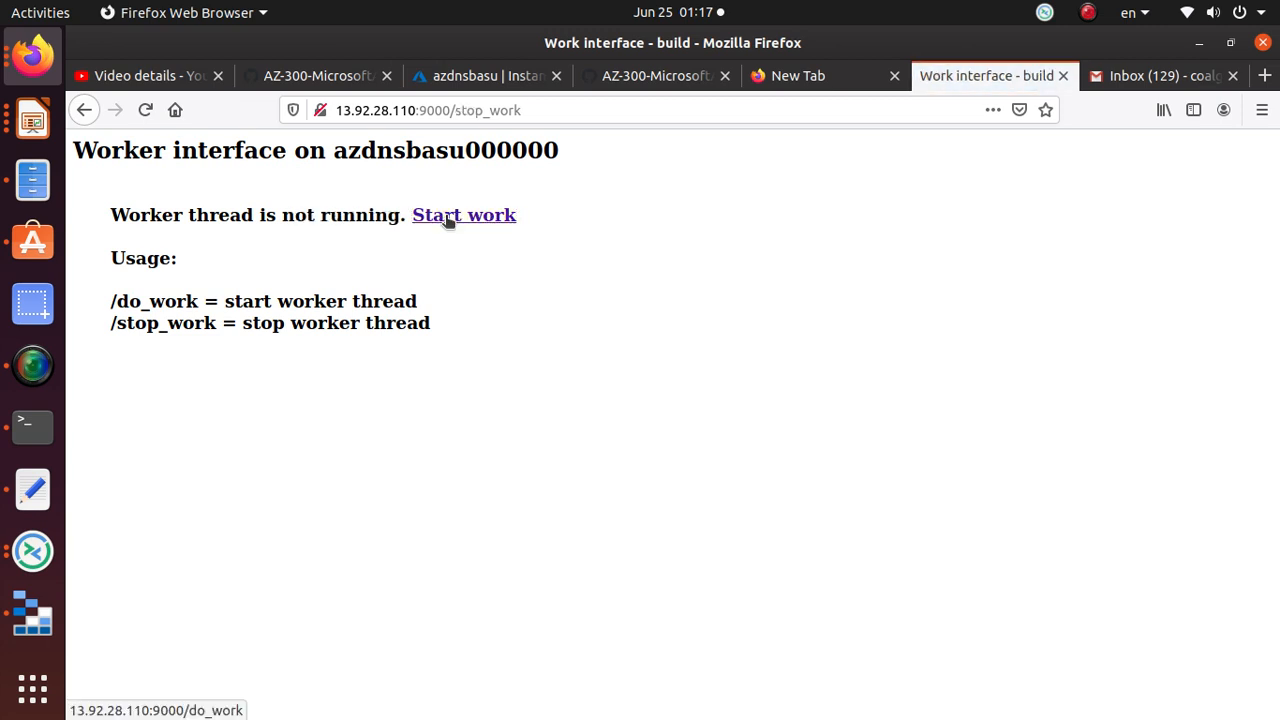
click(480, 76)
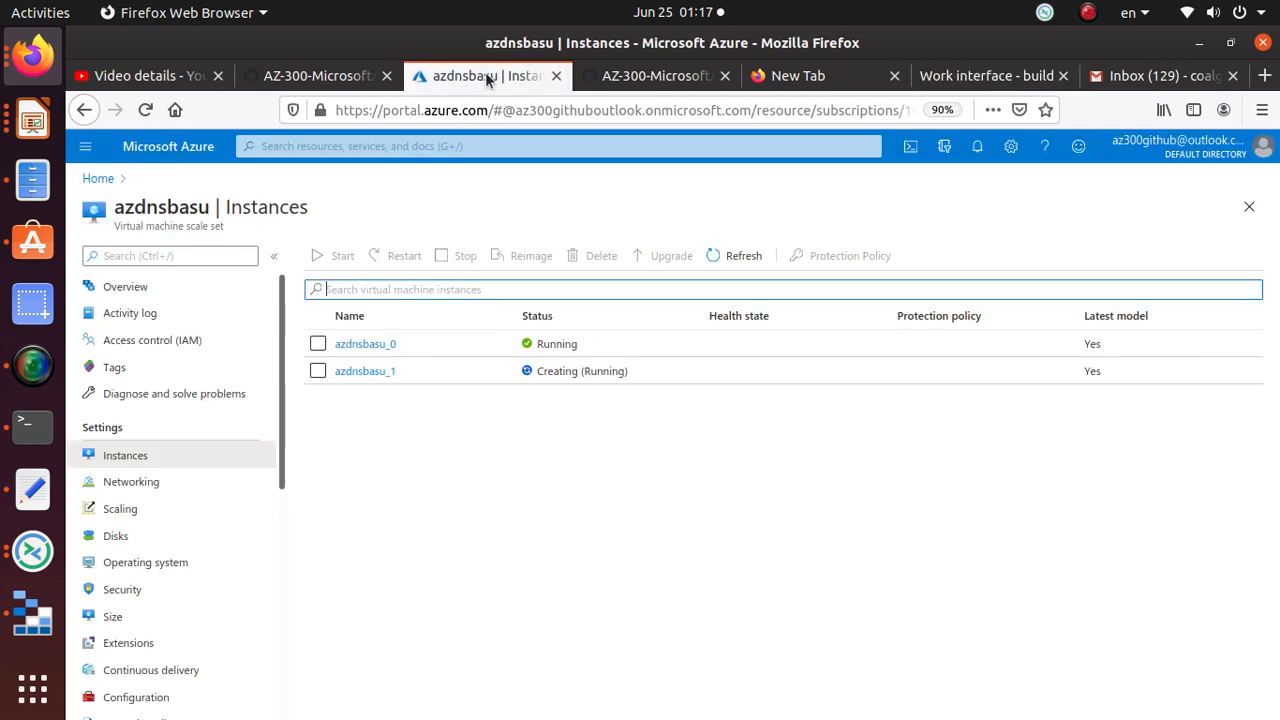
Step: Chart the azdnsbasu scale set's Percentage CPU metric in Metrics
scroll(153, 491, down, 4)
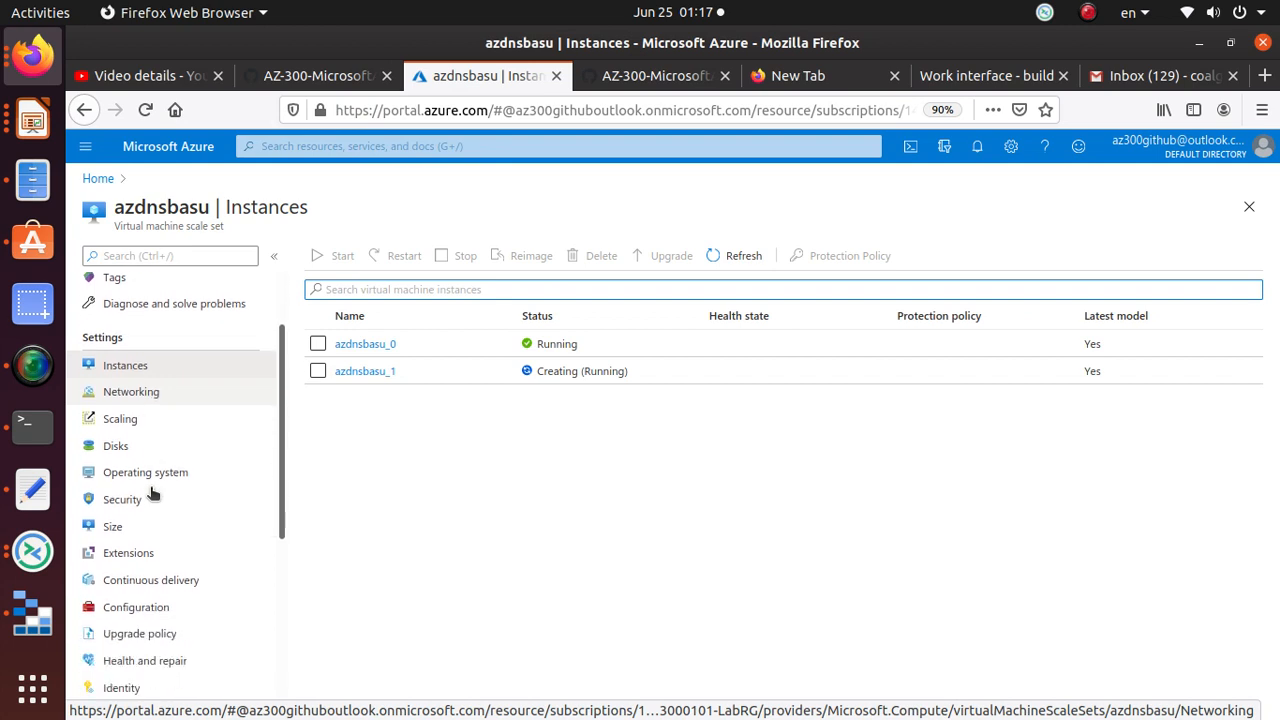
scroll(153, 491, down, 5)
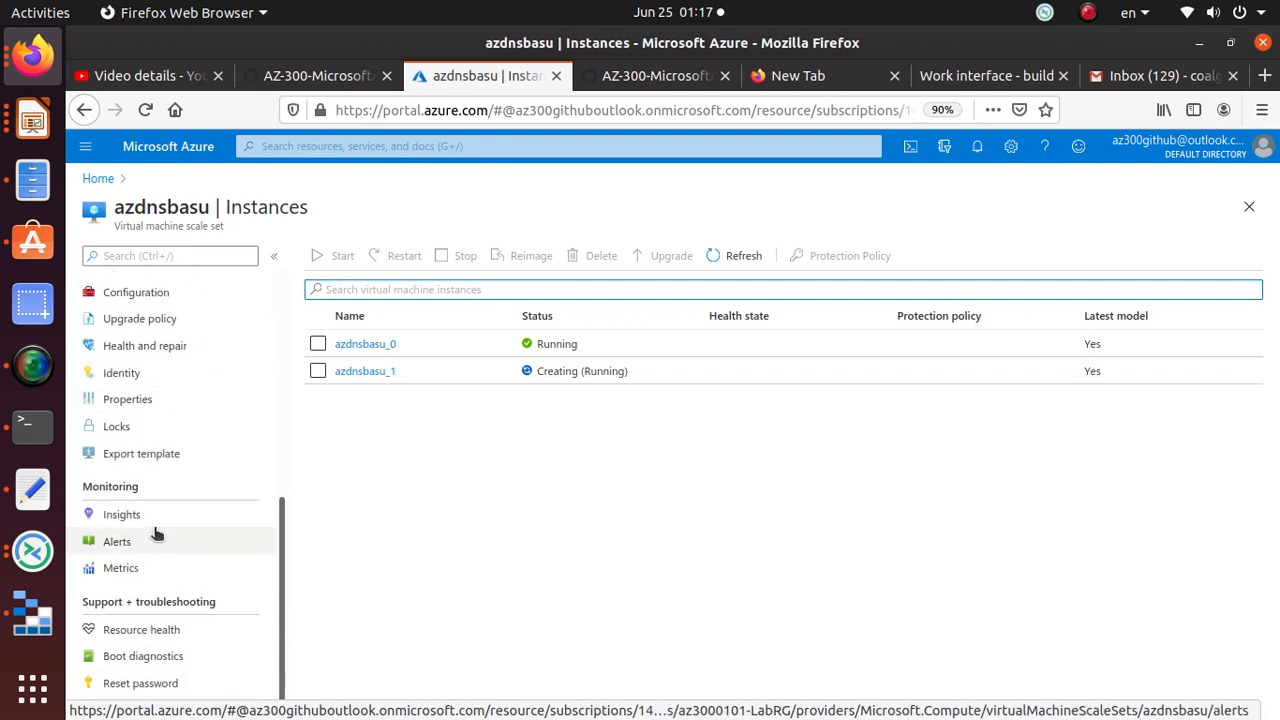
click(157, 568)
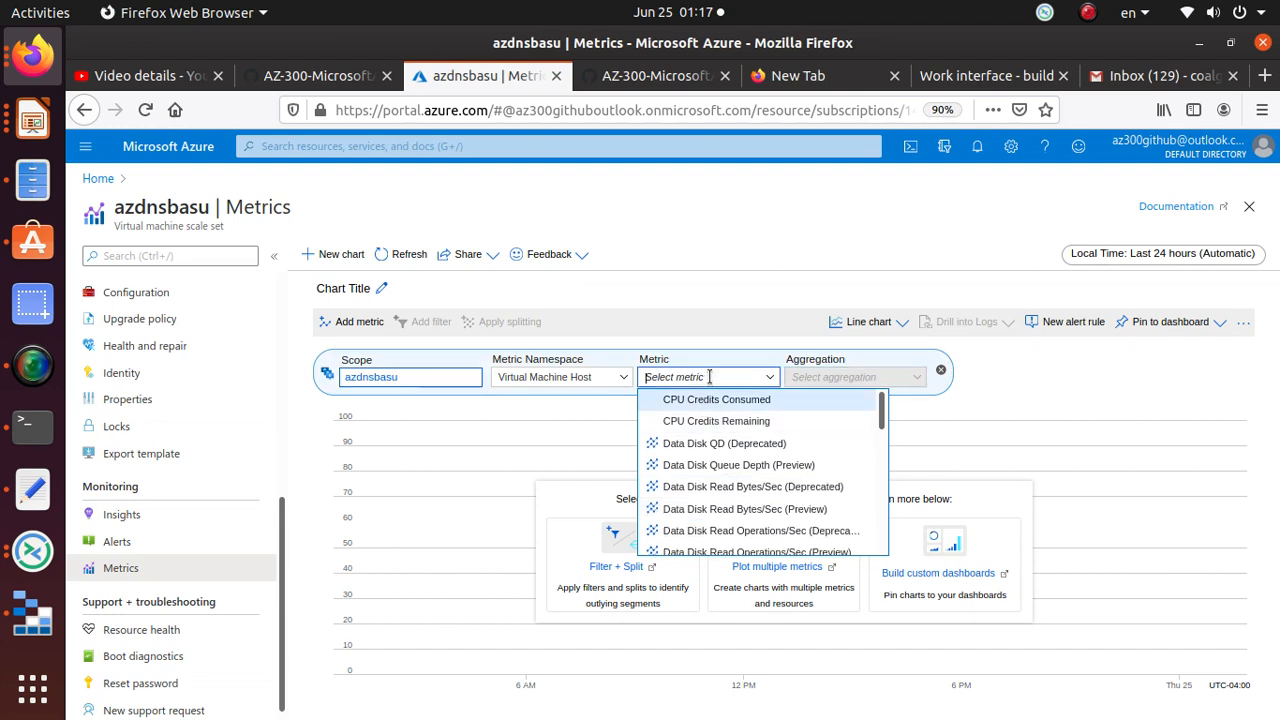
text(Perc)
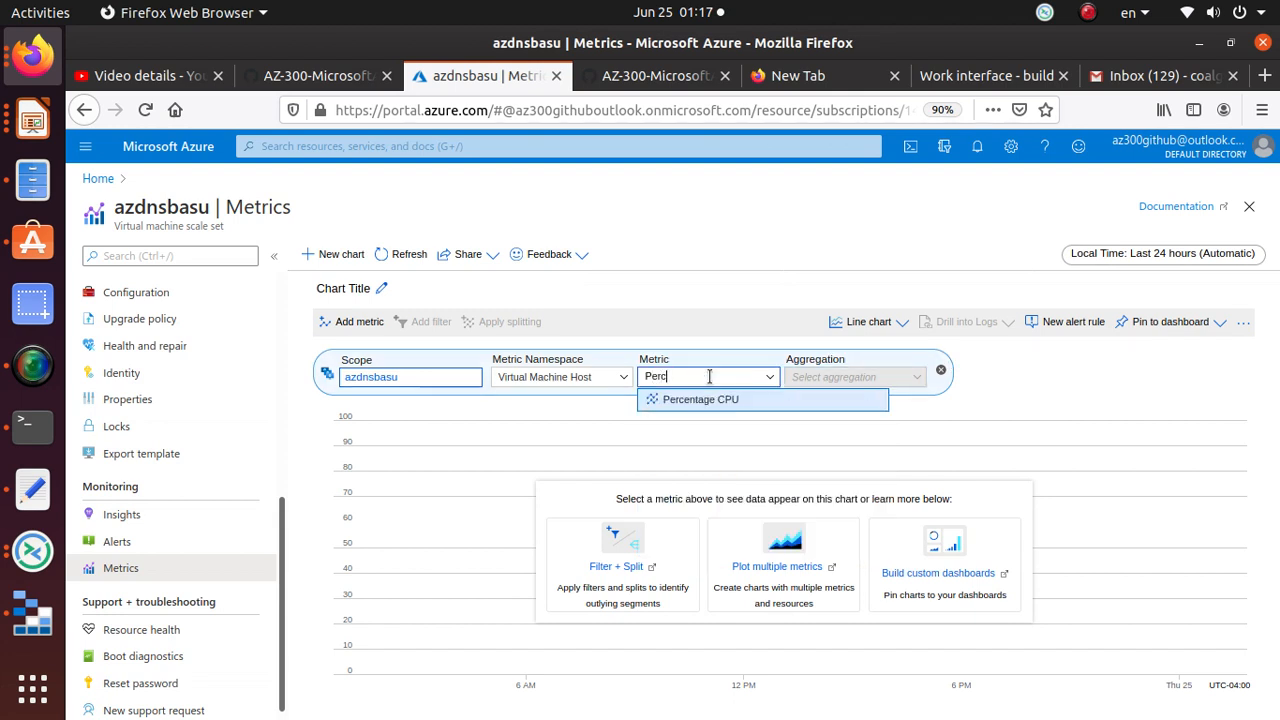
text(en)
click(719, 399)
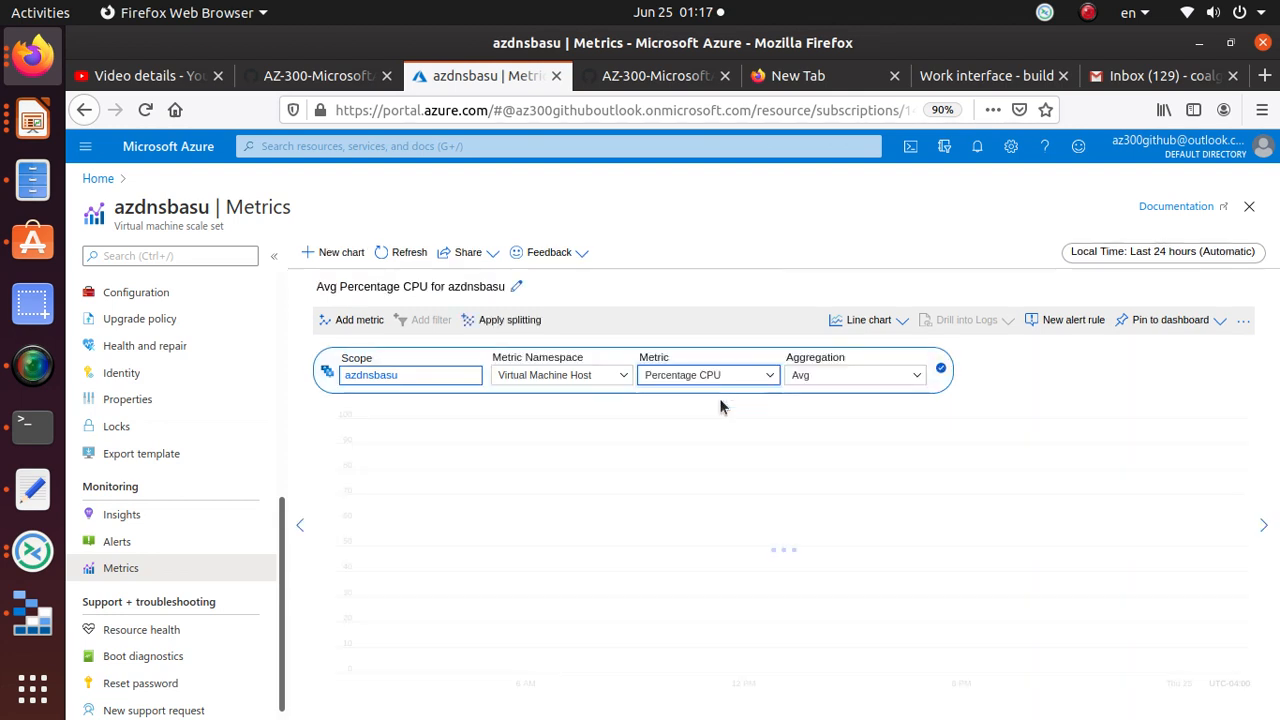
Step: Limit the CPU chart to the last 30 minutes, showing average near 48%
click(1172, 251)
click(946, 313)
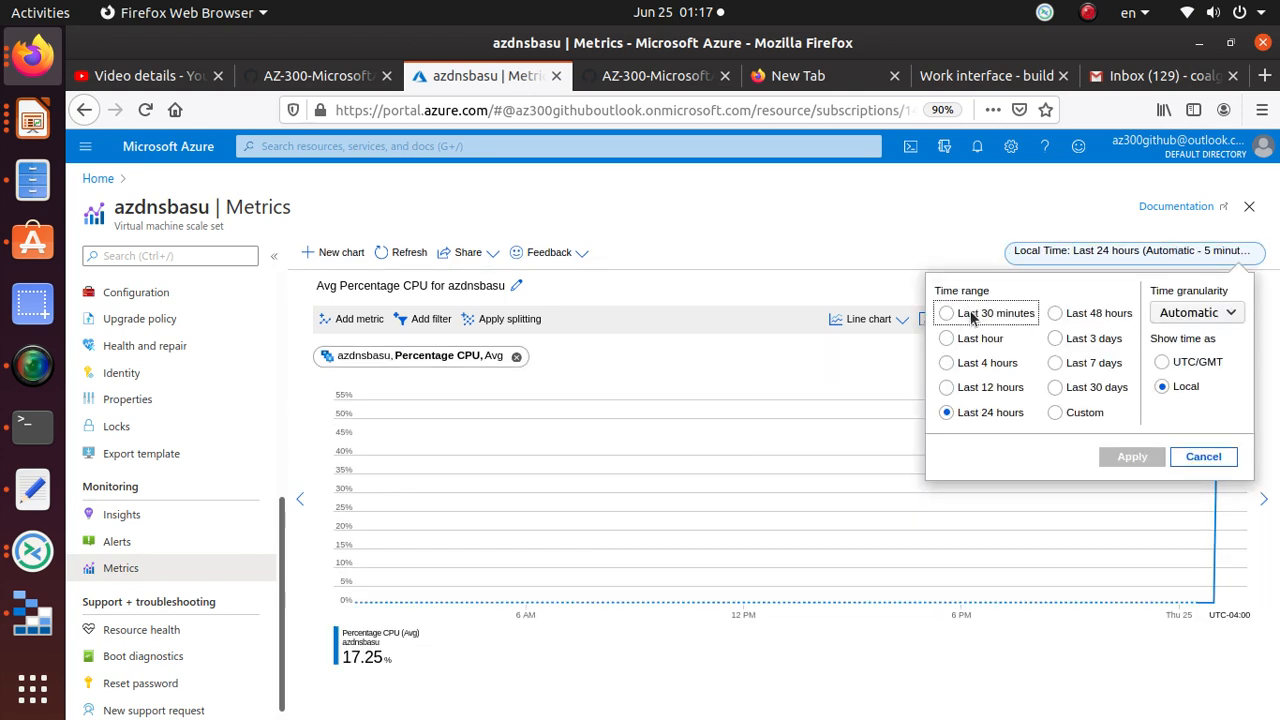
click(1125, 456)
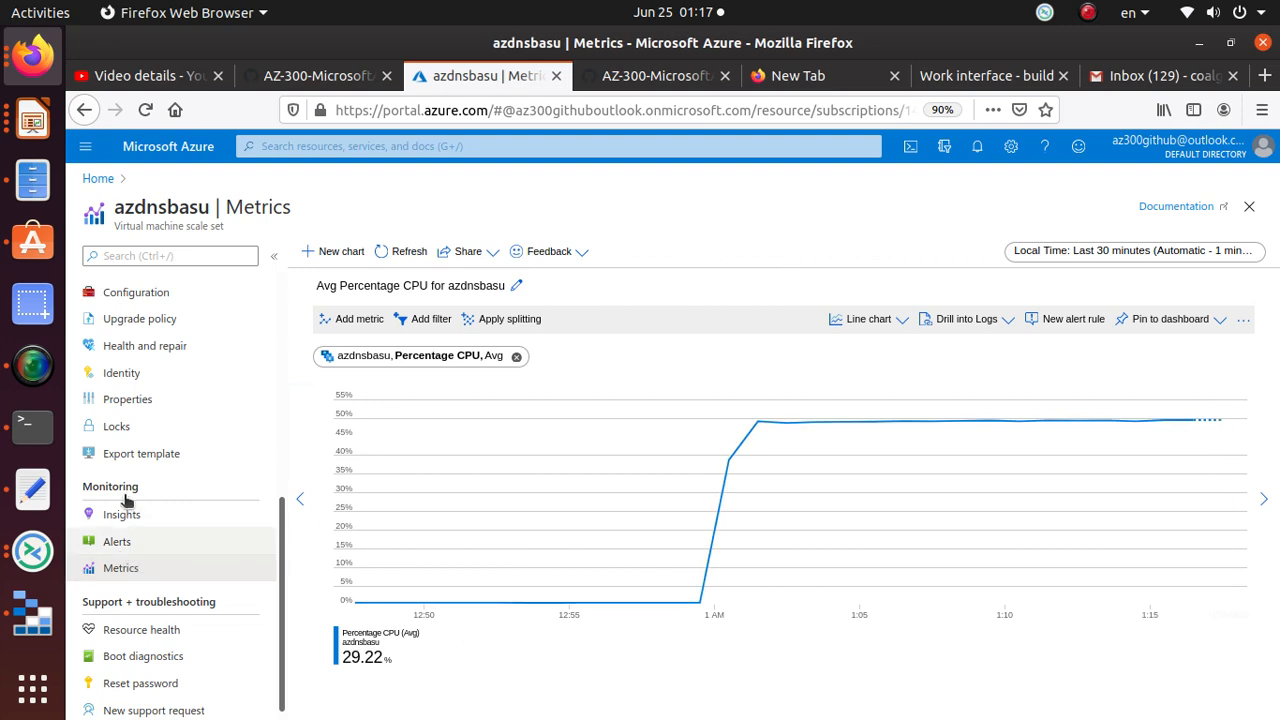
click(32, 376)
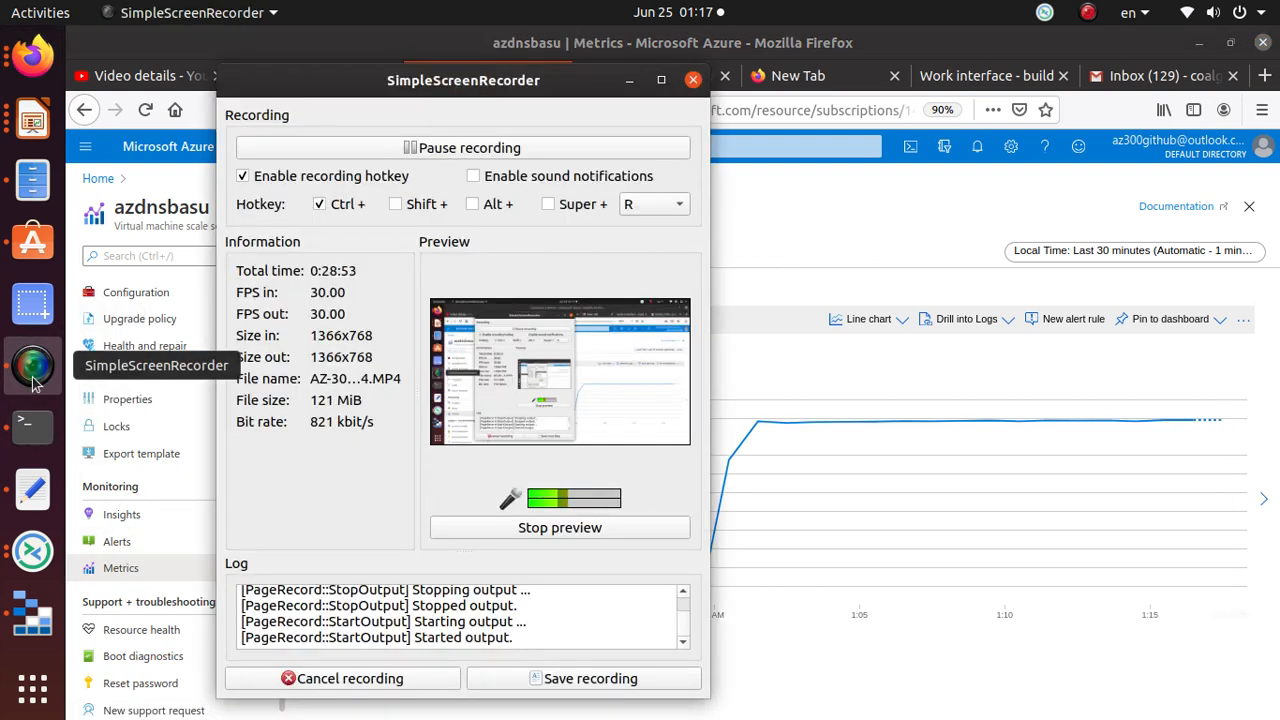
Step: Pause the SimpleScreenRecorder recording and minimize its window
click(445, 148)
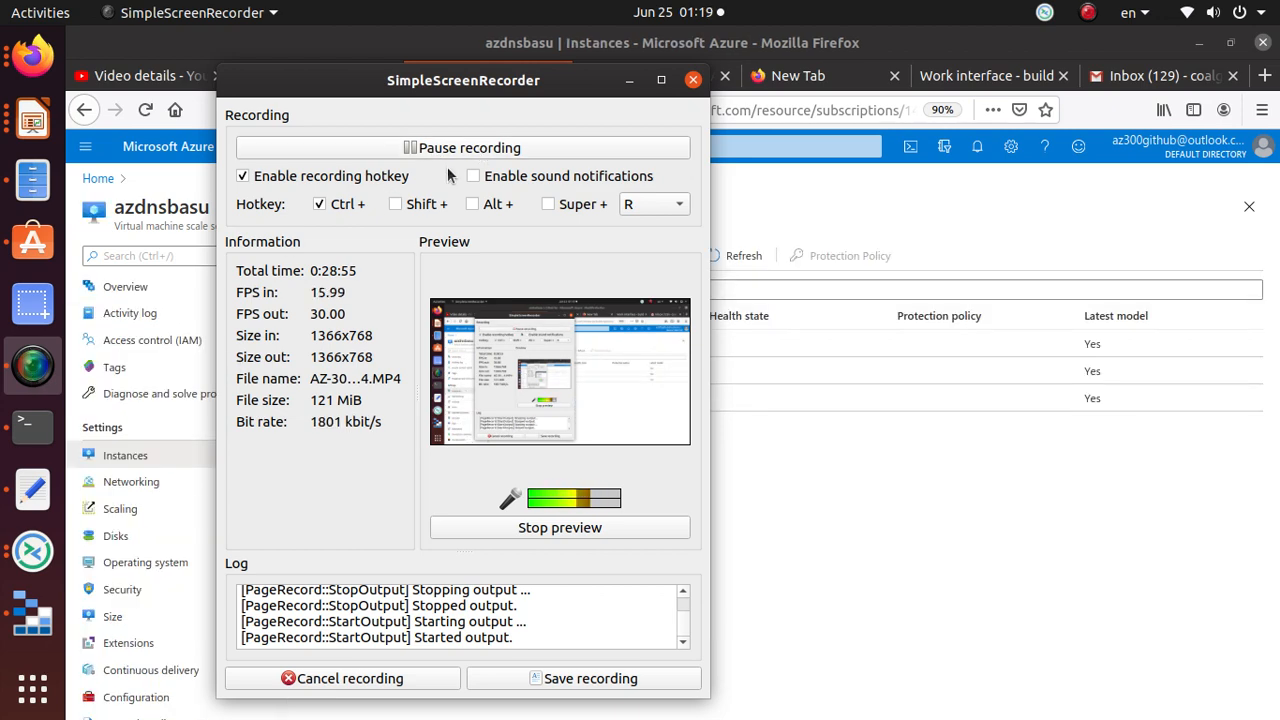
click(629, 80)
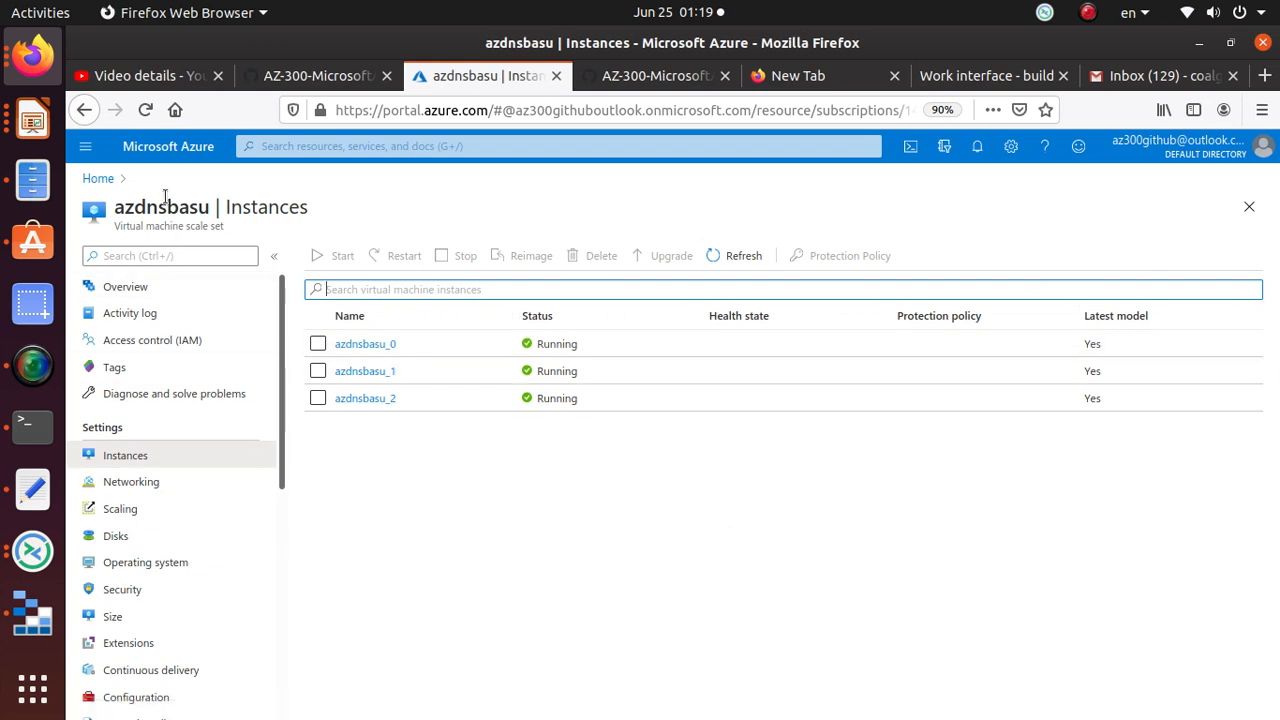
Step: Chart the scale set's Percentage CPU metric again in Metrics
scroll(150, 560, down, 5)
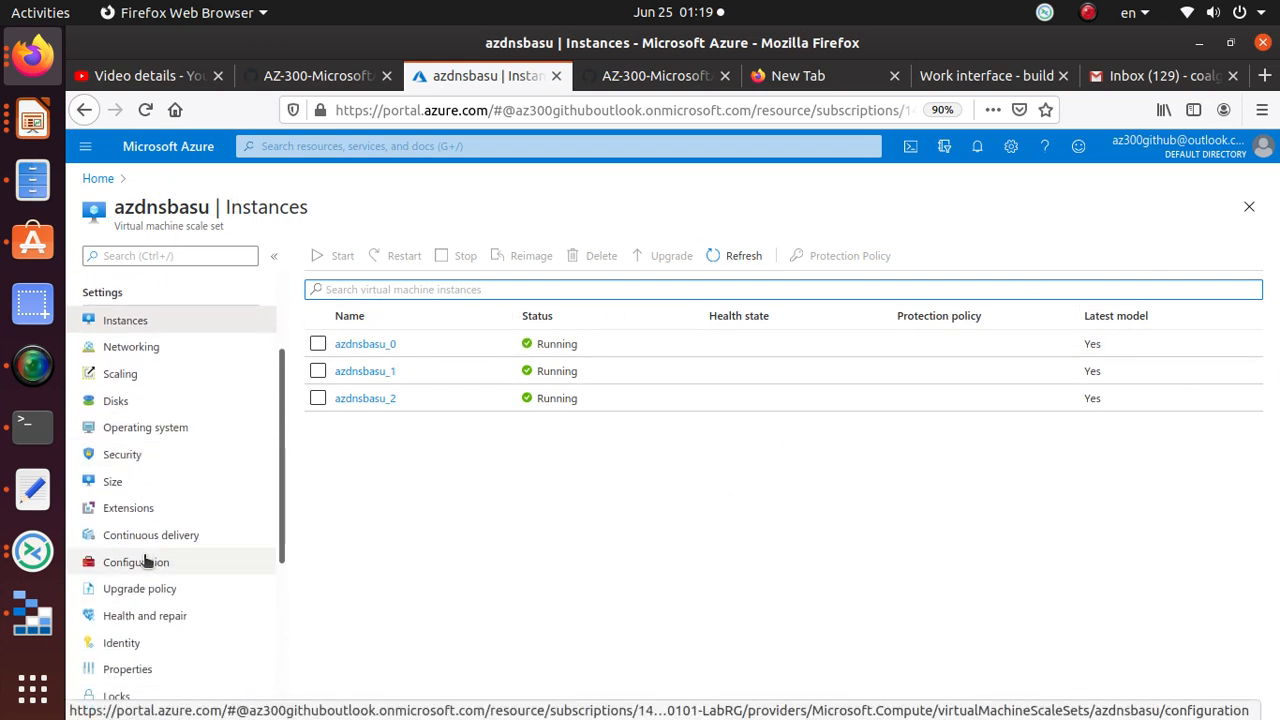
scroll(147, 581, down, 2)
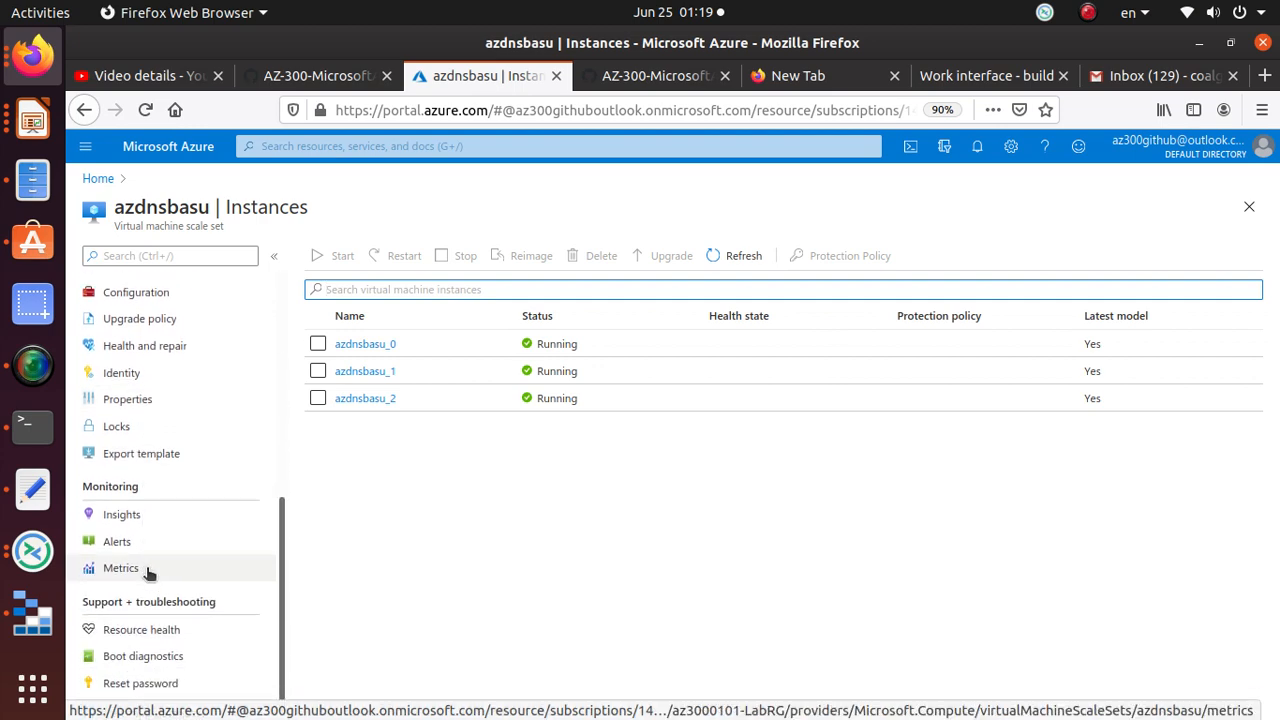
click(148, 569)
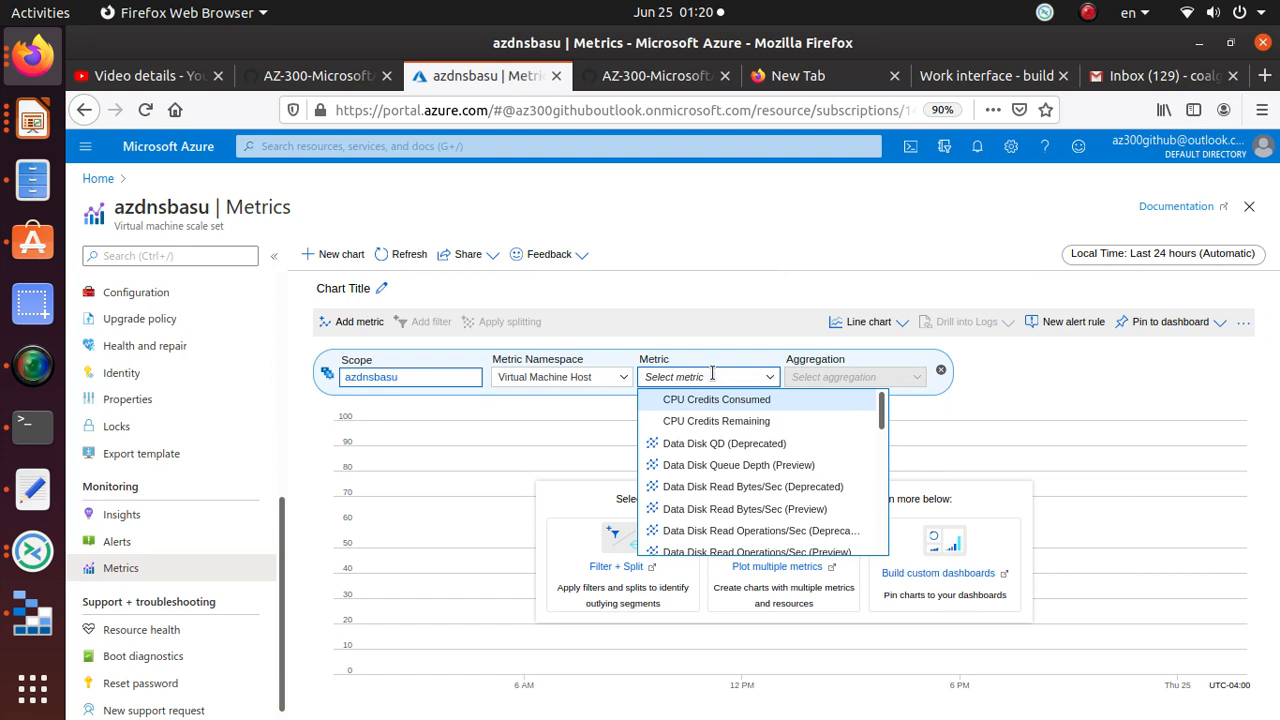
text(Percenta)
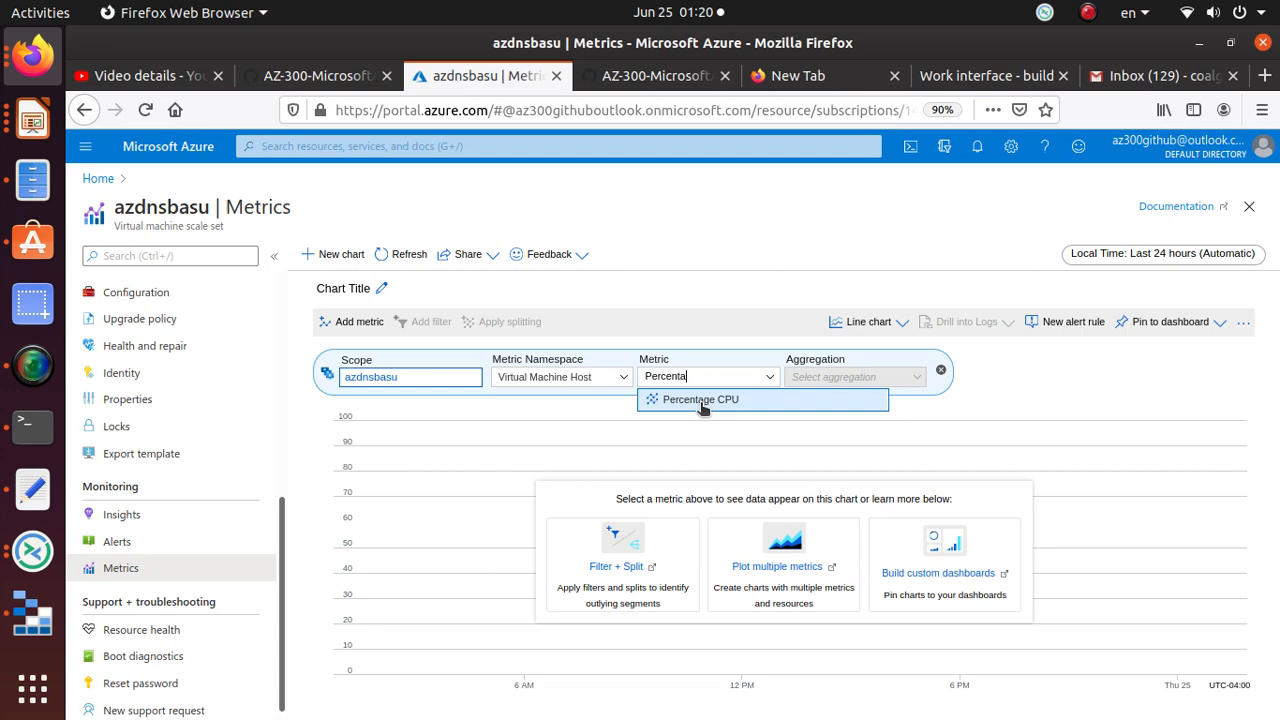
click(704, 401)
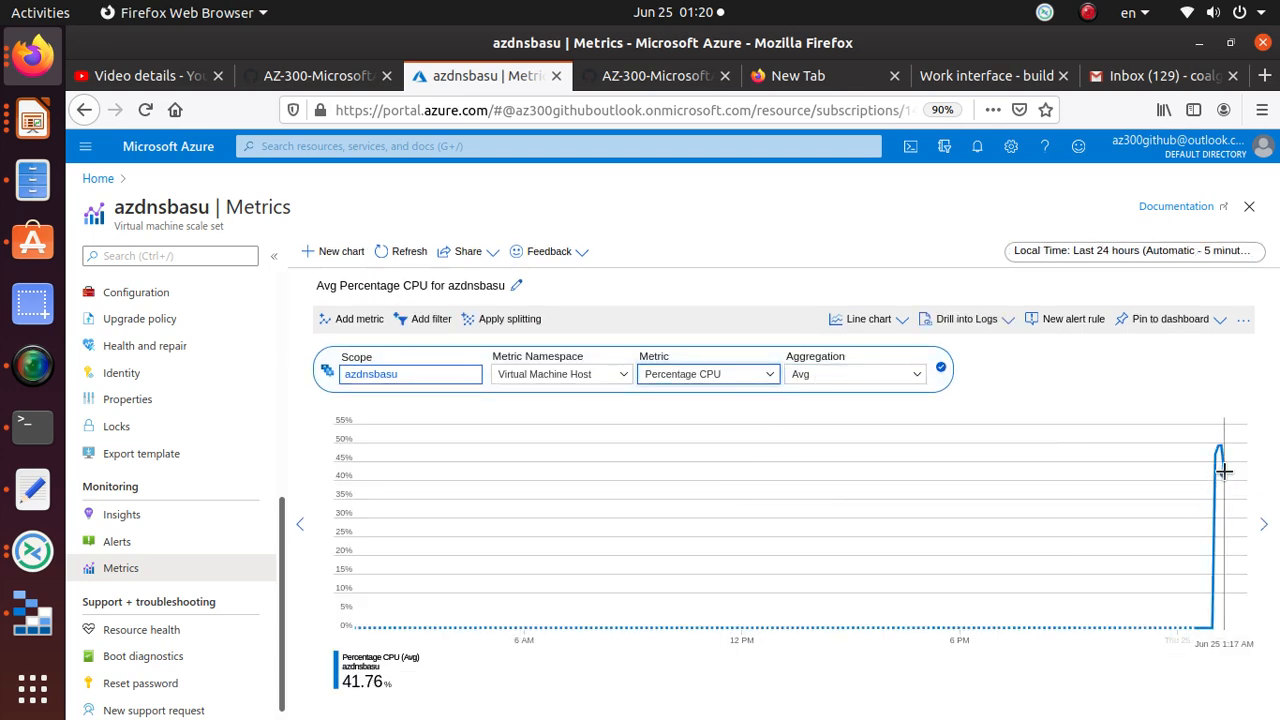
Step: Set the chart to the last 30 minutes, showing CPU dropping to 18.27%
click(1138, 252)
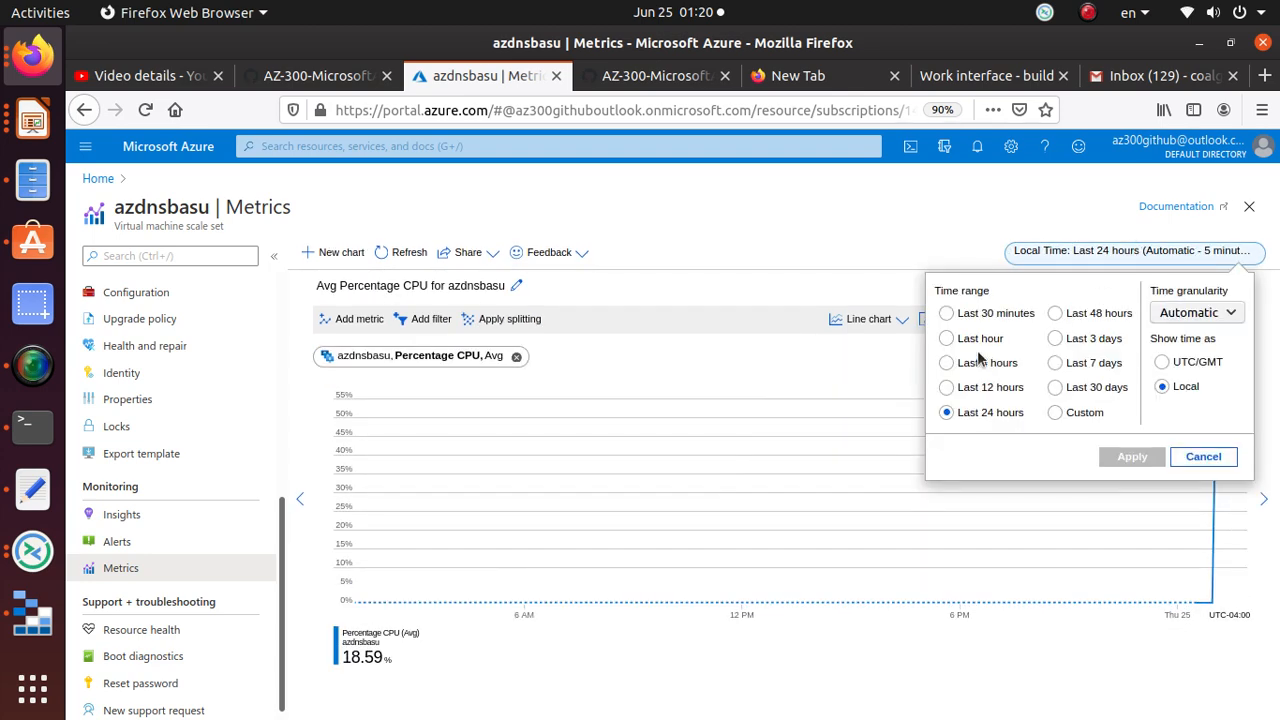
click(975, 314)
click(1150, 461)
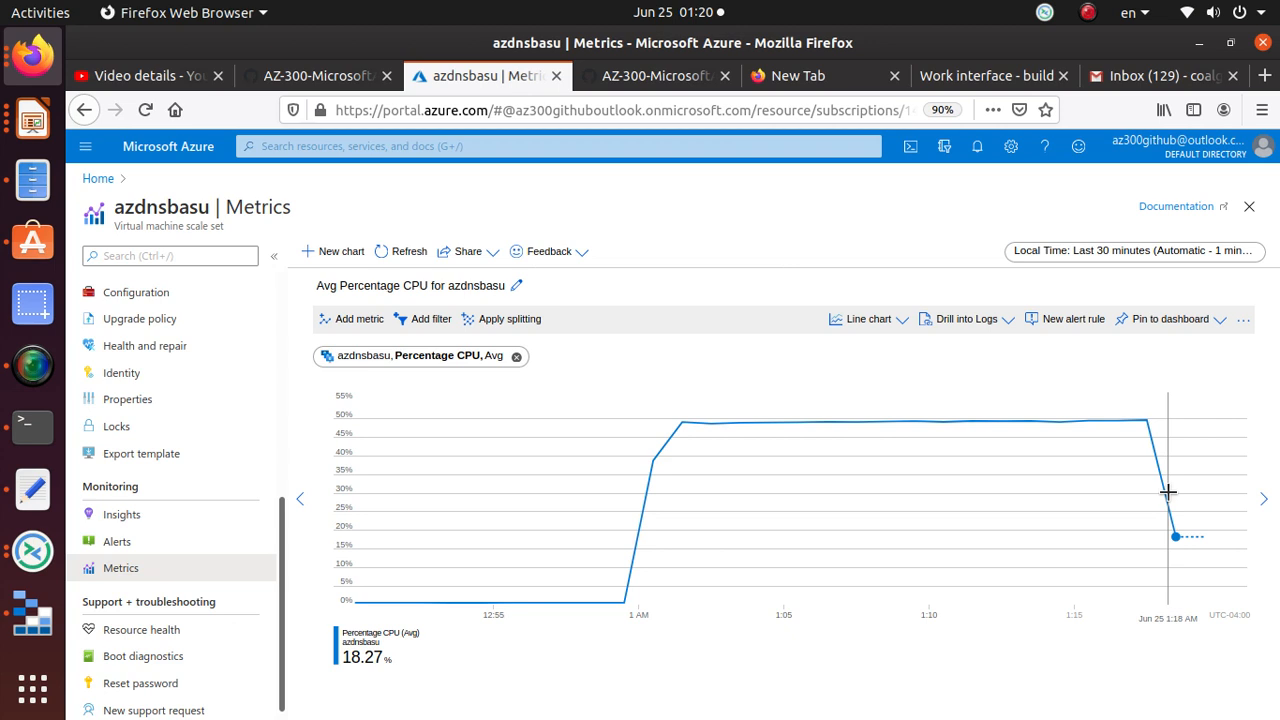
scroll(165, 600, up, 4)
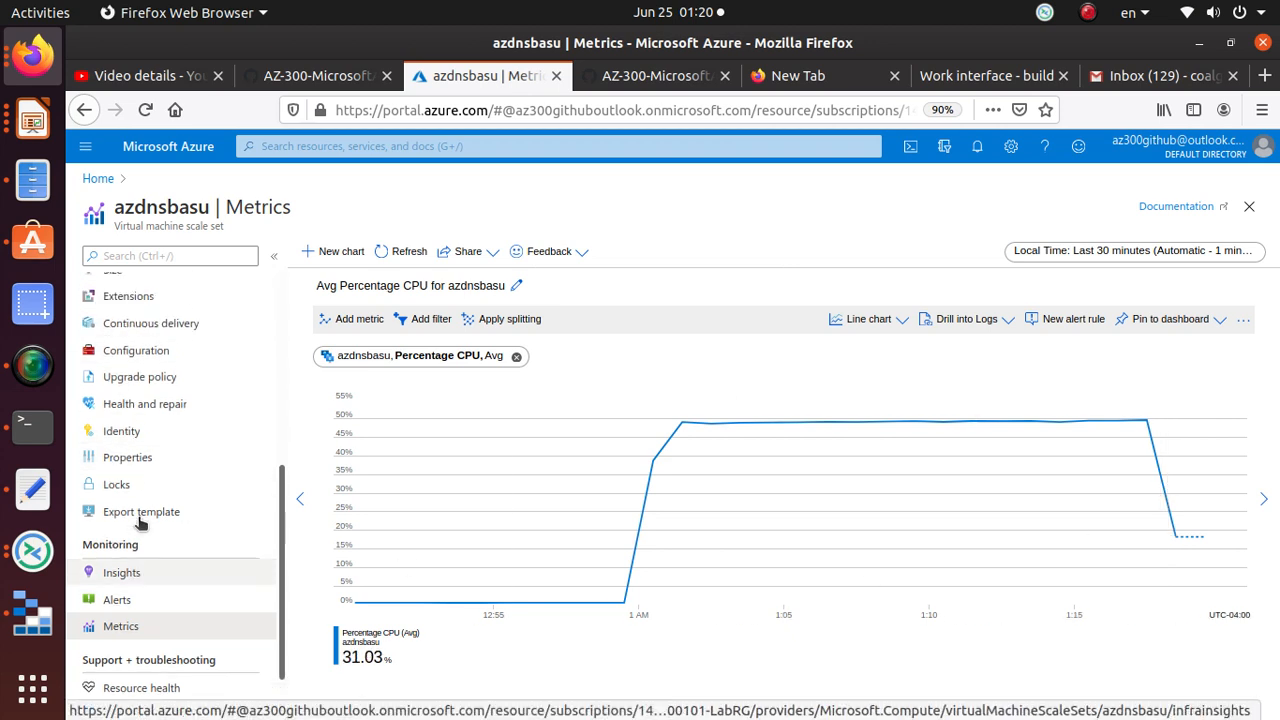
scroll(165, 640, up, 5)
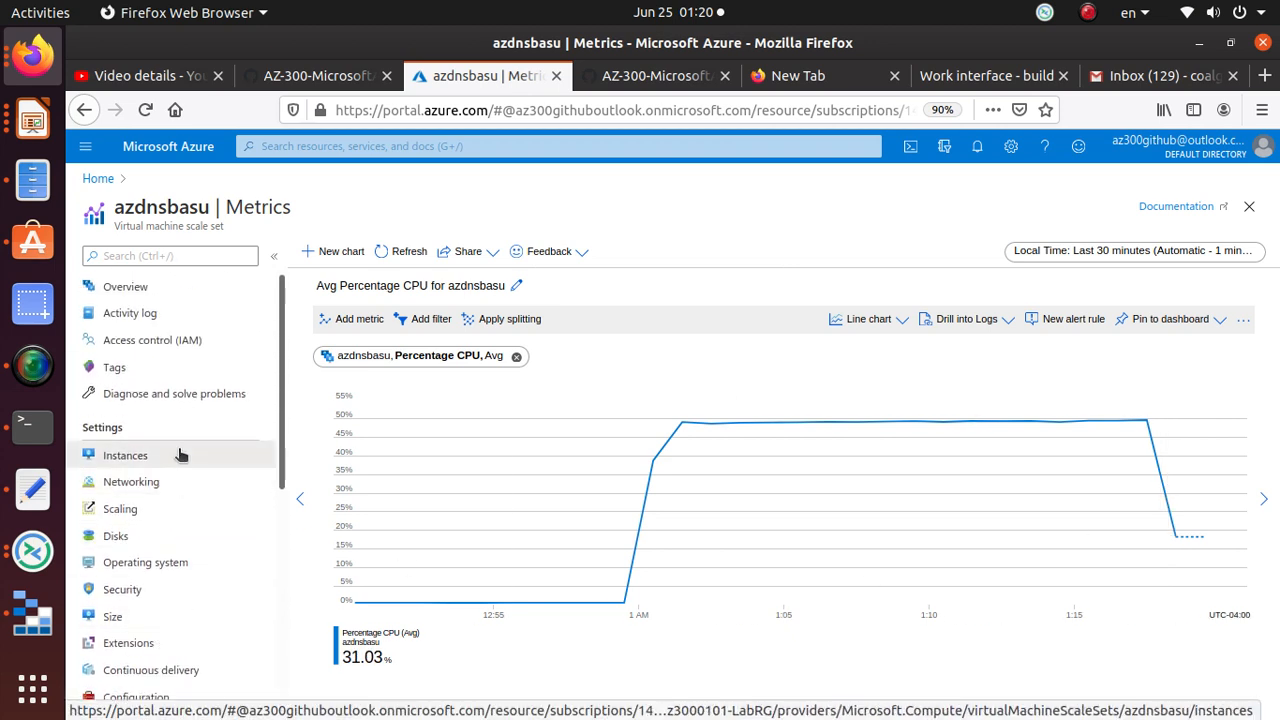
Step: Review the Scaling run history, showing observed capacity 3 and two scale-up events
click(180, 455)
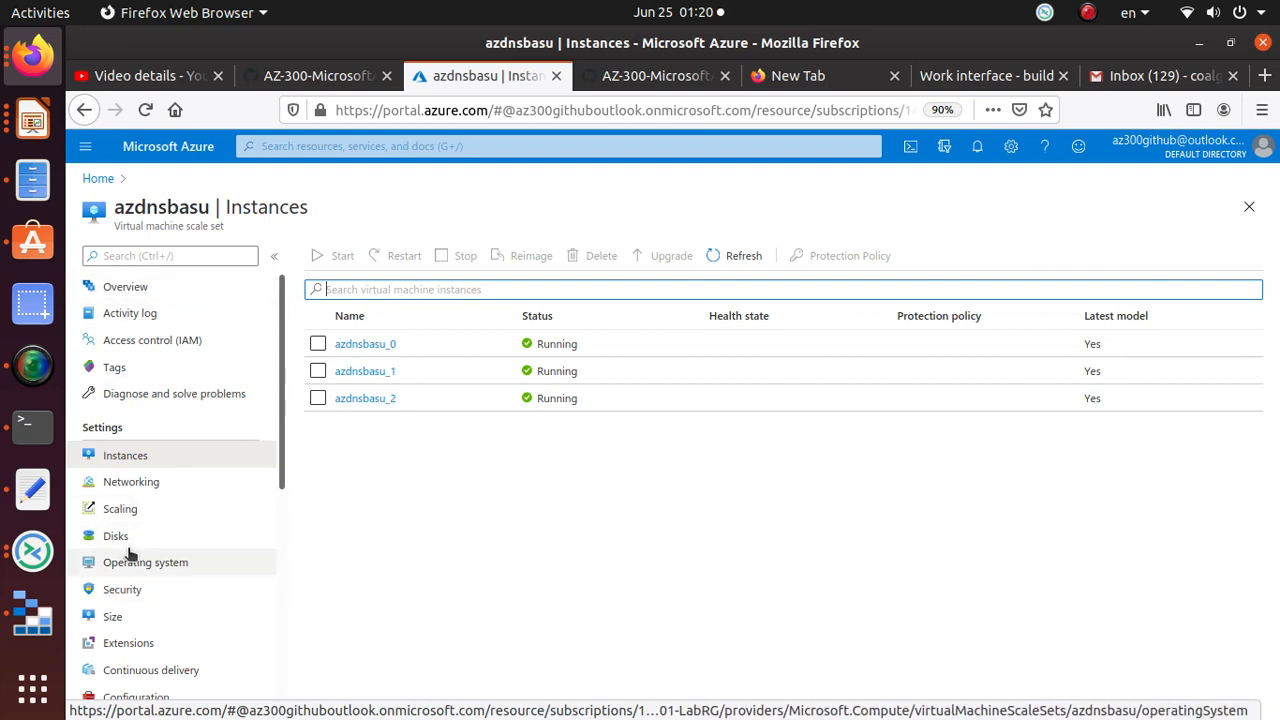
click(120, 509)
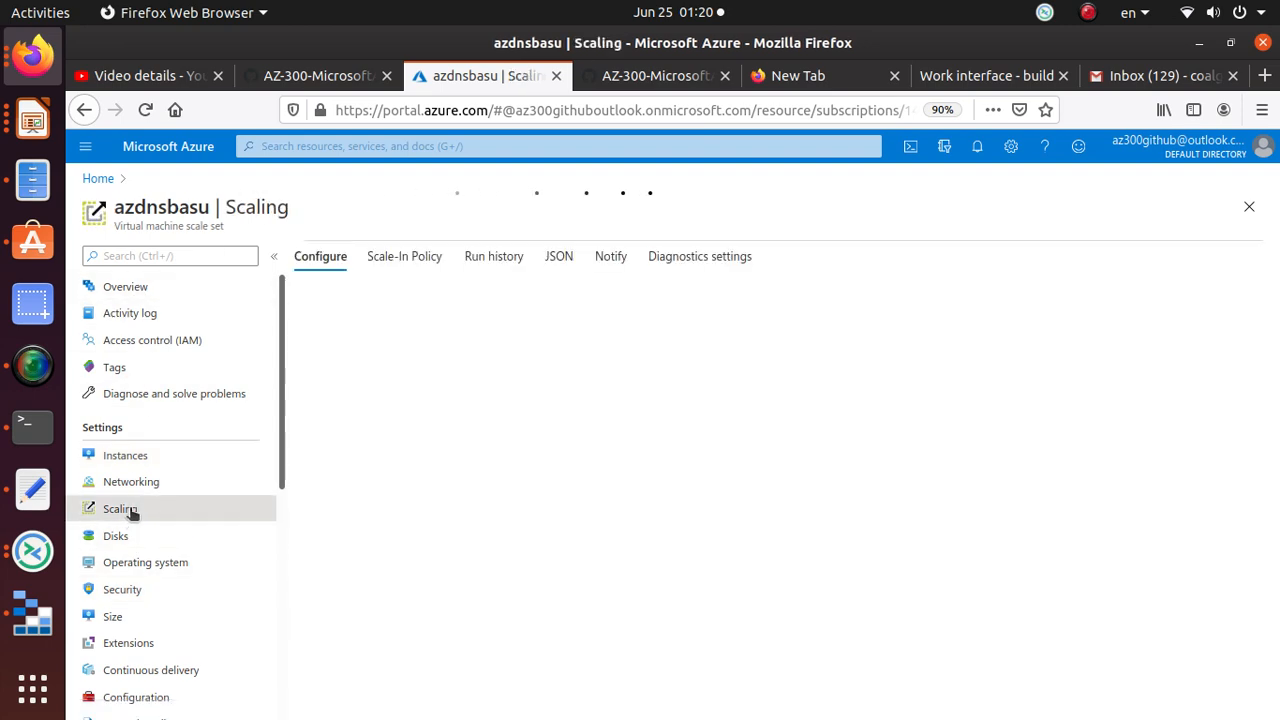
click(494, 292)
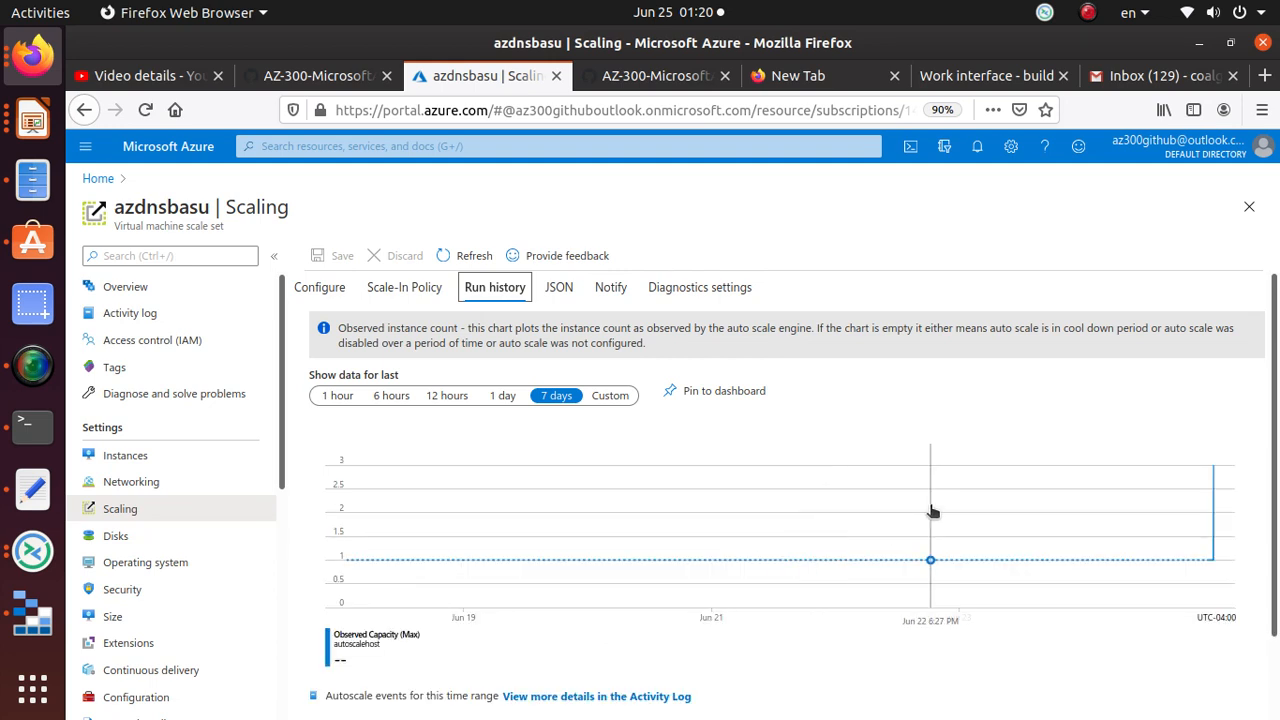
scroll(931, 512, down, 2)
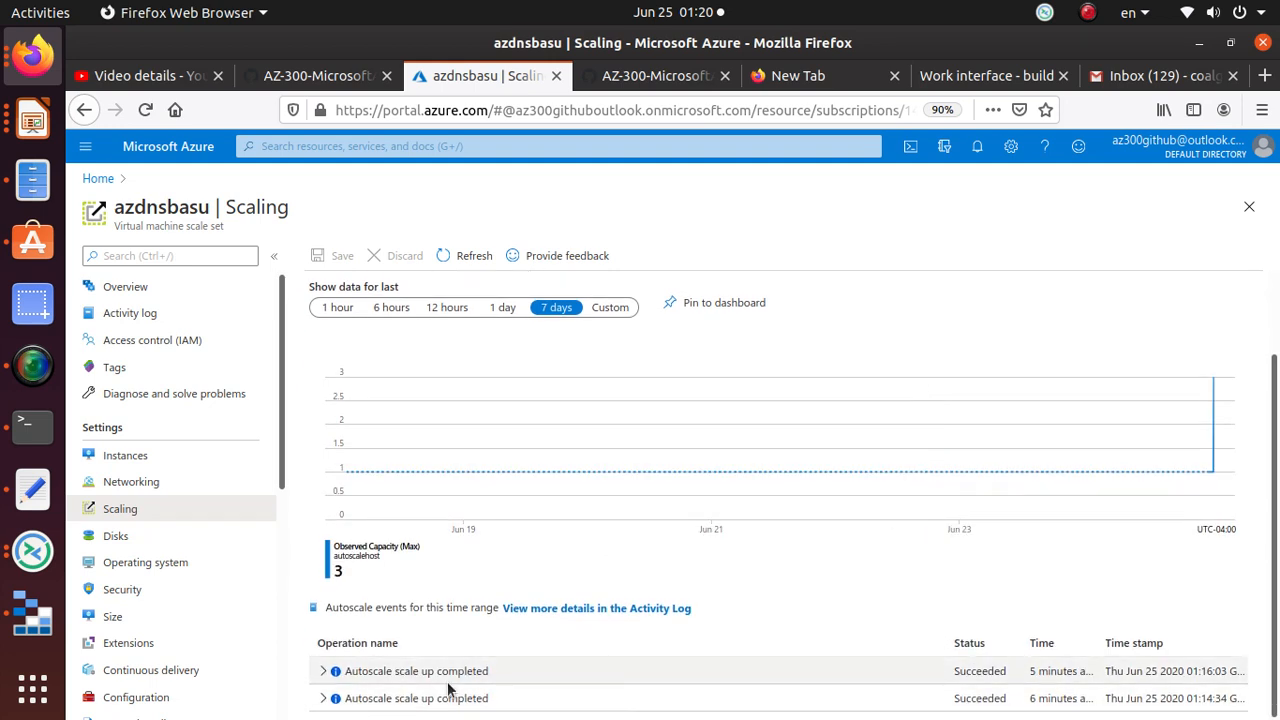
Step: Open the Observed Capacity chart in Metrics, then go back to Scaling
double_click(332, 567)
click(370, 546)
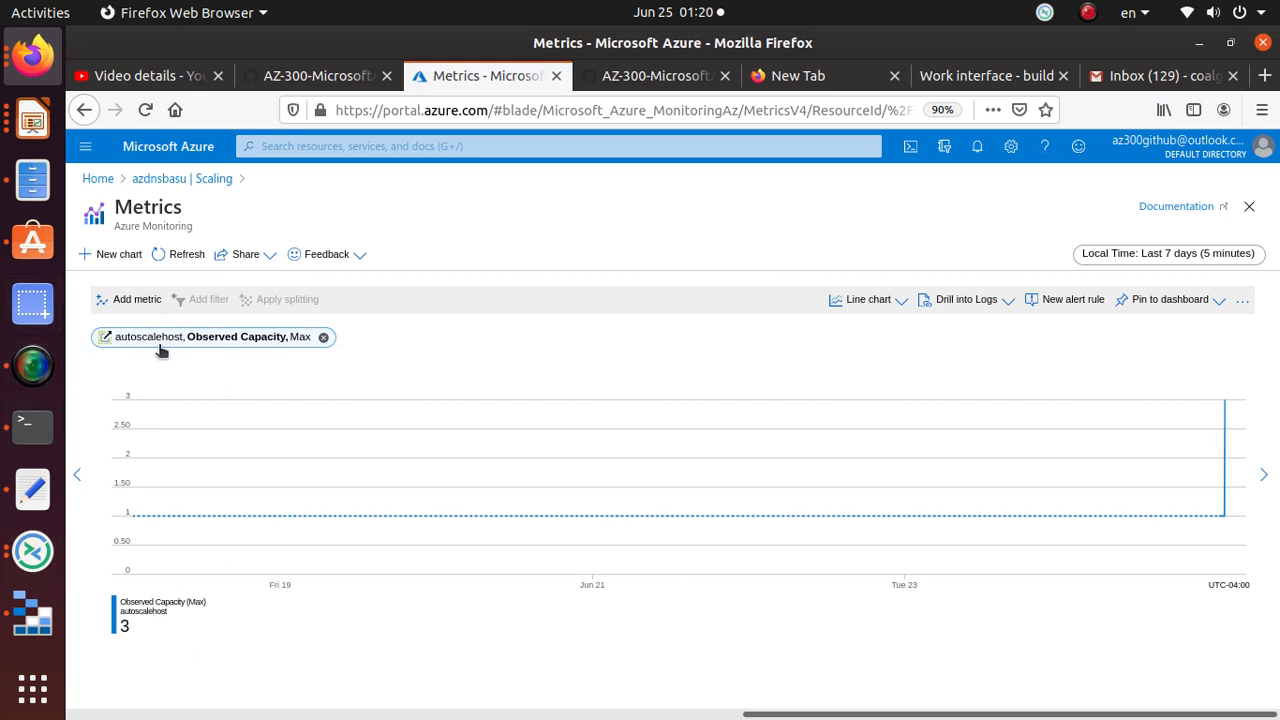
click(183, 180)
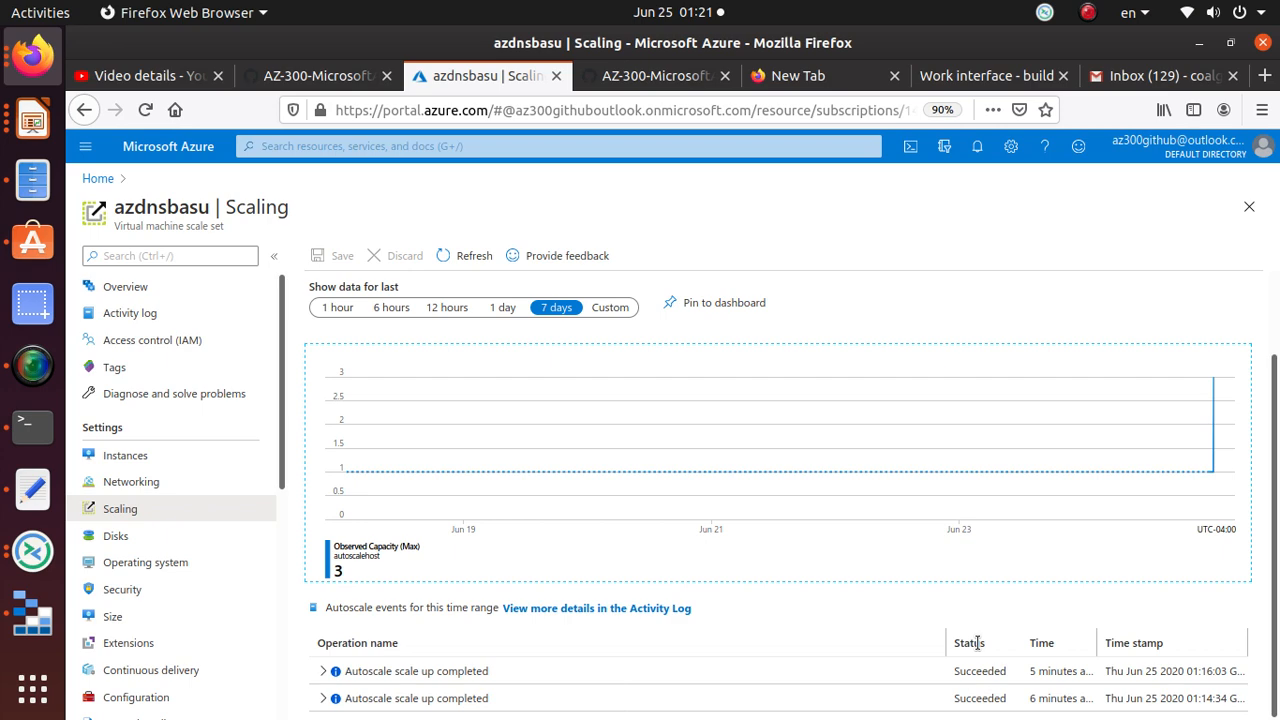
Step: Find the 'Exercise 3: Remove lab resources' section on the GitHub lab page
click(645, 78)
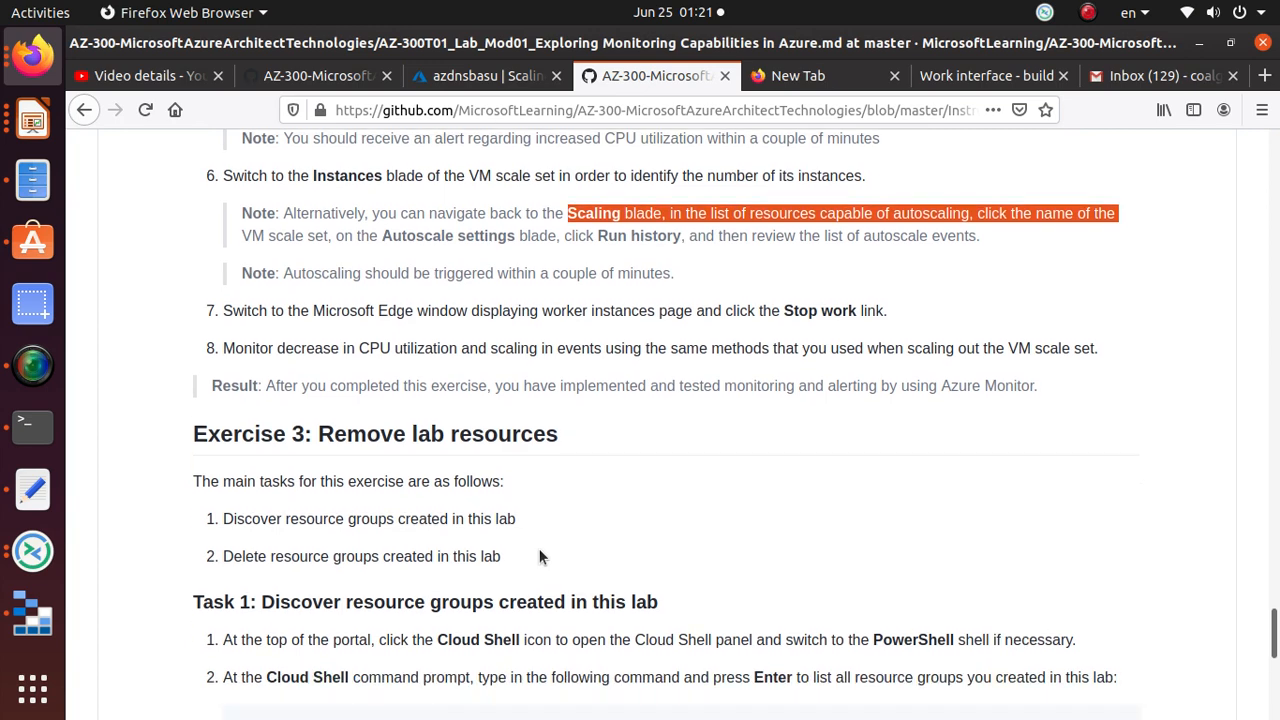
scroll(539, 548, down, 4)
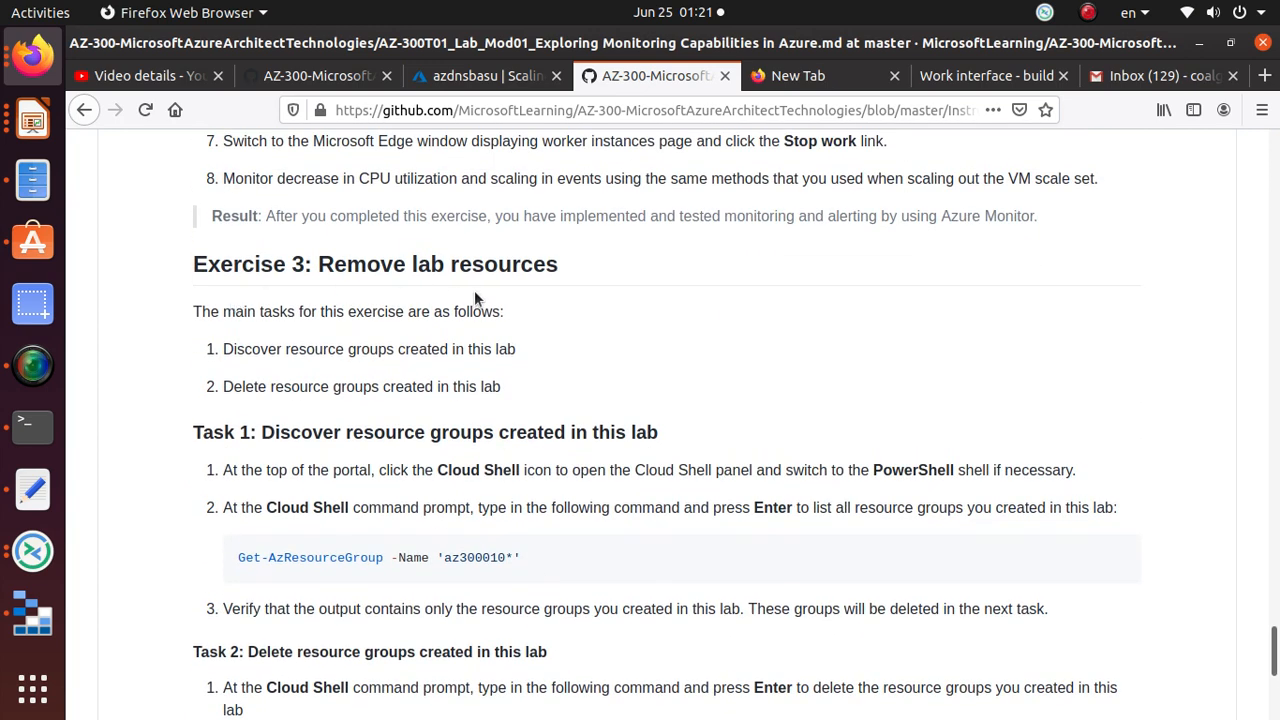
triple_click(484, 266)
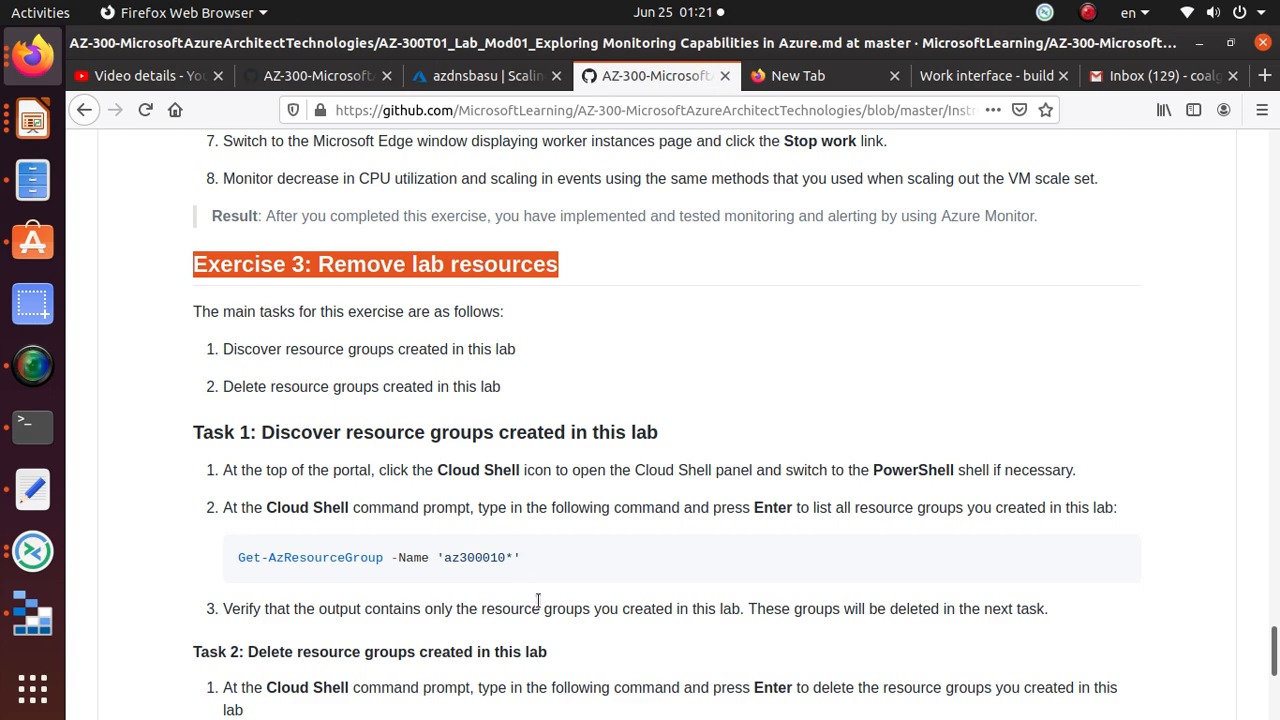
scroll(538, 600, down, 5)
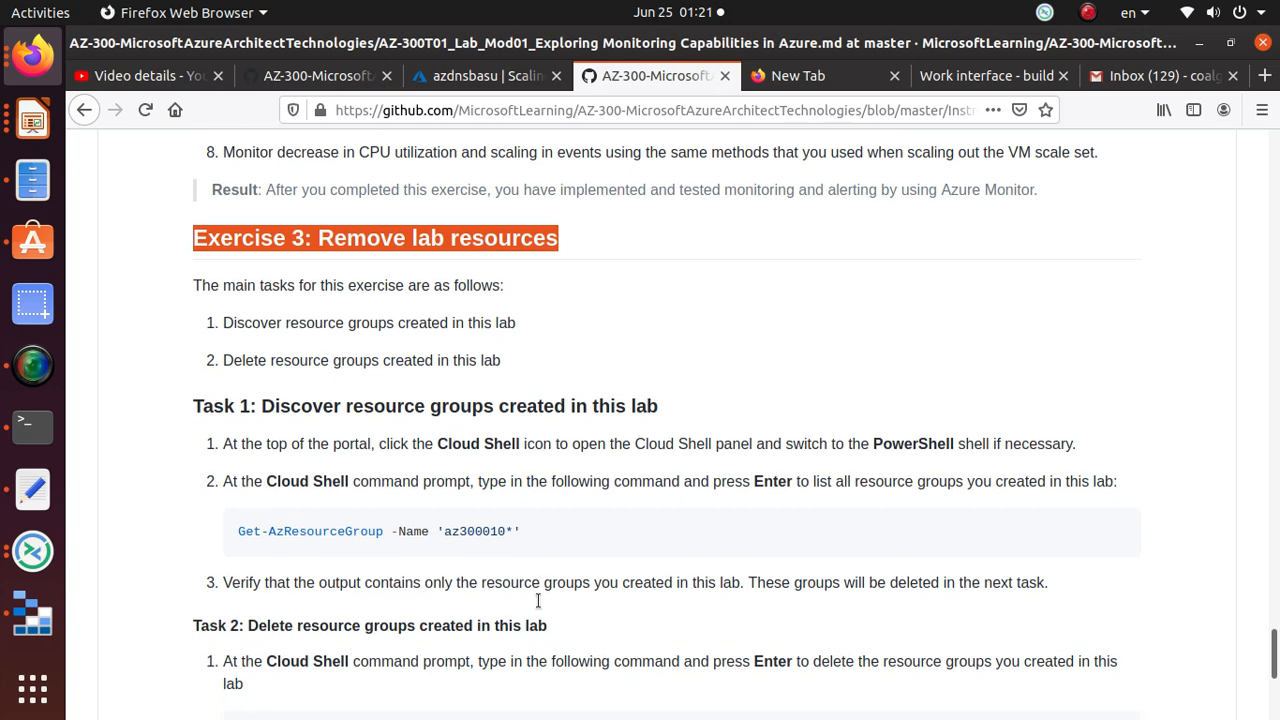
scroll(538, 605, up, 6)
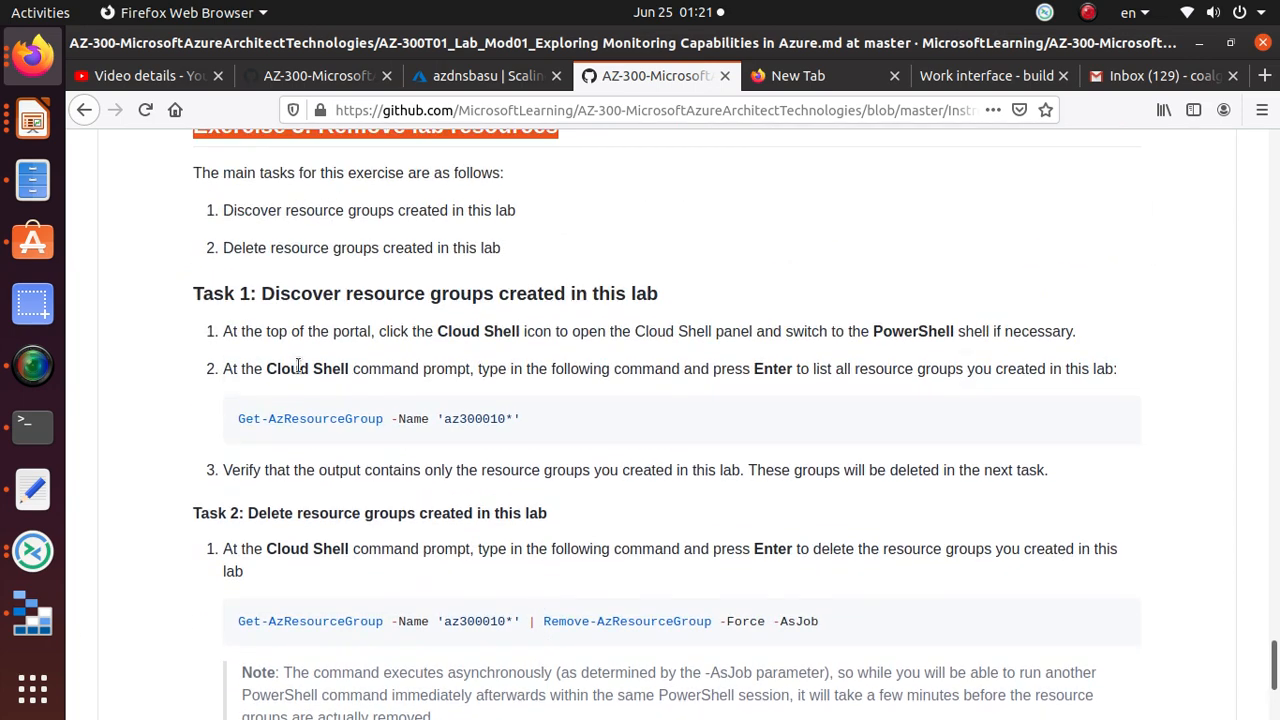
scroll(531, 349, down, 3)
scroll(492, 519, up, 1)
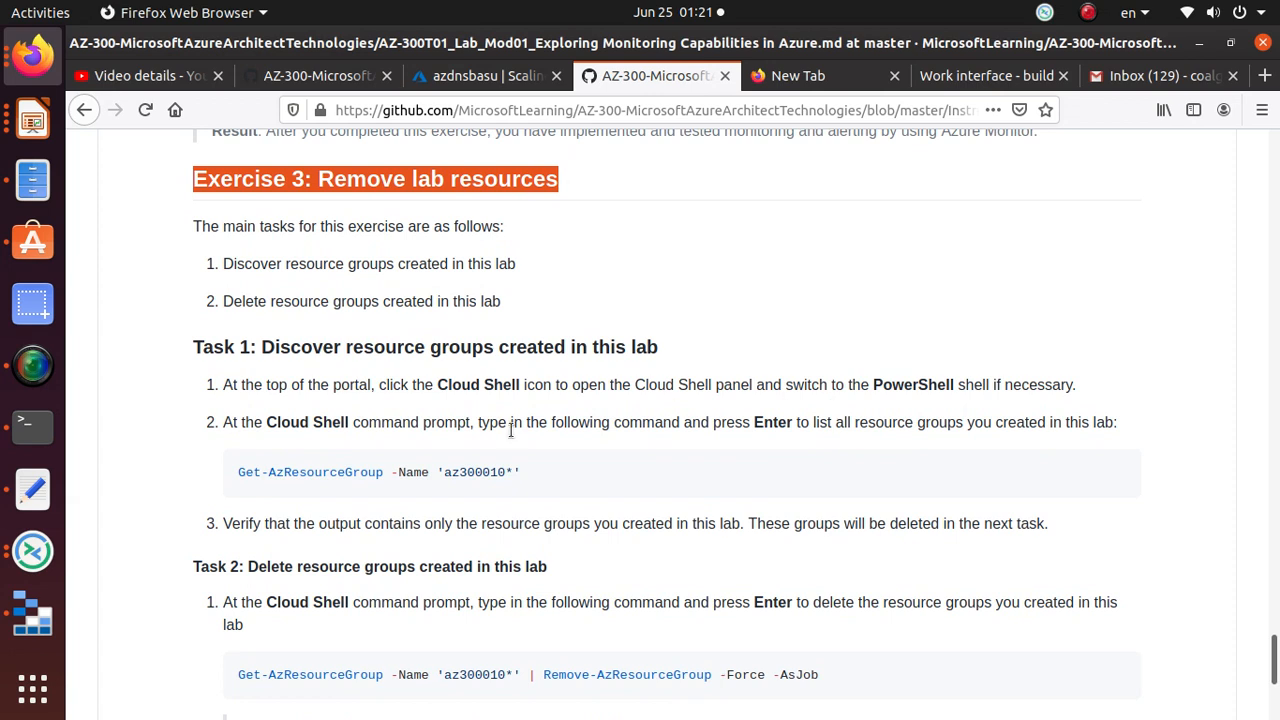
Step: Highlight the Get-AzResourceGroup listing command with its az300010* name filter
drag(236, 472, 392, 477)
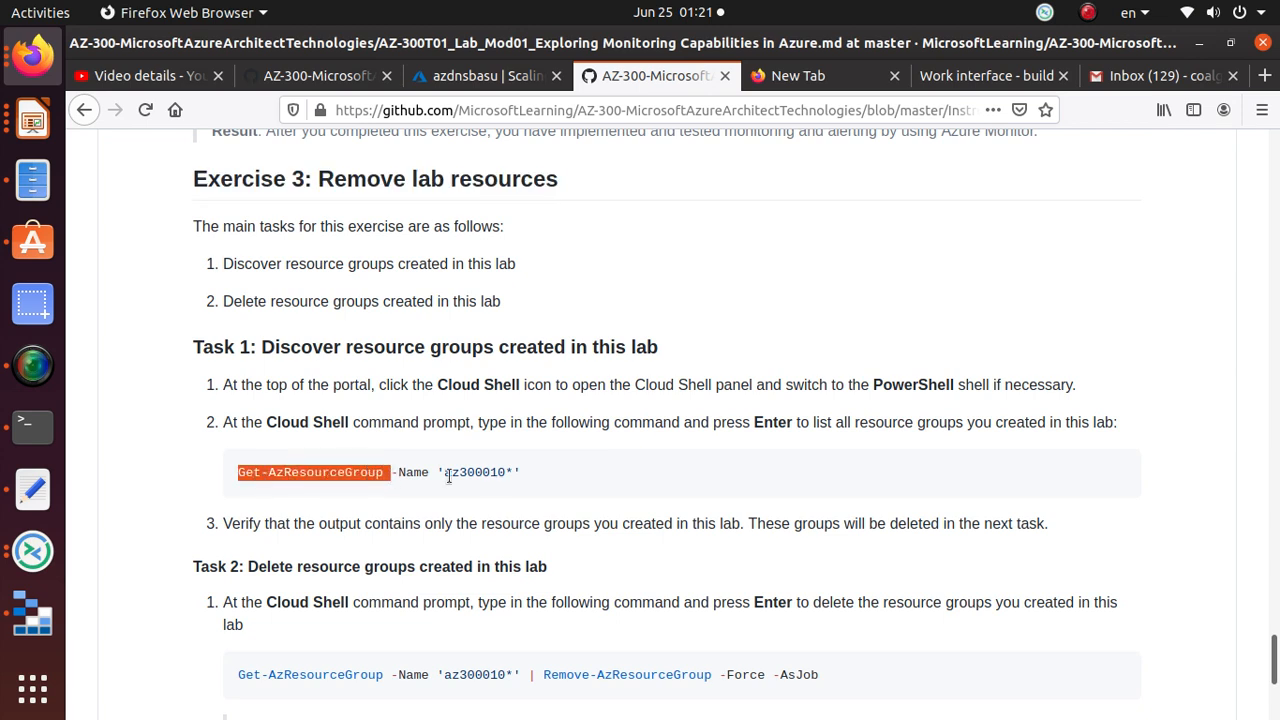
drag(445, 472, 513, 474)
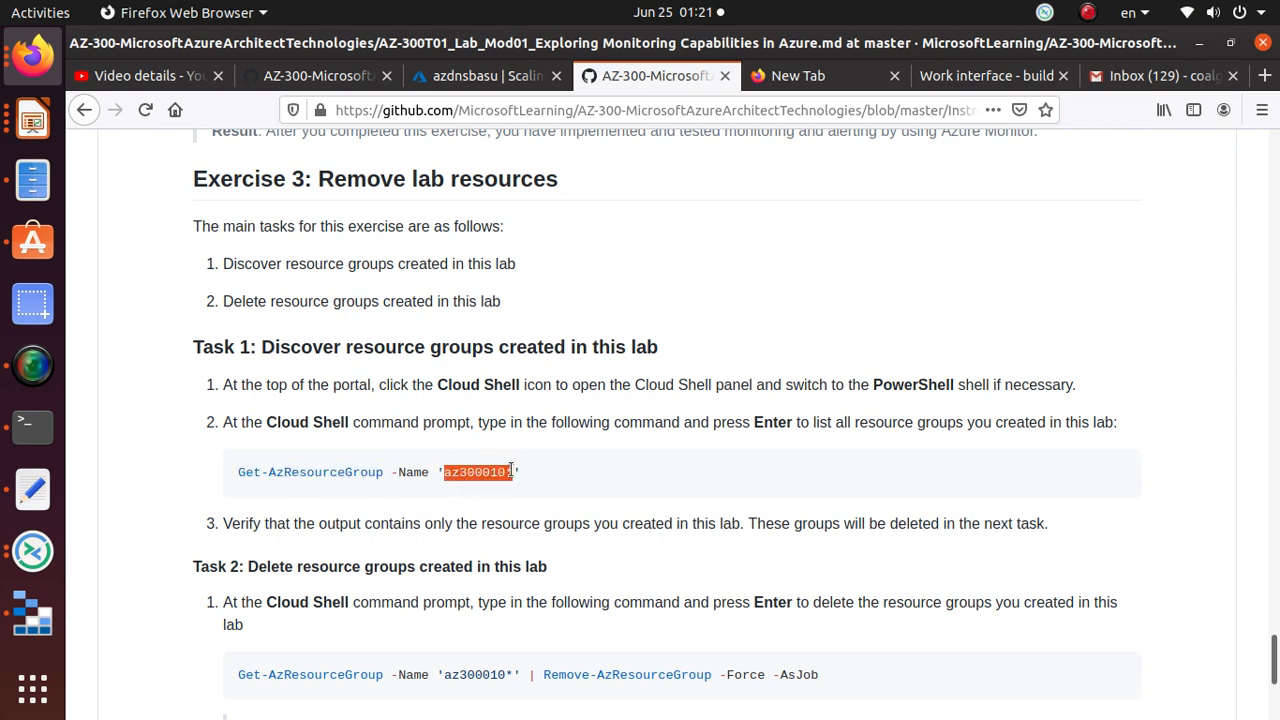
click(511, 476)
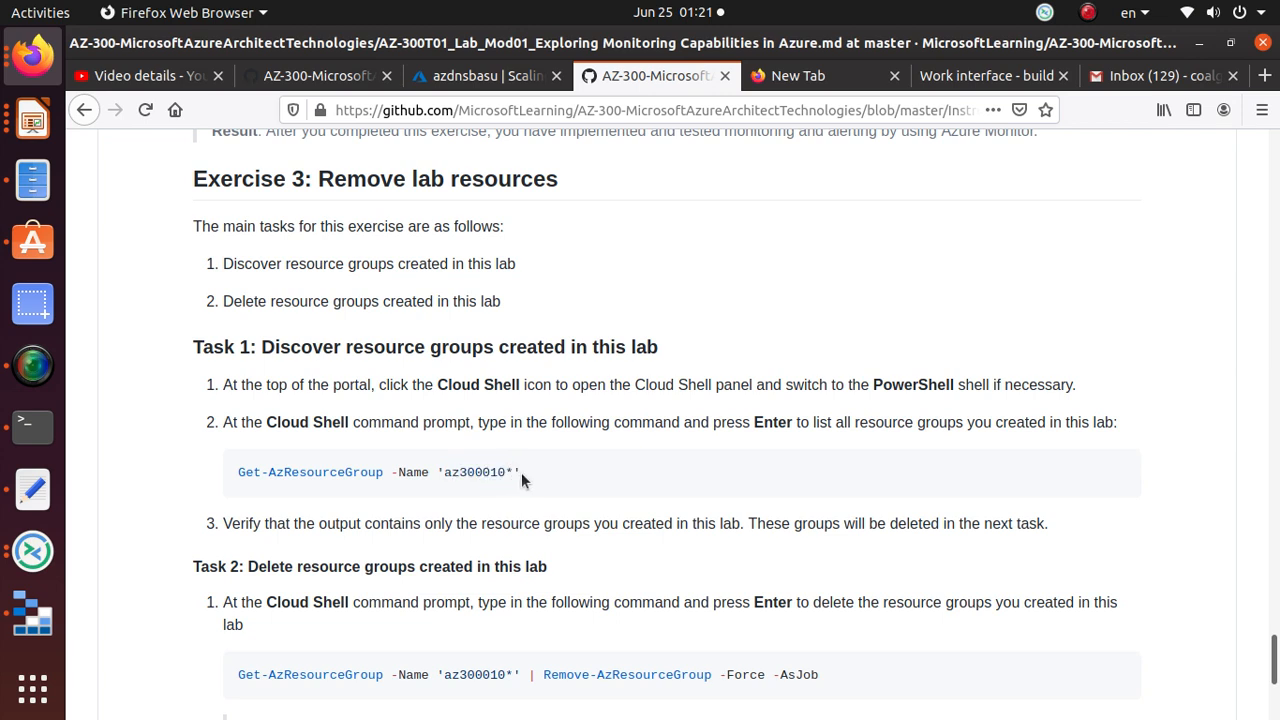
drag(521, 473, 236, 475)
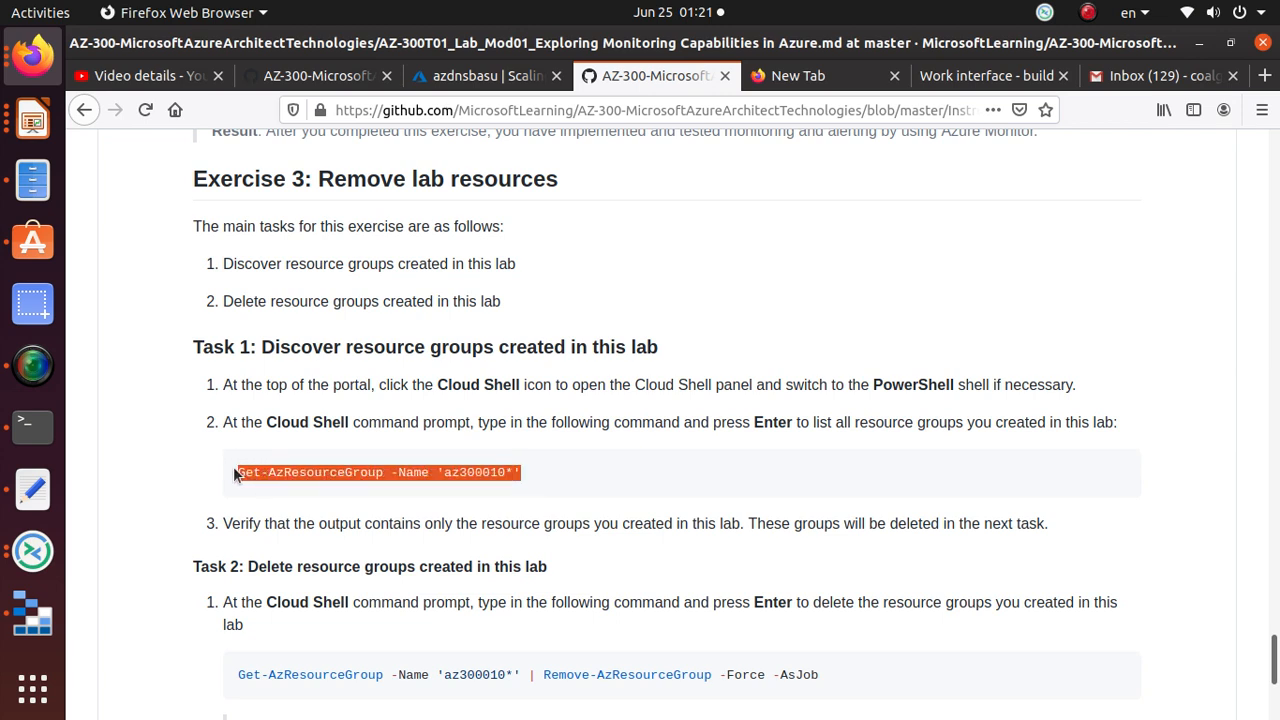
Step: Highlight the full Remove-AzResourceGroup -Force -AsJob removal command
scroll(570, 471, down, 2)
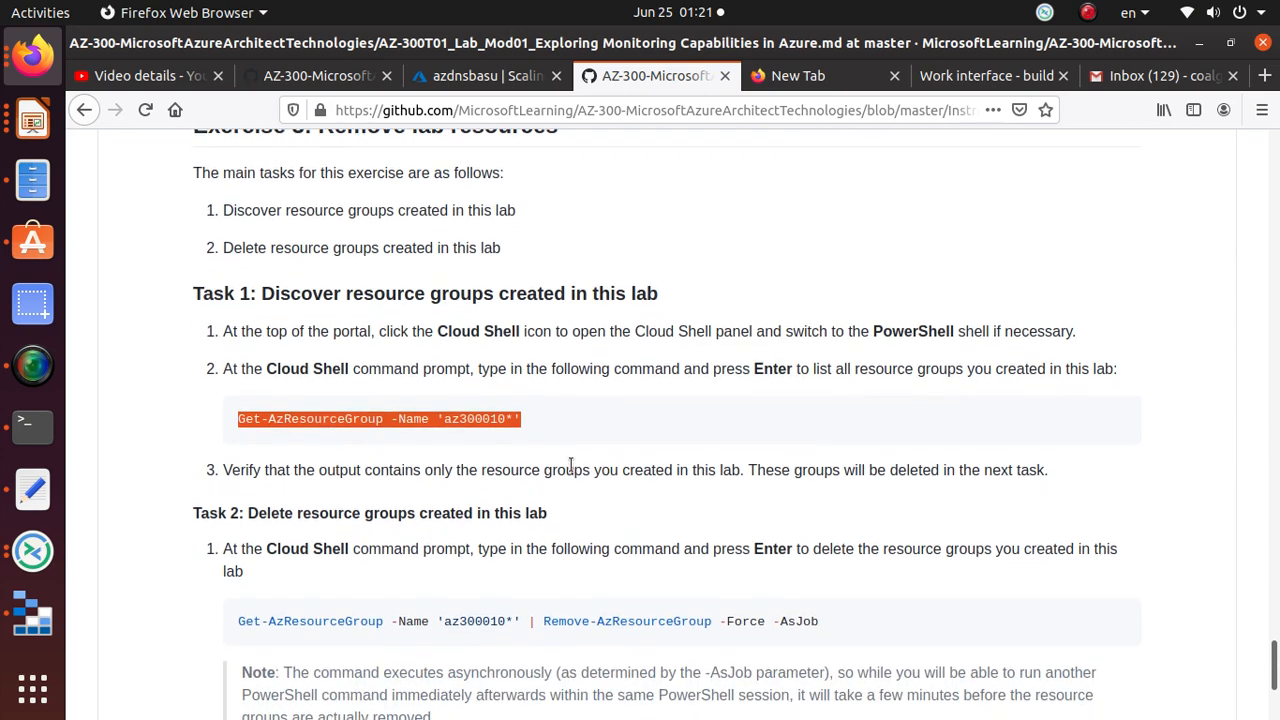
drag(544, 567, 711, 568)
drag(522, 365, 245, 396)
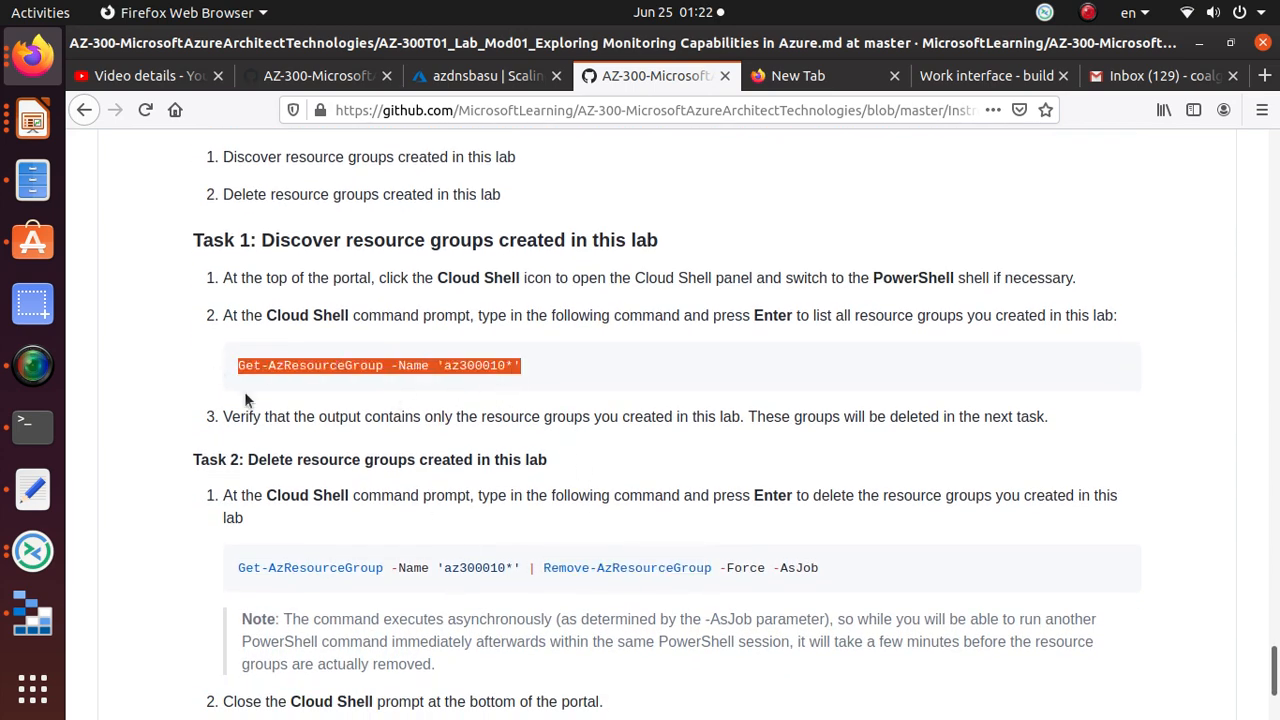
drag(543, 567, 826, 578)
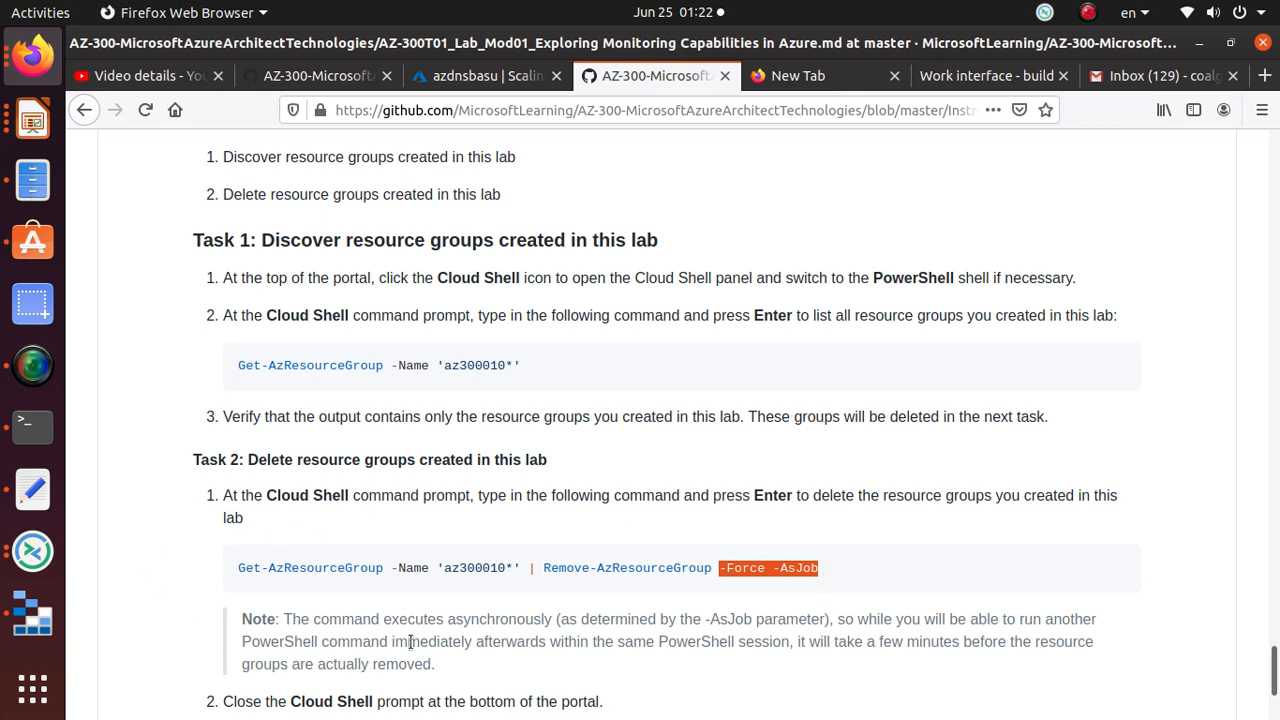
drag(237, 568, 926, 570)
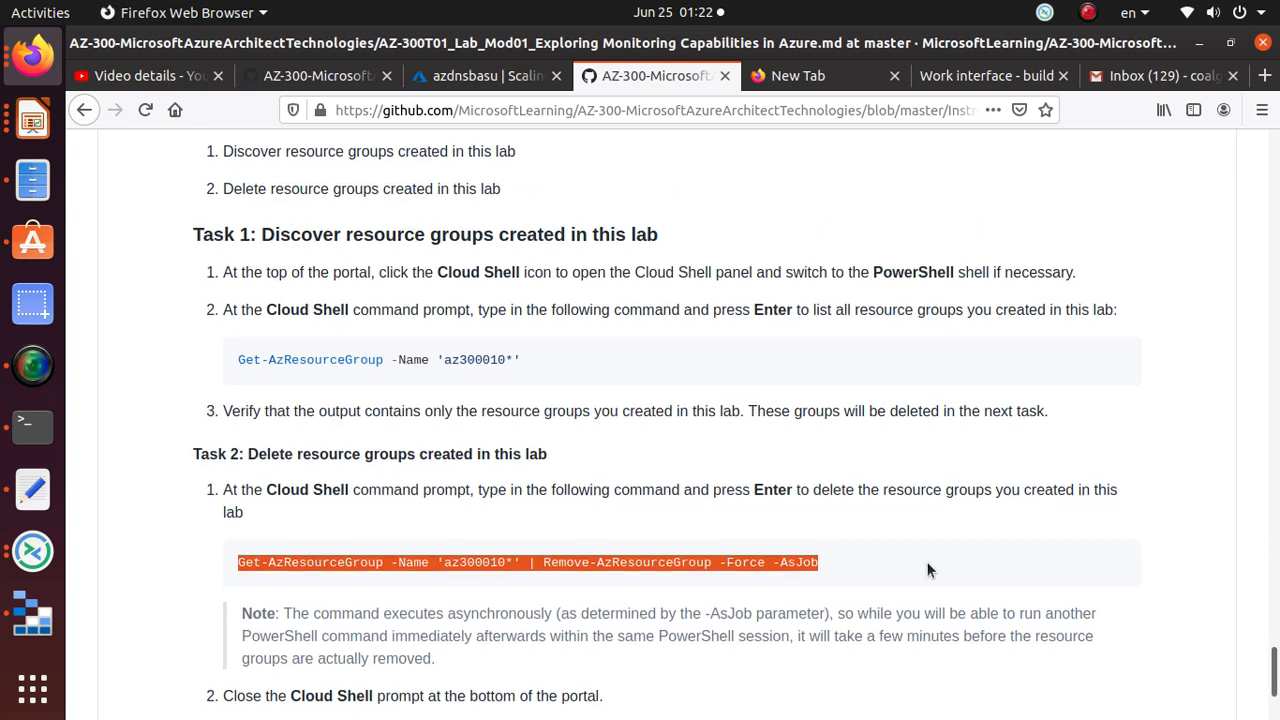
scroll(926, 570, down, 3)
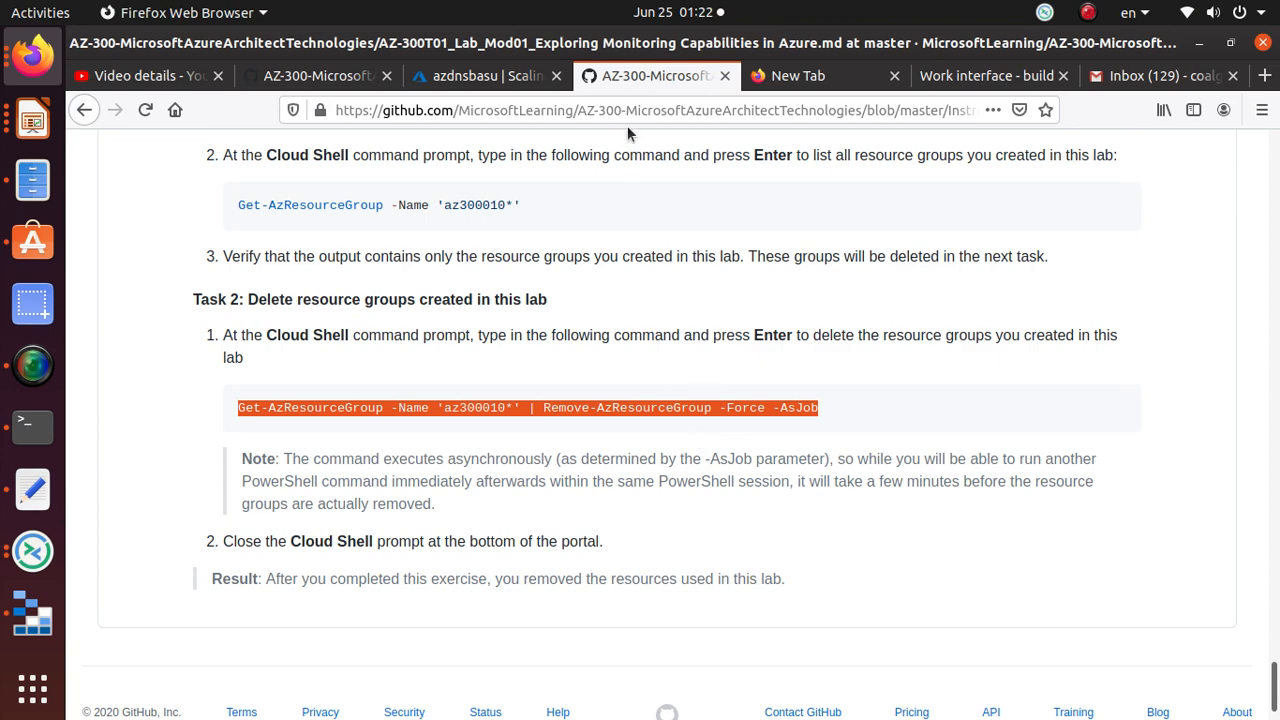
Step: Check scale-down events in run history, then view instances with azdnsbasu_1 and azdnsbasu_2 Deleting
click(490, 75)
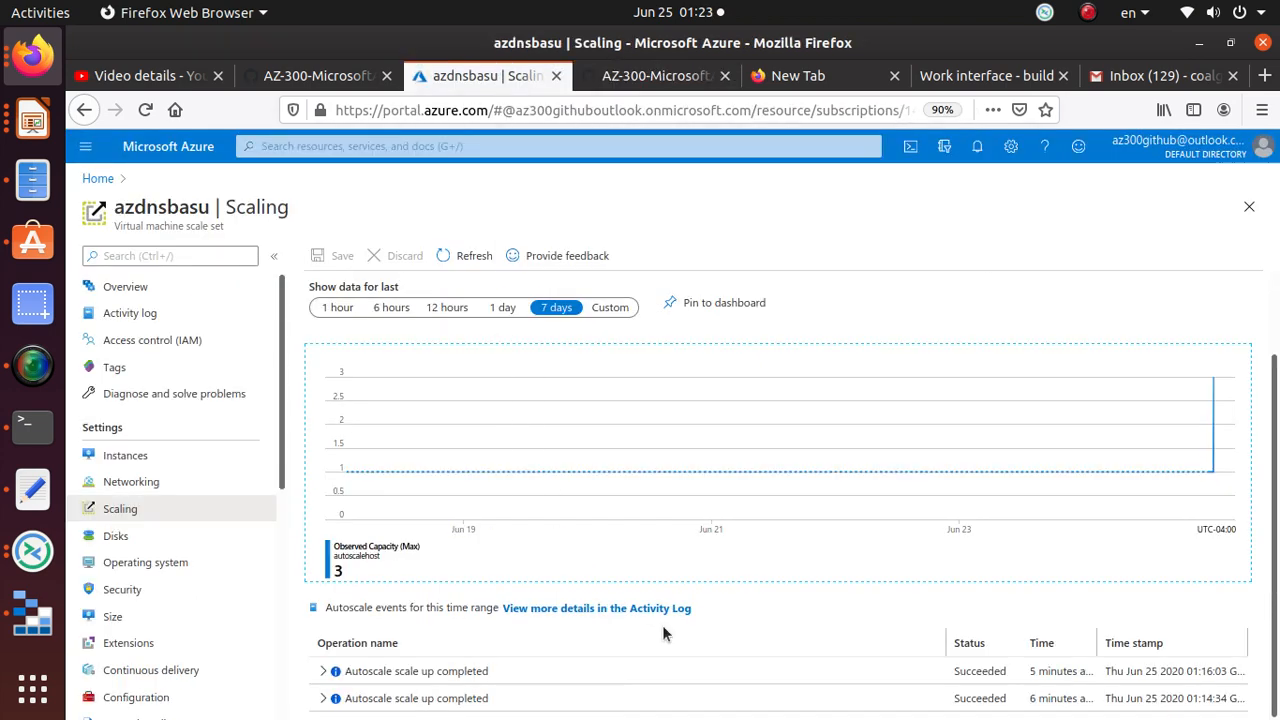
click(145, 109)
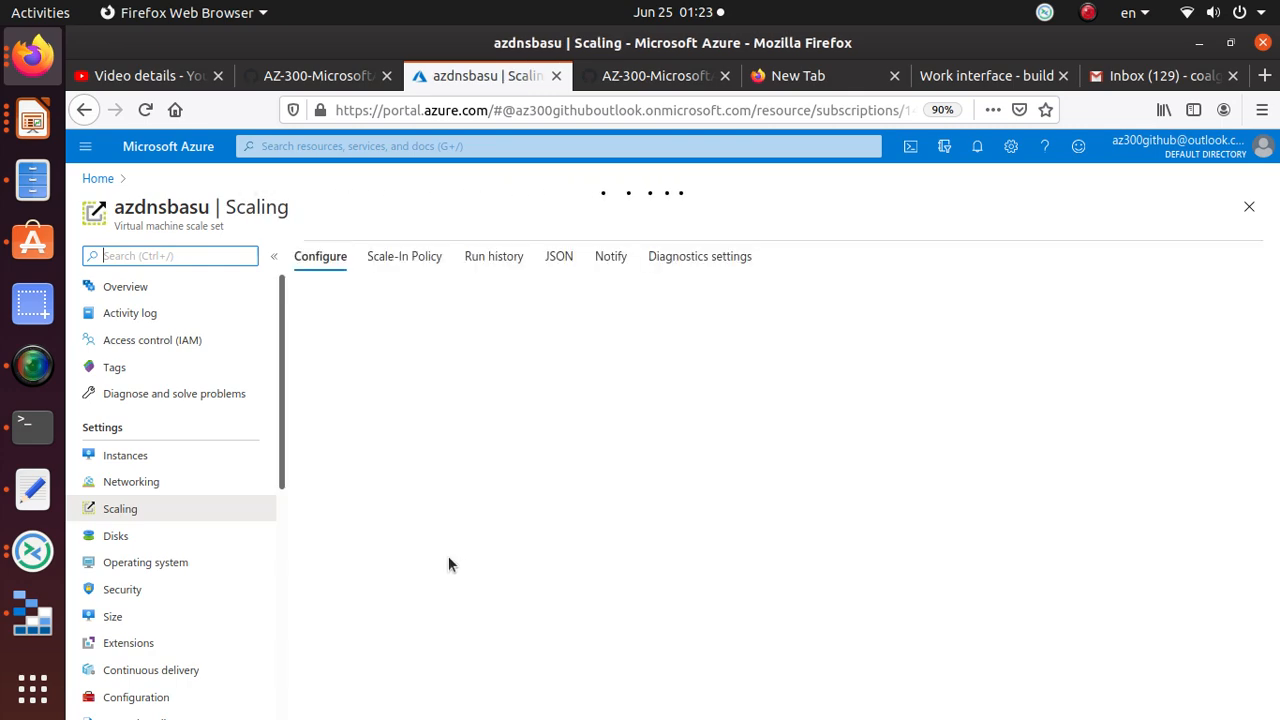
scroll(448, 560, down, 2)
scroll(512, 444, up, 2)
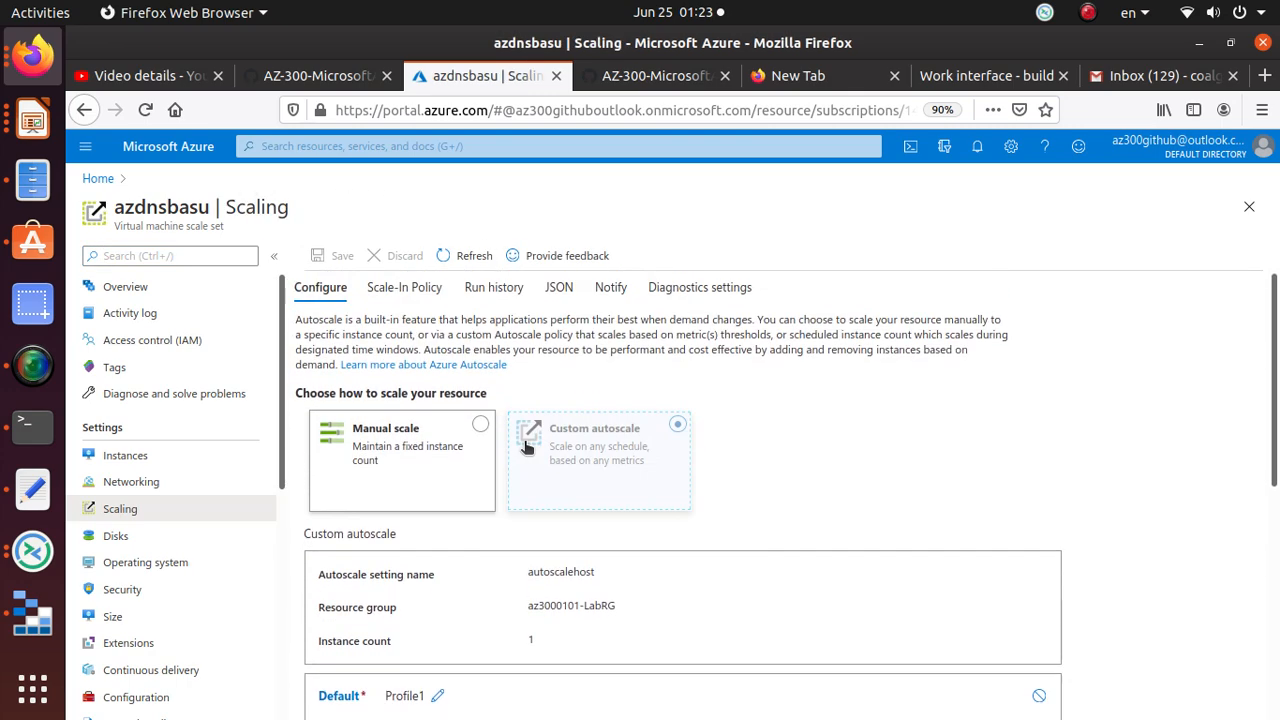
click(517, 288)
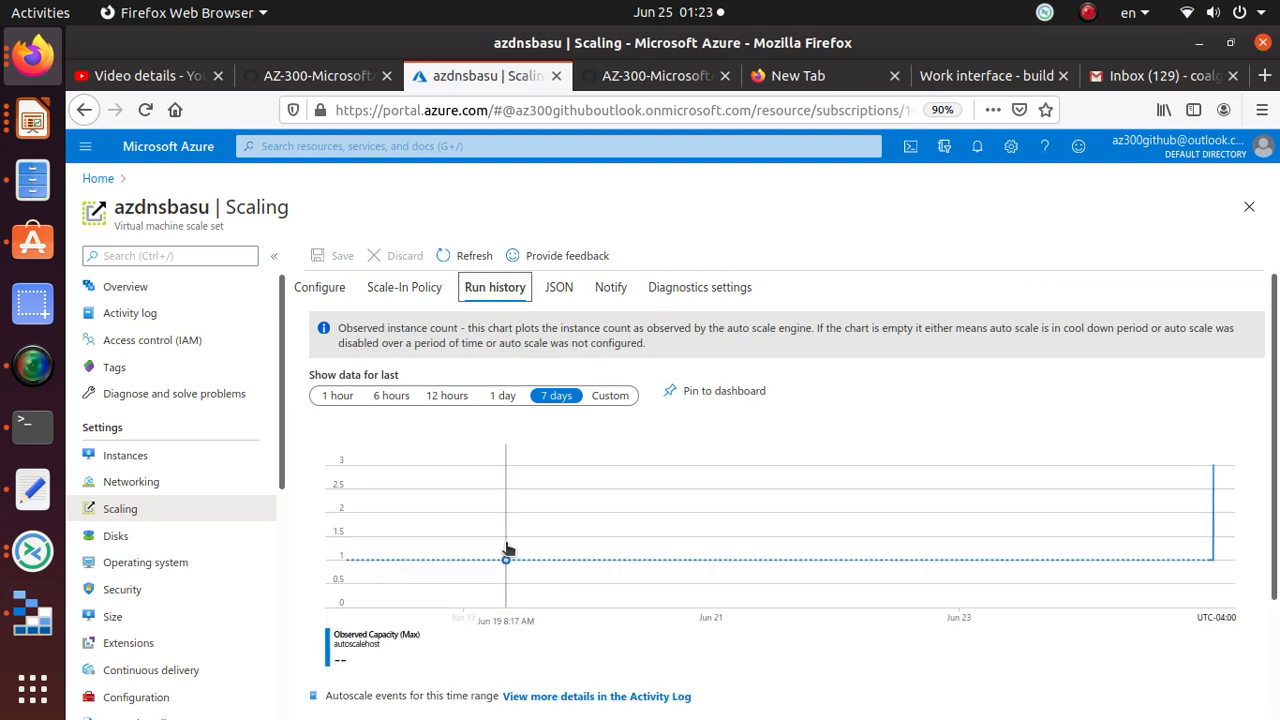
scroll(507, 549, down, 3)
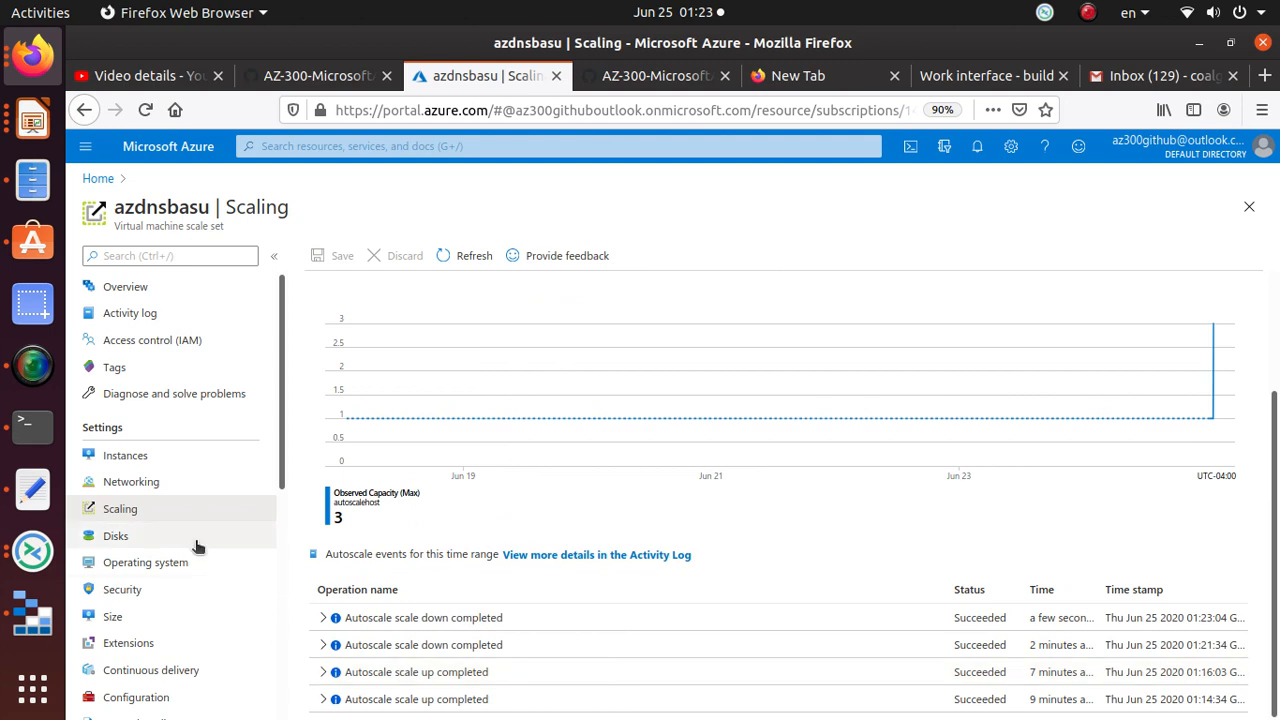
click(135, 457)
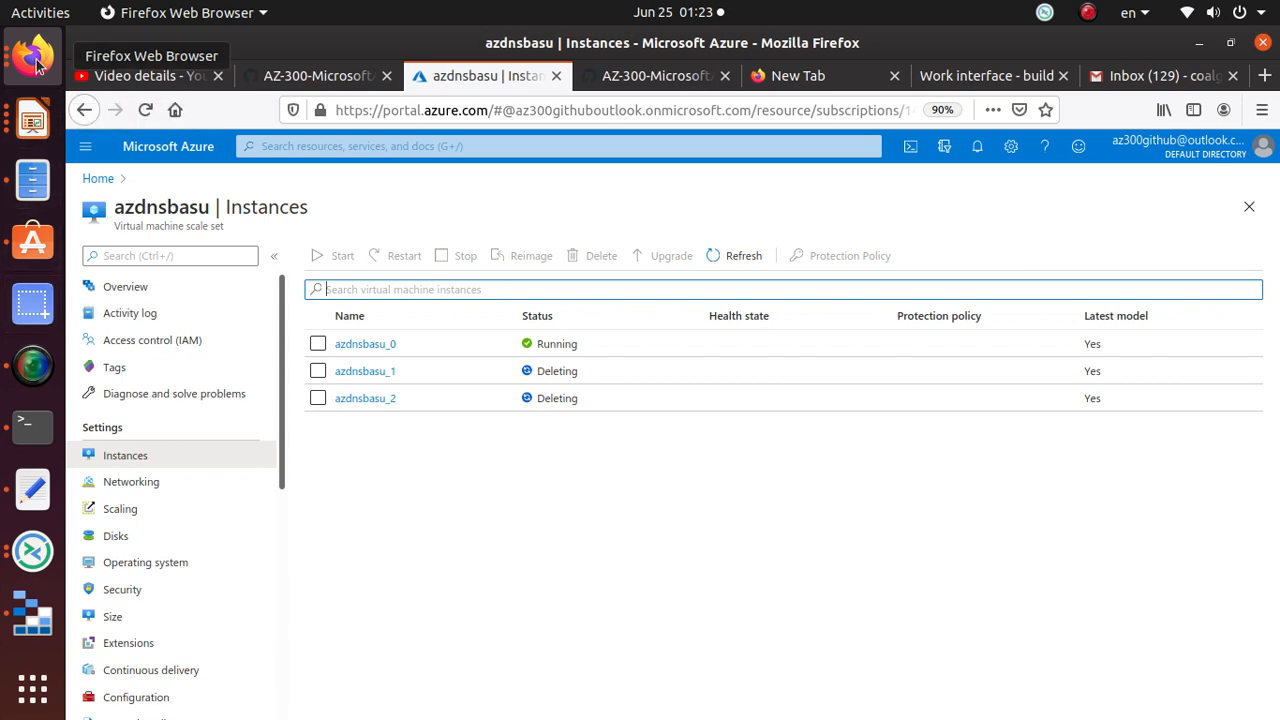
Step: Copy the Get-AzResourceGroup … Remove-AzResourceGroup -Force -AsJob command from the lab page
click(676, 77)
scroll(727, 433, up, 6)
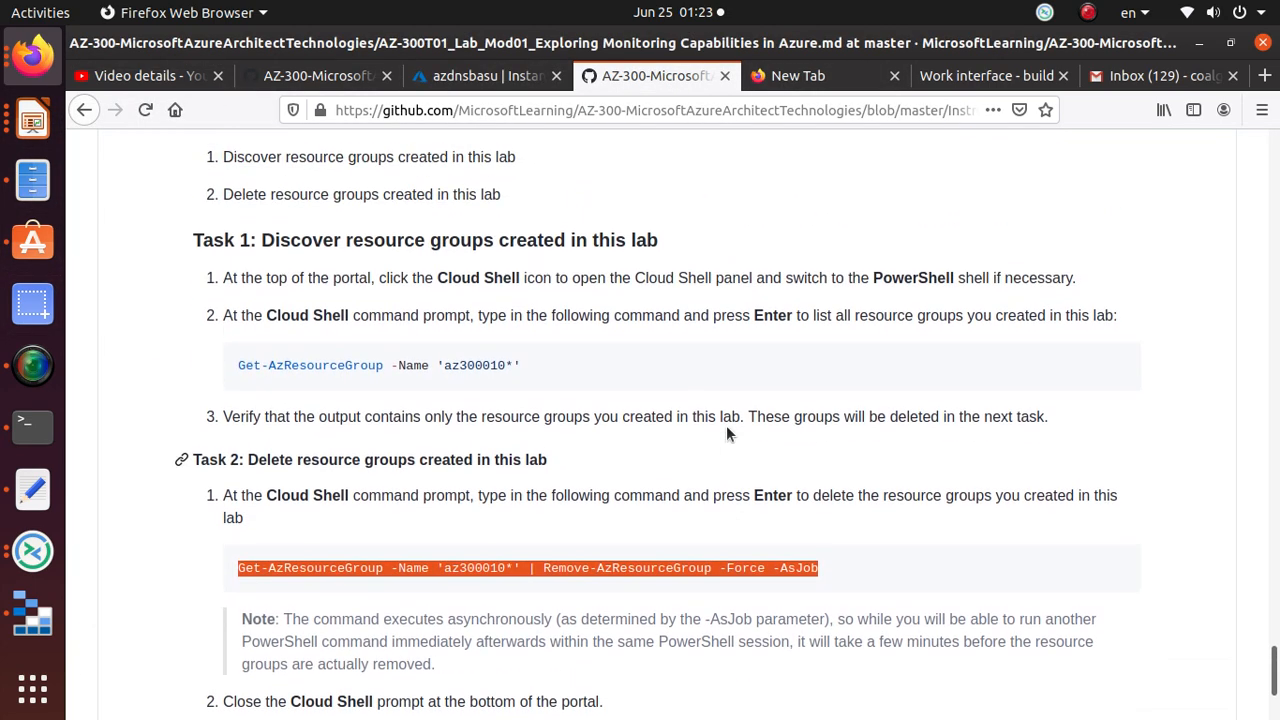
scroll(766, 560, down, 6)
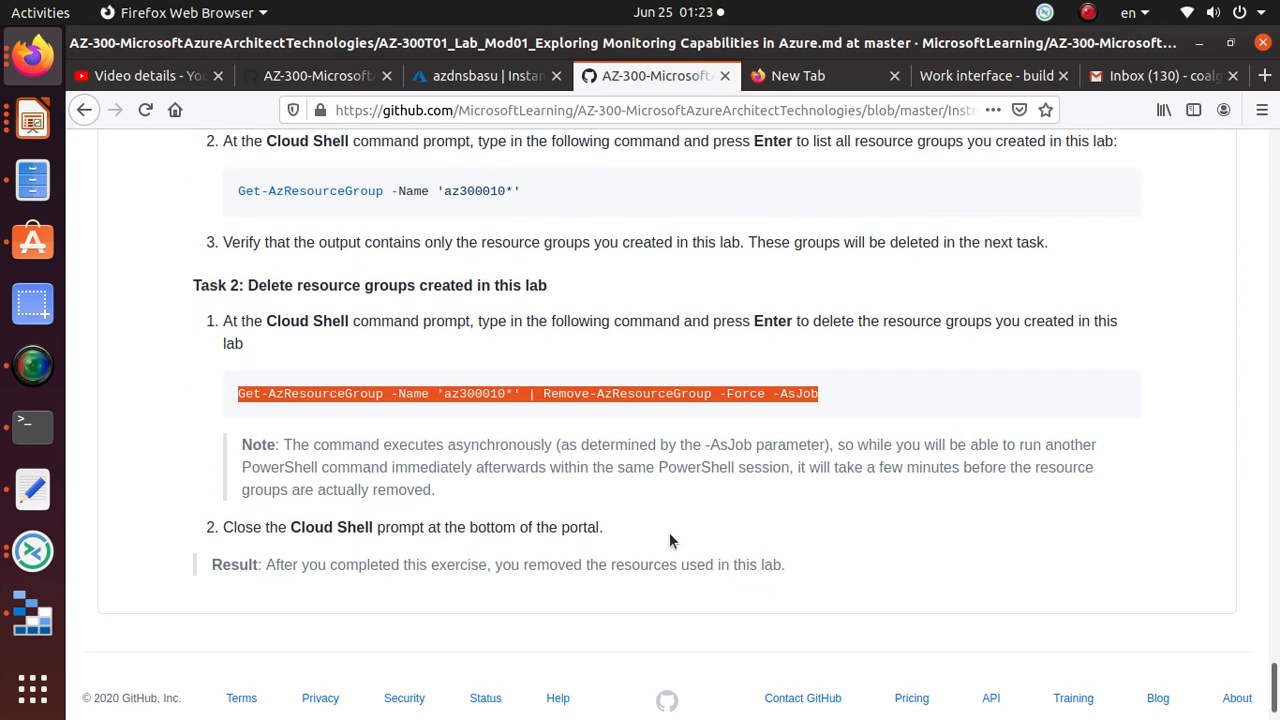
click(712, 392)
triple_click(712, 392)
right_click(712, 392)
click(755, 412)
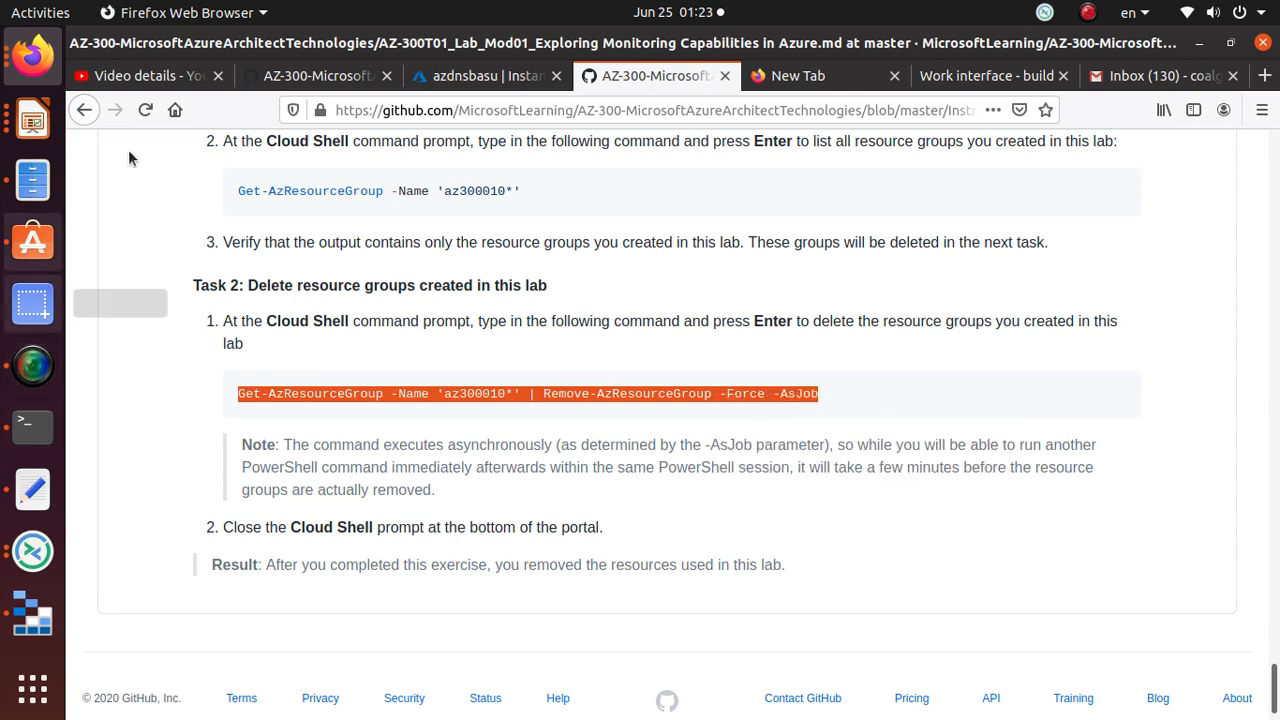
click(490, 80)
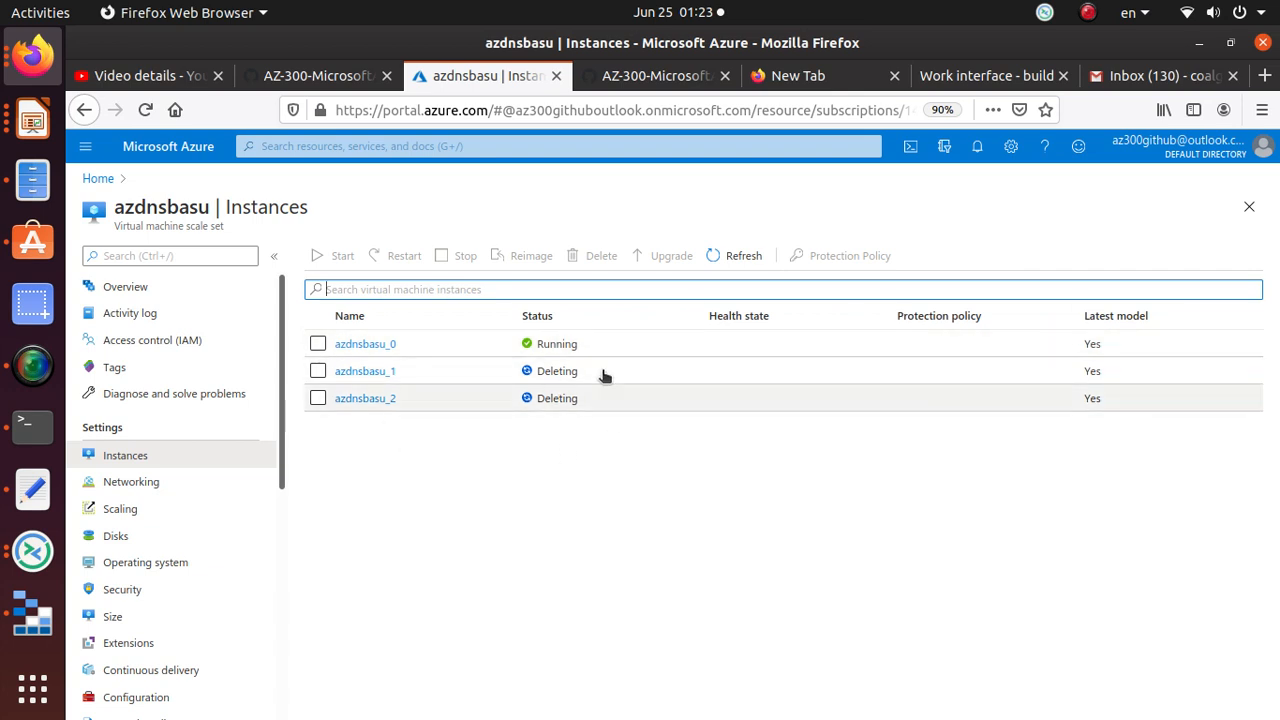
Step: Run the pasted Get-AzResourceGroup -Name 'az300010*' | Remove-AzResourceGroup -Force -AsJob in PowerShell Cloud Shell
click(910, 146)
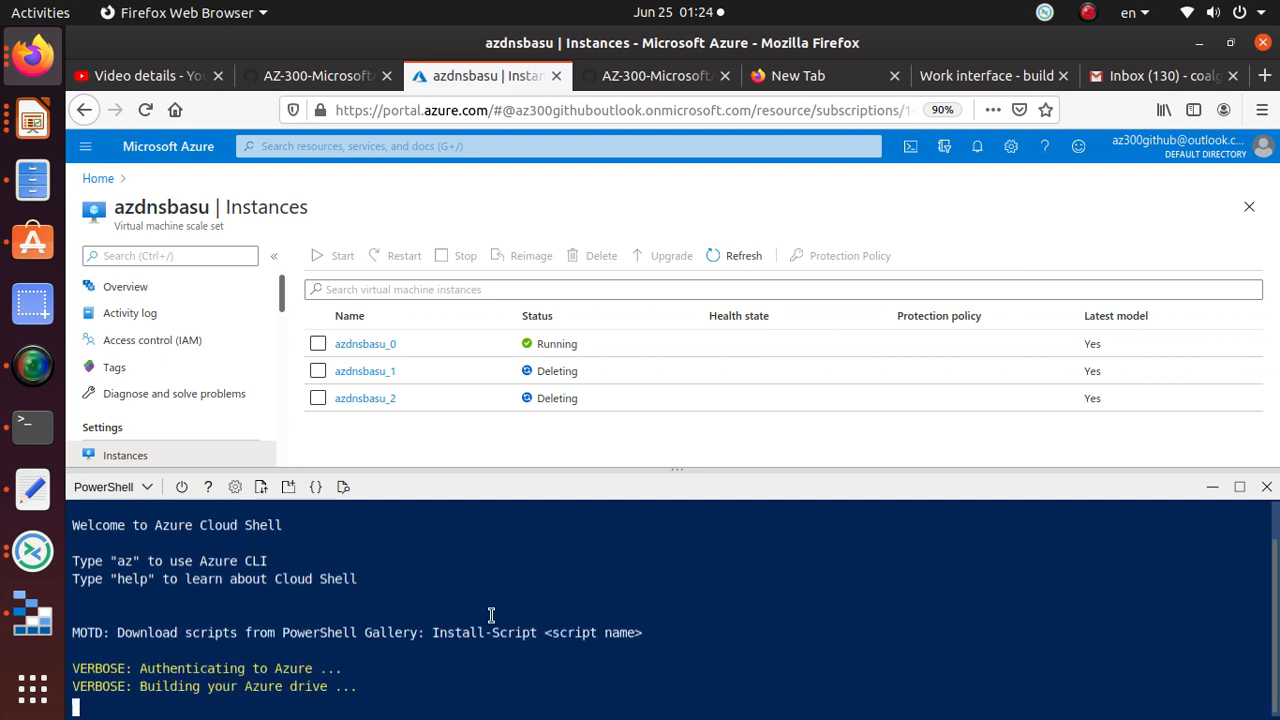
right_click(529, 680)
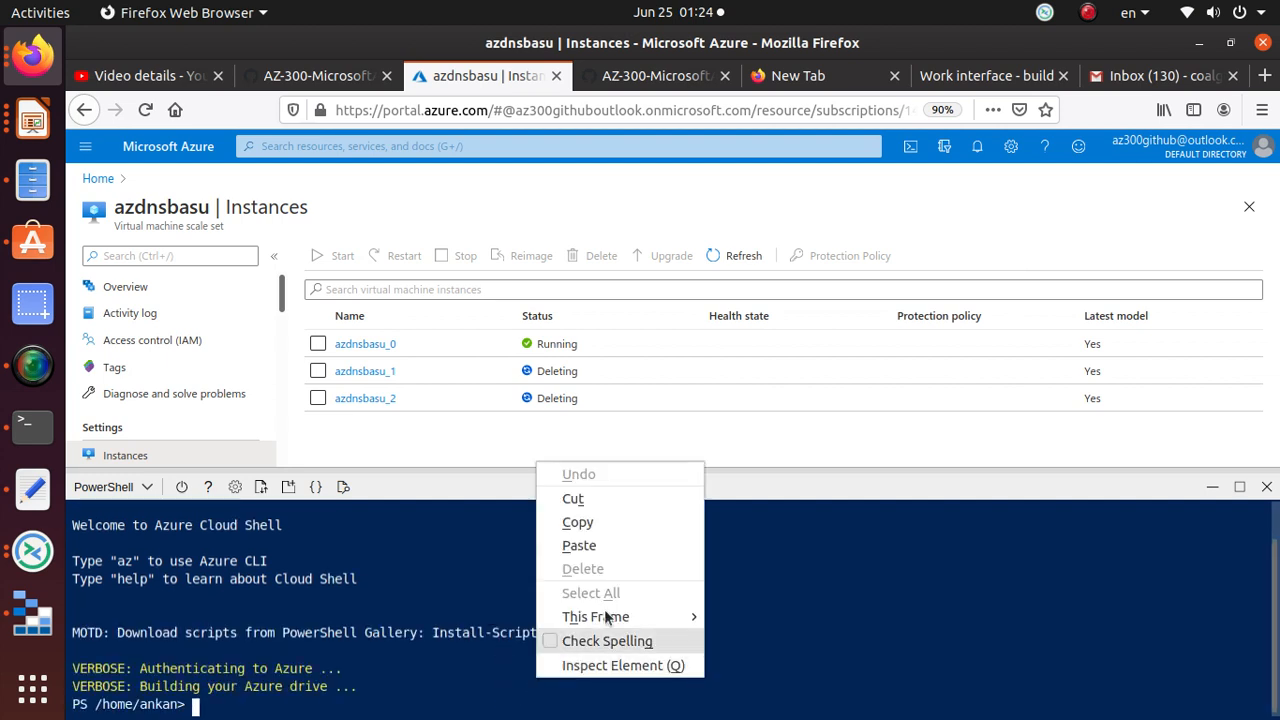
click(621, 545)
key(Return)
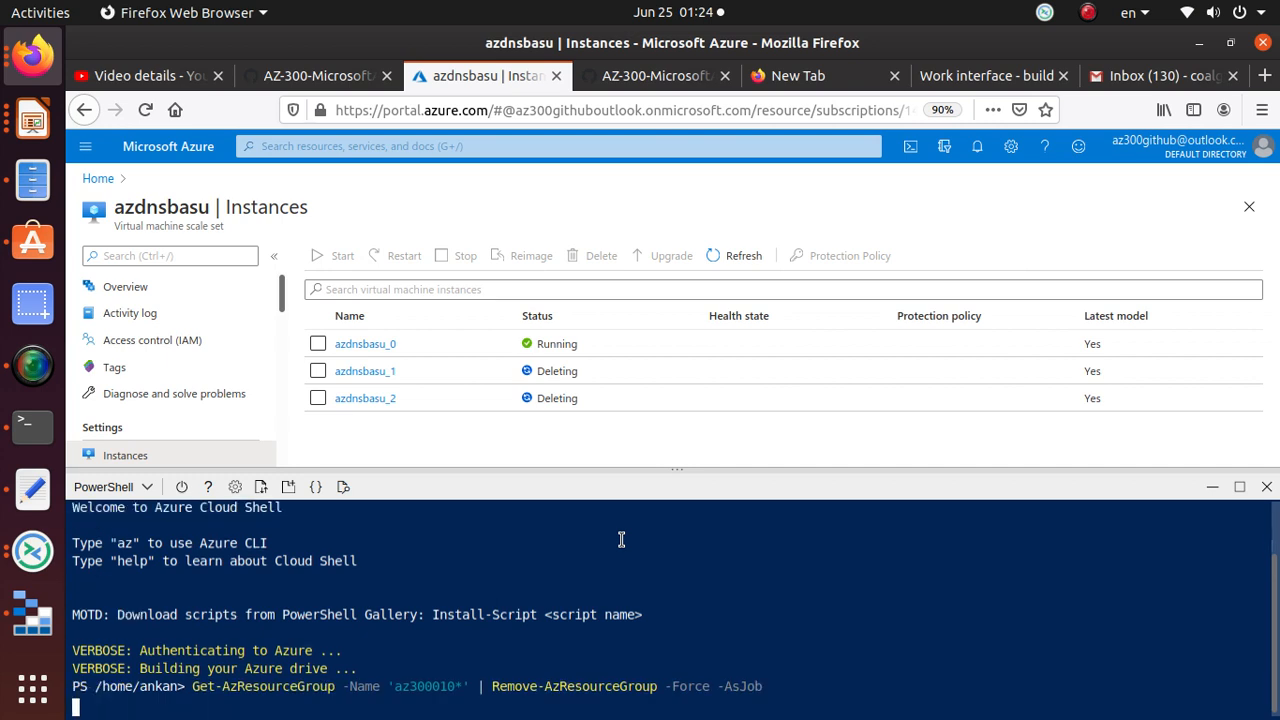